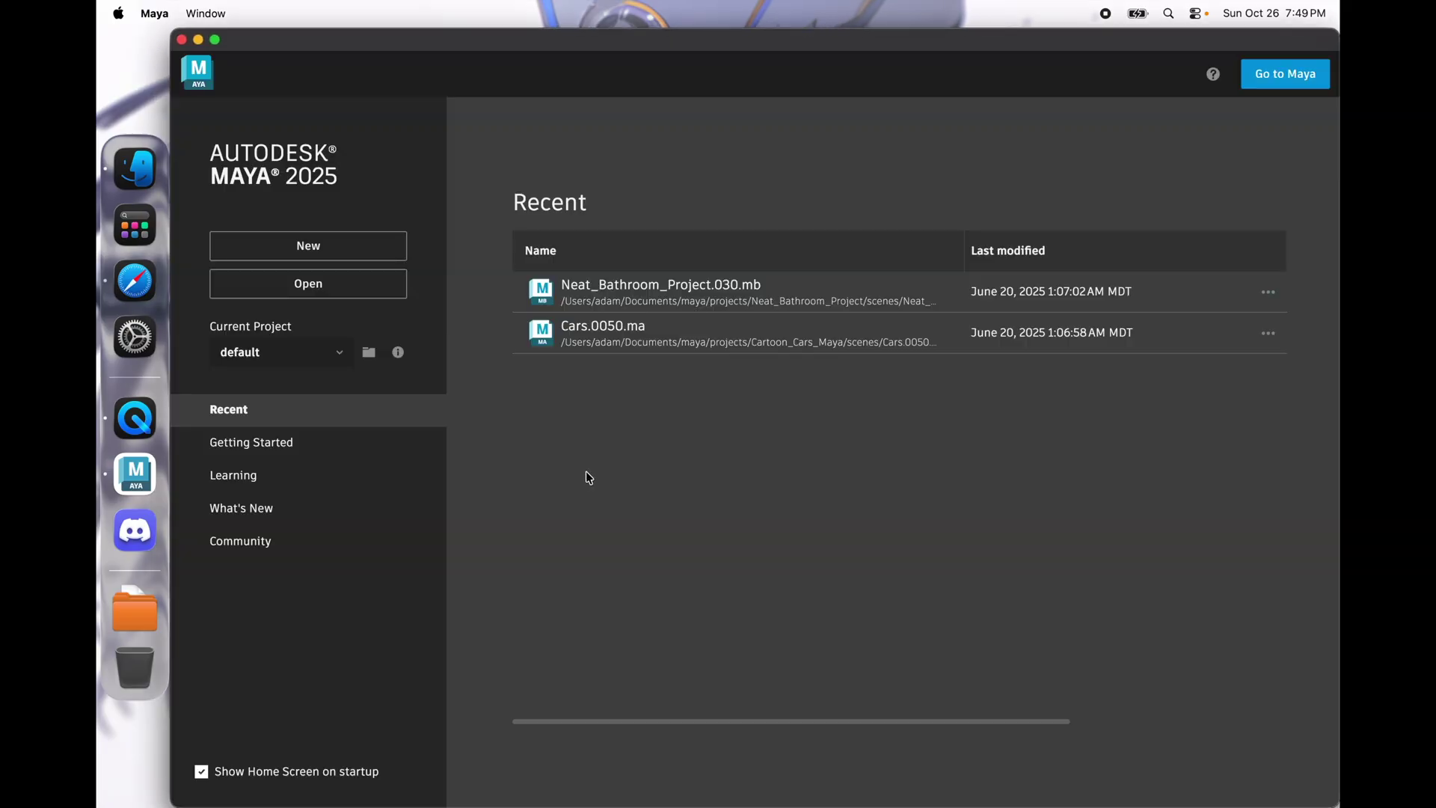
# Open the scene Cars.0050.ma from the Cartoon_Cars_Maya project's scenes folder
pyautogui.click(378, 283)
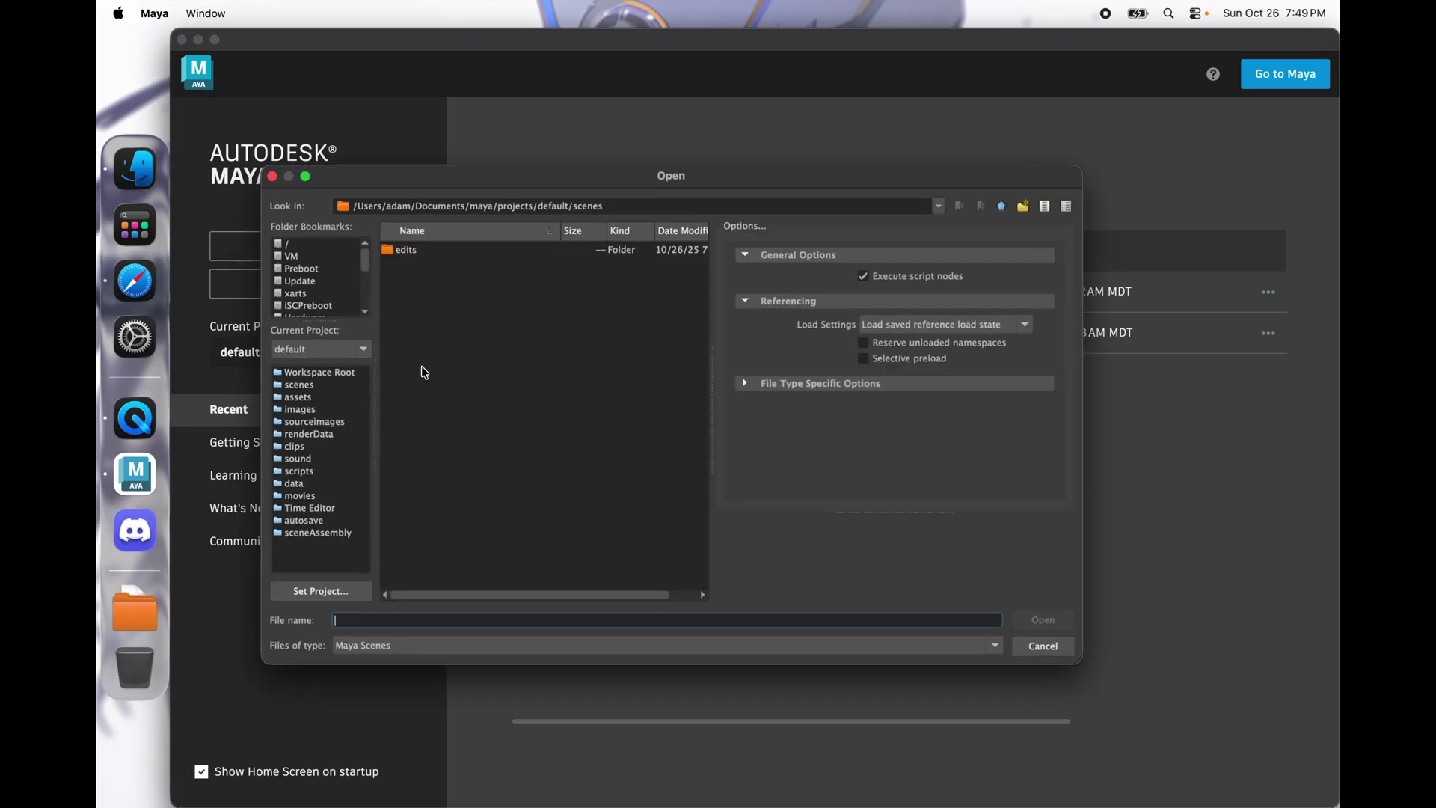
pyautogui.scroll(-3, 312, 288)
pyautogui.click(323, 293)
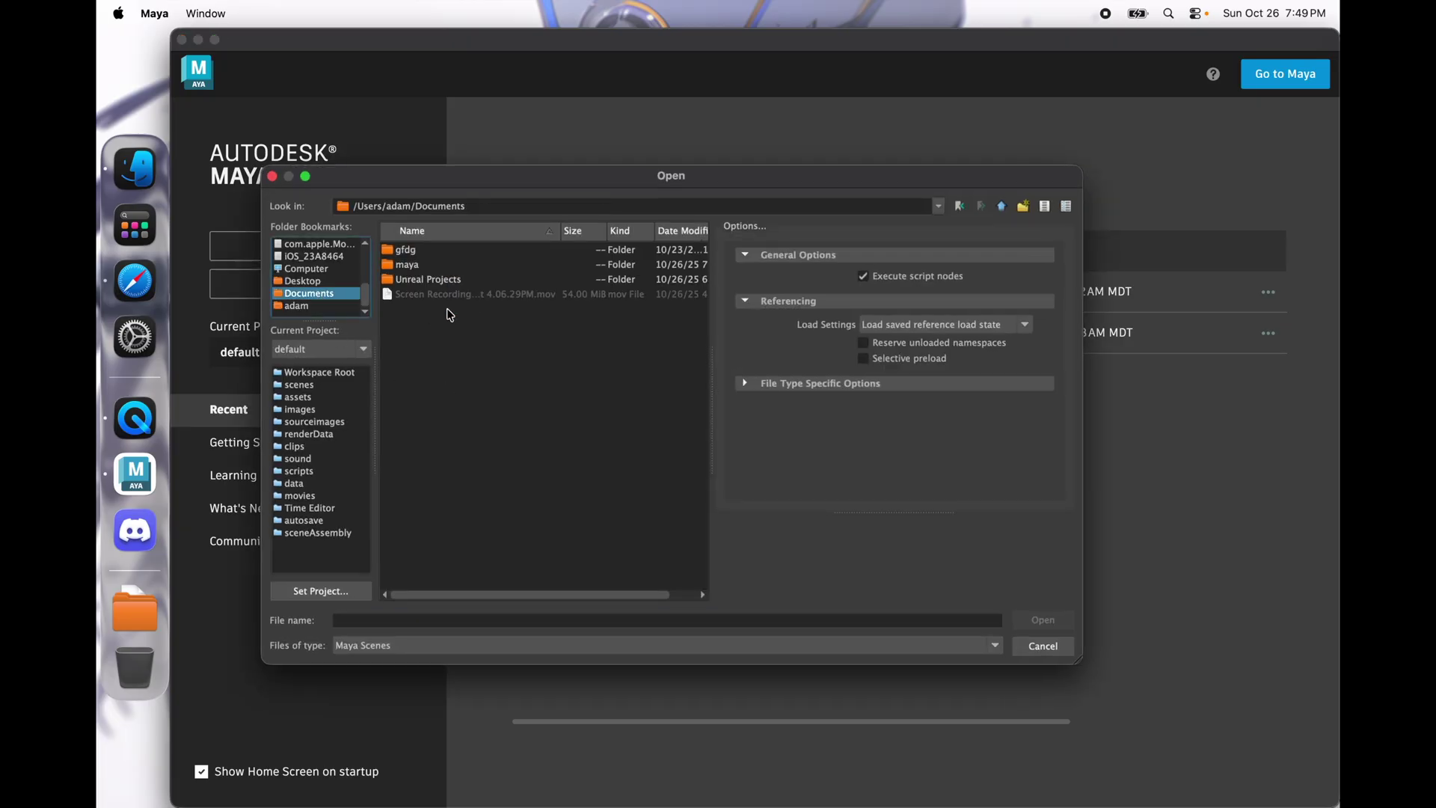
pyautogui.doubleClick(430, 279)
pyautogui.click(1002, 212)
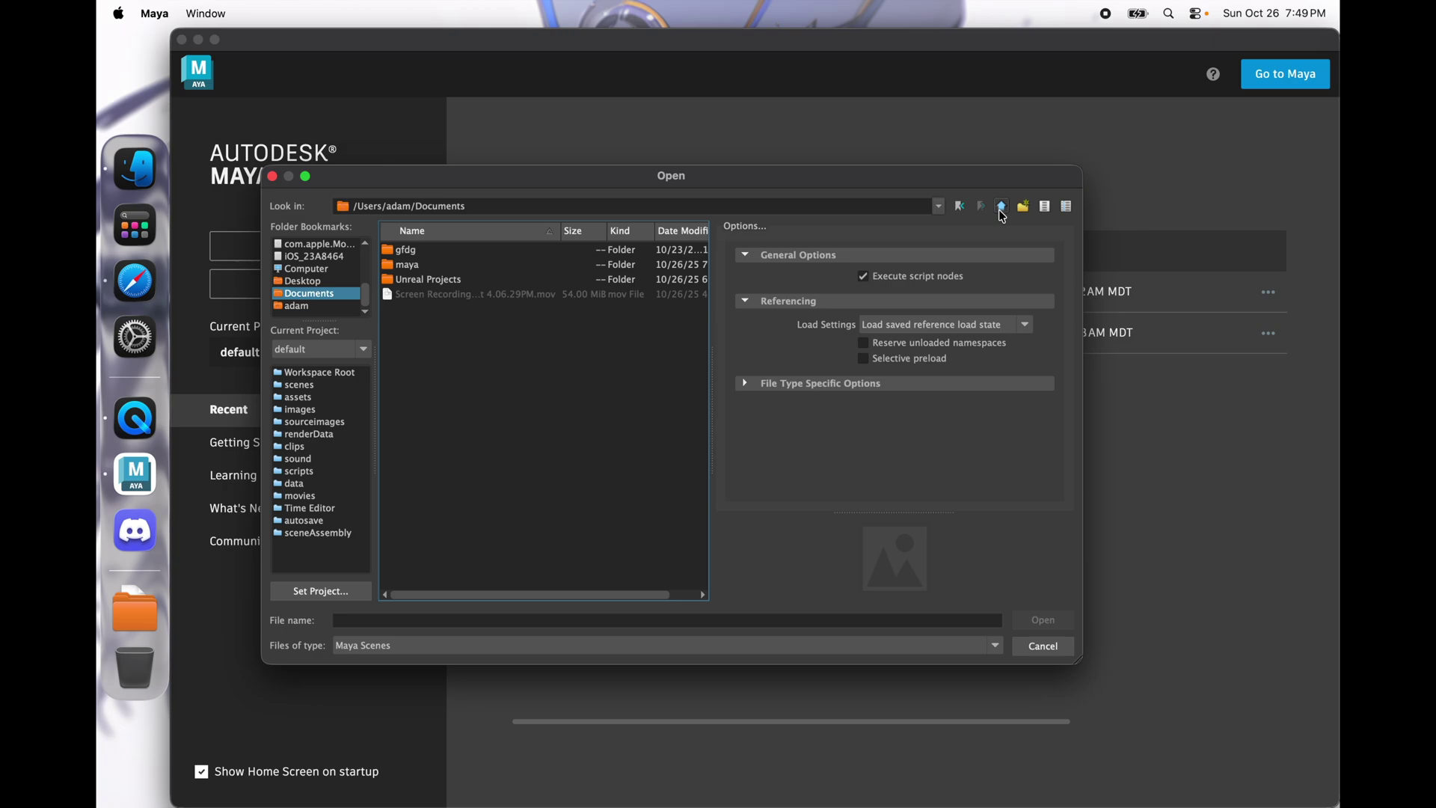
pyautogui.doubleClick(461, 267)
pyautogui.doubleClick(437, 252)
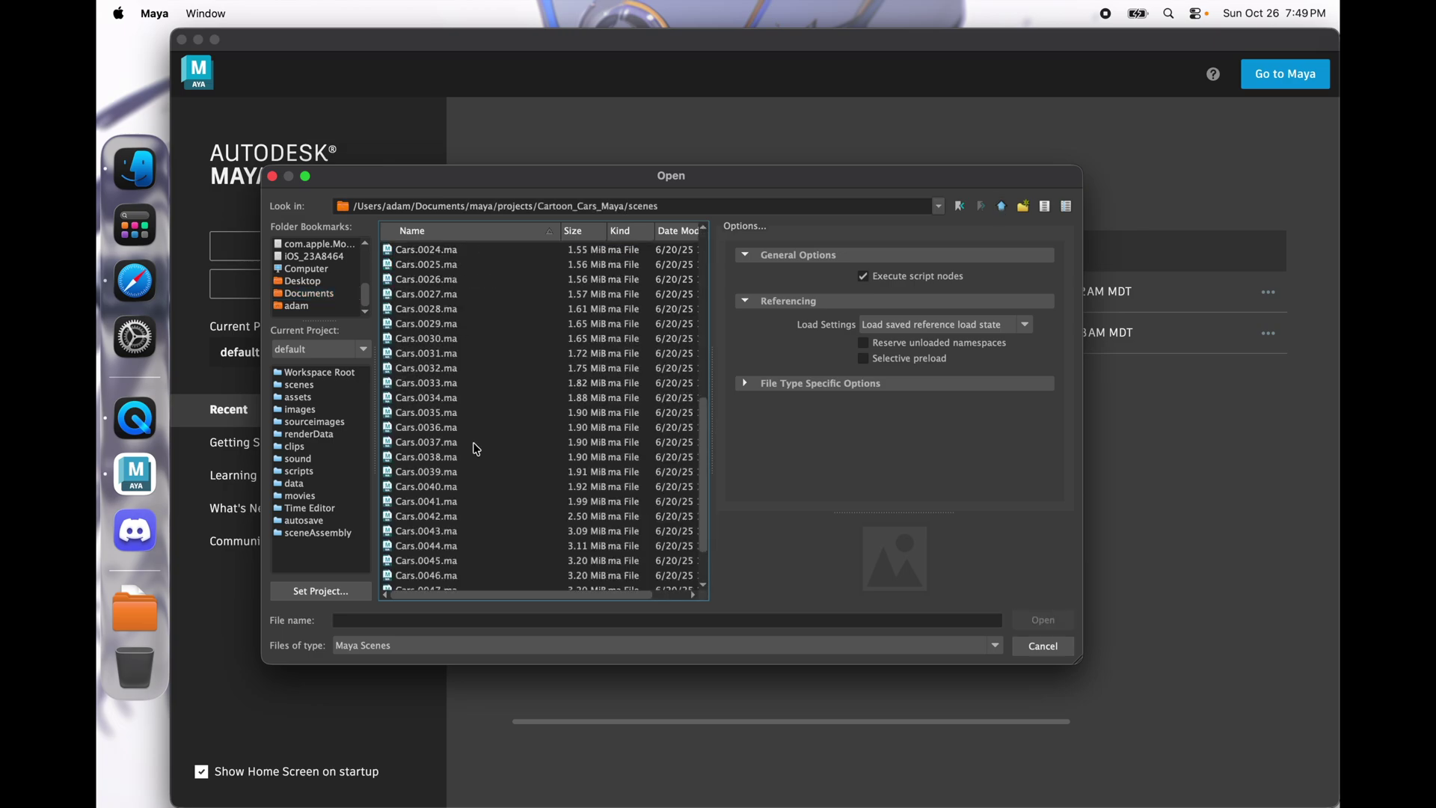
pyautogui.scroll(-2, 476, 449)
pyautogui.doubleClick(453, 576)
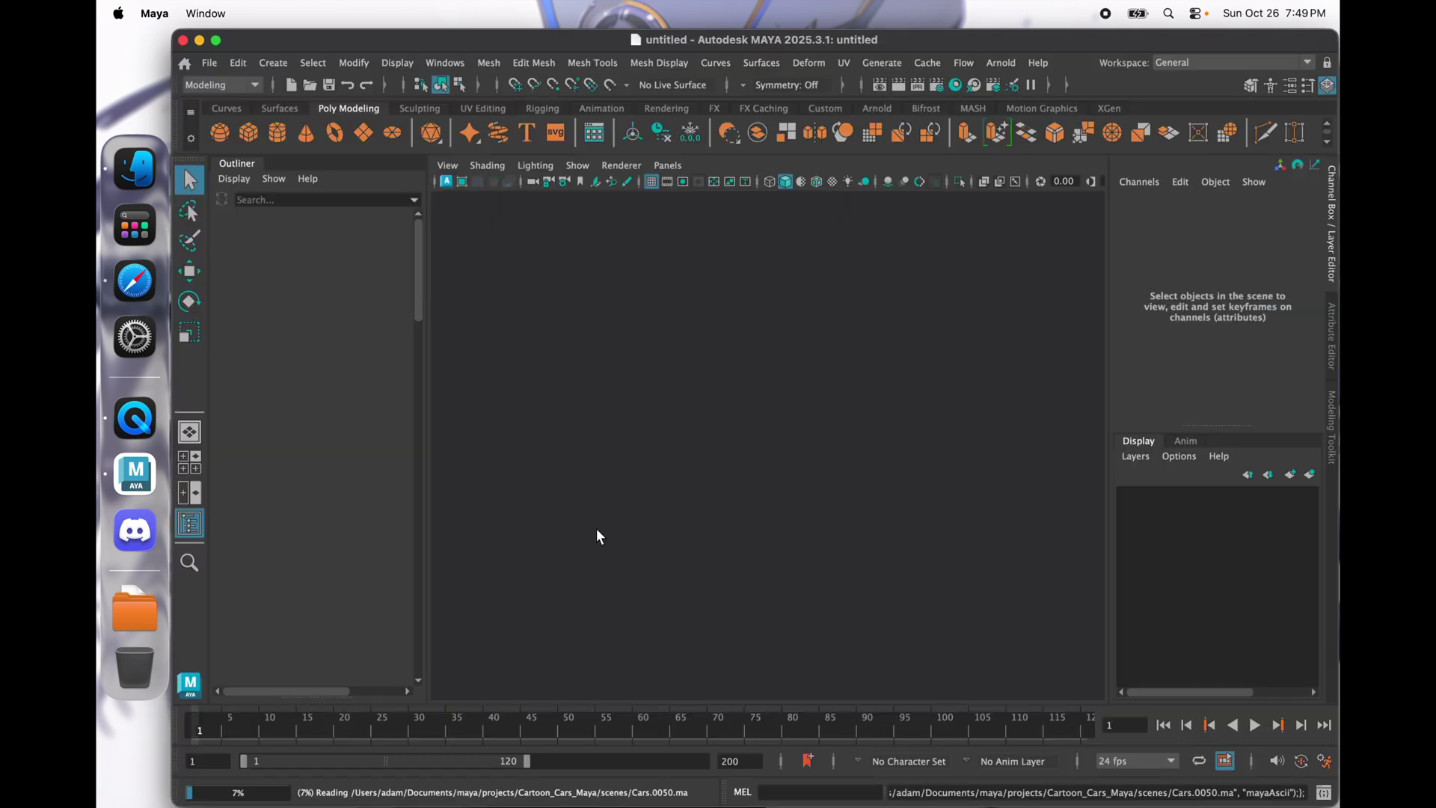
pyautogui.click(625, 676)
# Set Cartoon_Cars_Maya as the current project
pyautogui.click(238, 63)
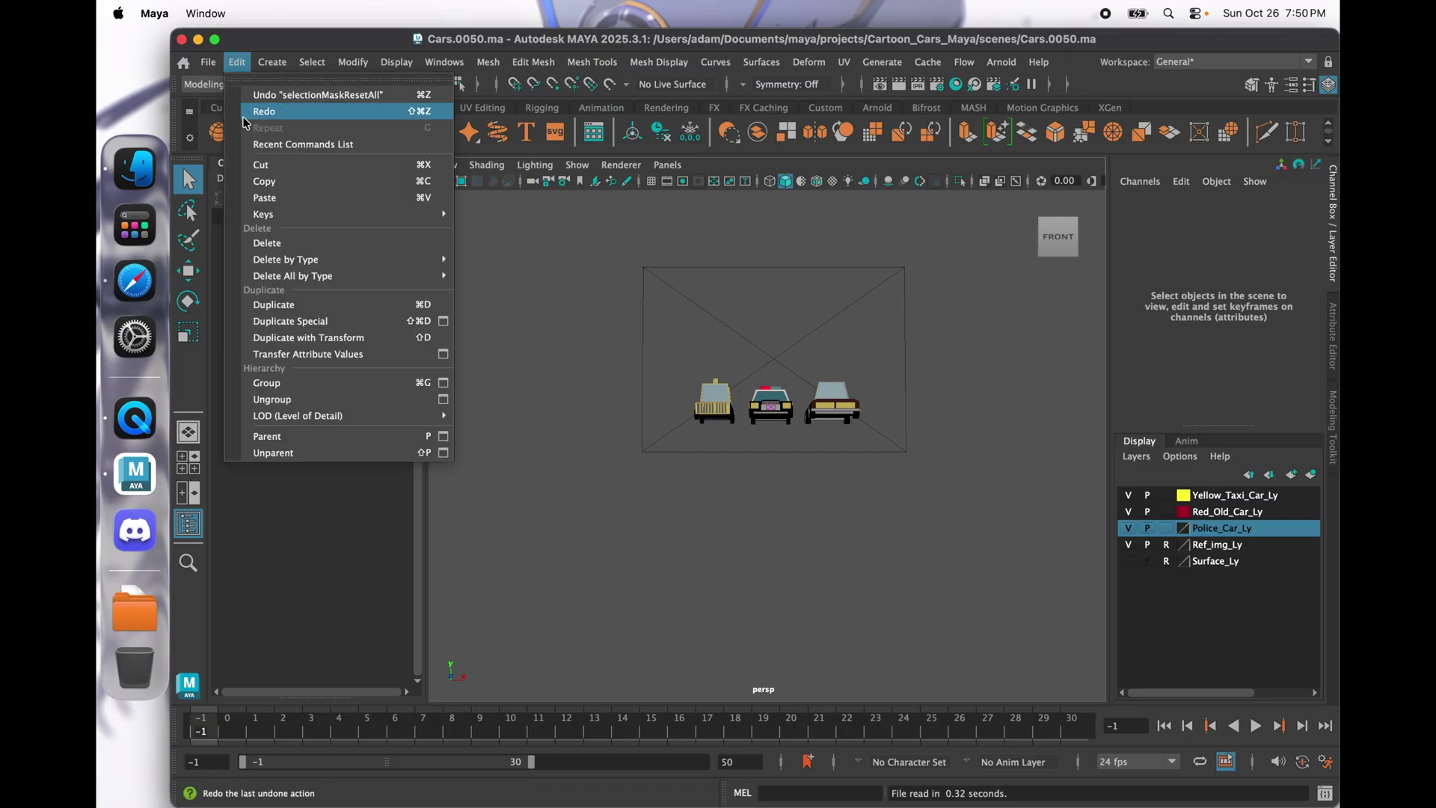
pyautogui.click(208, 62)
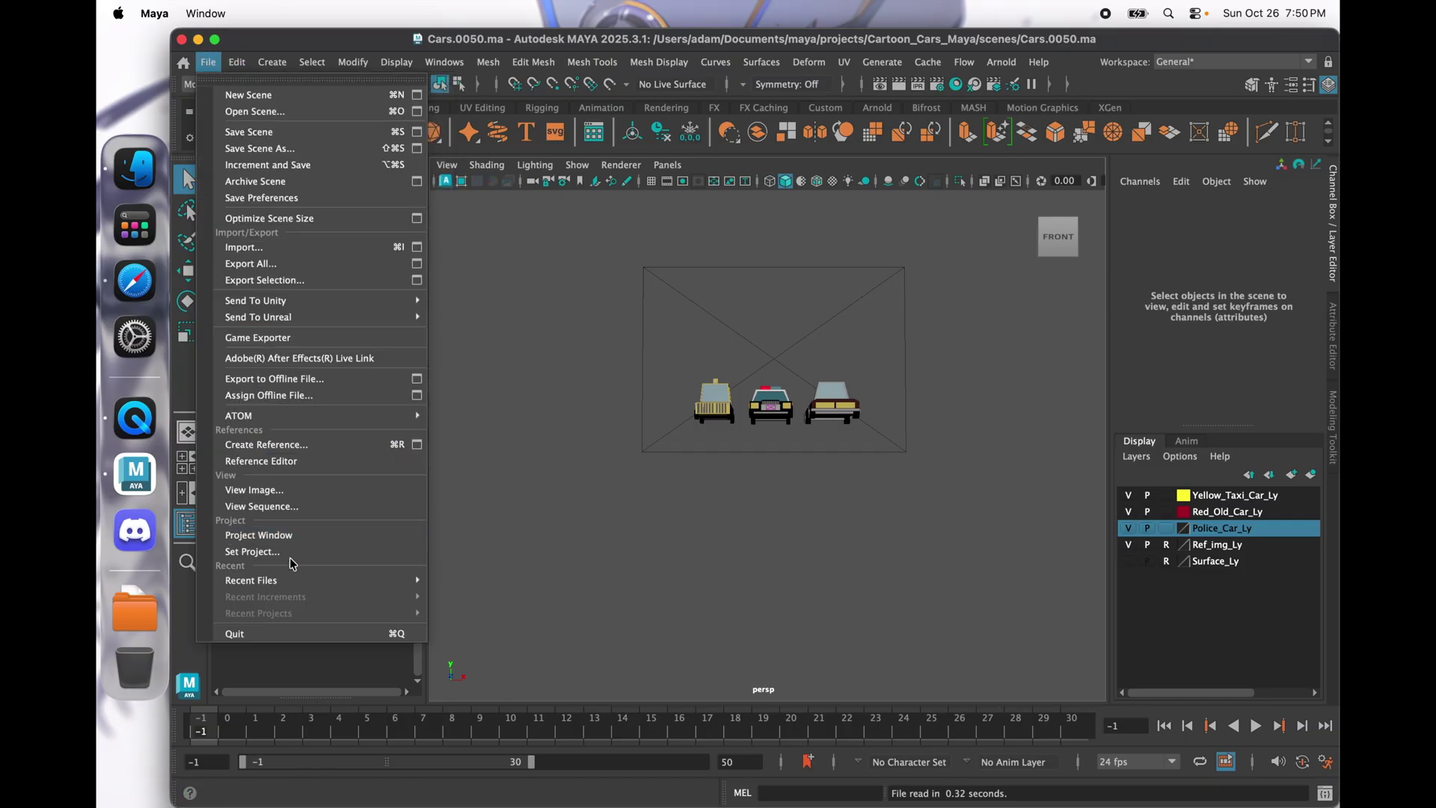
pyautogui.click(252, 551)
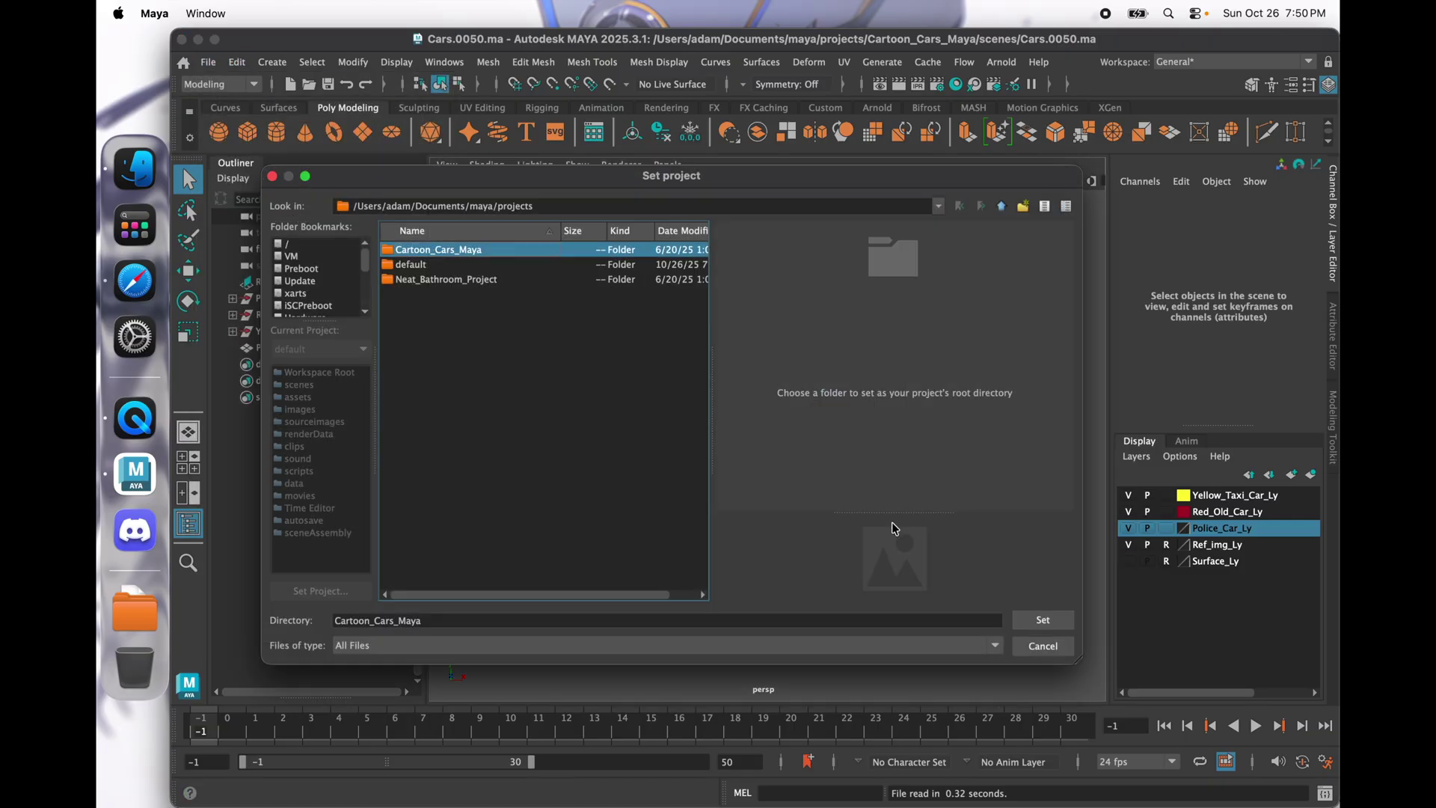
pyautogui.click(1042, 620)
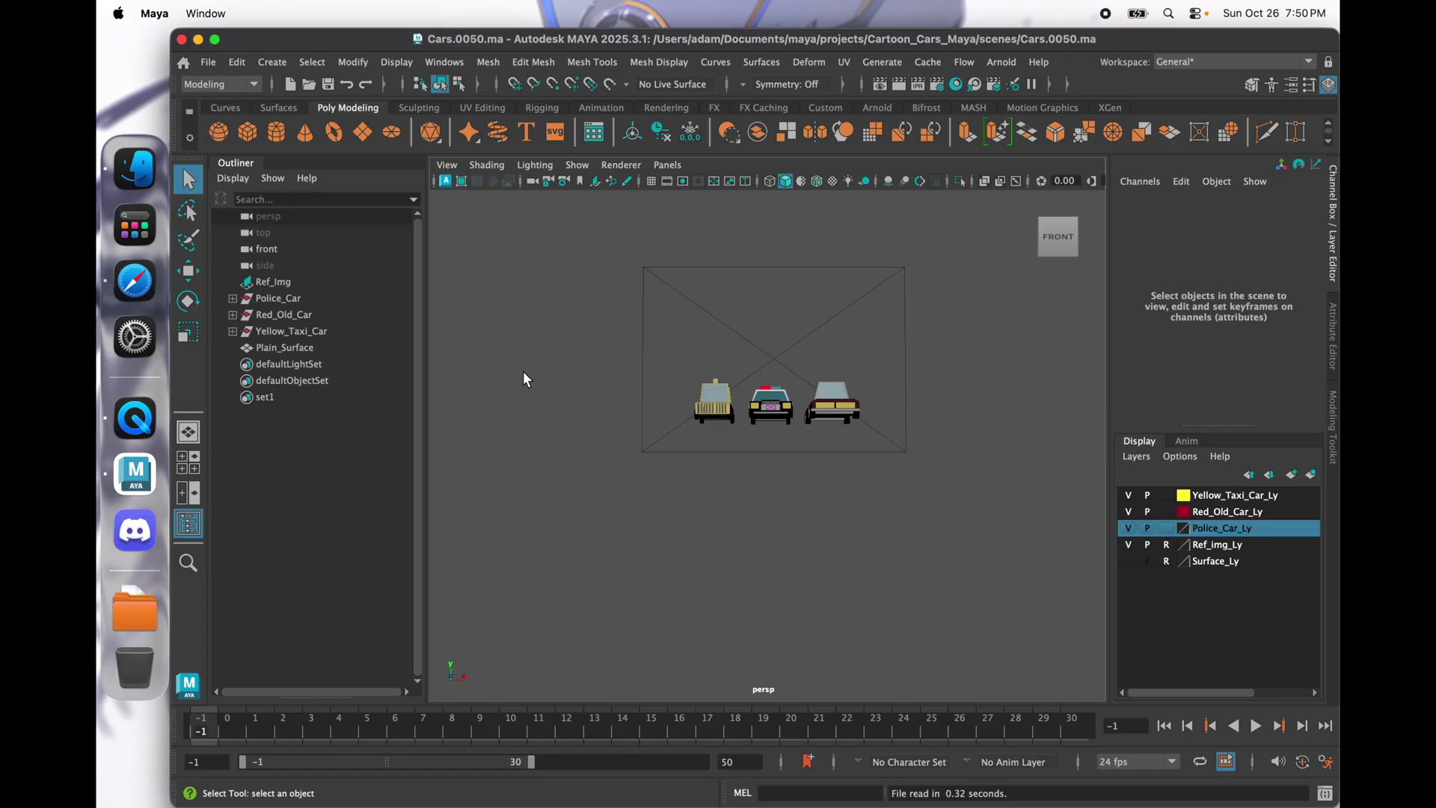
# Search the computer for "activity" and open the top match
pyautogui.press('super+space')
pyautogui.write('activity')
pyautogui.press('Return')
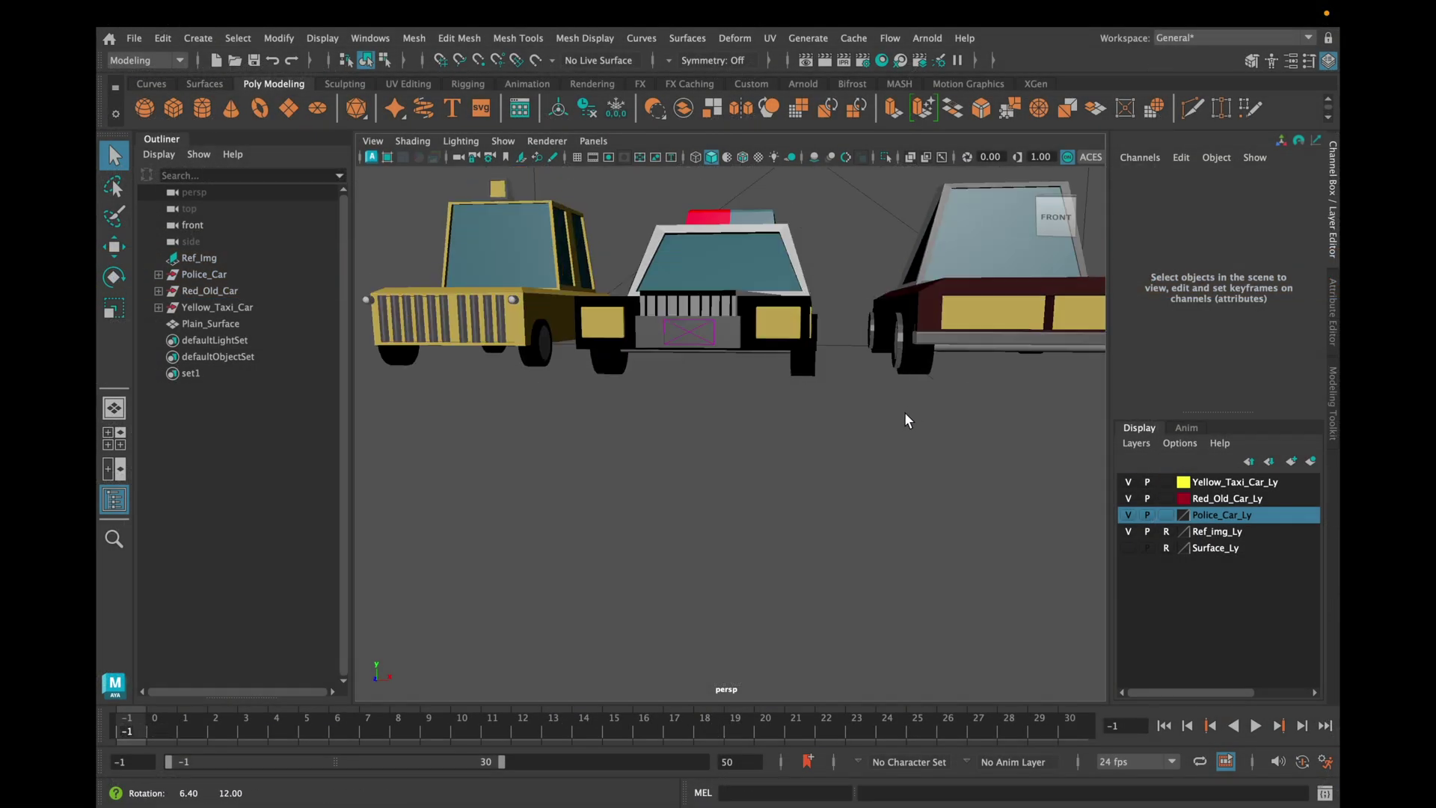
# Turn on the visibility of the Surface_Ly display layer beneath the three cars
pyautogui.keyDown('alt'); pyautogui.moveTo(904, 411); pyautogui.dragTo(893, 469); pyautogui.keyUp('alt')
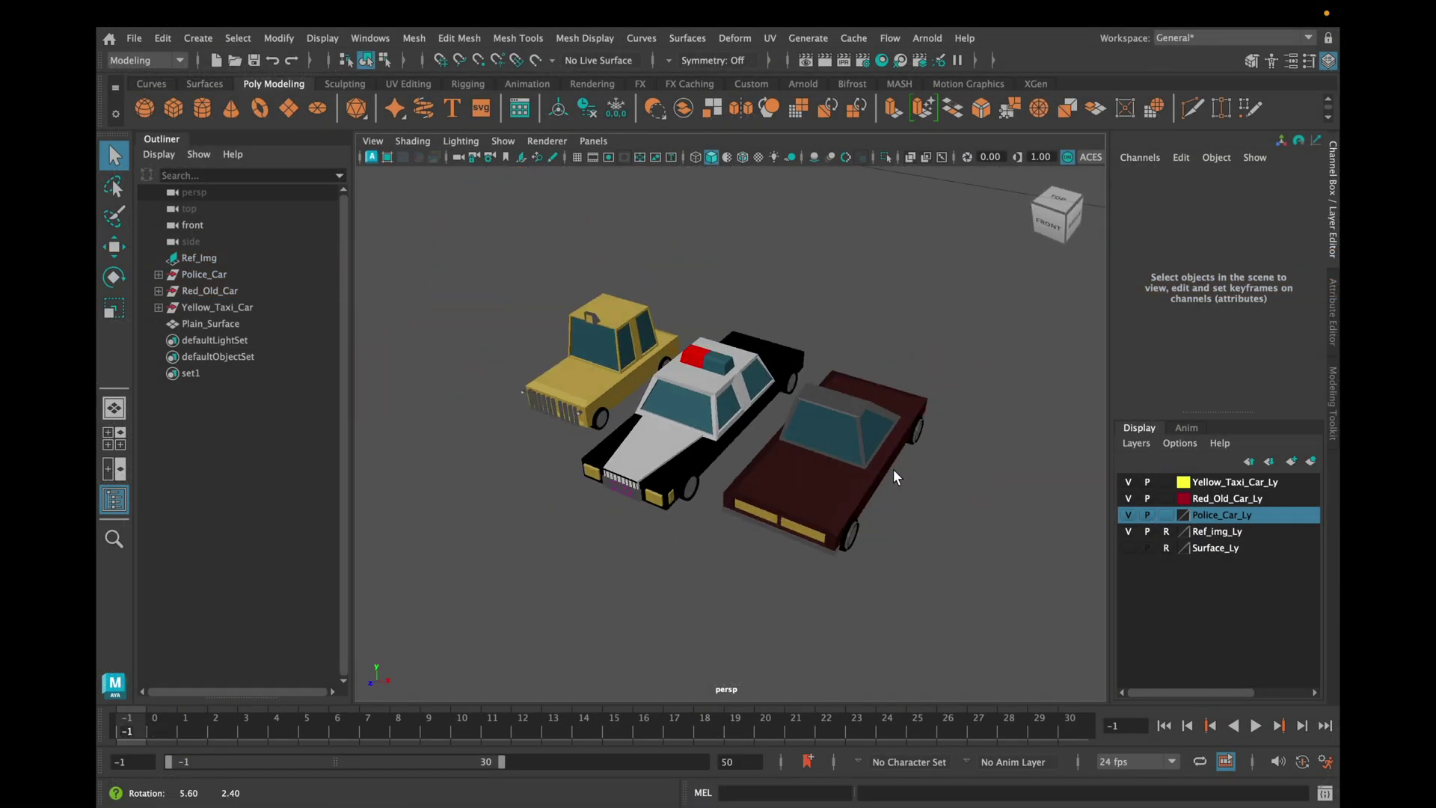
pyautogui.keyDown('alt'); pyautogui.moveTo(893, 469); pyautogui.dragTo(927, 479); pyautogui.keyUp('alt')
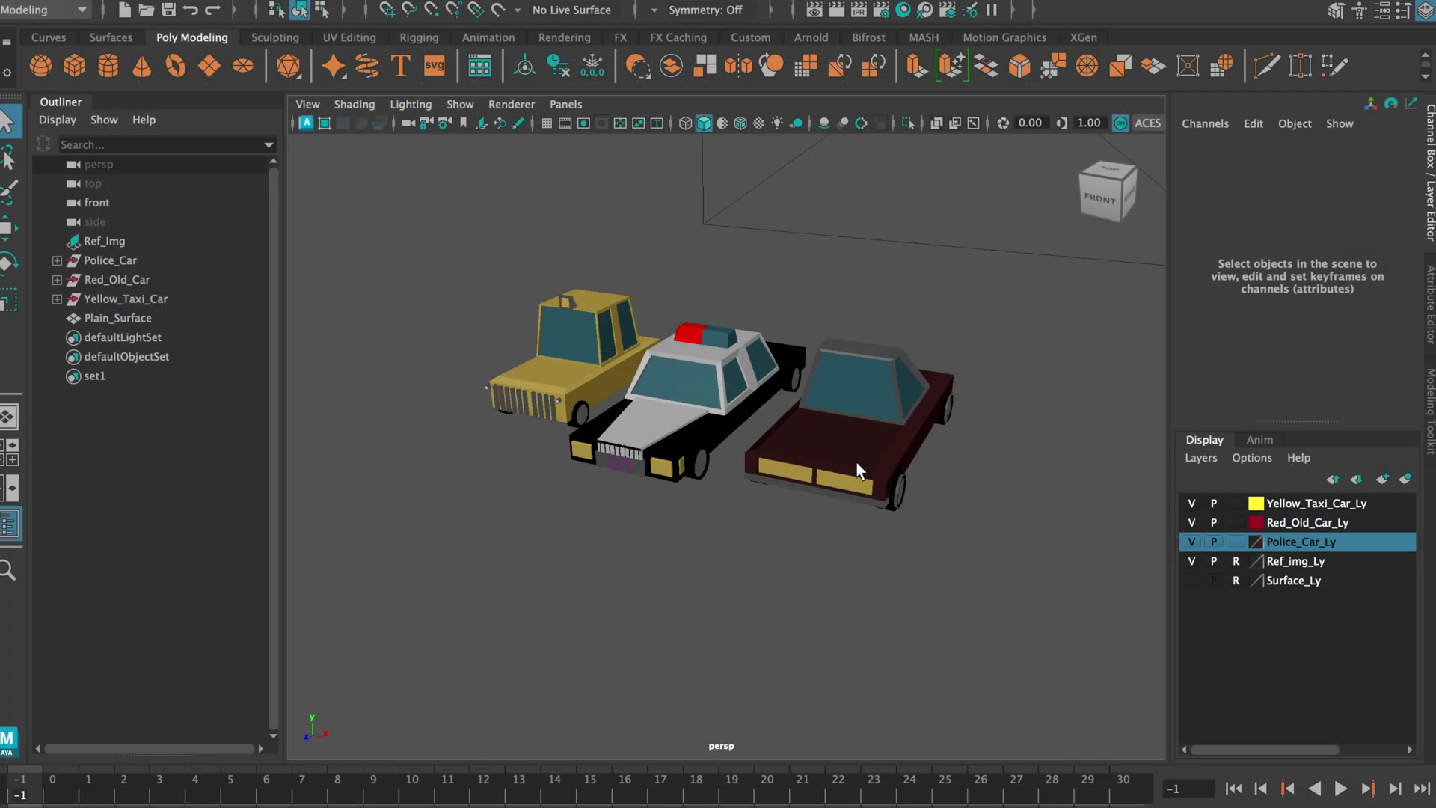
pyautogui.scroll(3, 841, 446)
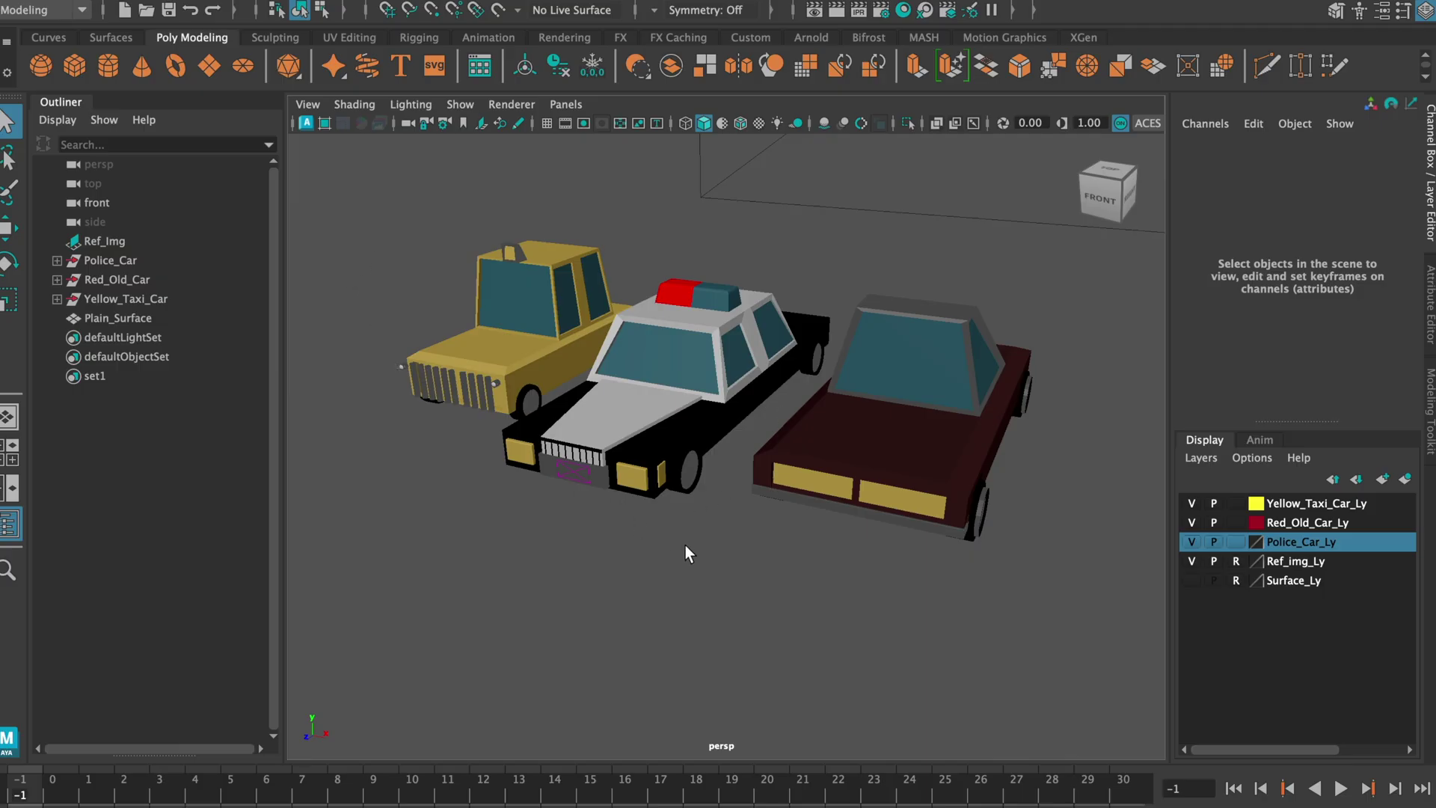
pyautogui.keyDown('alt'); pyautogui.moveTo(724, 508); pyautogui.dragTo(737, 454); pyautogui.keyUp('alt')
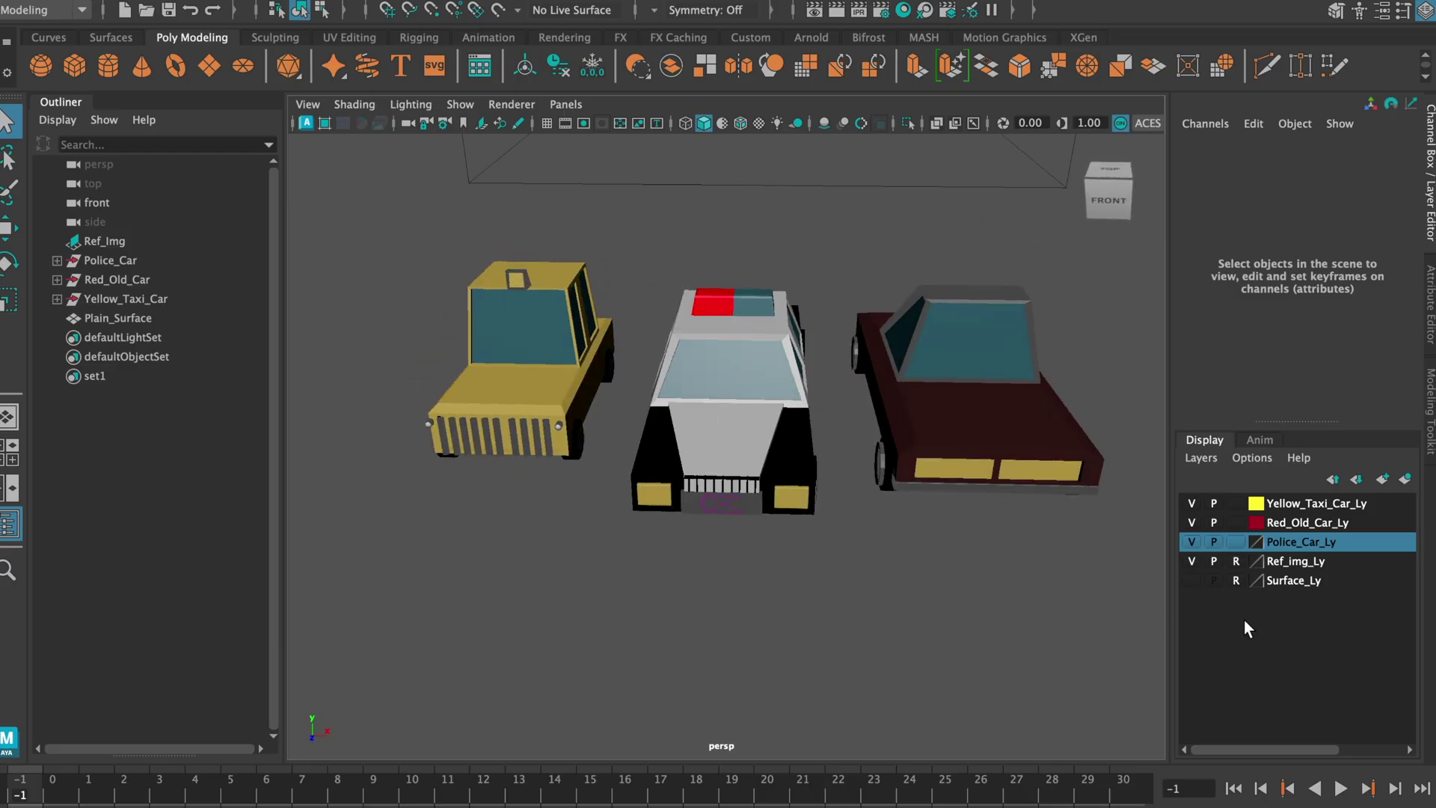
pyautogui.click(1191, 580)
pyautogui.scroll(-4, 871, 510)
pyautogui.keyDown('alt'); pyautogui.moveTo(870, 509); pyautogui.dragTo(788, 462); pyautogui.keyUp('alt')
pyautogui.scroll(5, 788, 463)
pyautogui.keyDown('alt'); pyautogui.moveTo(557, 404); pyautogui.dragTo(626, 442); pyautogui.keyUp('alt')
# In the top view, move the yellow taxi's grille bars and headlights back against the body's front, to about Translate Z 3.588
pyautogui.press('space')
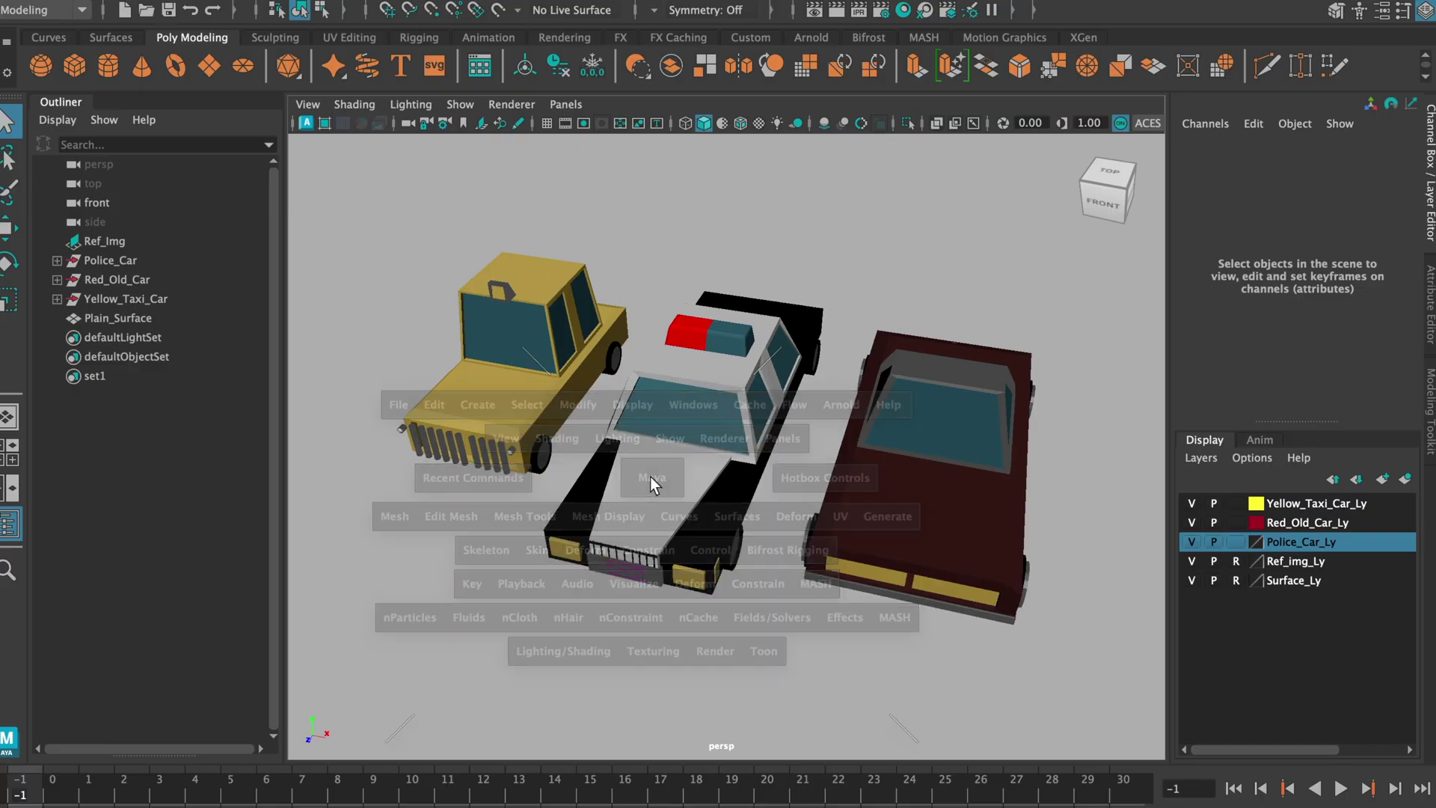
pyautogui.press('space')
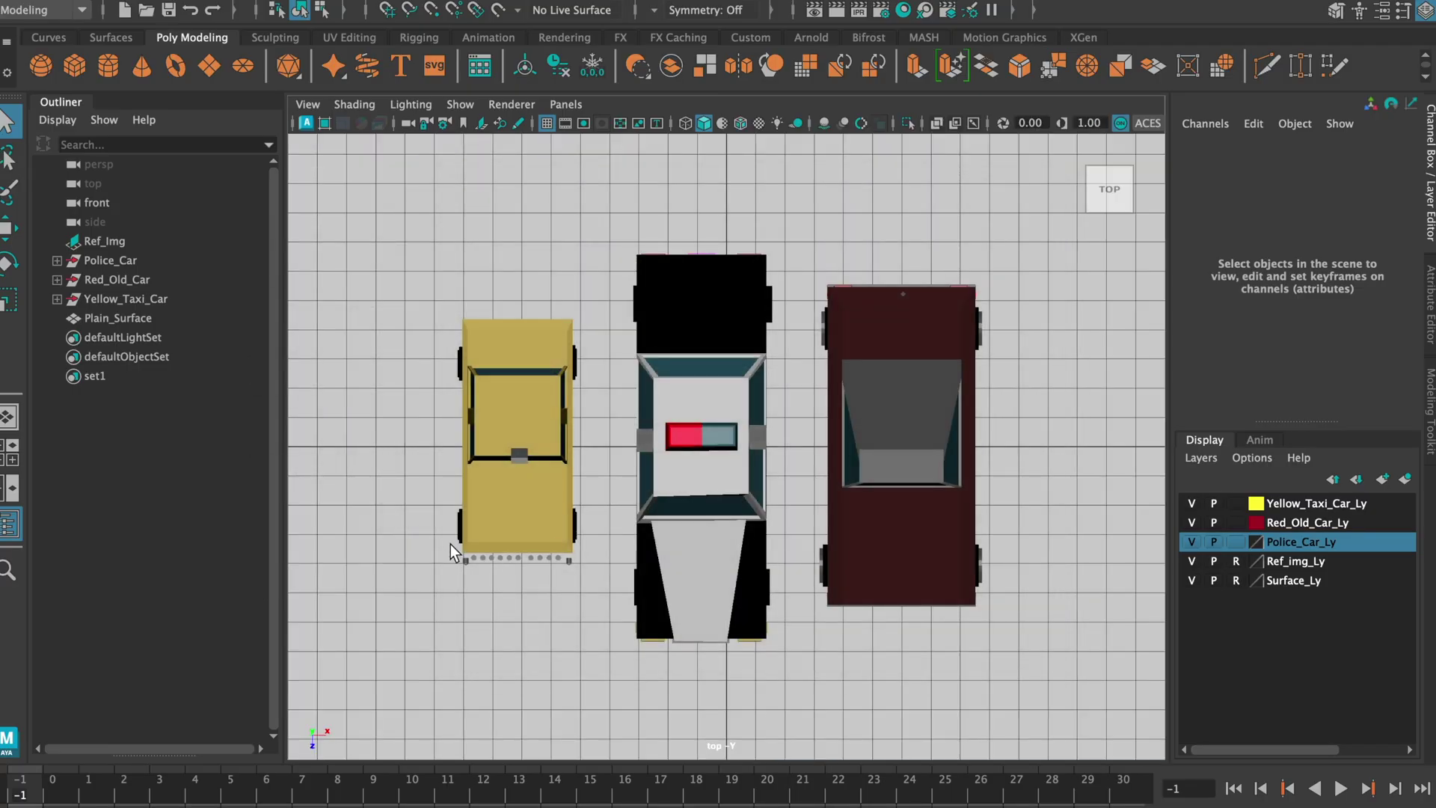
pyautogui.scroll(5, 528, 486)
pyautogui.keyDown('alt'); pyautogui.moveTo(487, 519); pyautogui.dragTo(747, 420, button='middle'); pyautogui.keyUp('alt')
pyautogui.scroll(3, 730, 419)
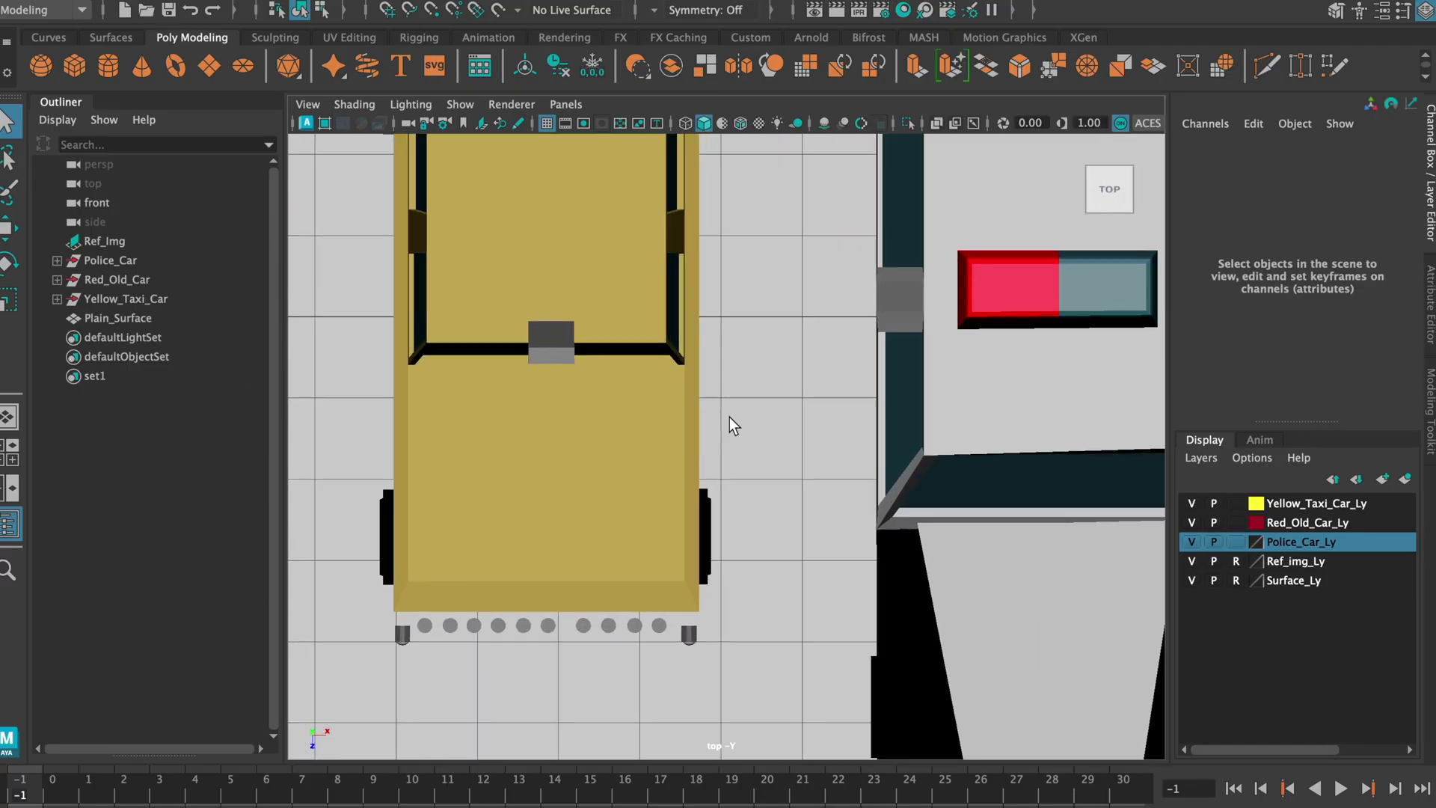
pyautogui.scroll(3, 729, 416)
pyautogui.keyDown('alt'); pyautogui.moveTo(449, 614); pyautogui.dragTo(712, 414, button='middle'); pyautogui.keyUp('alt')
pyautogui.moveTo(472, 482); pyautogui.dragTo(964, 593)
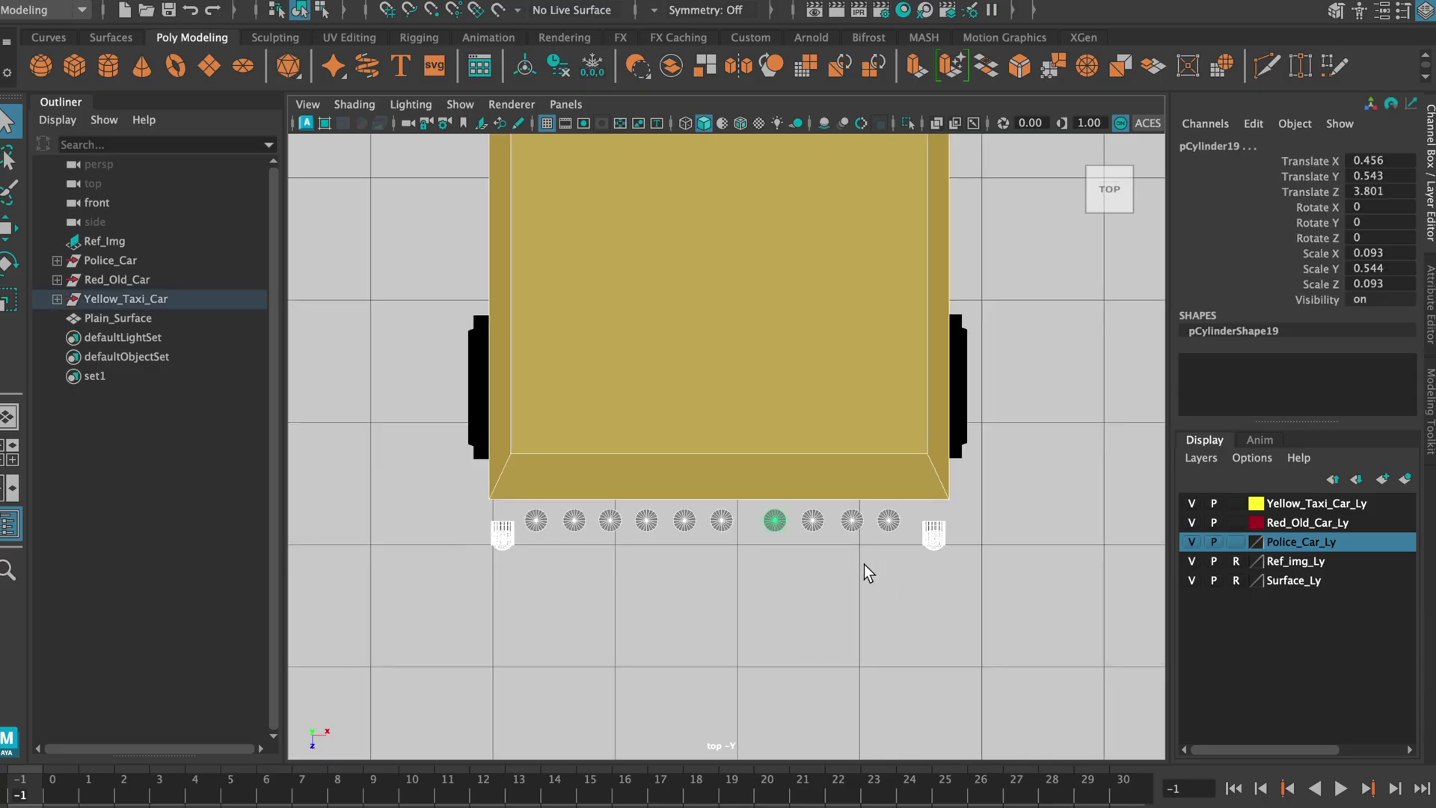
pyautogui.click(1029, 578)
pyautogui.moveTo(445, 517); pyautogui.dragTo(448, 515)
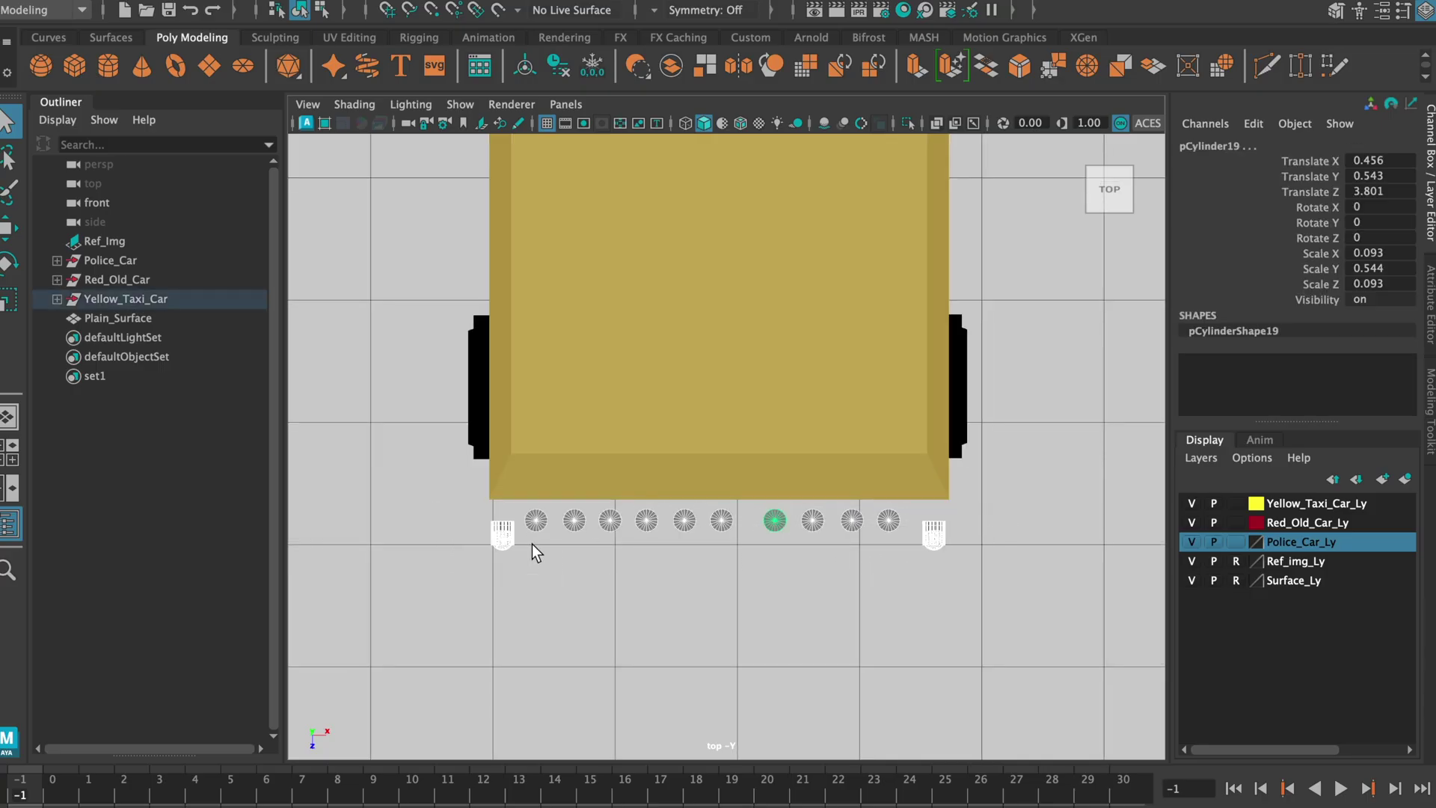
pyautogui.press('w')
pyautogui.moveTo(773, 594); pyautogui.dragTo(774, 576)
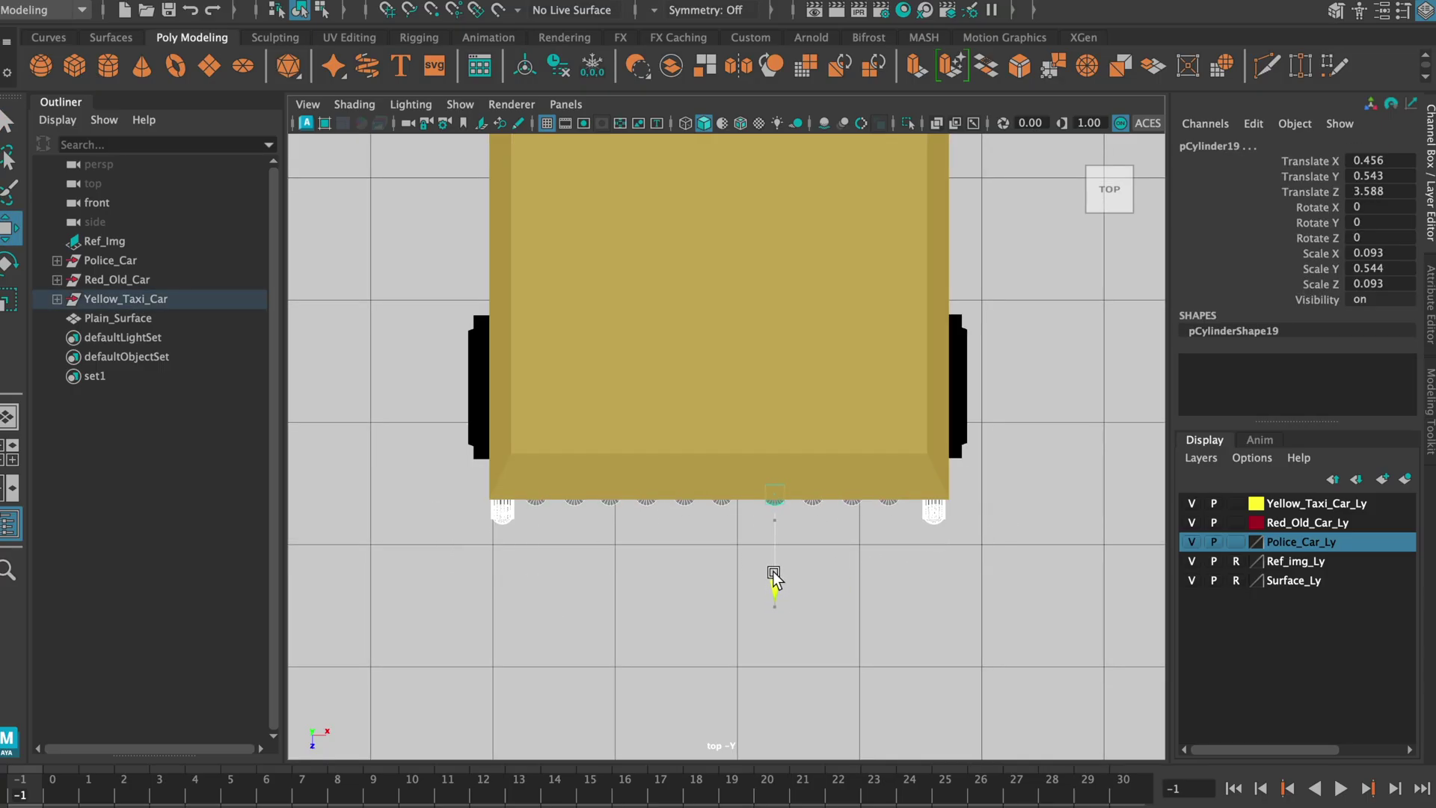
pyautogui.click(850, 580)
# Hide every display layer except Yellow_Taxi_Car_Ly and focus the perspective view on the taxi body
pyautogui.press('space')
pyautogui.press('space')
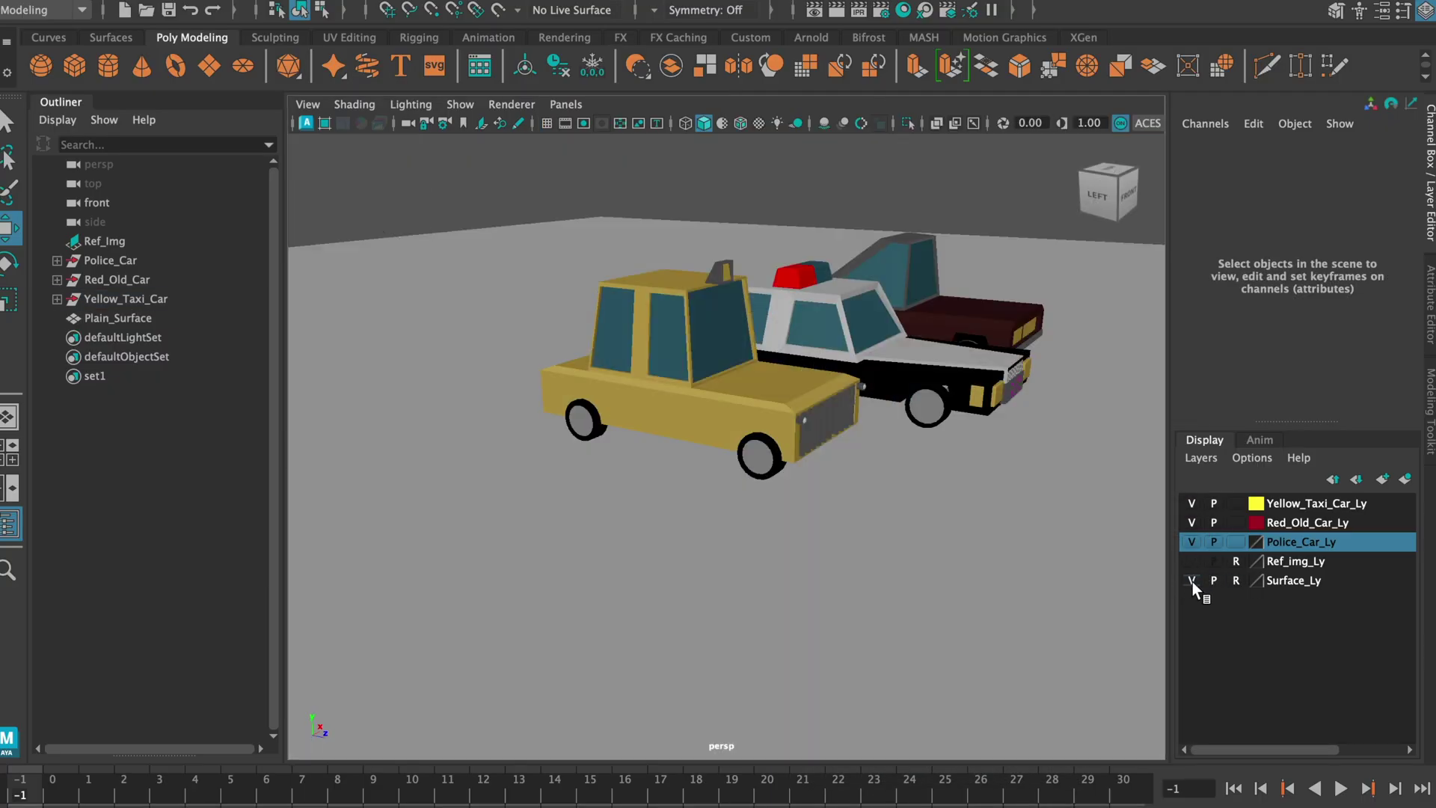
pyautogui.click(1192, 582)
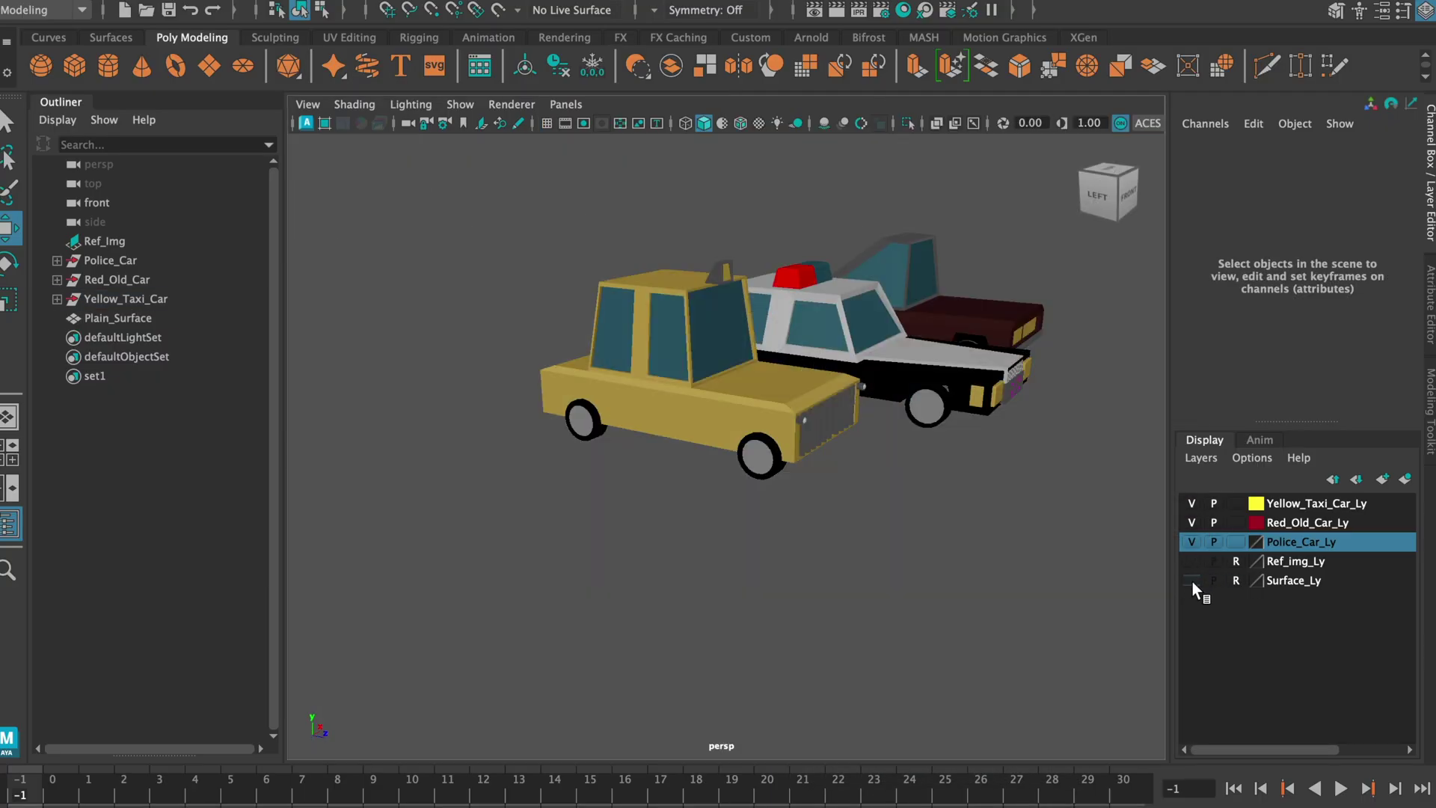
pyautogui.click(1191, 522)
pyautogui.click(1192, 541)
pyautogui.keyDown('alt'); pyautogui.moveTo(1121, 494); pyautogui.dragTo(680, 414); pyautogui.keyUp('alt')
pyautogui.click(528, 374)
pyautogui.press('f')
pyautogui.keyDown('alt'); pyautogui.moveTo(928, 513); pyautogui.dragTo(926, 486); pyautogui.keyUp('alt')
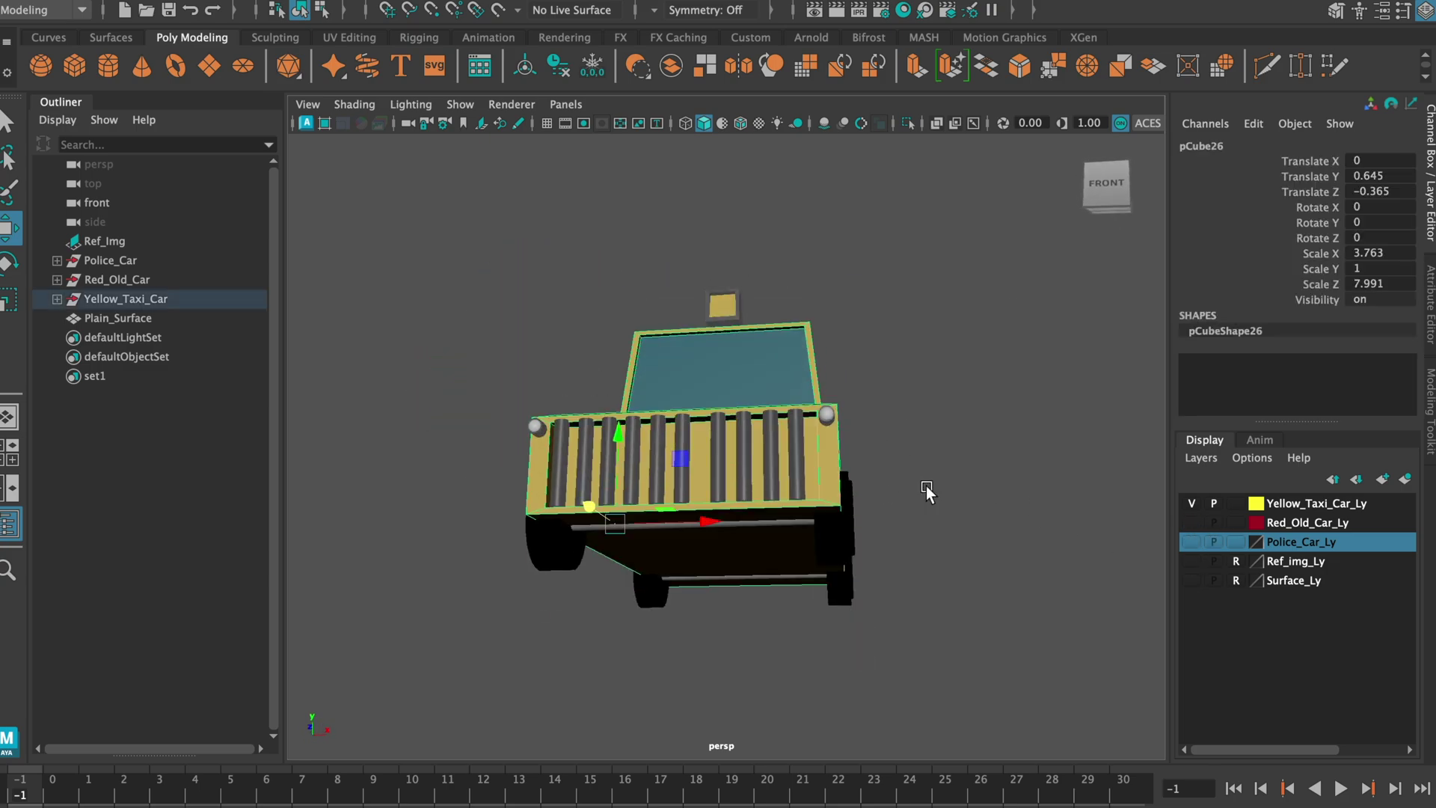
pyautogui.click(926, 486)
# Move the taxi's roof sign backward on the roof to about Translate Z -0.265
pyautogui.click(741, 317)
pyautogui.press('f')
pyautogui.keyDown('alt'); pyautogui.moveTo(709, 348); pyautogui.dragTo(660, 537); pyautogui.keyUp('alt')
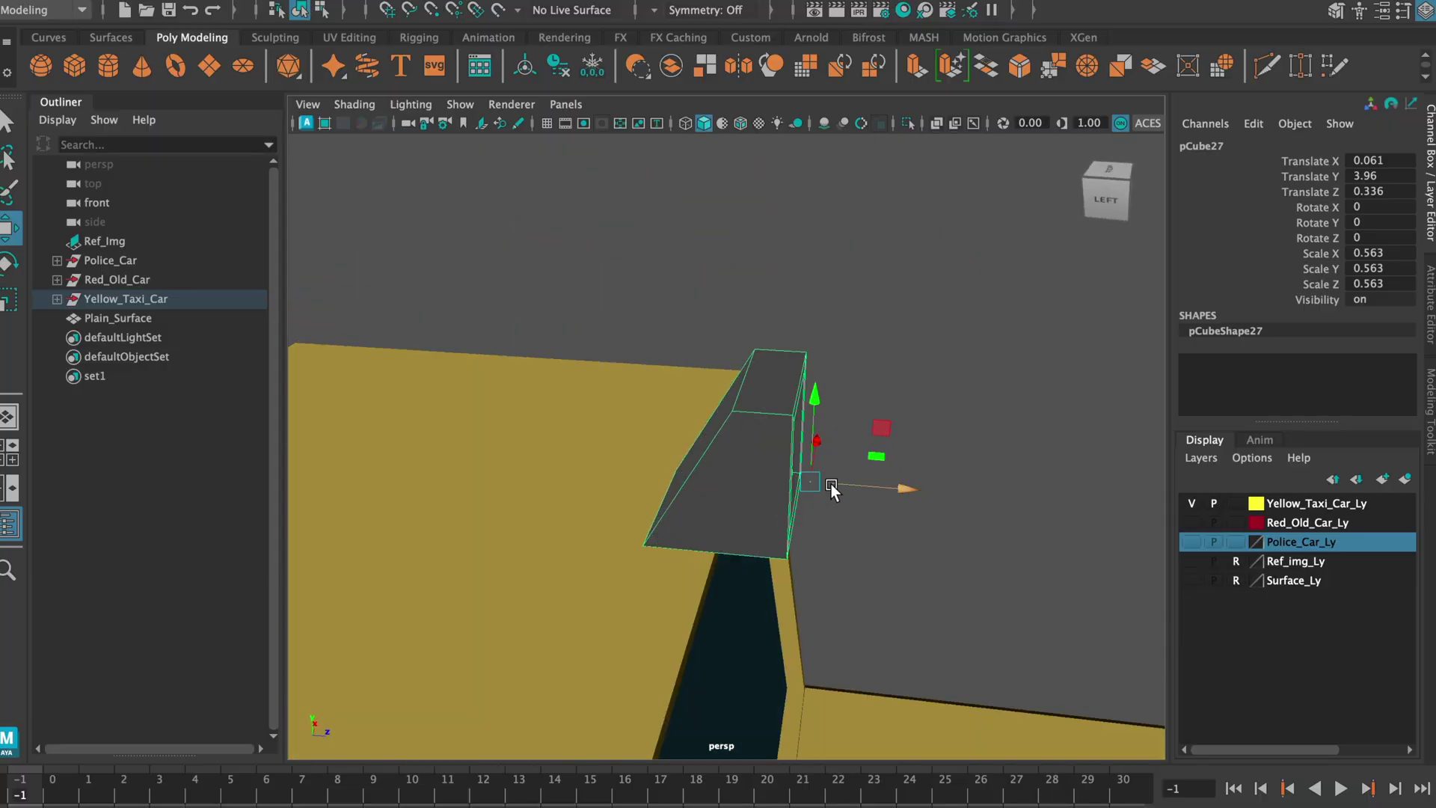
pyautogui.moveTo(892, 486); pyautogui.dragTo(746, 478)
pyautogui.keyDown('alt'); pyautogui.moveTo(916, 338); pyautogui.dragTo(826, 400); pyautogui.keyUp('alt')
# Move the roof sign forward toward the windshield edge of the roof, to about Translate Z 0.029
pyautogui.press('space')
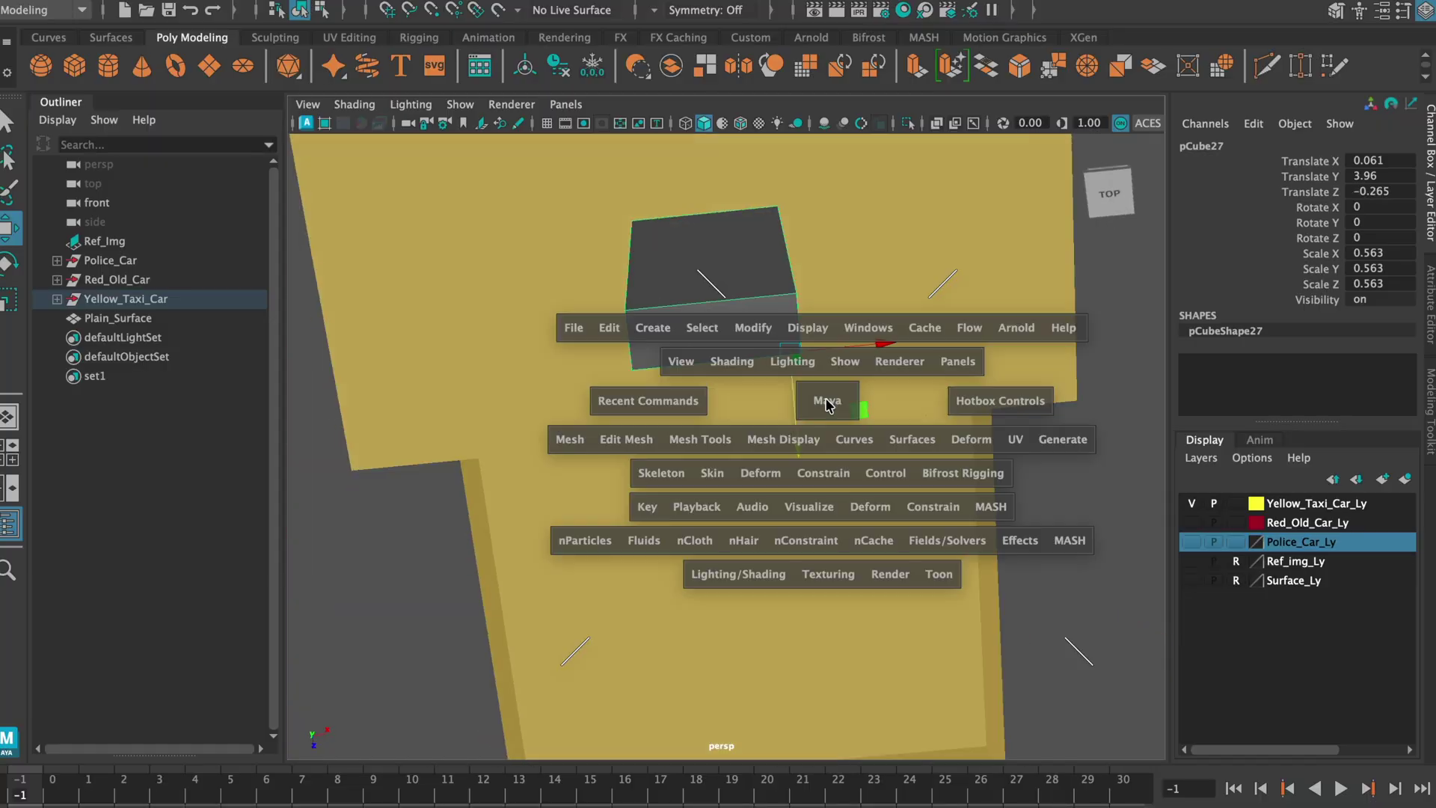
pyautogui.press('space')
pyautogui.scroll(-5, 701, 341)
pyautogui.keyDown('alt'); pyautogui.moveTo(752, 330); pyautogui.dragTo(728, 435, button='middle'); pyautogui.keyUp('alt')
pyautogui.keyDown('alt'); pyautogui.click(727, 435); pyautogui.keyUp('alt')
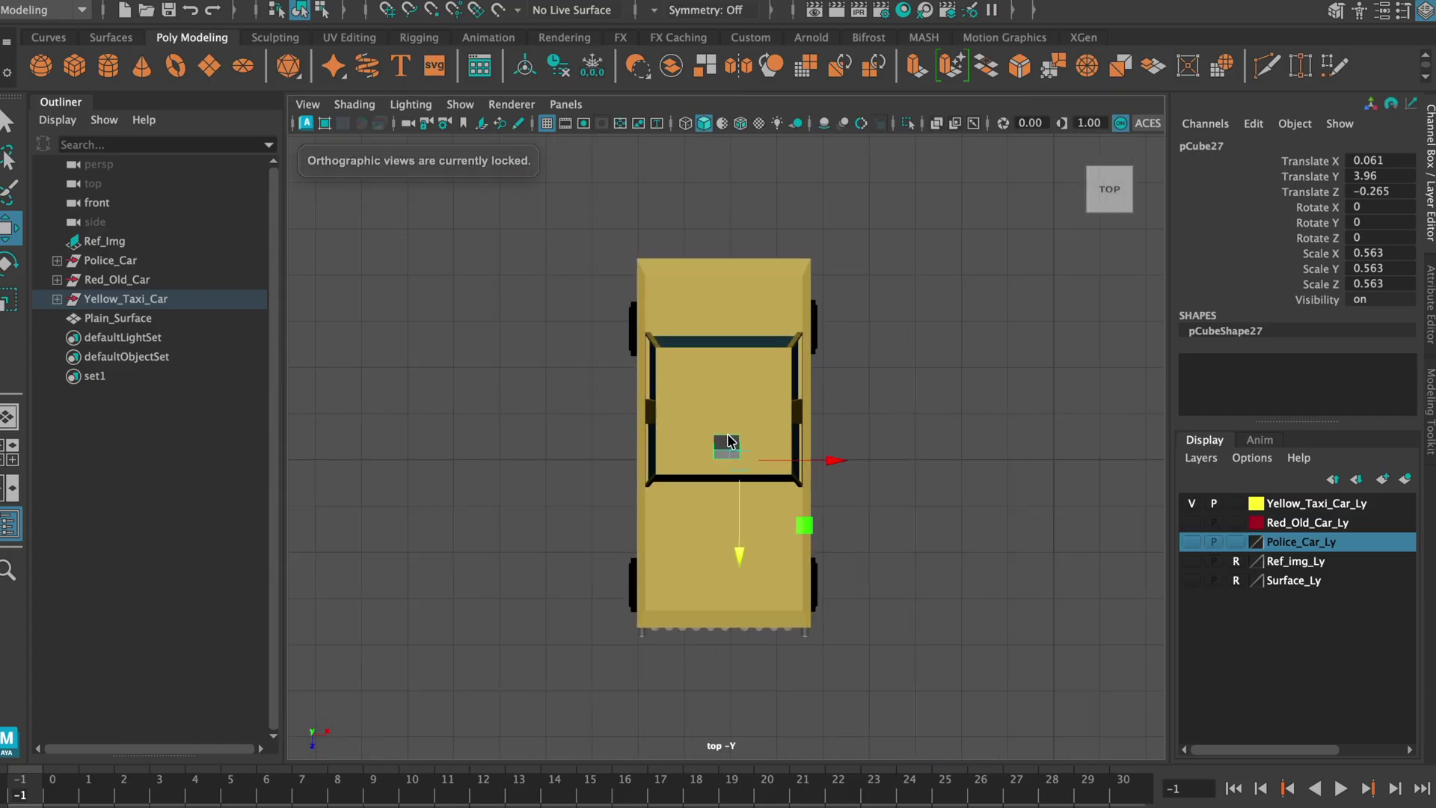
pyautogui.scroll(5, 729, 441)
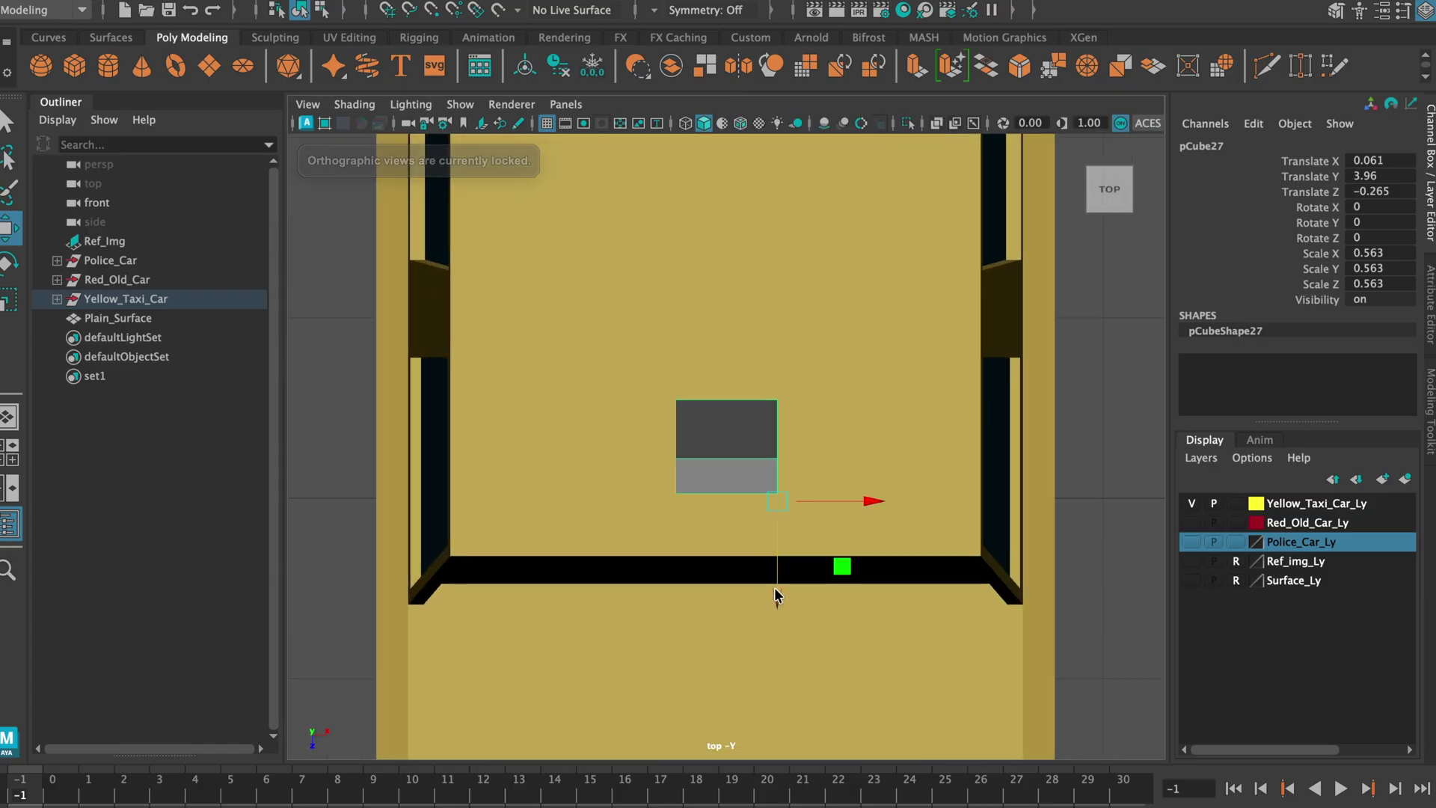
pyautogui.moveTo(778, 595); pyautogui.dragTo(770, 646)
pyautogui.press('space')
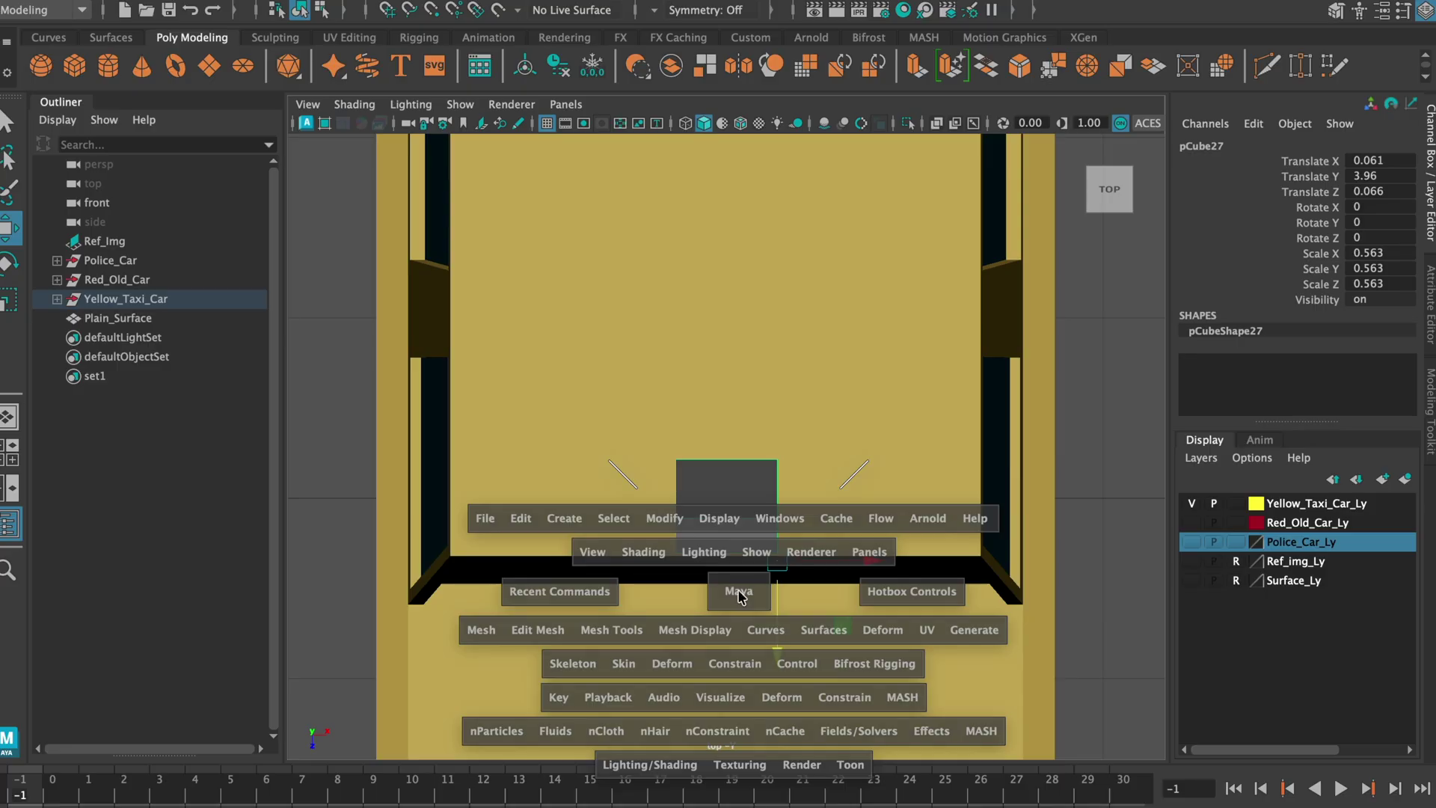
pyautogui.press('space')
pyautogui.keyDown('alt'); pyautogui.moveTo(823, 334); pyautogui.dragTo(587, 356); pyautogui.keyUp('alt')
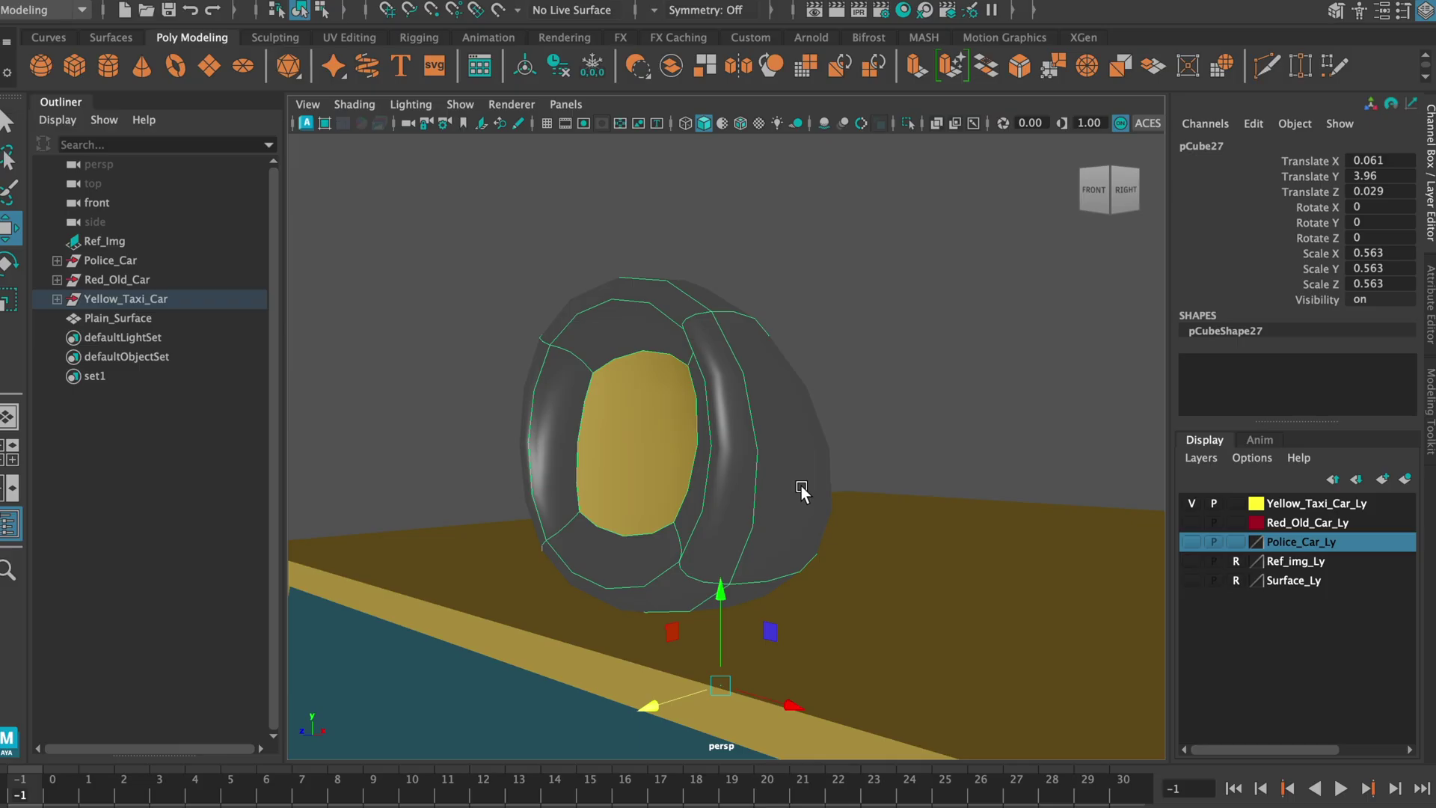
# Compare the roof sign in the unsmoothed, cage-plus-smooth and smooth mesh preview modes
pyautogui.press('1')
pyautogui.press('2')
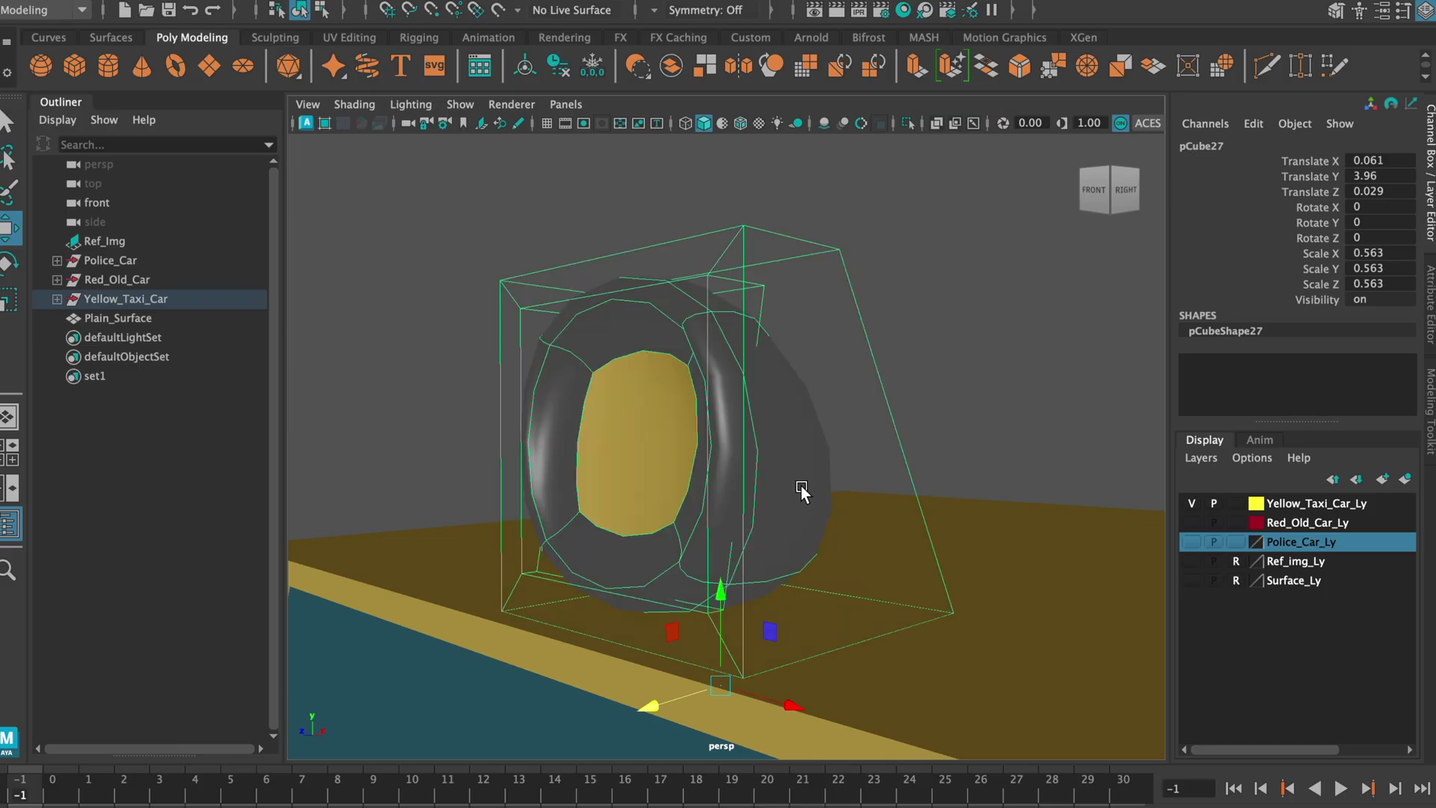
pyautogui.press('3')
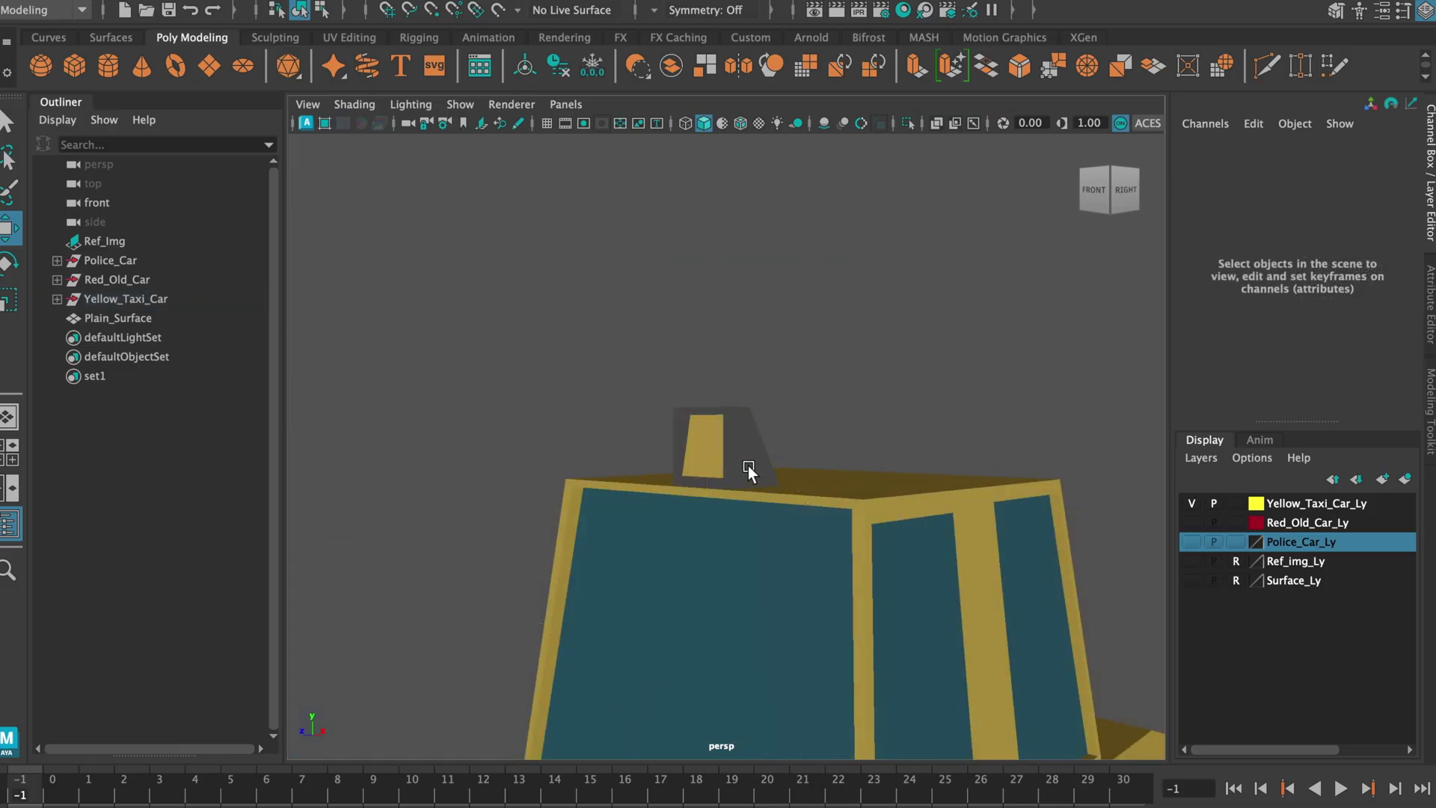
# Examine the taxi from the rear and front, and align the perspective view squarely with its front
pyautogui.moveTo(748, 465)
pyautogui.keyDown('alt'); pyautogui.mouseDown()
pyautogui.moveTo(783, 495)
pyautogui.moveTo(691, 484)
pyautogui.moveTo(729, 541)
pyautogui.moveTo(737, 350)
pyautogui.moveTo(631, 452)
pyautogui.moveTo(769, 450)
pyautogui.mouseUp(); pyautogui.keyUp('alt')
pyautogui.moveTo(661, 432)
pyautogui.keyDown('alt'); pyautogui.mouseDown()
pyautogui.moveTo(665, 403)
pyautogui.moveTo(648, 415)
pyautogui.mouseUp(); pyautogui.keyUp('alt')
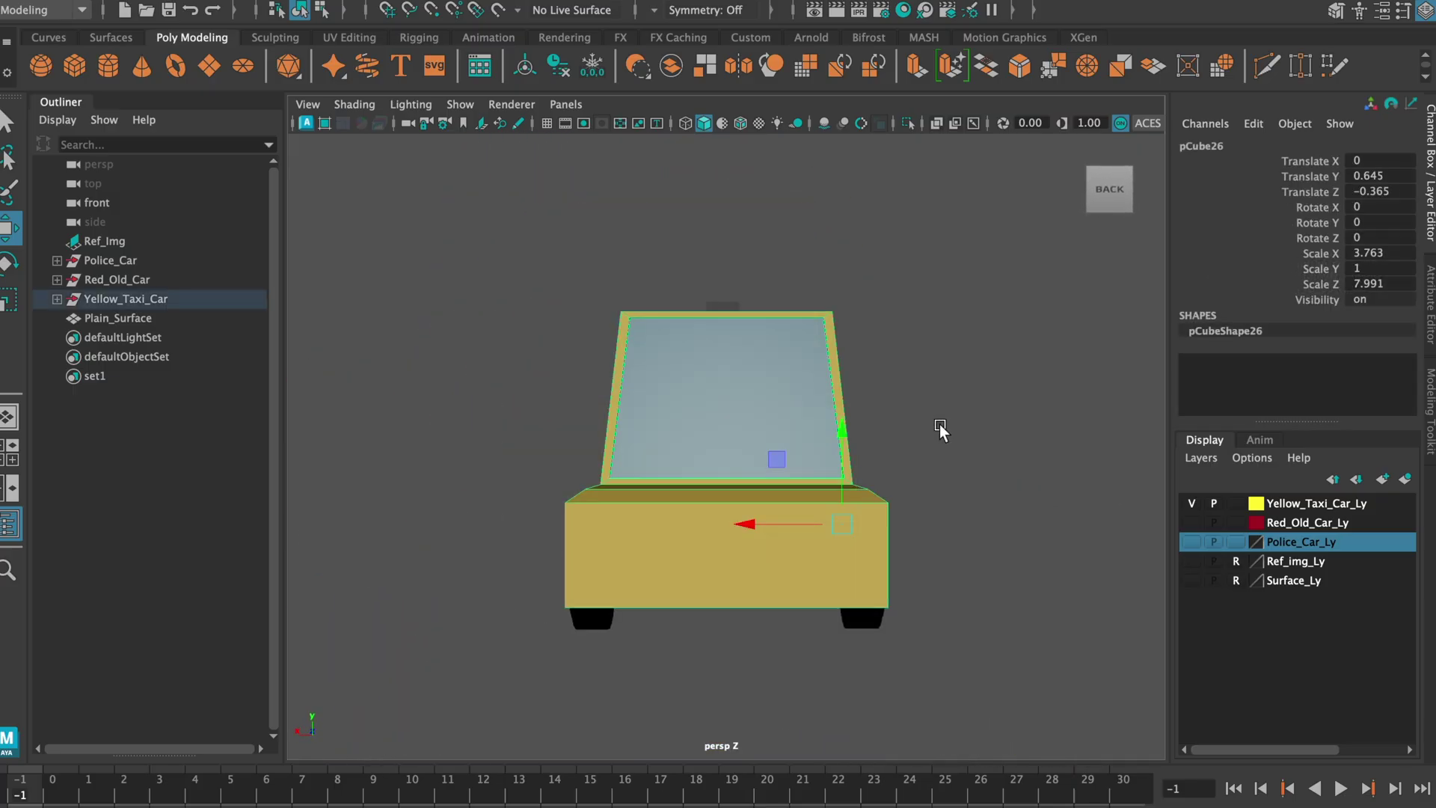
pyautogui.keyDown('alt'); pyautogui.moveTo(939, 424); pyautogui.dragTo(727, 427); pyautogui.keyUp('alt')
pyautogui.press('space')
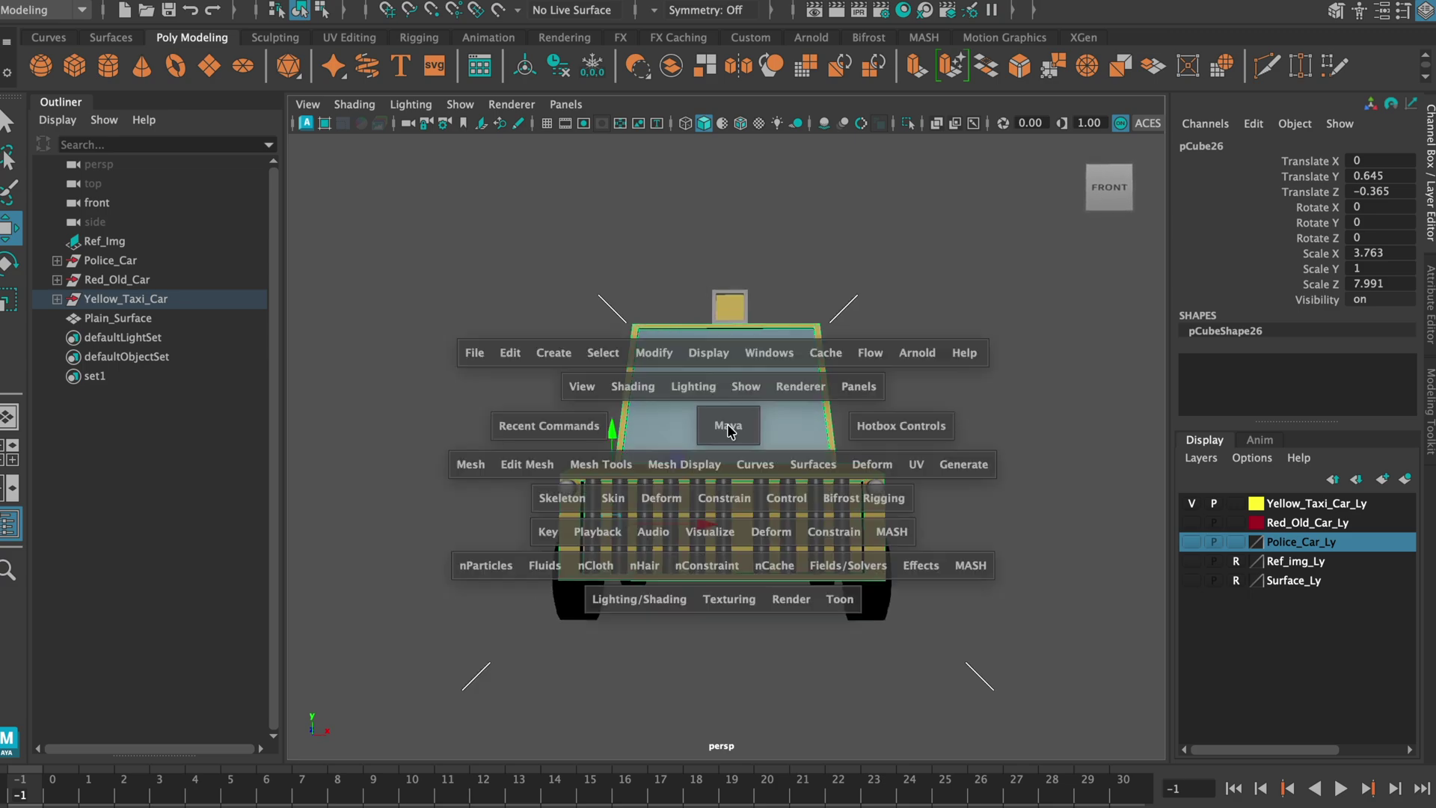
pyautogui.click(1088, 191)
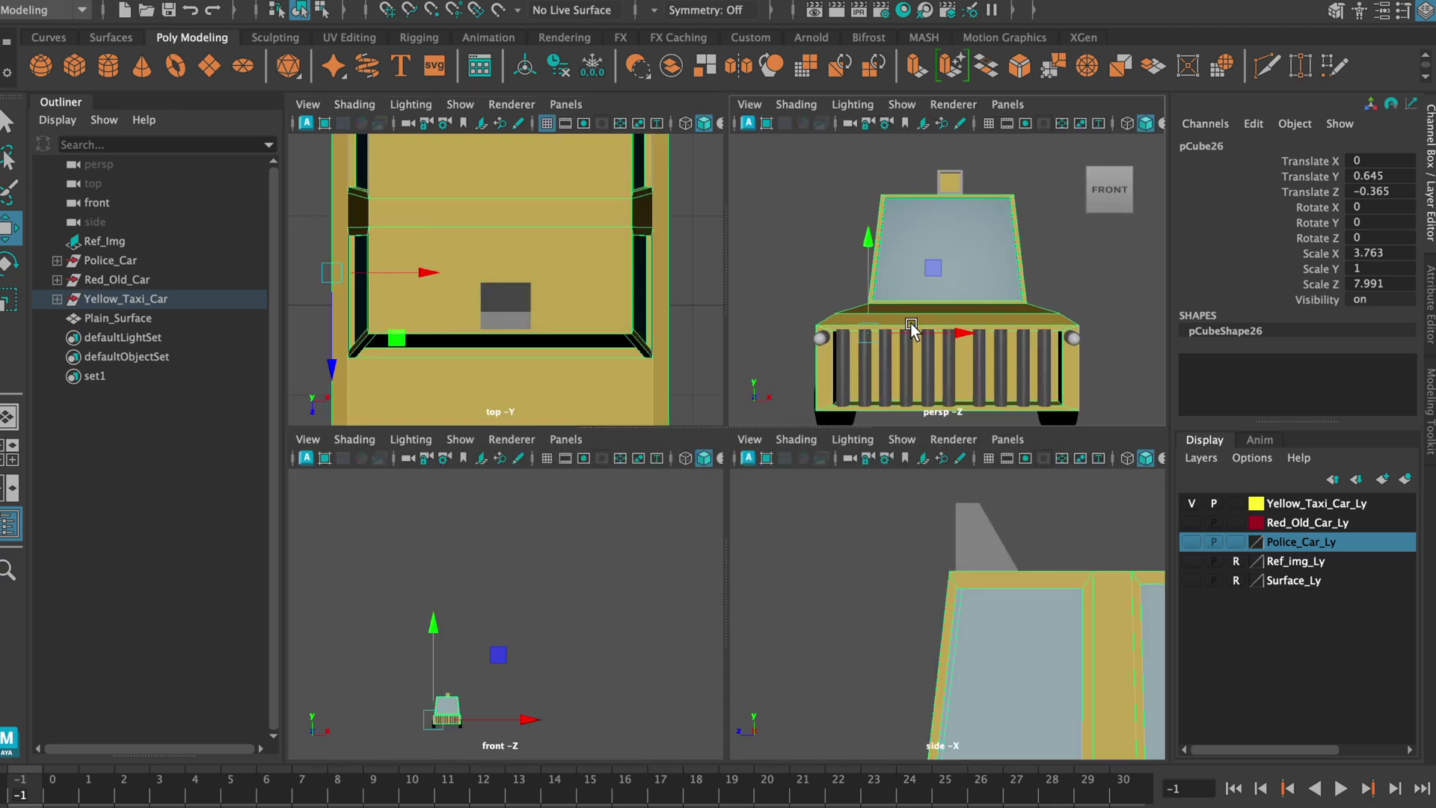
pyautogui.press('space')
pyautogui.click(1016, 467)
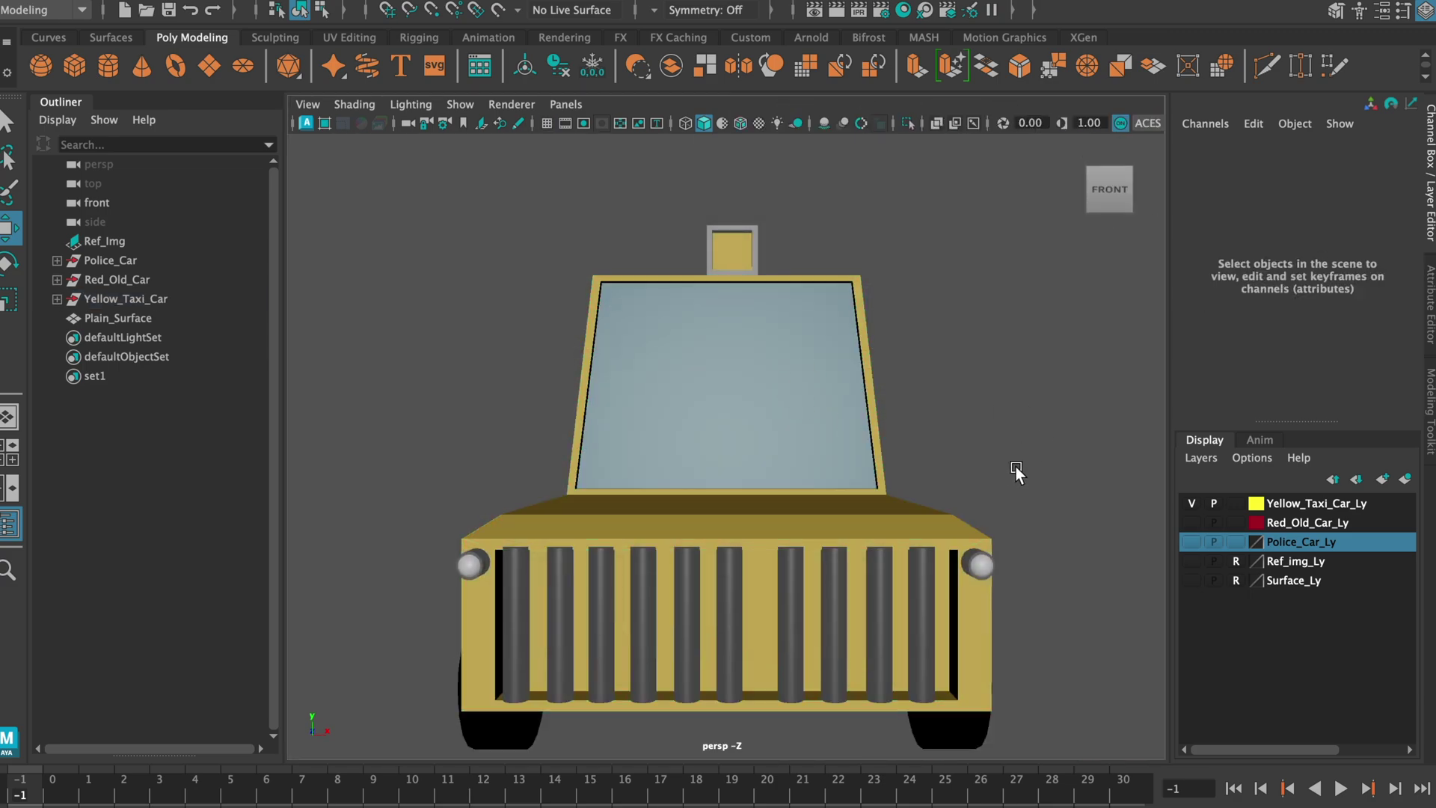
# Switch to the front orthographic view, frame the whole taxi in it, and examine its front
pyautogui.press('space')
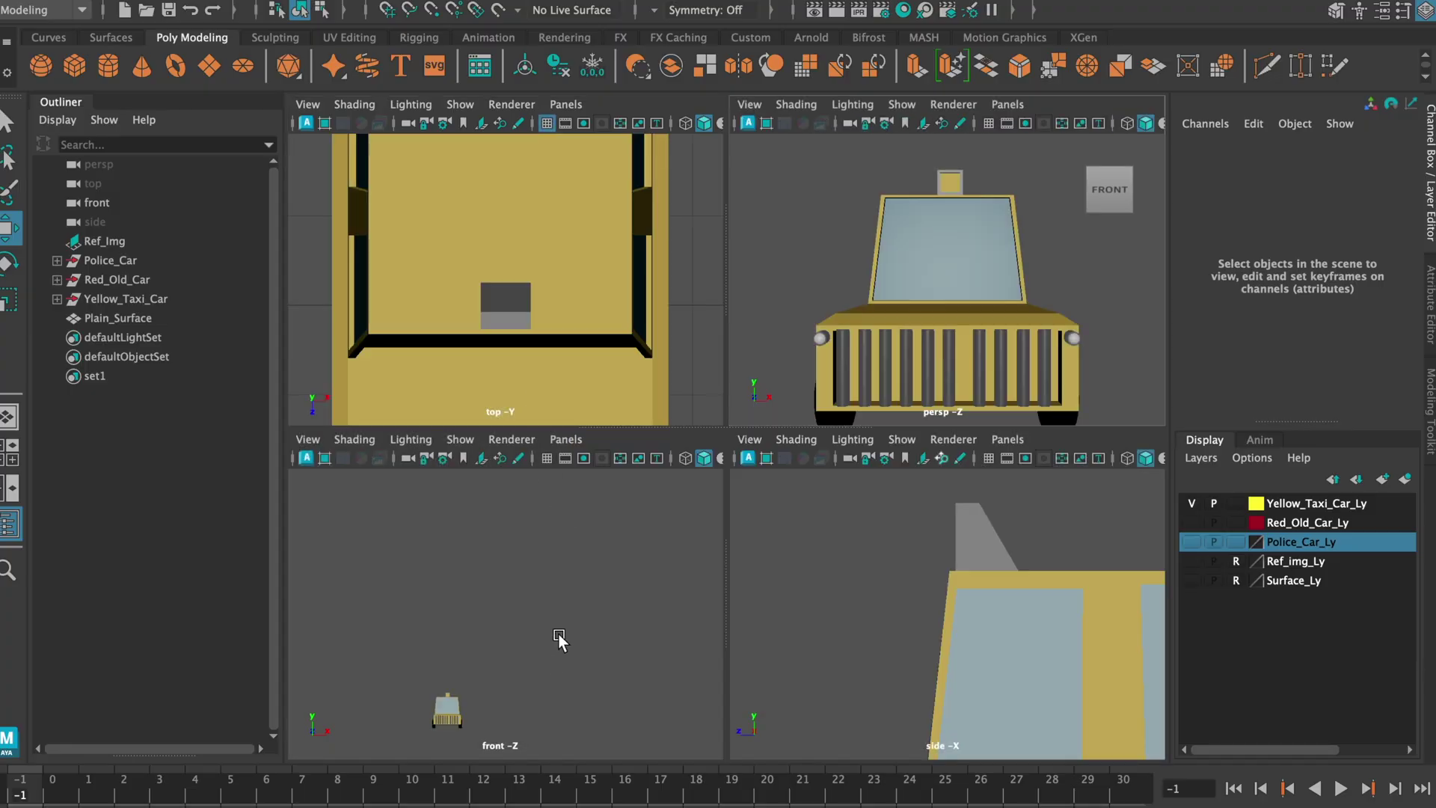
pyautogui.click(494, 631)
pyautogui.click(460, 439)
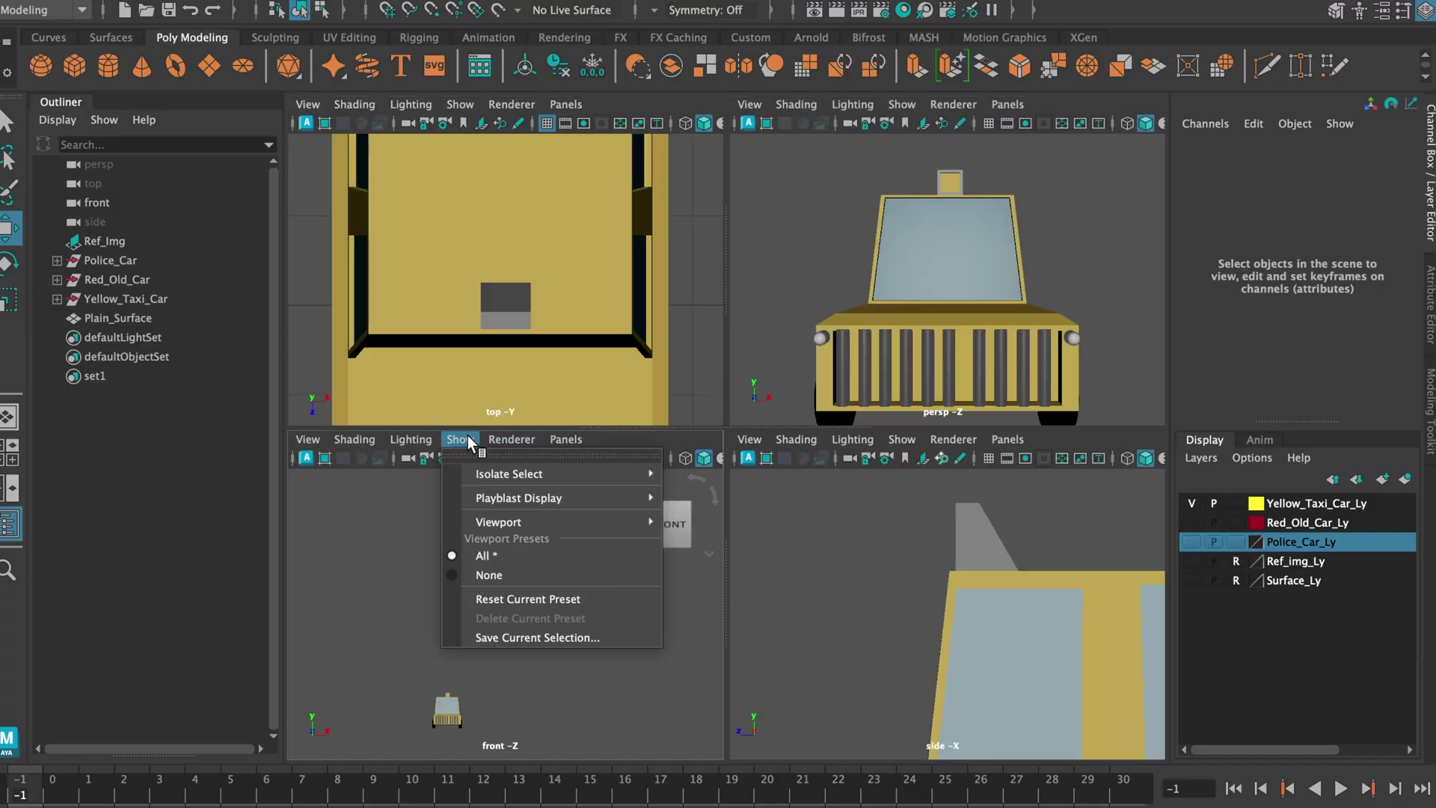
pyautogui.moveTo(529, 447)
pyautogui.click(790, 498)
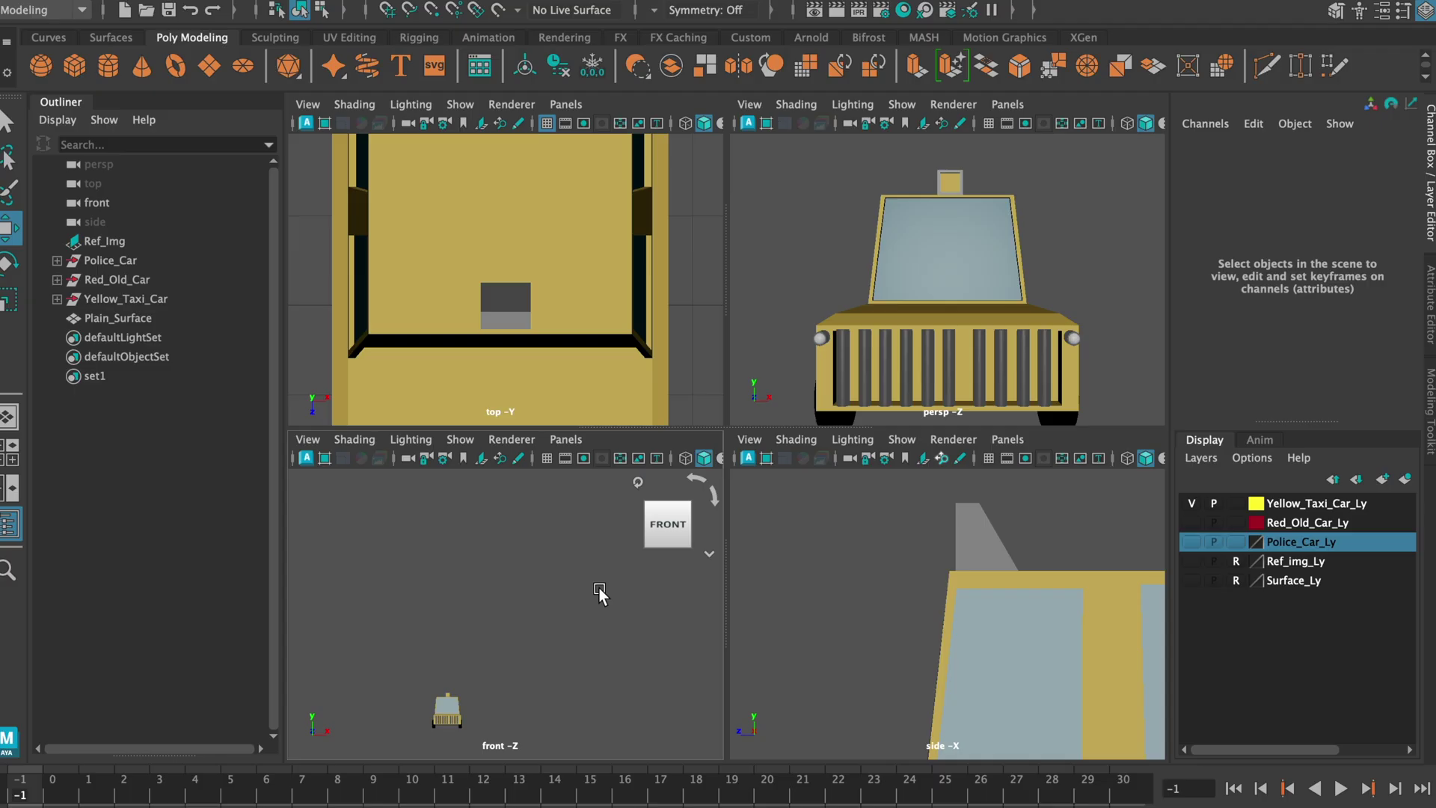
pyautogui.press('space')
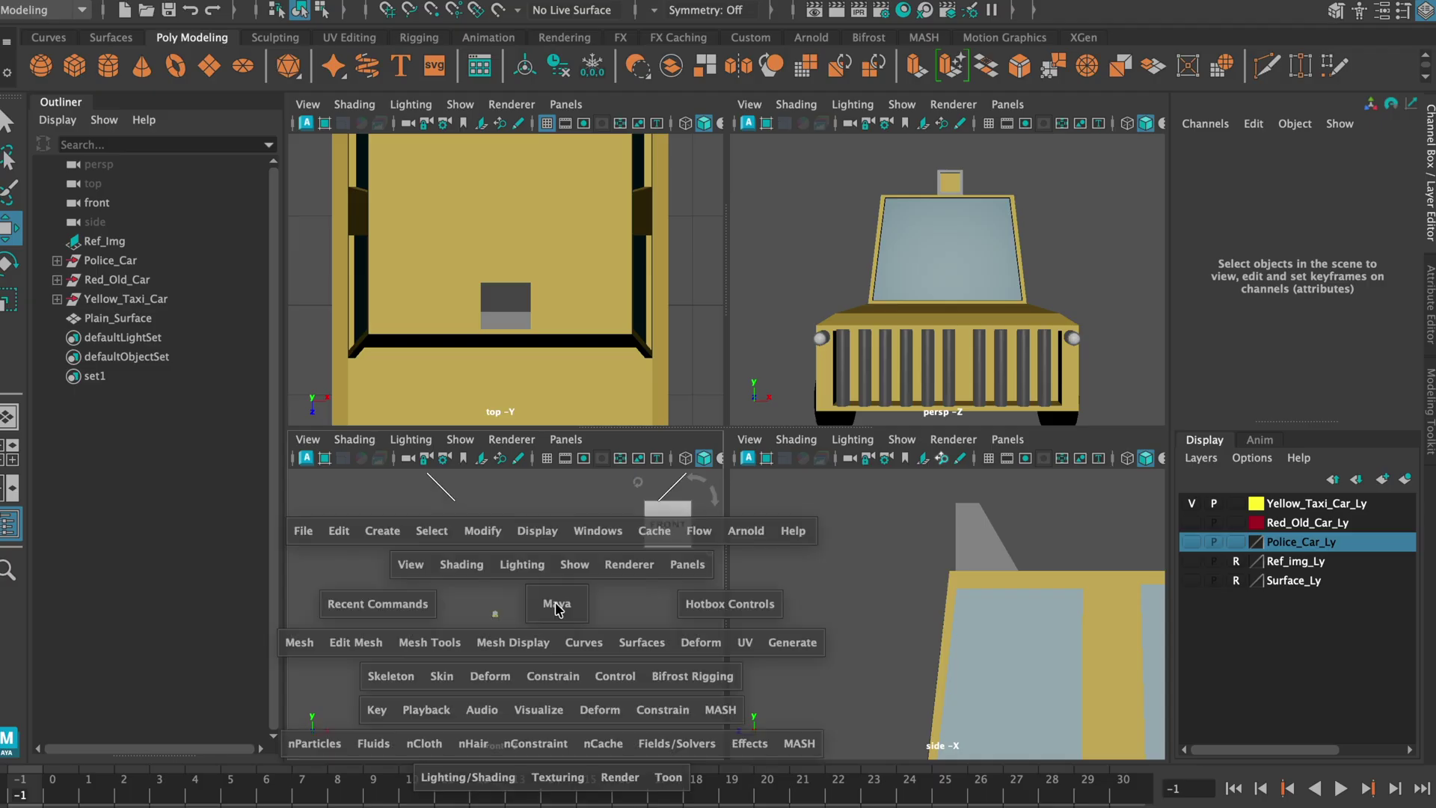
pyautogui.click(674, 455)
pyautogui.press('f')
pyautogui.click(756, 547)
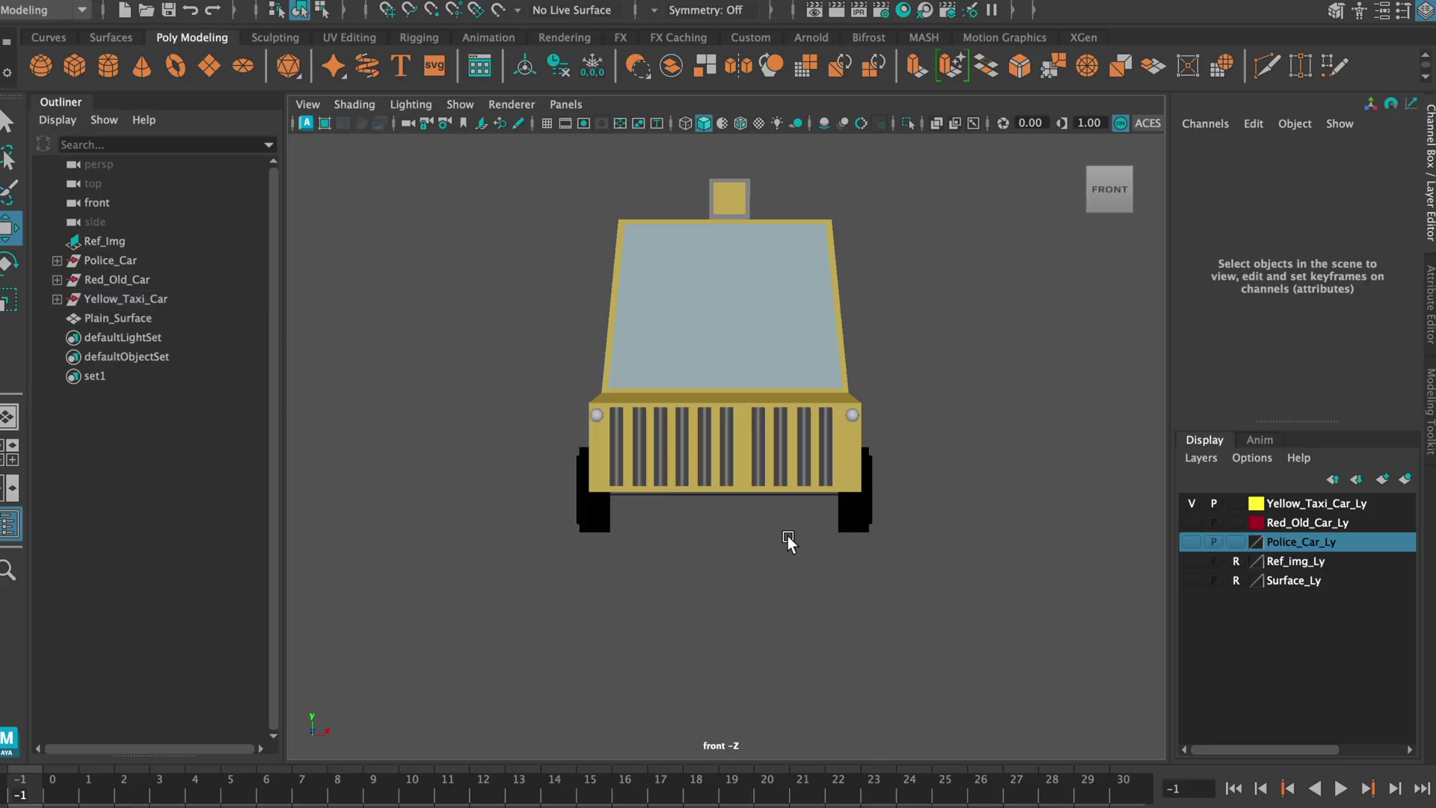
# Move the roof sign slightly forward in the side view, to about Translate Z 0.051, then return to the perspective view
pyautogui.press('space')
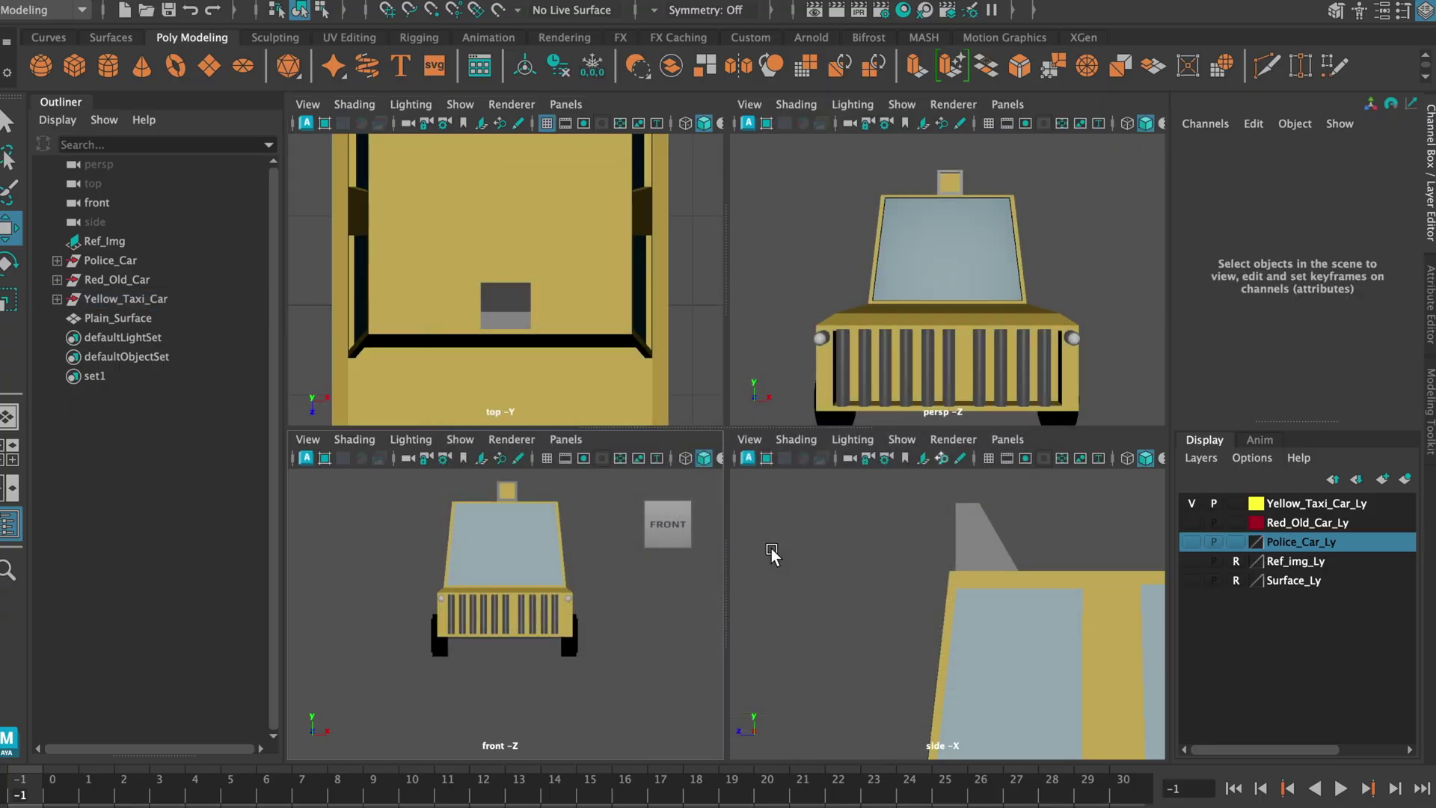
pyautogui.press('space')
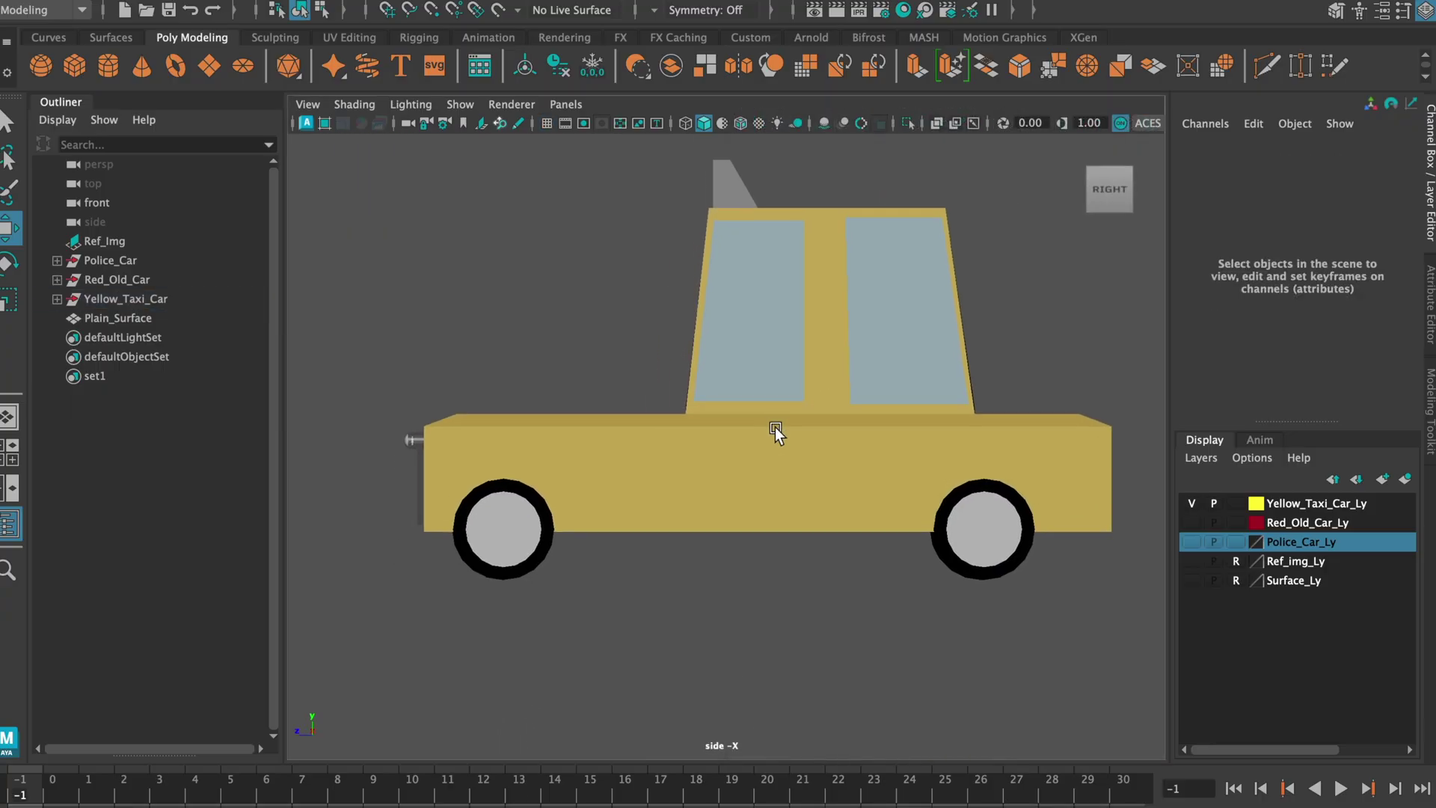
pyautogui.click(727, 209)
pyautogui.moveTo(600, 208); pyautogui.dragTo(607, 213)
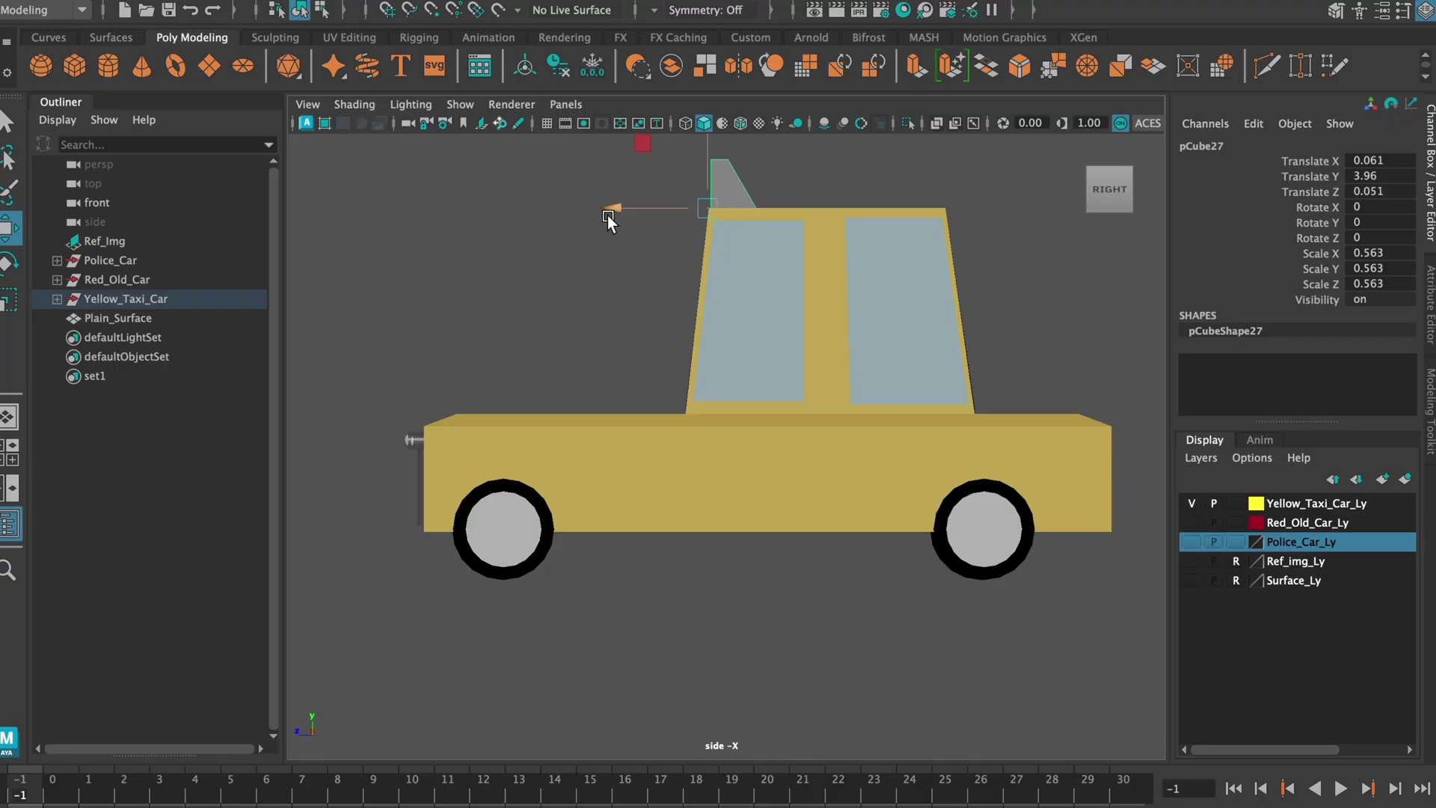
pyautogui.click(620, 277)
pyautogui.press('space')
pyautogui.press('space')
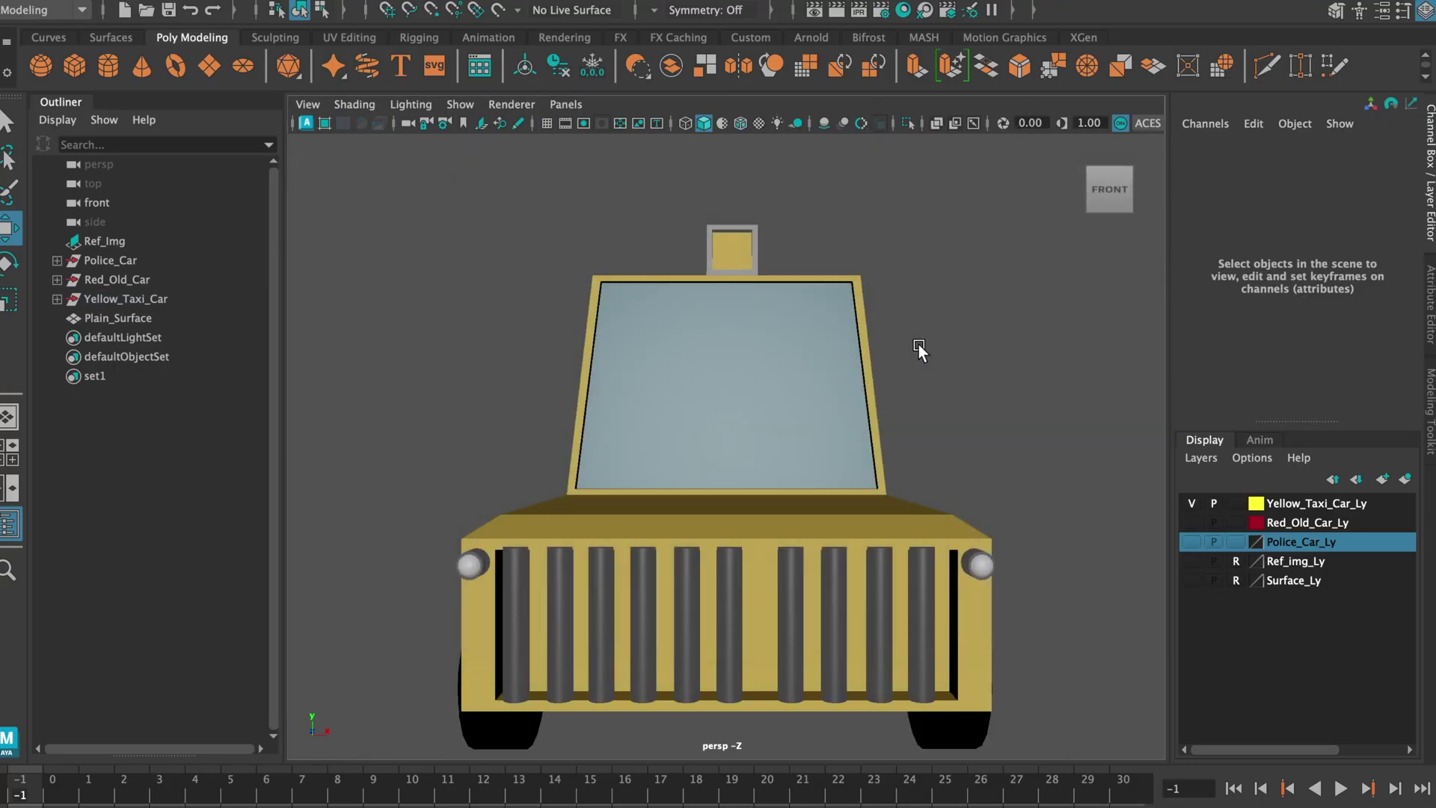
# Examine the headlight on the taxi's left side up close, and align the perspective view squarely with that side
pyautogui.keyDown('alt'); pyautogui.moveTo(918, 344); pyautogui.dragTo(905, 464); pyautogui.keyUp('alt')
pyautogui.scroll(4, 890, 462)
pyautogui.keyDown('alt'); pyautogui.moveTo(876, 461); pyautogui.dragTo(986, 533, button='right'); pyautogui.keyUp('alt')
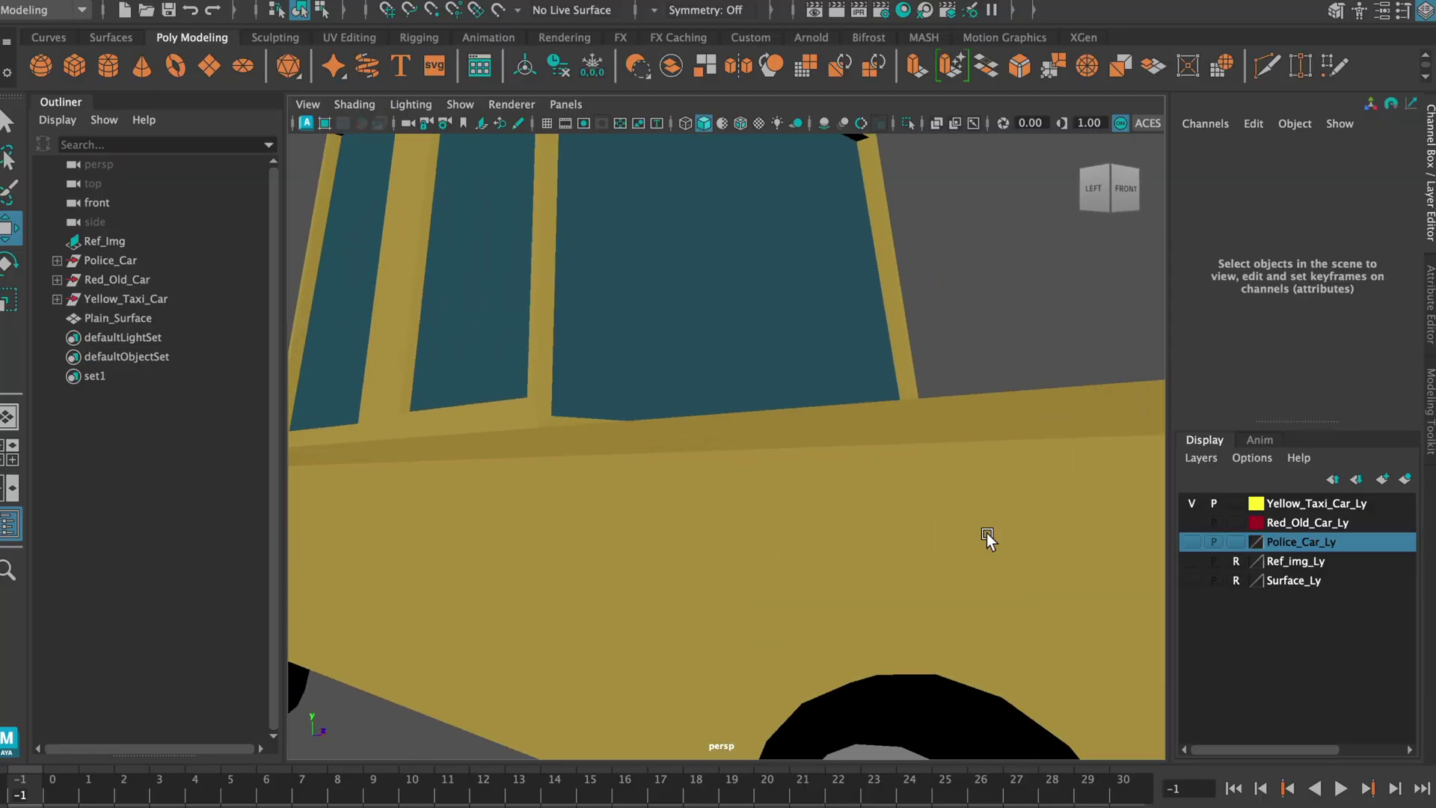
pyautogui.keyDown('alt'); pyautogui.moveTo(986, 532); pyautogui.dragTo(757, 528, button='middle'); pyautogui.keyUp('alt')
pyautogui.click(717, 521)
pyautogui.keyDown('alt'); pyautogui.moveTo(856, 485); pyautogui.dragTo(904, 446); pyautogui.keyUp('alt')
pyautogui.click(1108, 188)
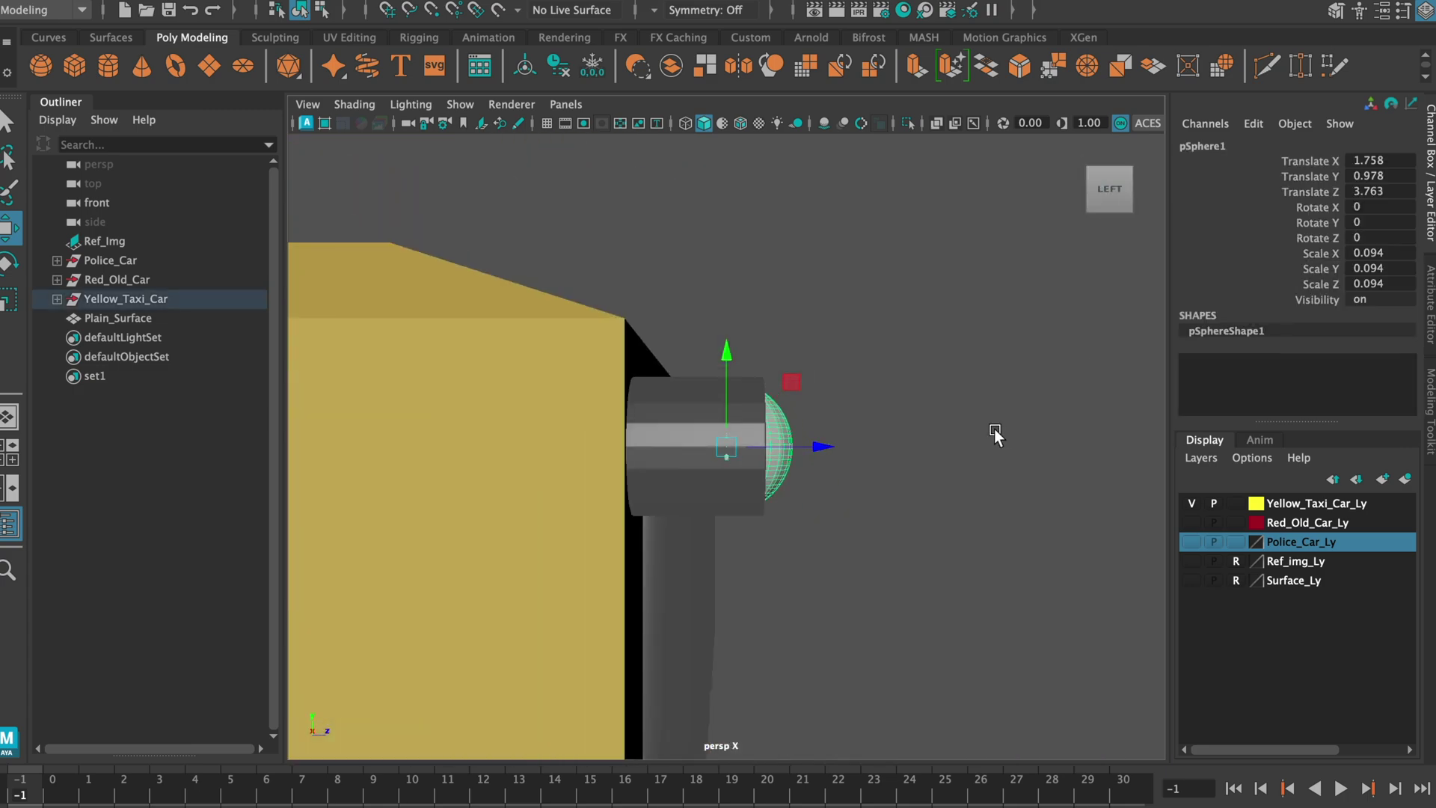
# Select both headlight assemblies in the top view and move them together backward, closer to the car's front face
pyautogui.press('space')
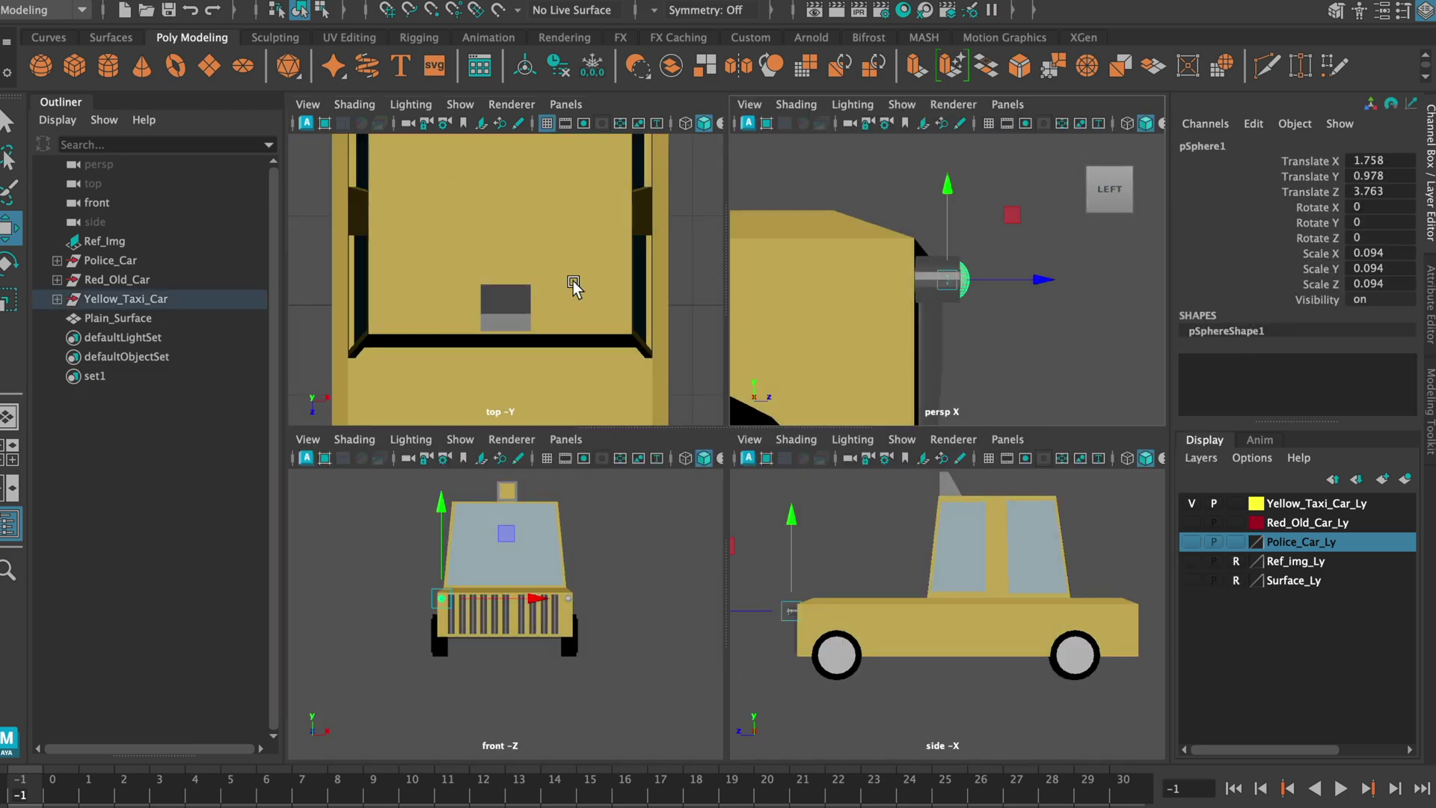
pyautogui.press('space')
pyautogui.scroll(-3, 695, 384)
pyautogui.scroll(3, 770, 545)
pyautogui.click(919, 460)
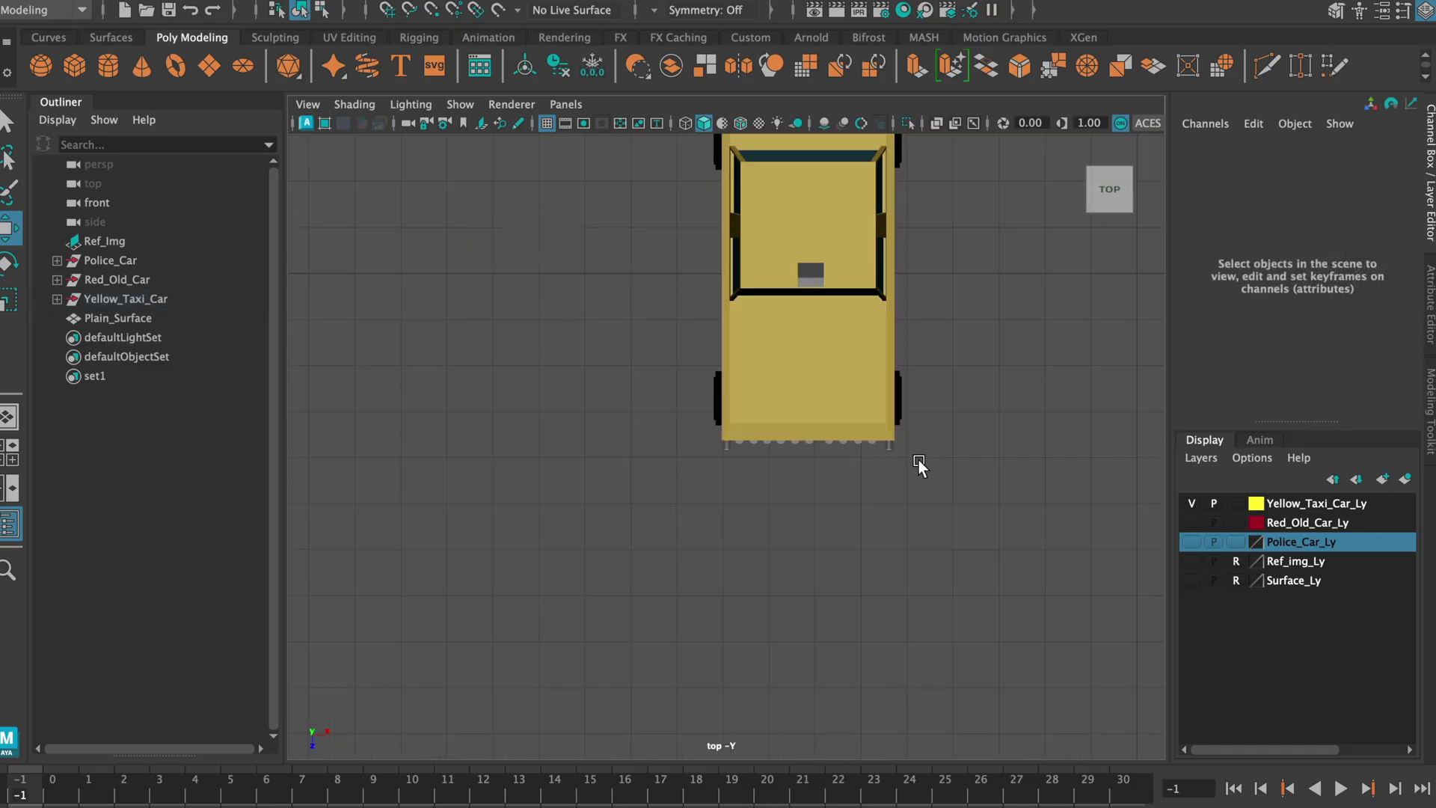
pyautogui.scroll(4, 851, 426)
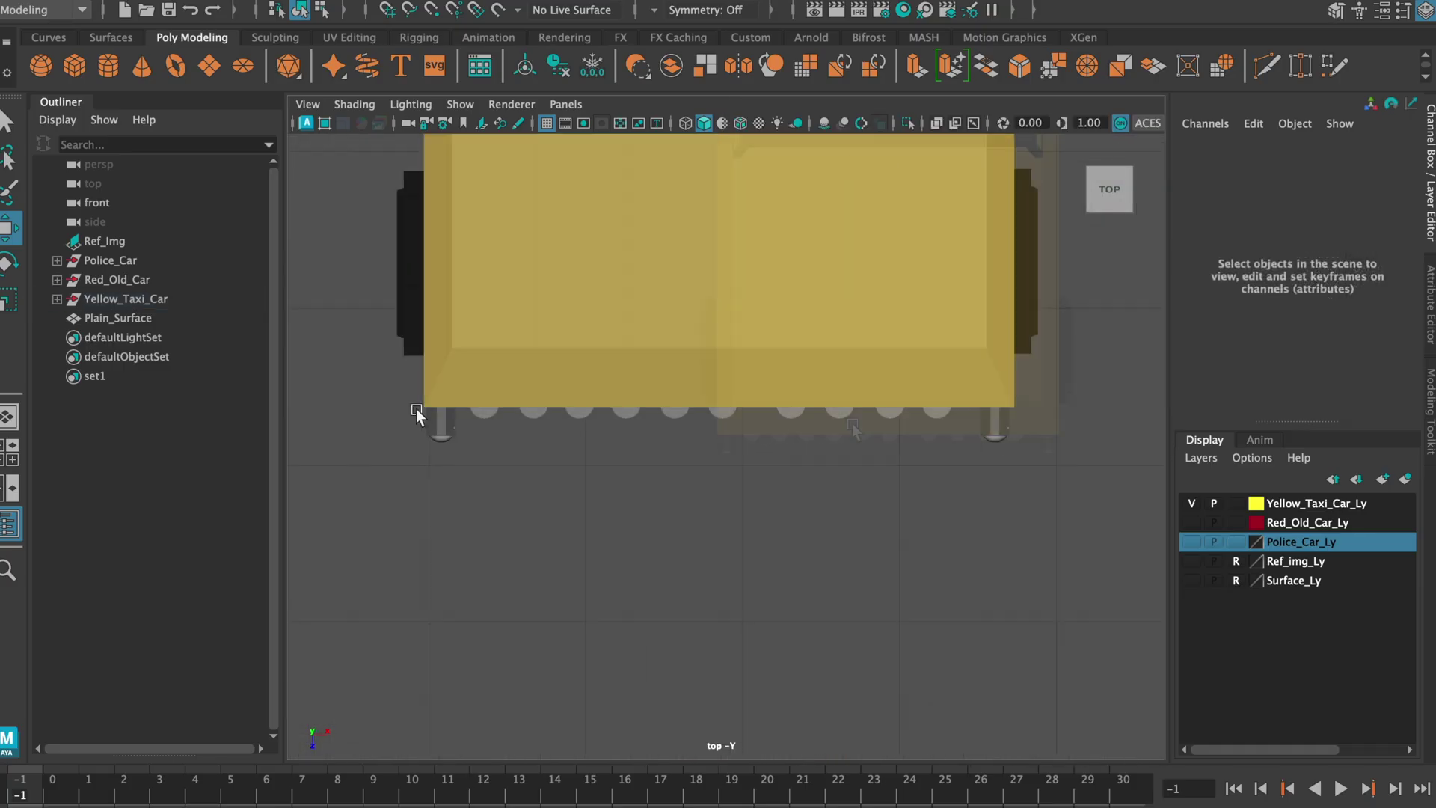
pyautogui.click(439, 423)
pyautogui.click(461, 453)
pyautogui.moveTo(461, 454); pyautogui.dragTo(413, 438)
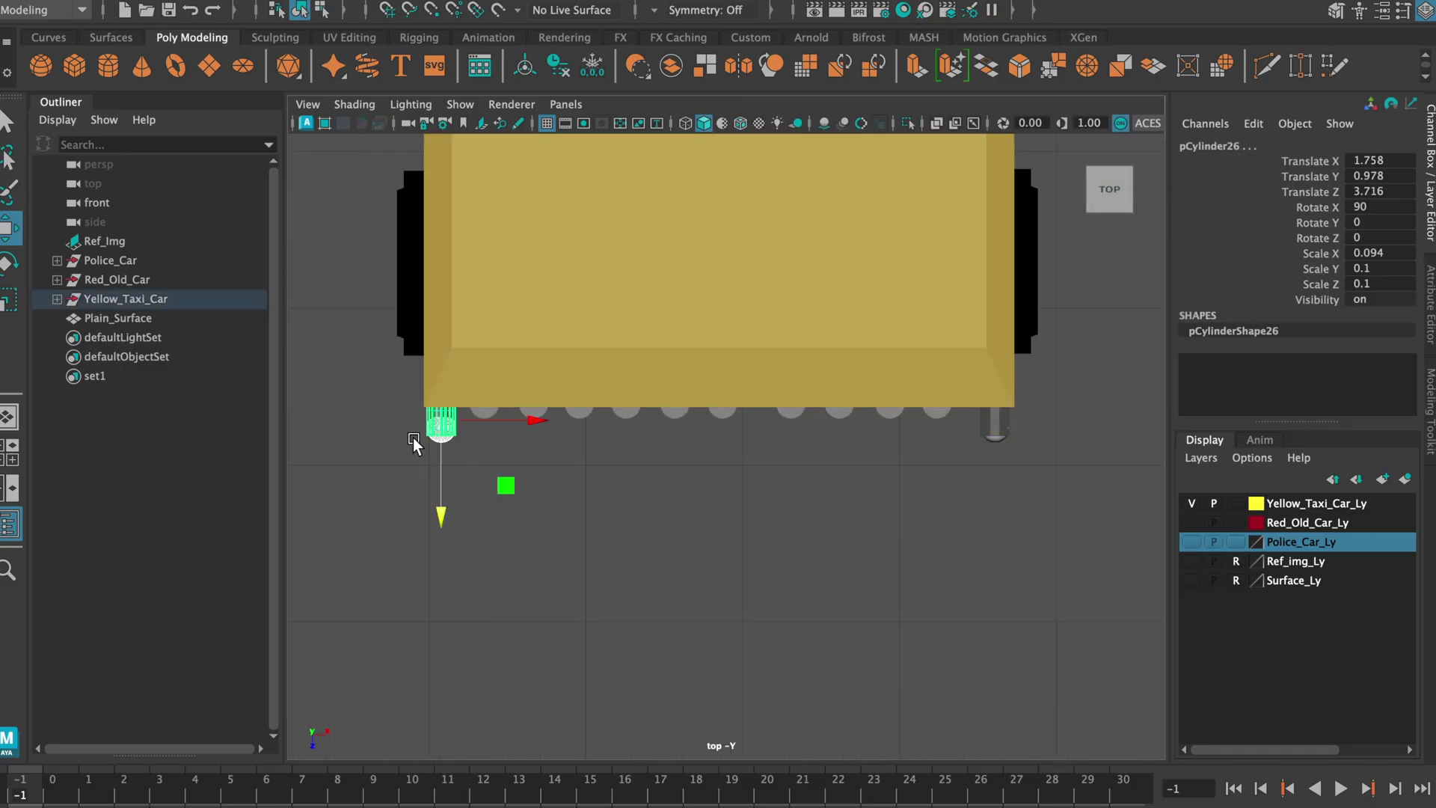
pyautogui.moveTo(954, 421); pyautogui.dragTo(954, 421)
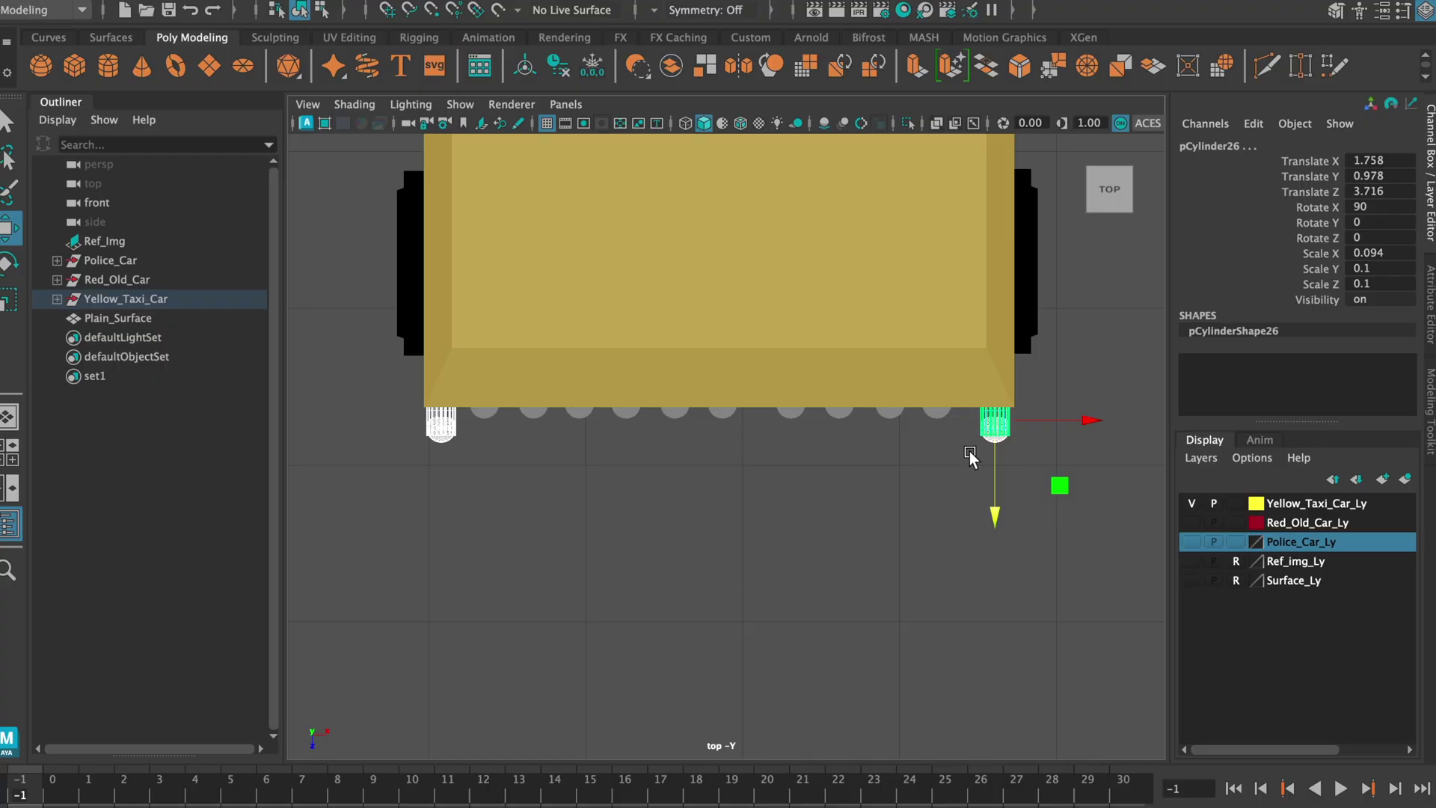
pyautogui.moveTo(994, 516); pyautogui.dragTo(994, 495)
# Examine the grille bars and the repositioned headlights from the side, the front and above in the perspective view
pyautogui.click(722, 412)
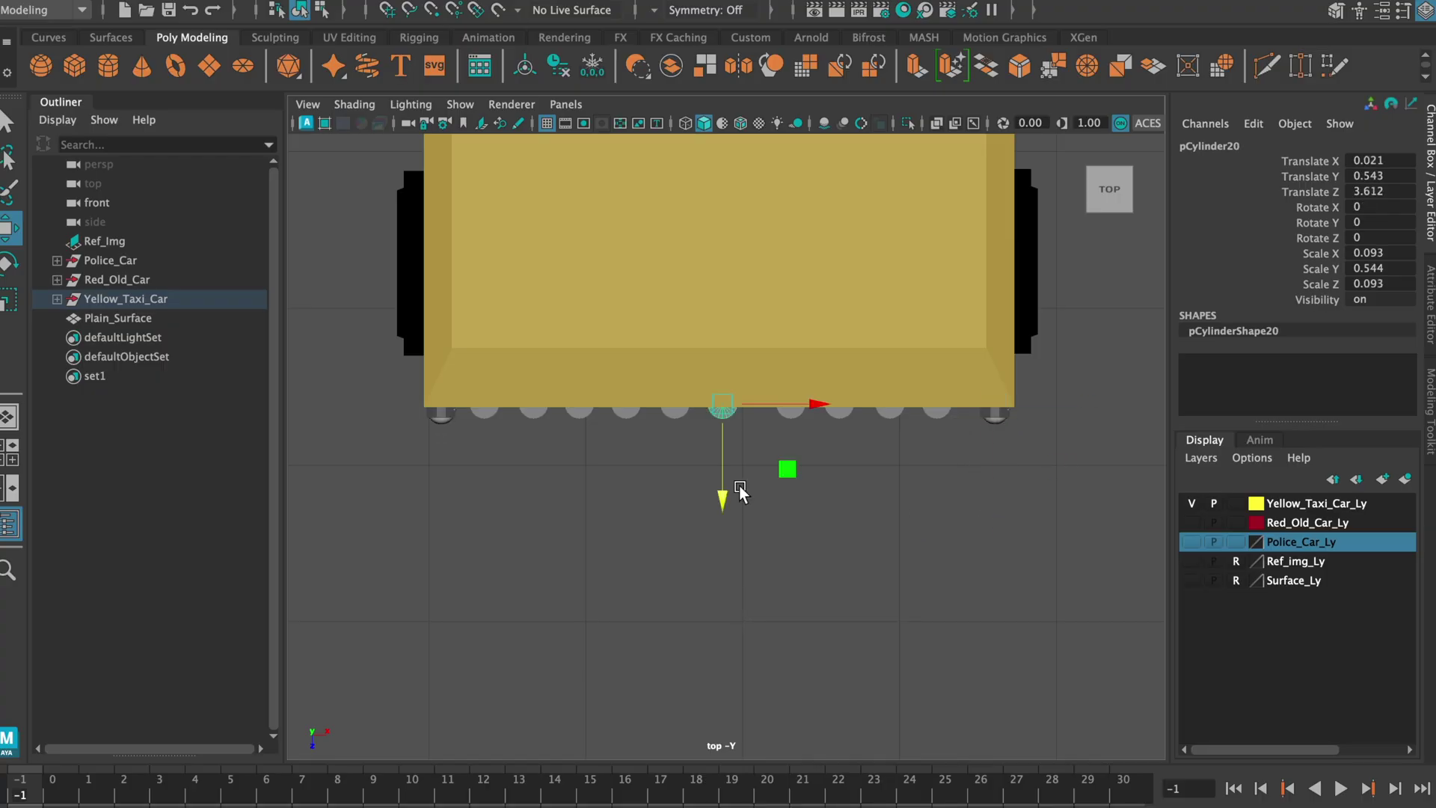
pyautogui.press('space')
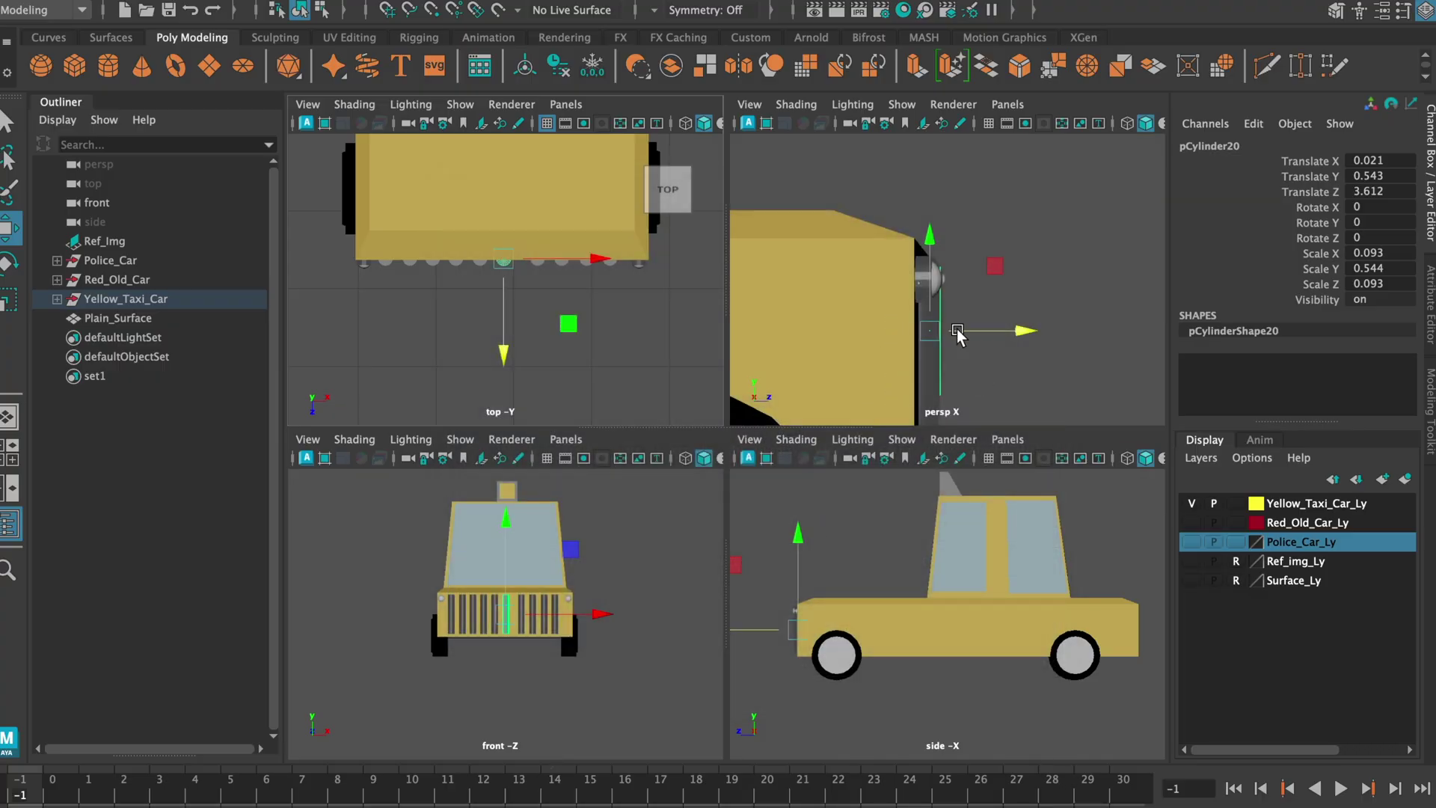
pyautogui.press('space')
pyautogui.keyDown('alt'); pyautogui.moveTo(958, 362); pyautogui.dragTo(927, 441); pyautogui.keyUp('alt')
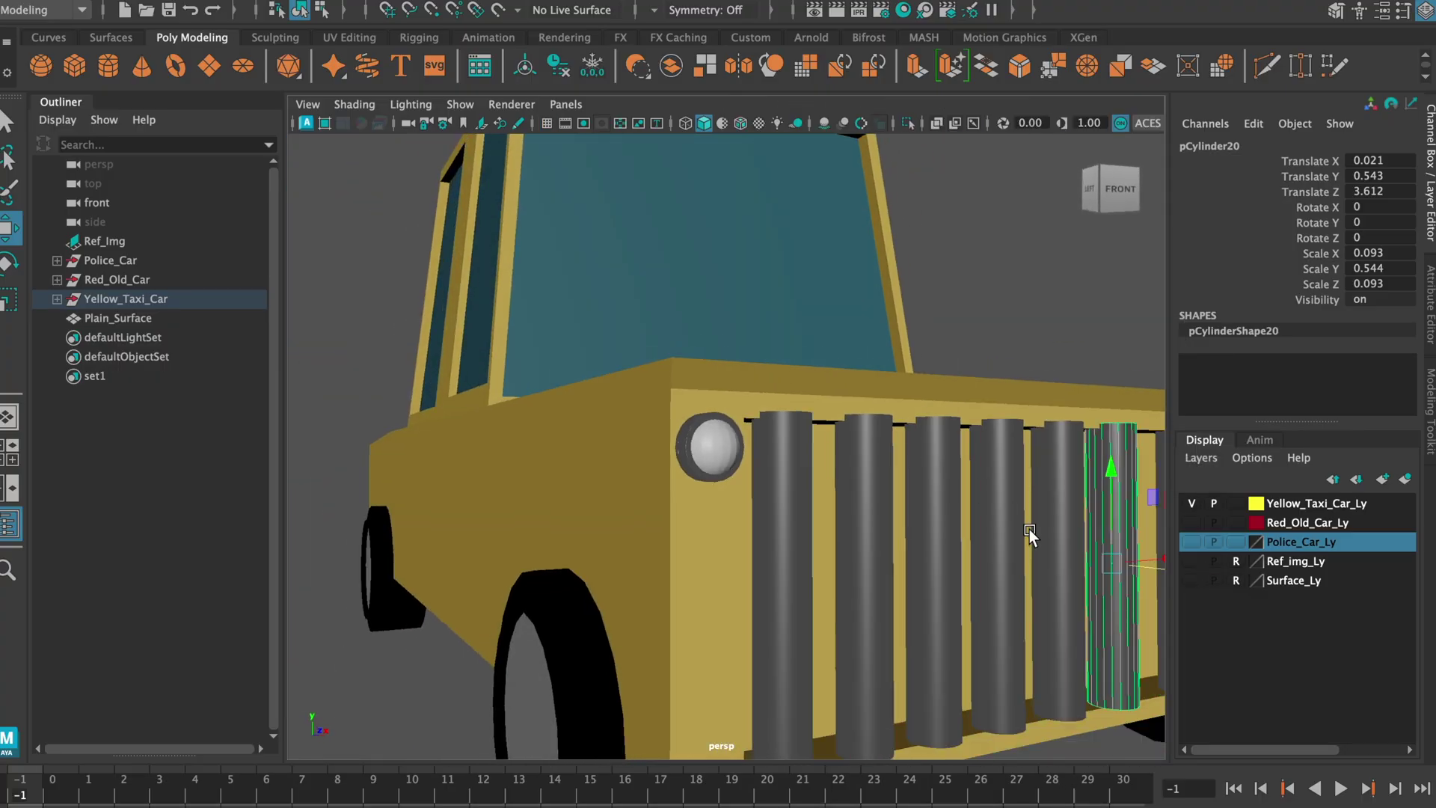
pyautogui.keyDown('alt'); pyautogui.moveTo(1029, 527); pyautogui.dragTo(853, 449); pyautogui.keyUp('alt')
pyautogui.click(1105, 193)
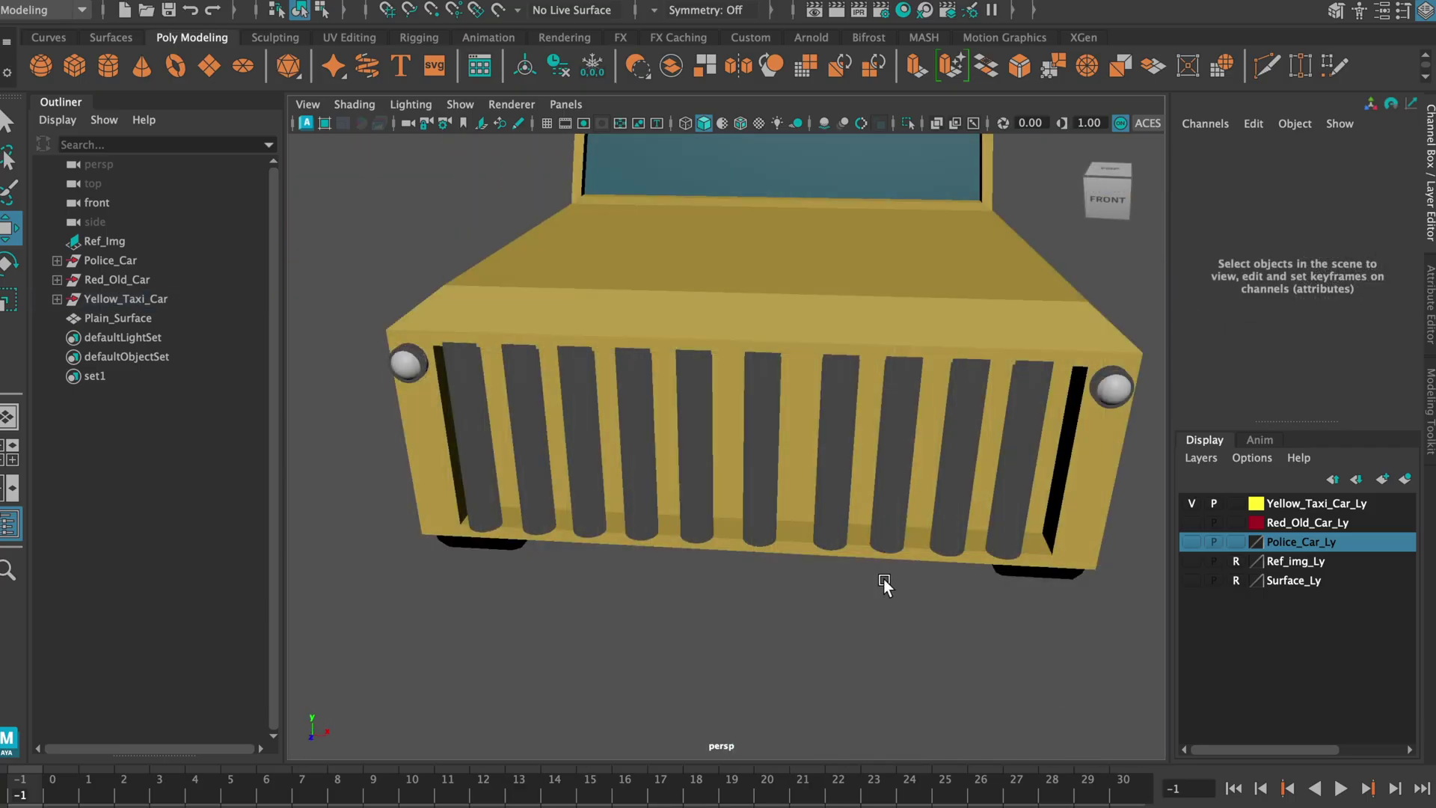
pyautogui.press('space')
pyautogui.press('space')
pyautogui.keyDown('alt'); pyautogui.moveTo(620, 402); pyautogui.dragTo(945, 410); pyautogui.keyUp('alt')
pyautogui.scroll(-3, 913, 430)
pyautogui.scroll(6, 912, 432)
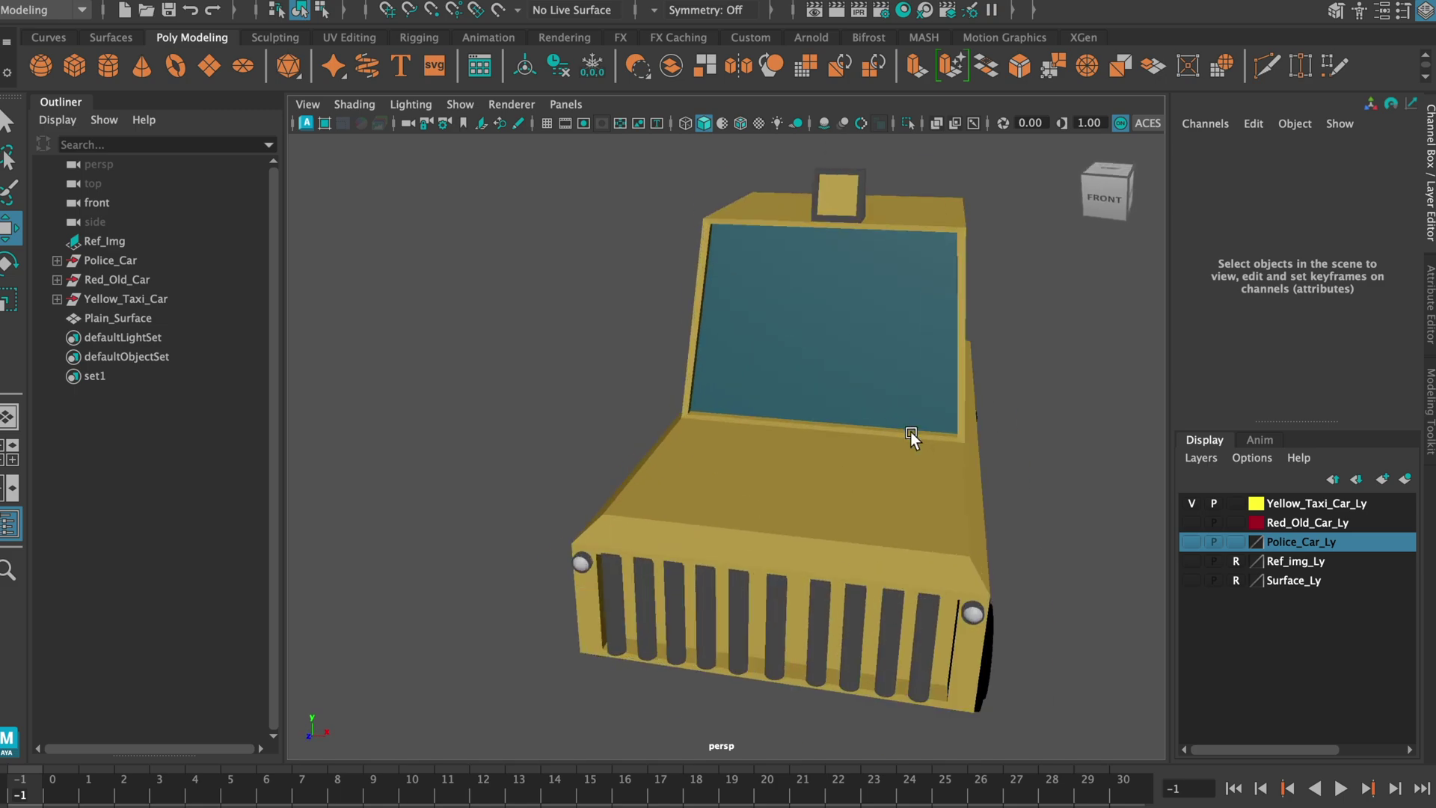
# Collapse the Outliner and hide the Help Line and Command Line interface elements
pyautogui.click(54, 87)
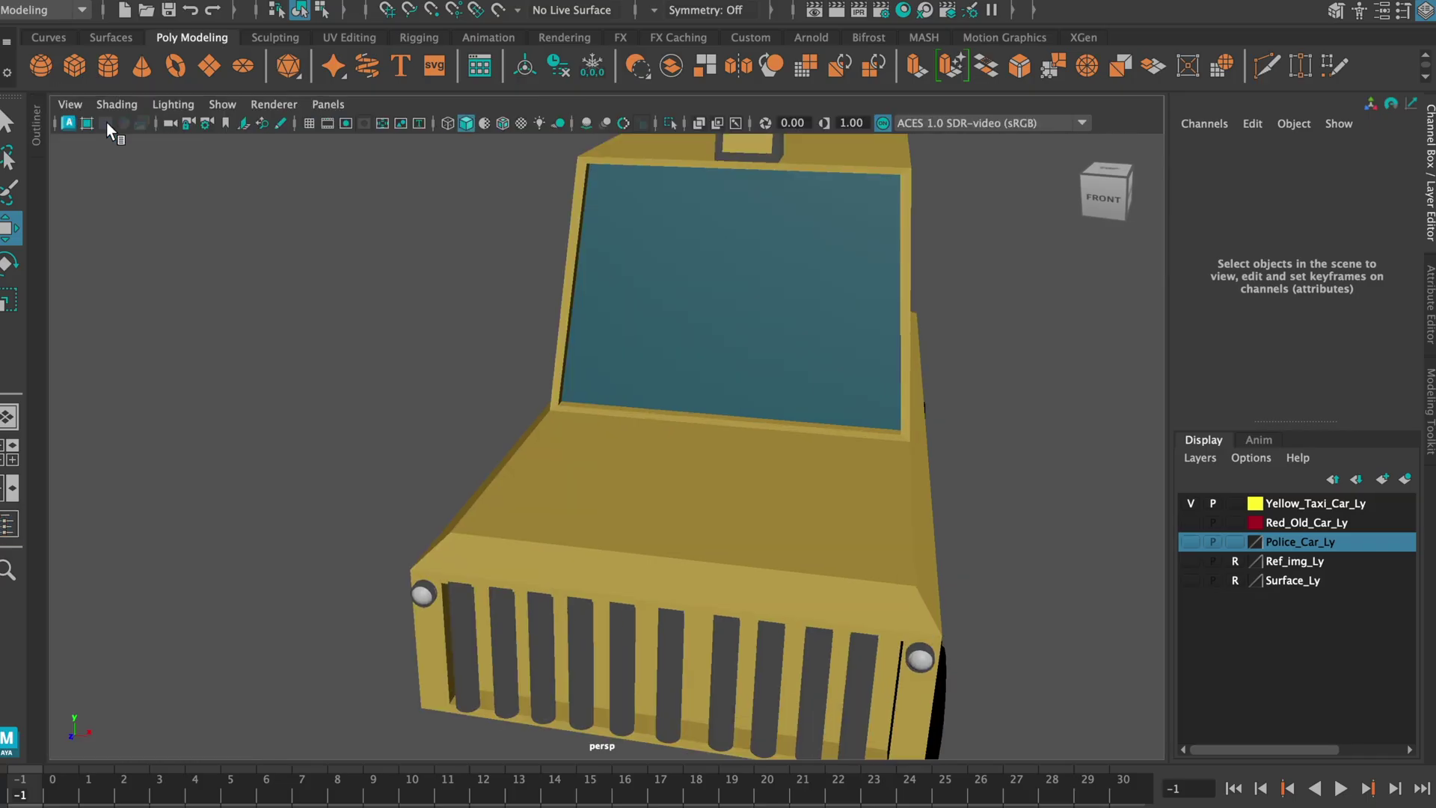
pyautogui.scroll(-3, 643, 511)
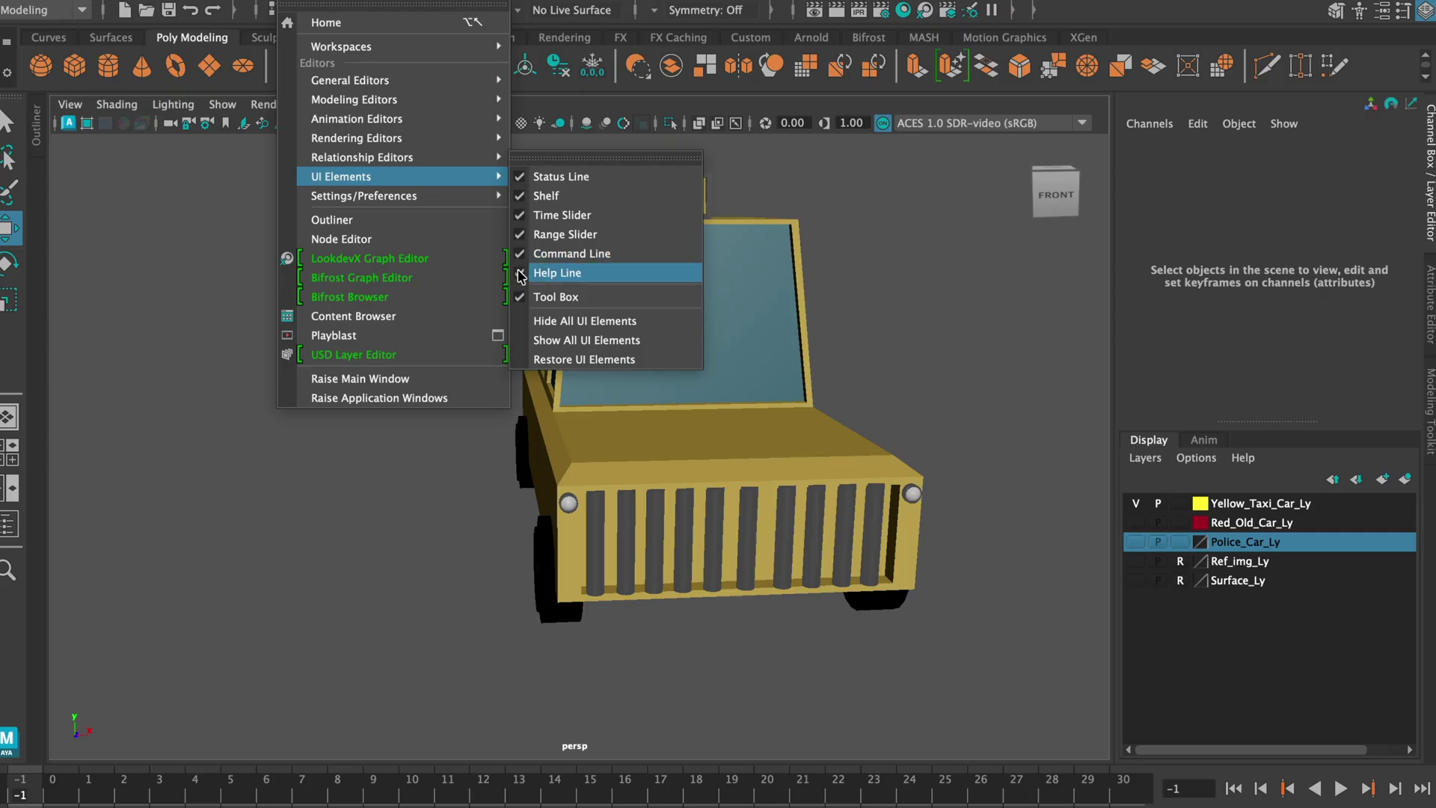
pyautogui.click(521, 273)
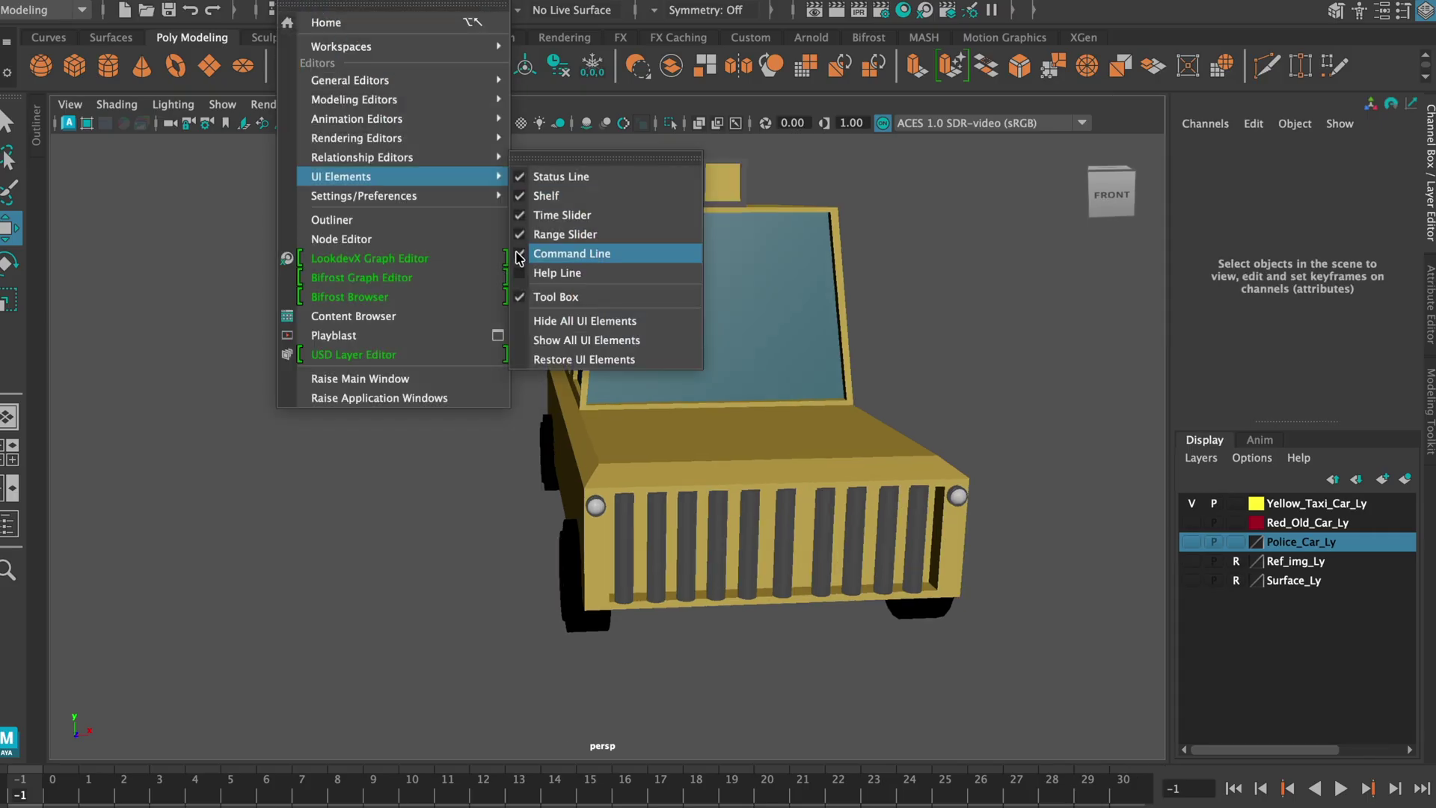
pyautogui.click(518, 254)
# Hide the Range Slider and Status Line, and collapse the Channel Box / Layer Editor
pyautogui.click(349, 11)
pyautogui.moveTo(341, 176)
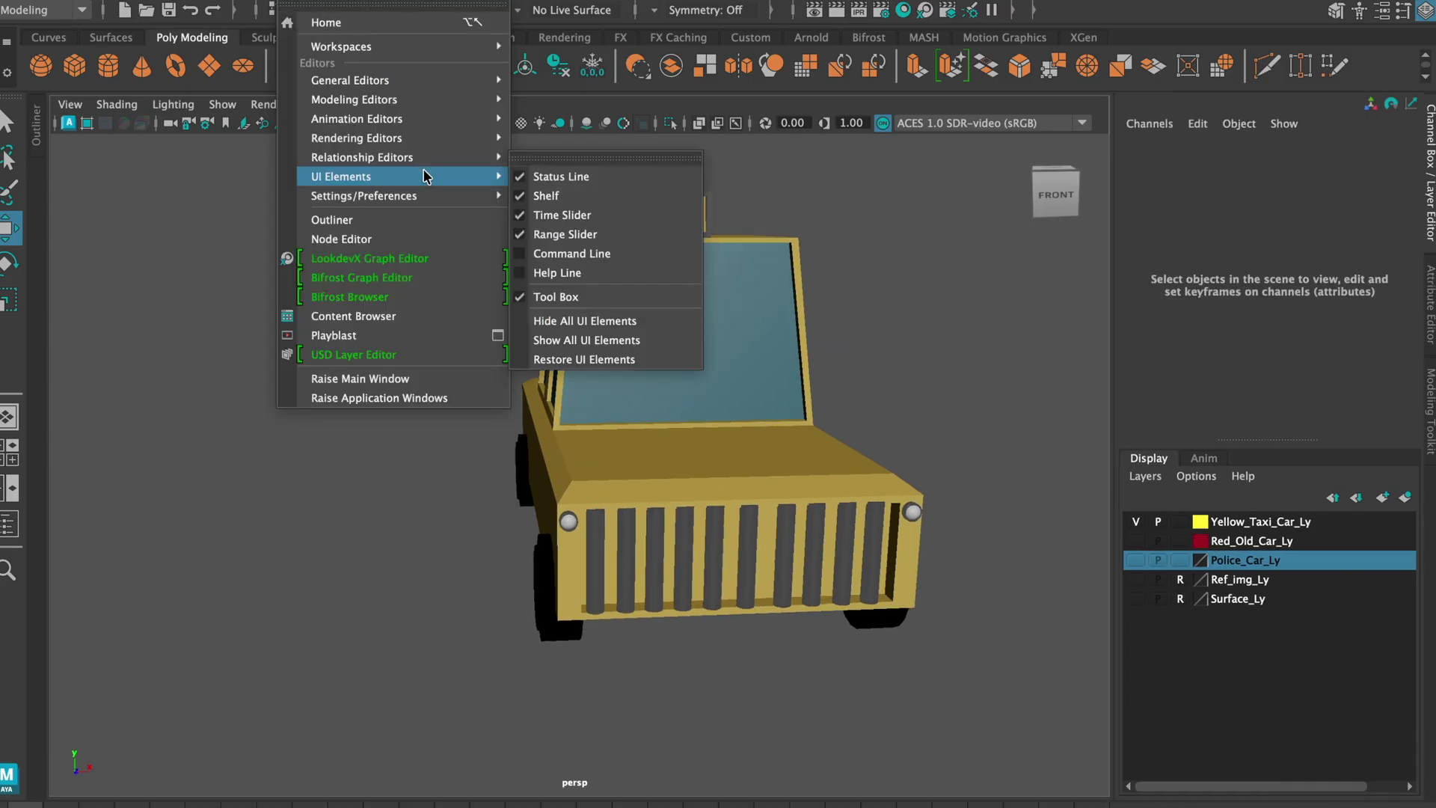
pyautogui.click(518, 237)
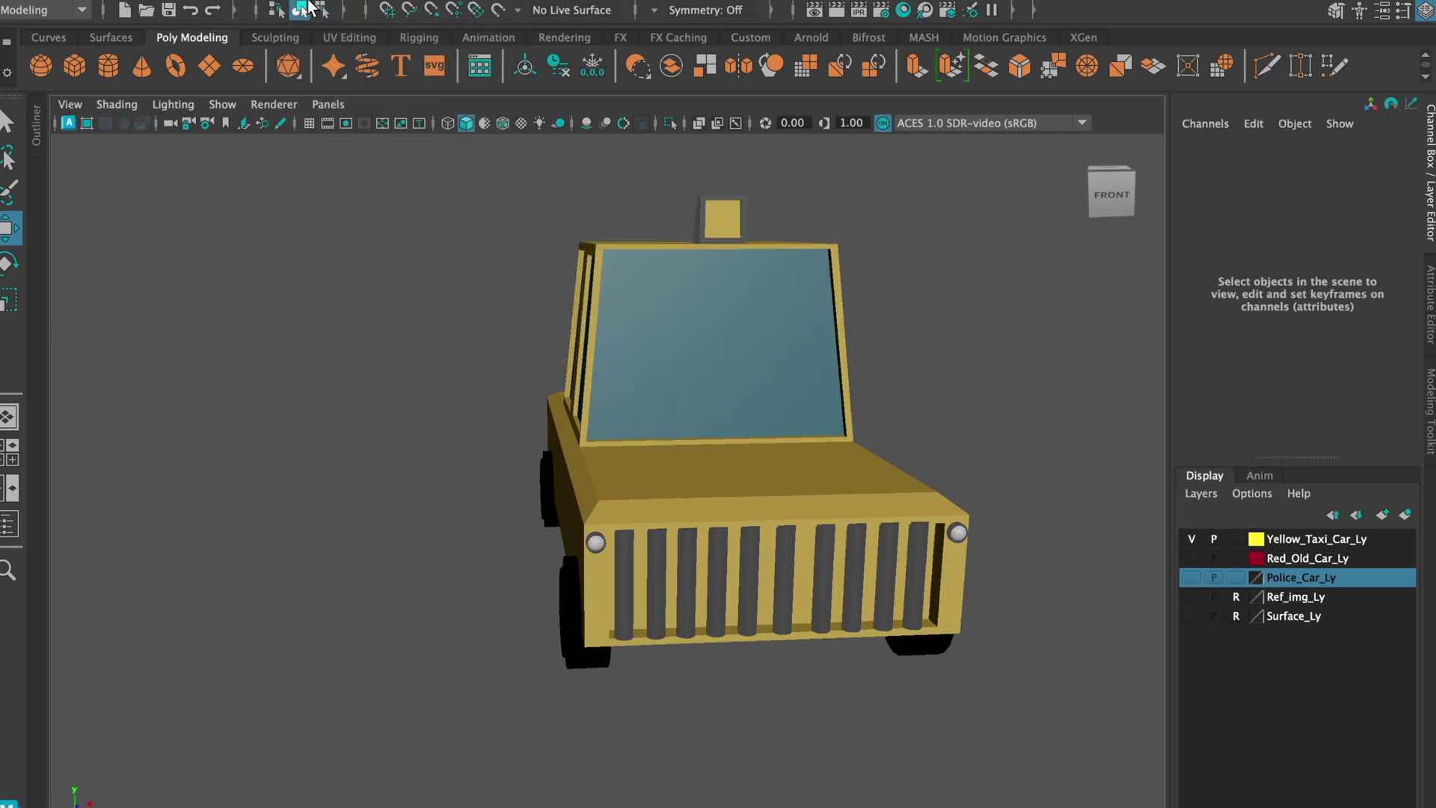
pyautogui.click(303, 9)
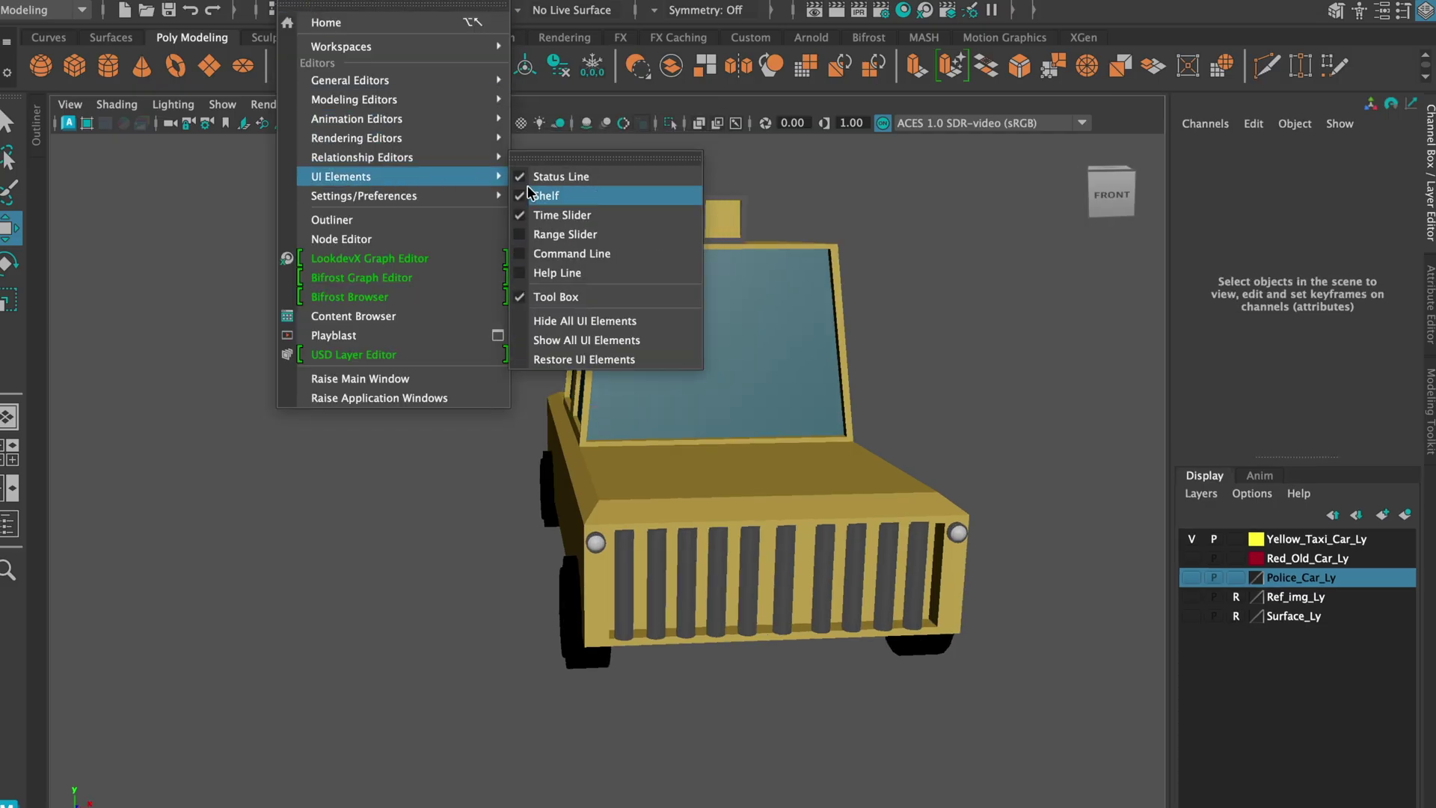
pyautogui.click(538, 176)
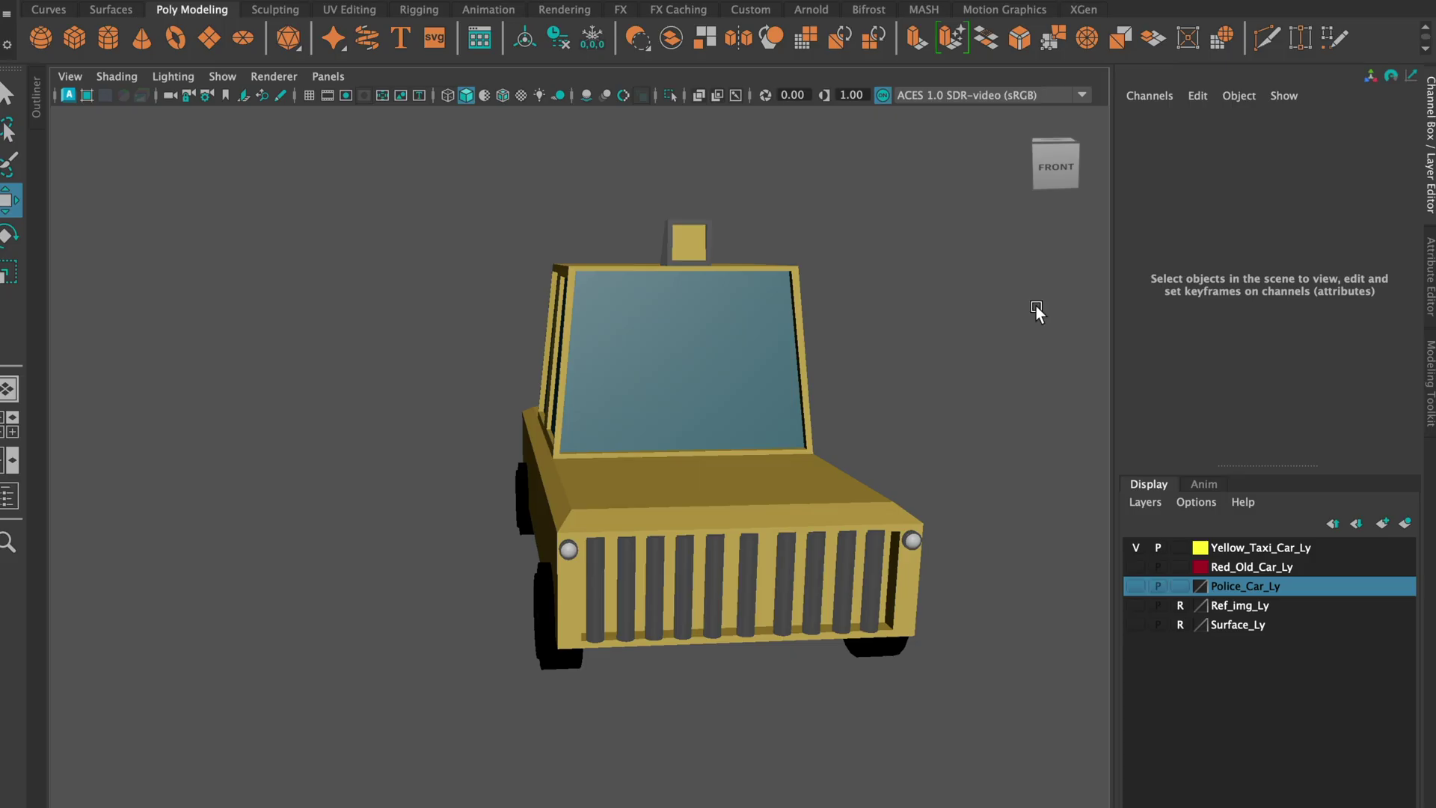
pyautogui.click(1430, 163)
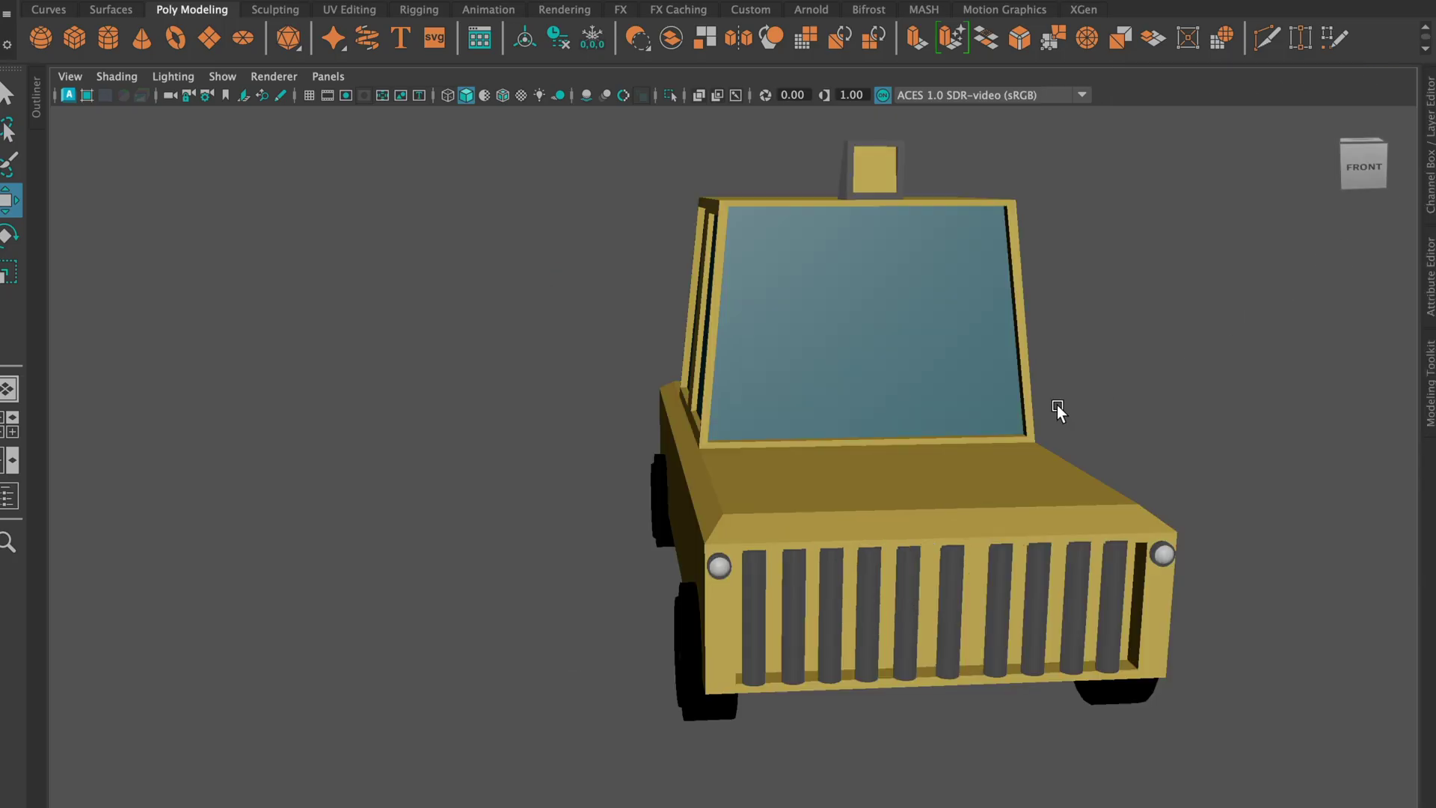
# Turn on the full screen view and examine the taxi from several angles in perspective
pyautogui.keyDown('alt'); pyautogui.moveTo(1242, 359); pyautogui.dragTo(1112, 373); pyautogui.keyUp('alt')
pyautogui.keyDown('alt'); pyautogui.moveTo(1113, 372); pyautogui.dragTo(1032, 412, button='right'); pyautogui.keyUp('alt')
pyautogui.keyDown('alt'); pyautogui.moveTo(1032, 413); pyautogui.dragTo(659, 411, button='middle'); pyautogui.keyUp('alt')
pyautogui.scroll(-3, 659, 426)
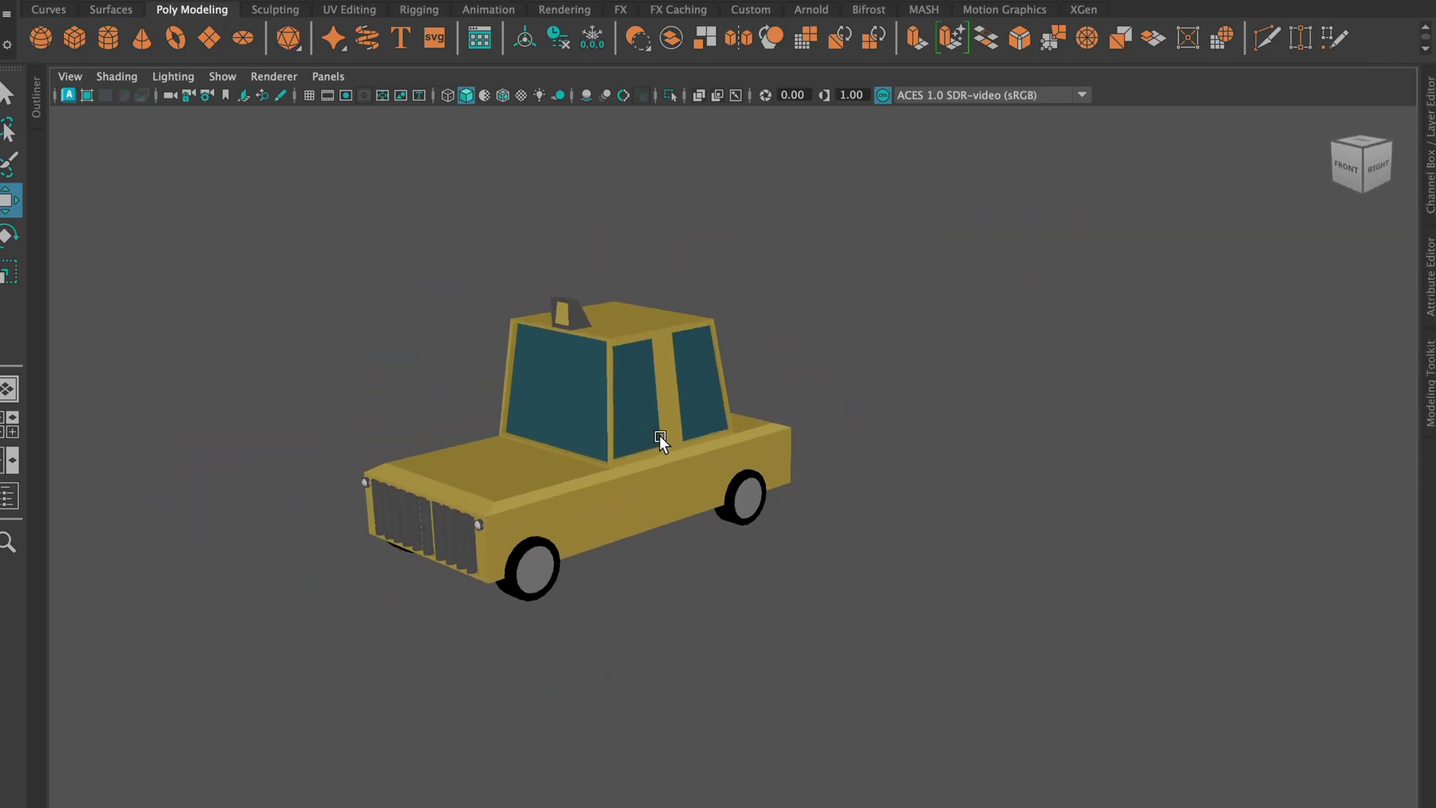
pyautogui.keyDown('alt'); pyautogui.moveTo(660, 435); pyautogui.dragTo(551, 404); pyautogui.keyUp('alt')
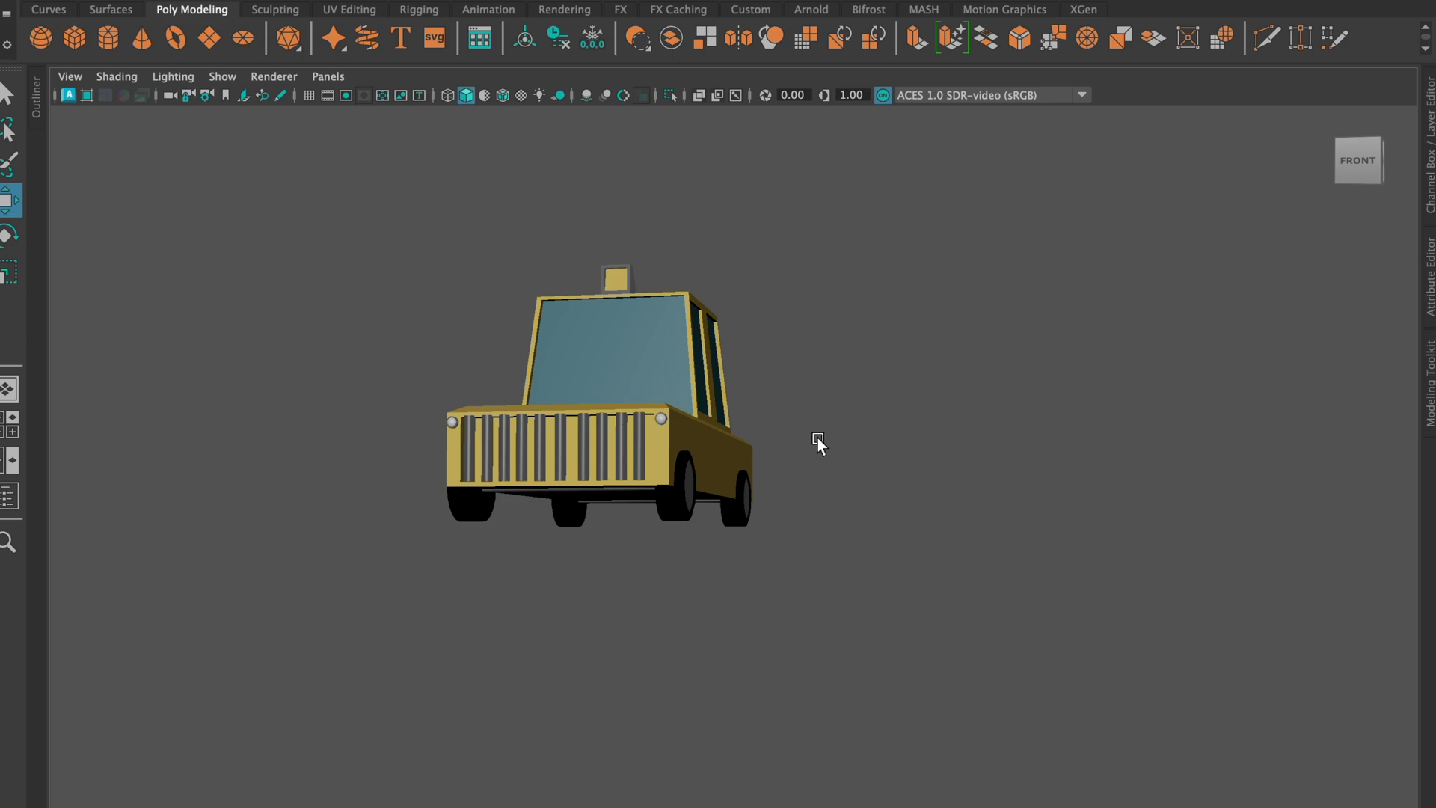
pyautogui.hotkey('ctrl', 'space')
pyautogui.keyDown('alt'); pyautogui.moveTo(725, 445); pyautogui.dragTo(589, 410); pyautogui.keyUp('alt')
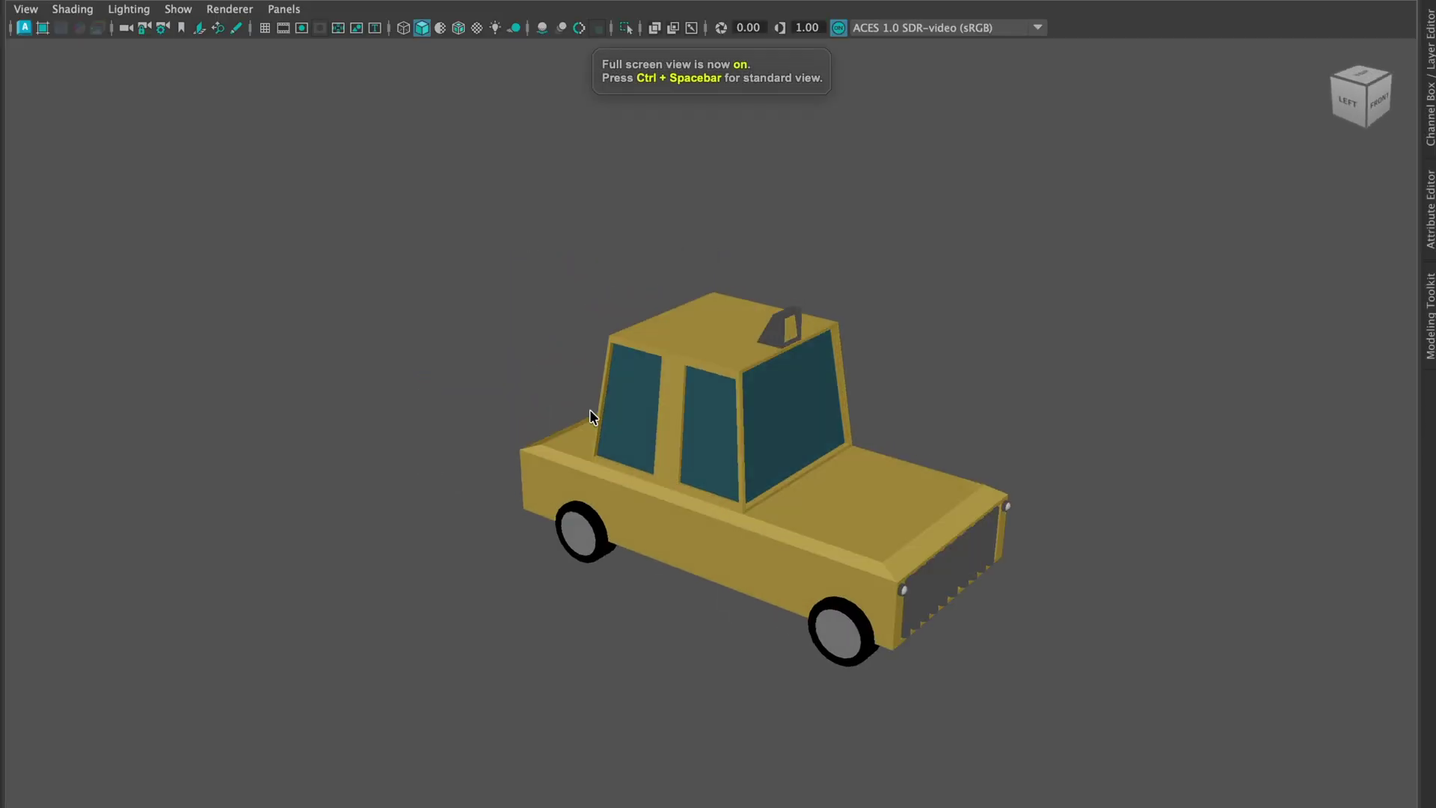
pyautogui.scroll(7, 918, 414)
pyautogui.scroll(-3, 948, 496)
pyautogui.keyDown('alt'); pyautogui.moveTo(939, 532); pyautogui.dragTo(837, 437, button='middle'); pyautogui.keyUp('alt')
# Shift the roof sign sideways in the front view to centre it on the taxi's roof
pyautogui.press('space')
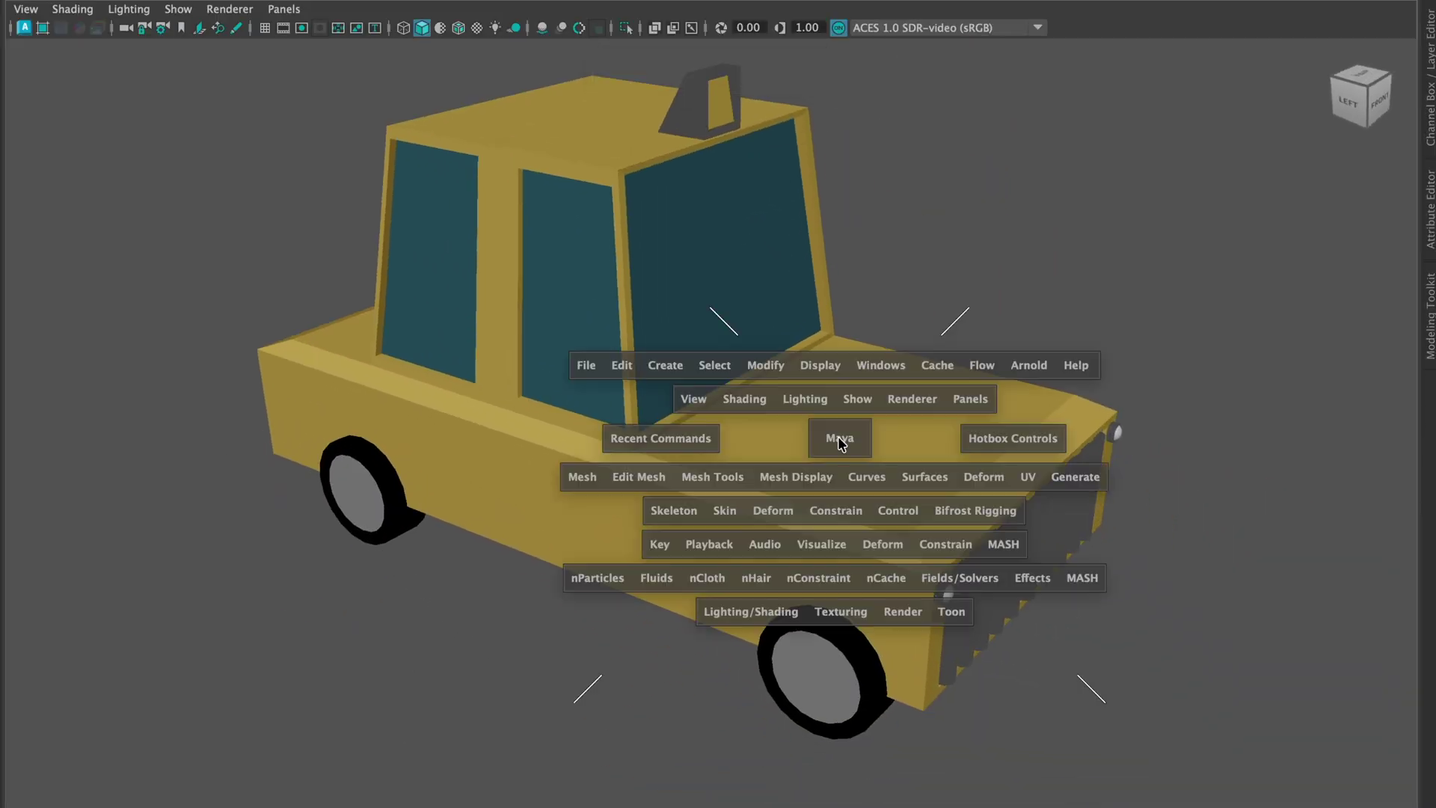
pyautogui.press('space')
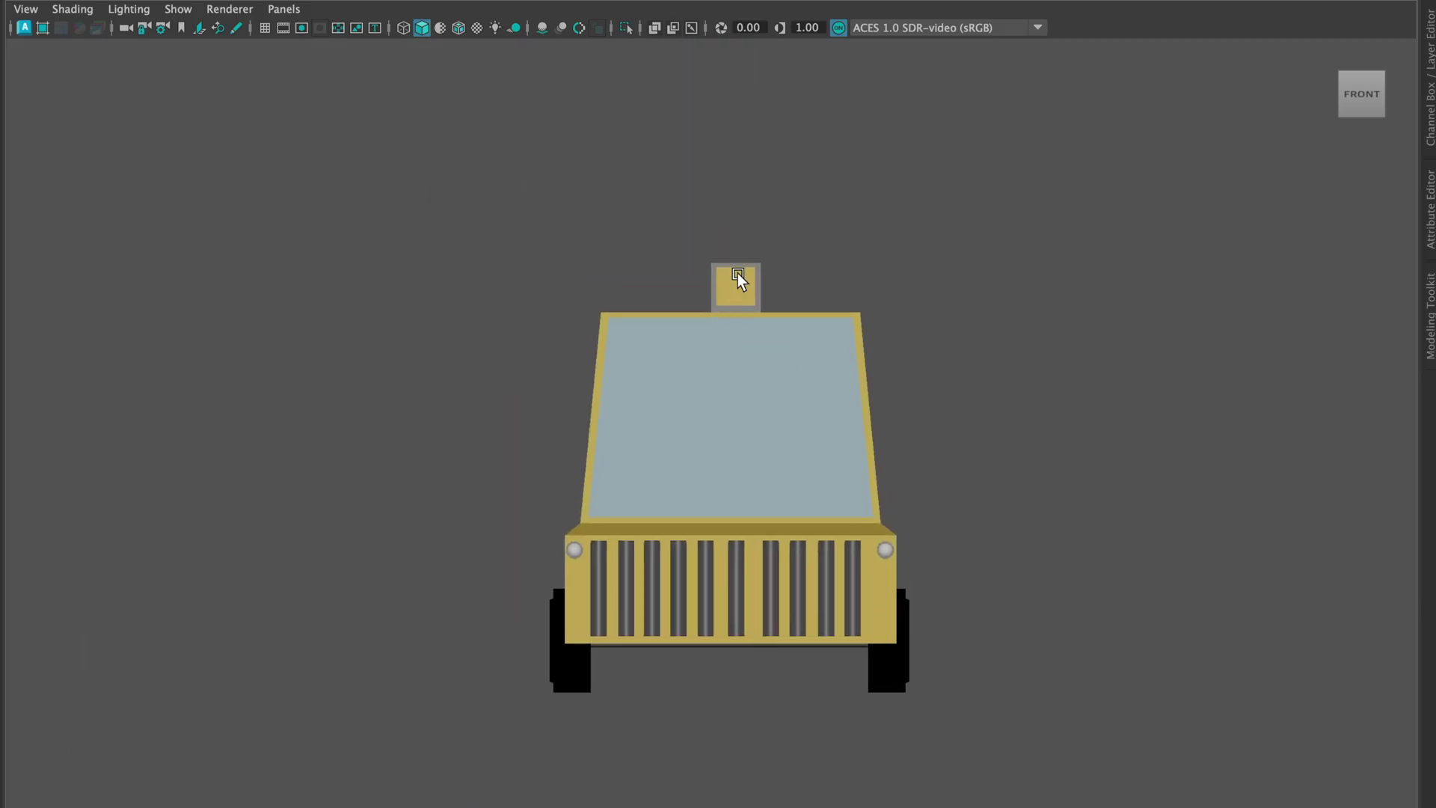
pyautogui.click(737, 272)
pyautogui.press('f')
pyautogui.scroll(-6, 748, 312)
pyautogui.scroll(6, 788, 437)
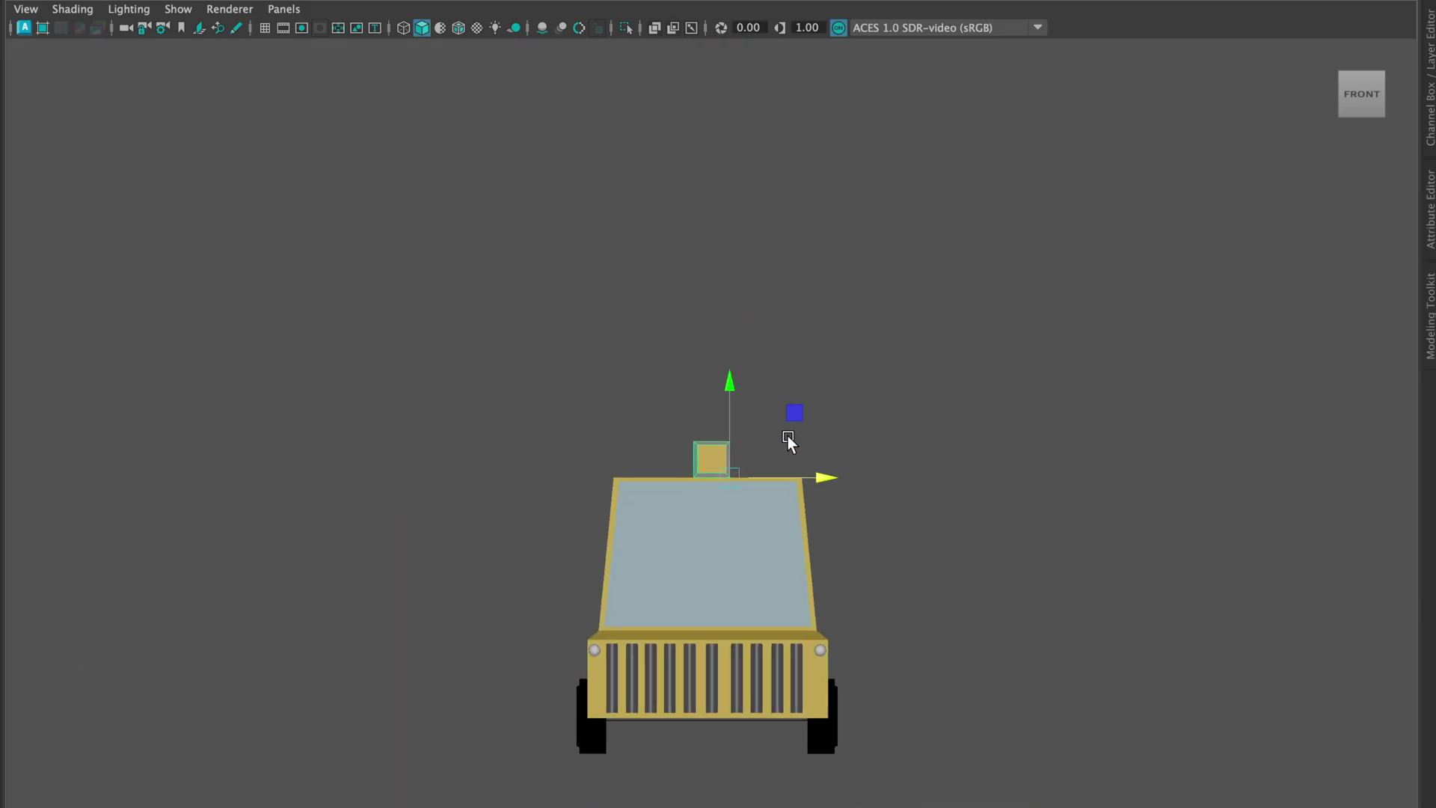
pyautogui.moveTo(853, 148); pyautogui.dragTo(846, 148)
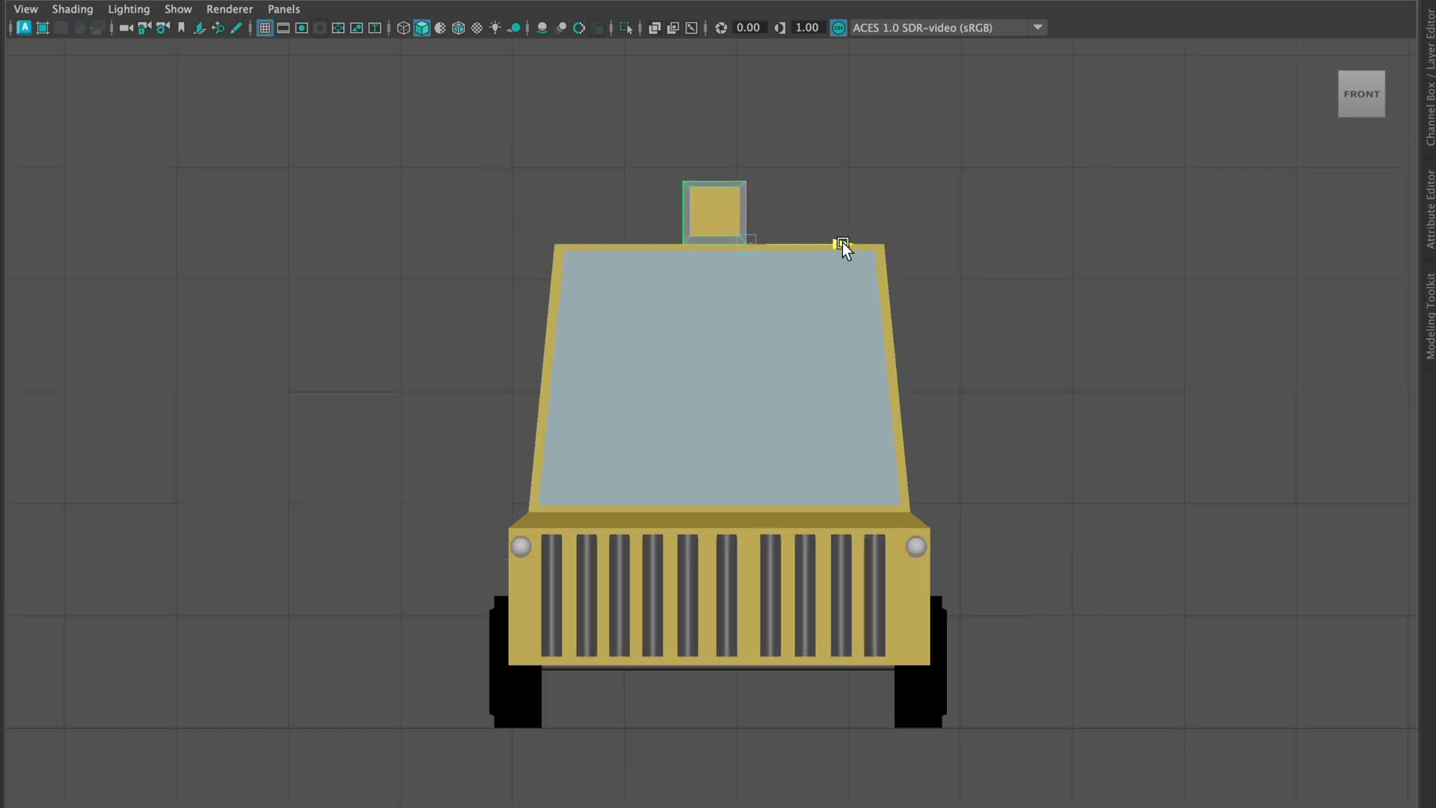
pyautogui.moveTo(839, 243); pyautogui.dragTo(843, 243)
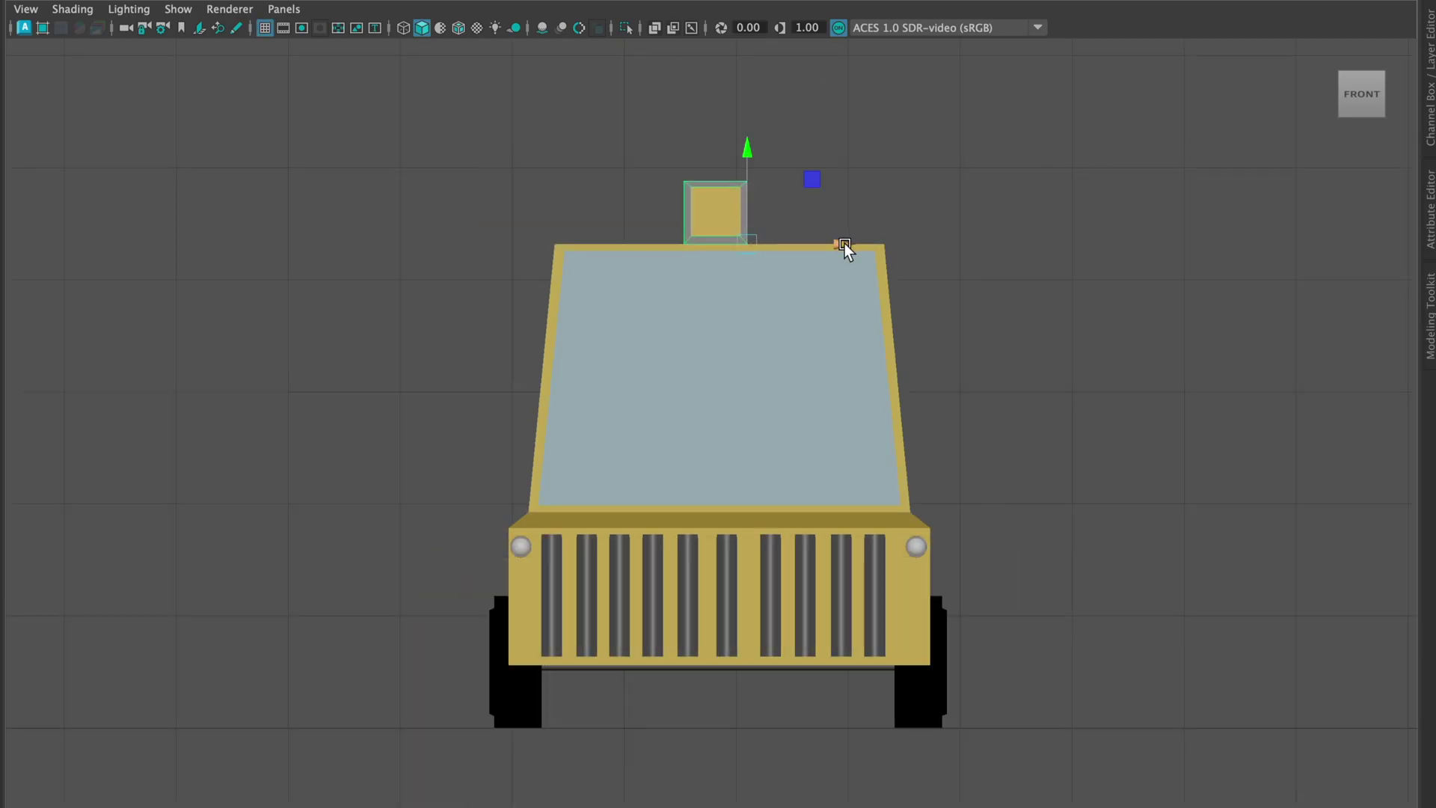
pyautogui.click(1029, 231)
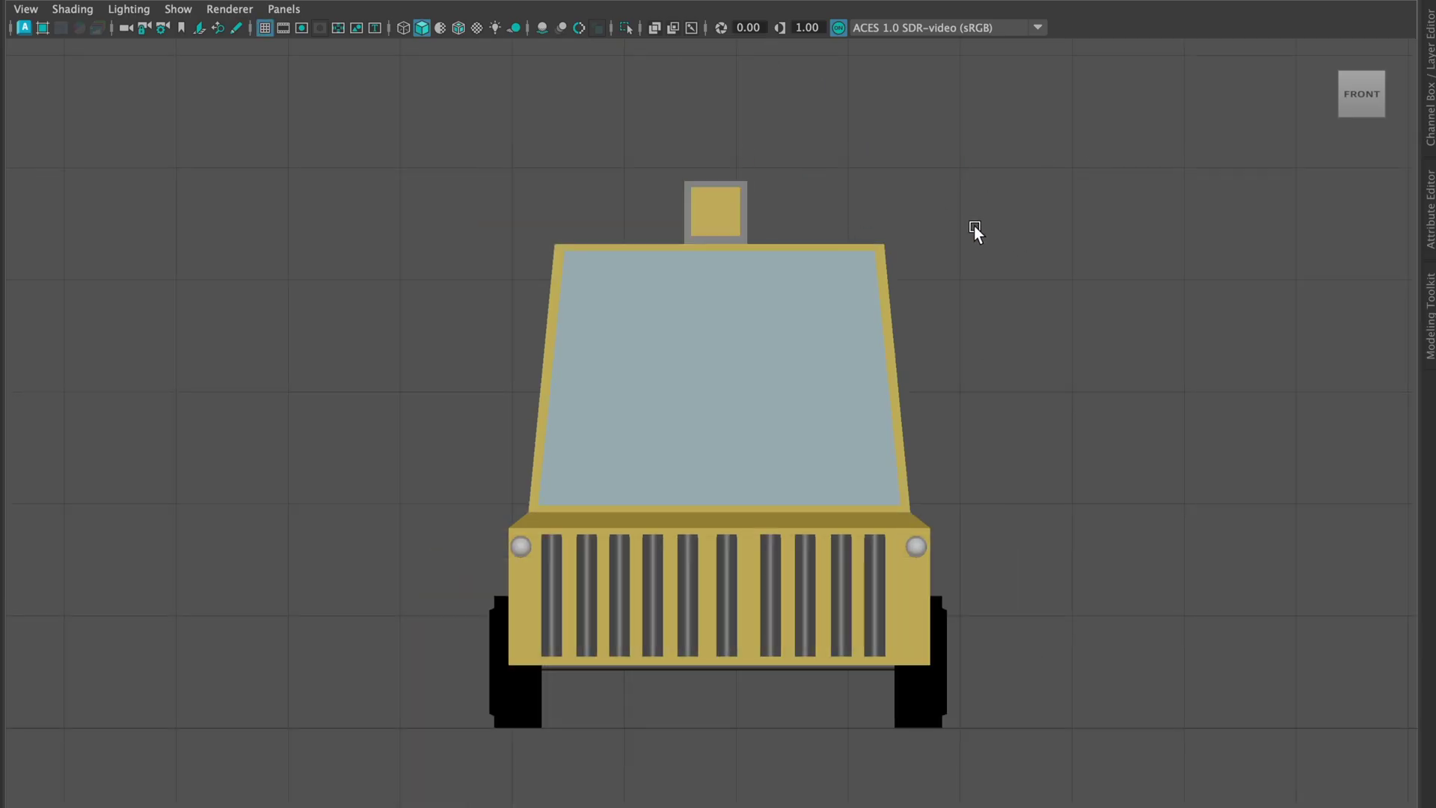
pyautogui.click(721, 218)
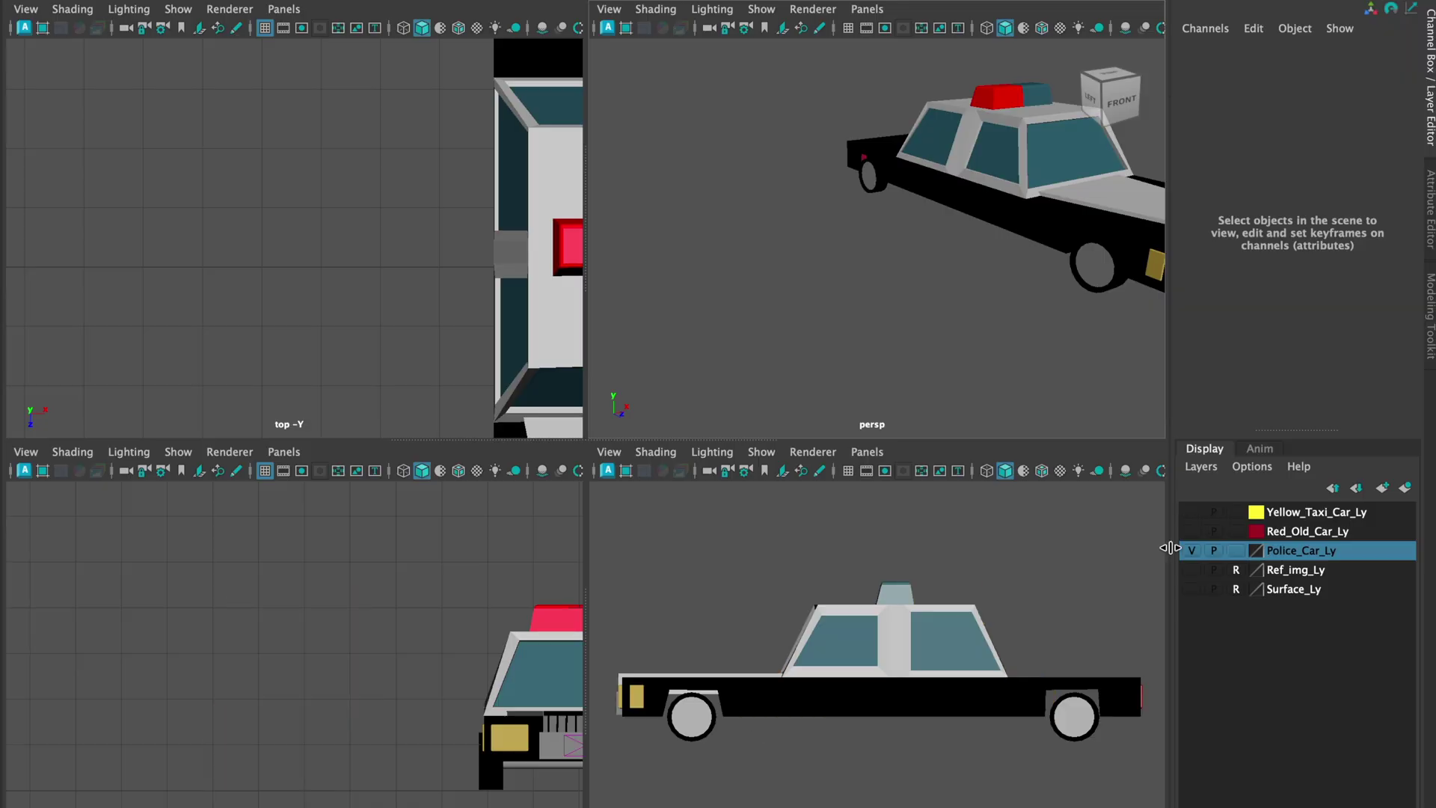
# Examine the police car's rear body, tail lights and licence plate in the perspective view
pyautogui.press('space')
pyautogui.keyDown('alt'); pyautogui.moveTo(944, 289); pyautogui.dragTo(591, 482); pyautogui.keyUp('alt')
pyautogui.click(587, 489)
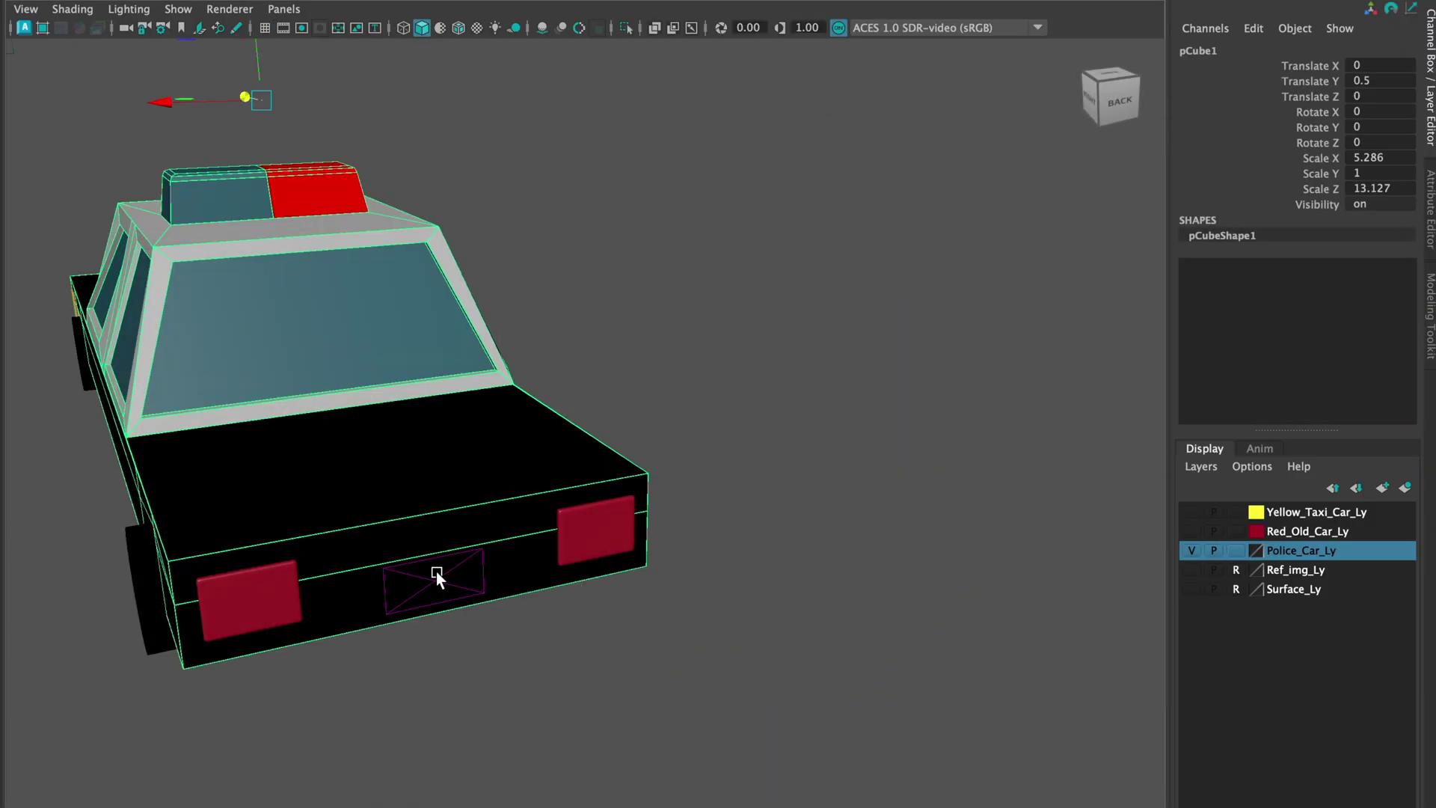
pyautogui.keyDown('alt'); pyautogui.moveTo(436, 574); pyautogui.dragTo(758, 430); pyautogui.keyUp('alt')
pyautogui.click(758, 430)
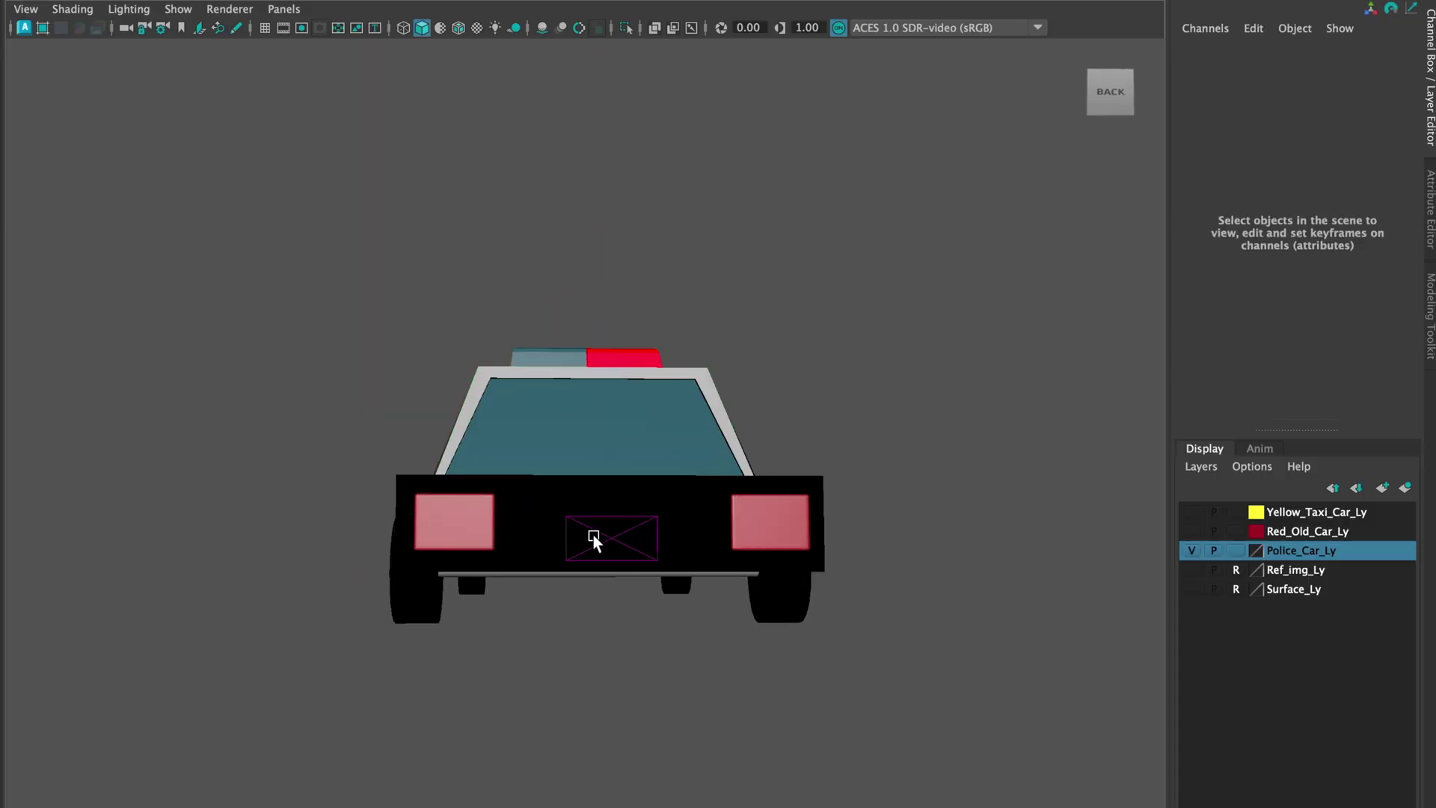
pyautogui.click(578, 563)
pyautogui.click(567, 644)
pyautogui.press('space')
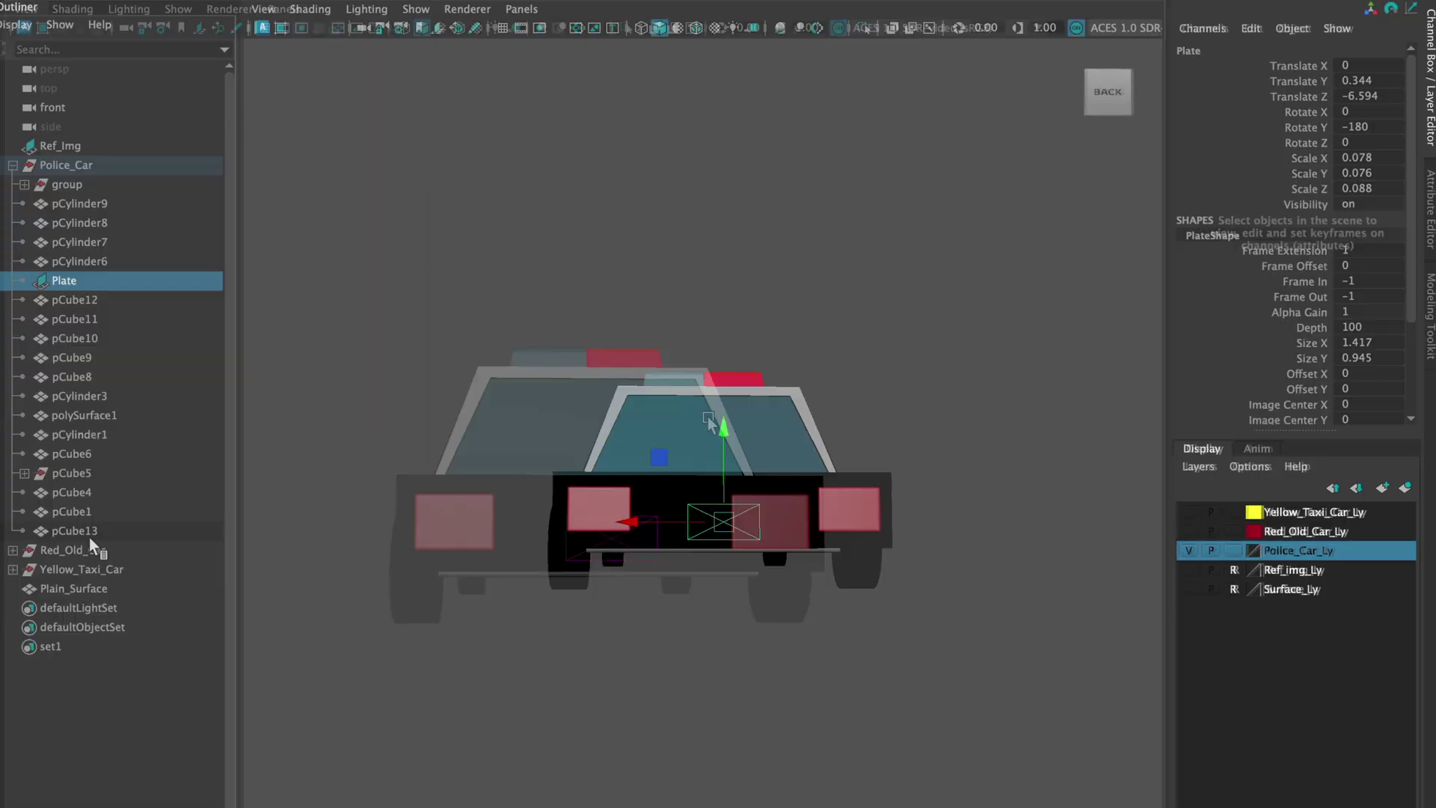
# Check the parts of the Police_Car group one by one in the Outliner and look through the Yellow_Taxi_Car group's contents
pyautogui.click(88, 533)
pyautogui.click(91, 511)
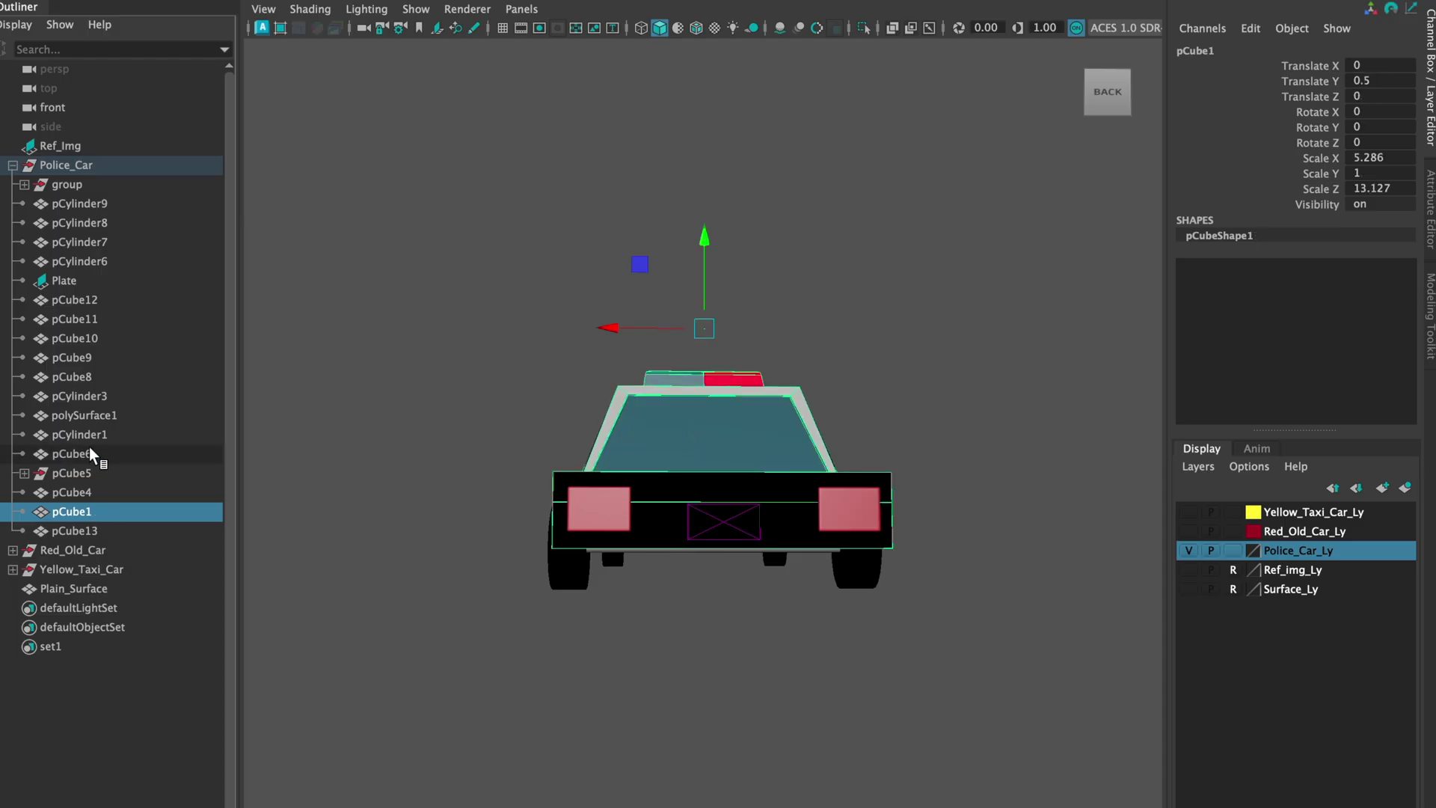
pyautogui.click(88, 358)
pyautogui.click(82, 318)
pyautogui.click(83, 241)
pyautogui.click(83, 205)
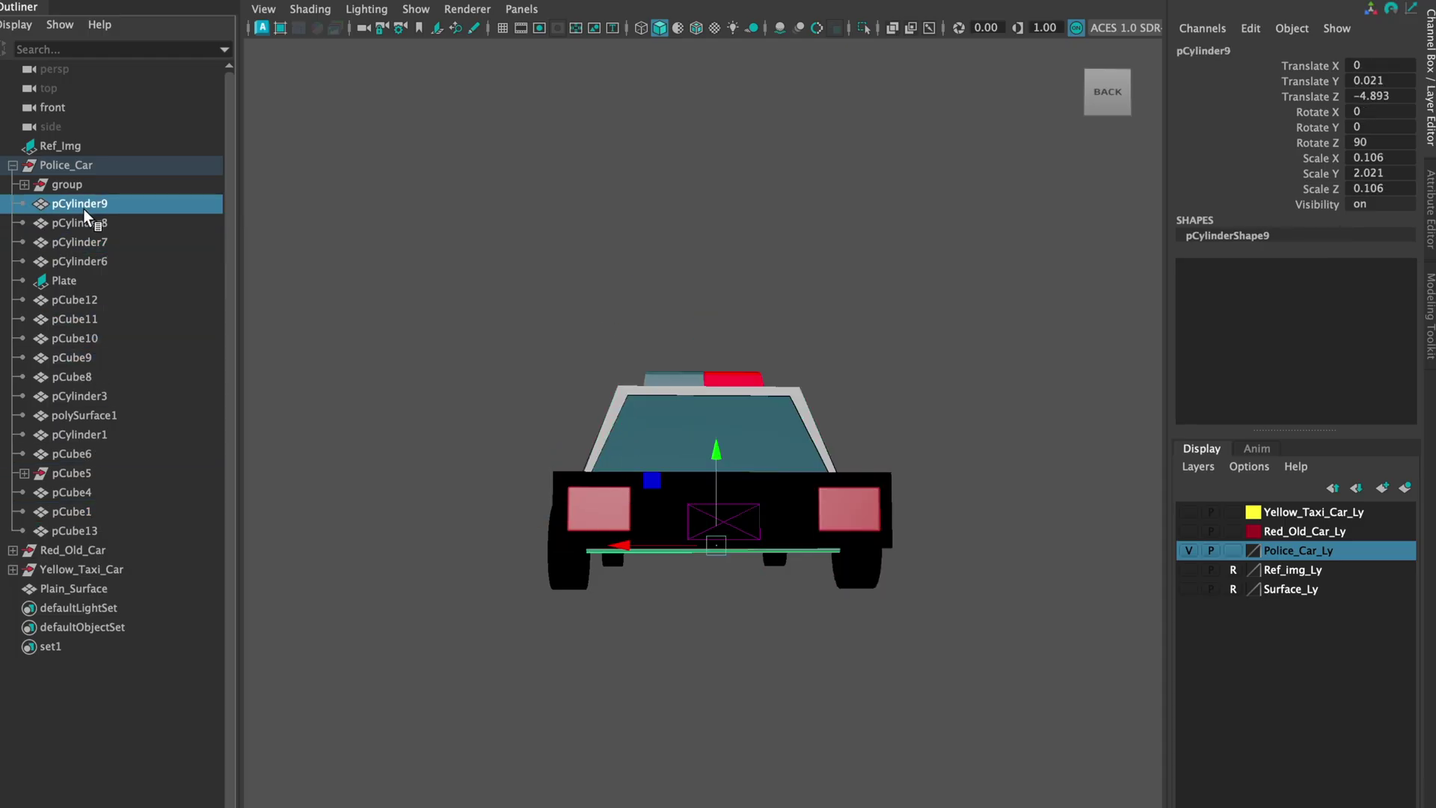
pyautogui.click(13, 164)
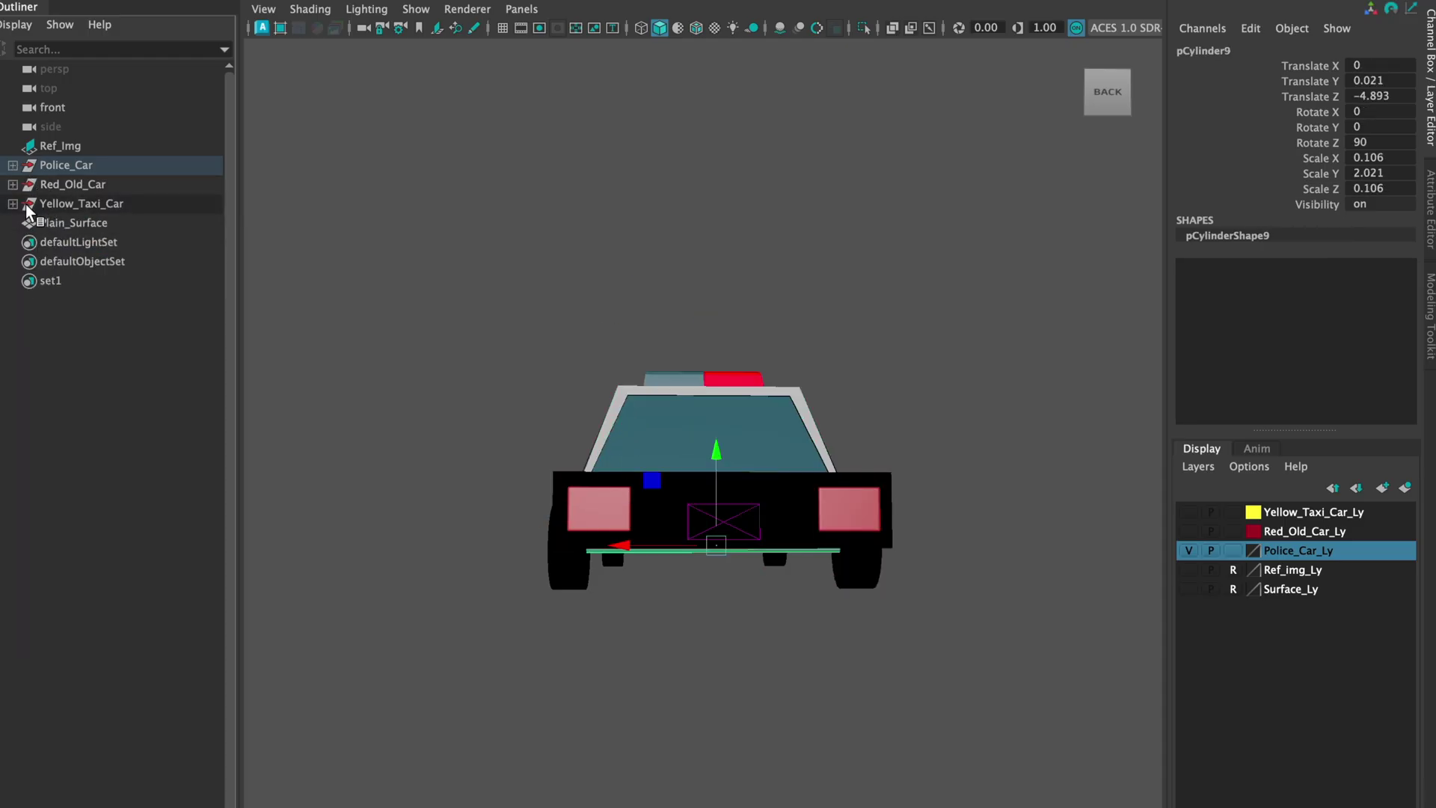
pyautogui.click(13, 203)
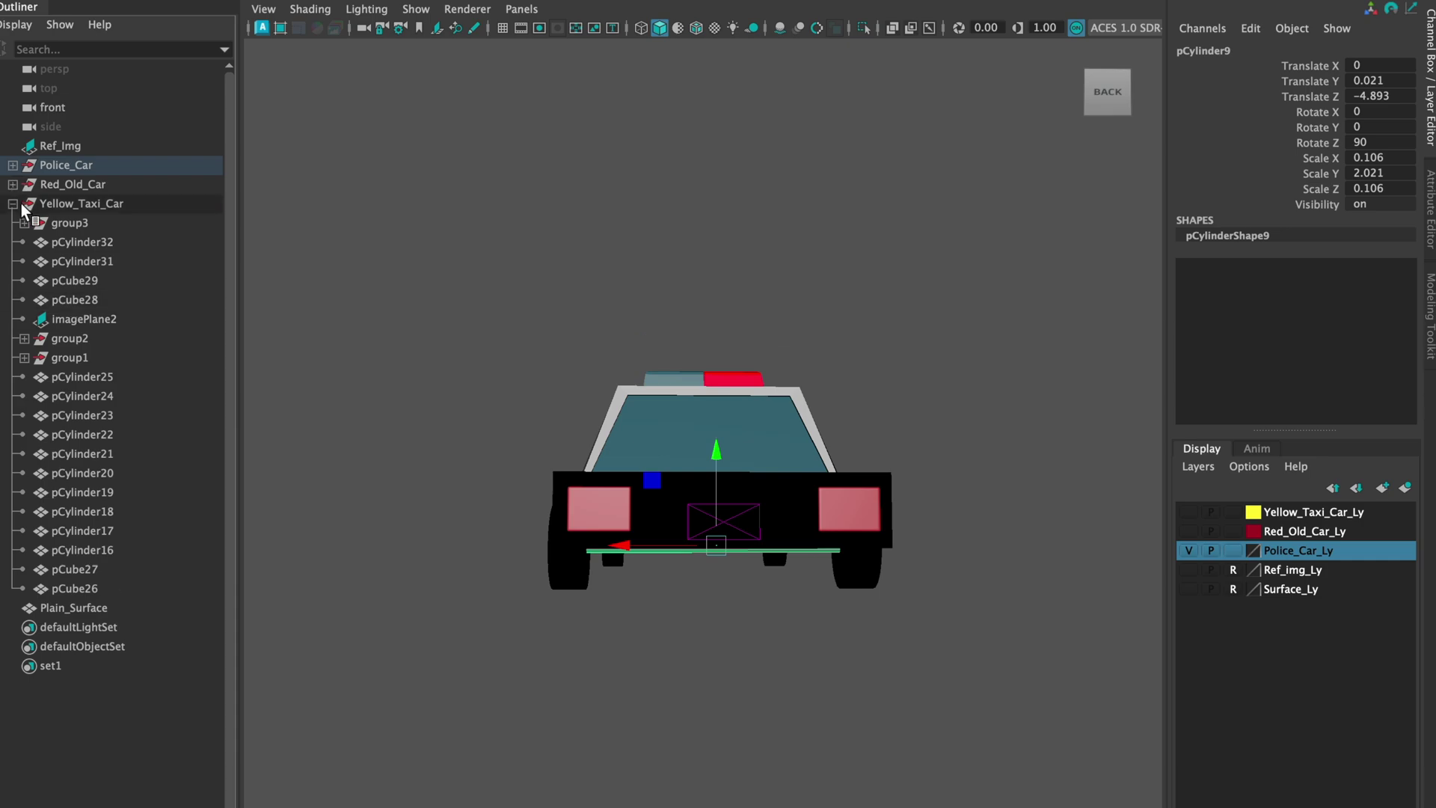
pyautogui.click(13, 203)
pyautogui.moveTo(11, 204); pyautogui.dragTo(64, 165, button='middle')
pyautogui.click(13, 165)
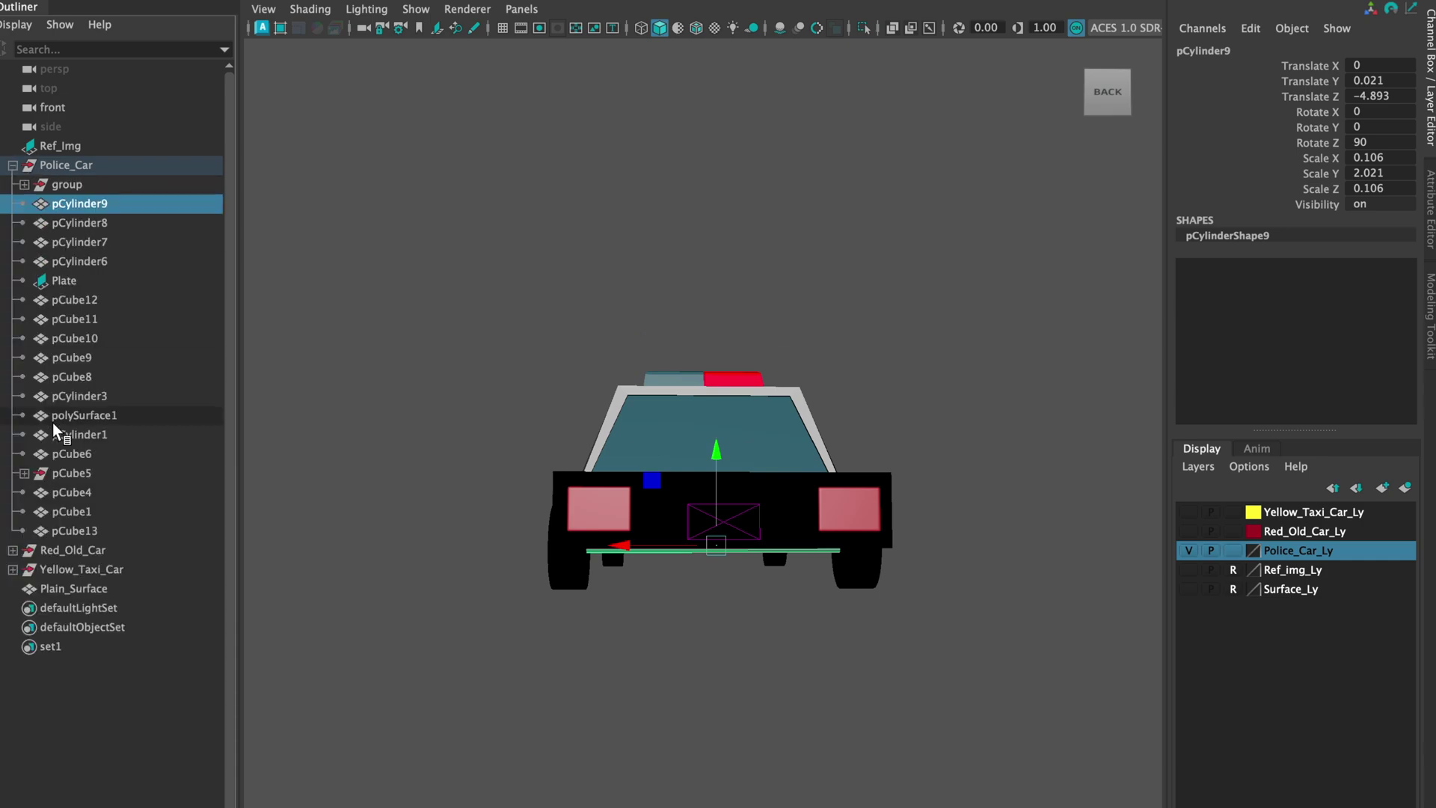
pyautogui.click(79, 433)
pyautogui.click(97, 472)
# Examine the police car's grille, headlights and hood from the front and from above
pyautogui.keyDown('alt'); pyautogui.moveTo(506, 541); pyautogui.dragTo(744, 545); pyautogui.keyUp('alt')
pyautogui.keyDown('alt'); pyautogui.moveTo(743, 545); pyautogui.dragTo(792, 549, button='right'); pyautogui.keyUp('alt')
pyautogui.keyDown('alt'); pyautogui.moveTo(791, 549); pyautogui.dragTo(702, 503); pyautogui.keyUp('alt')
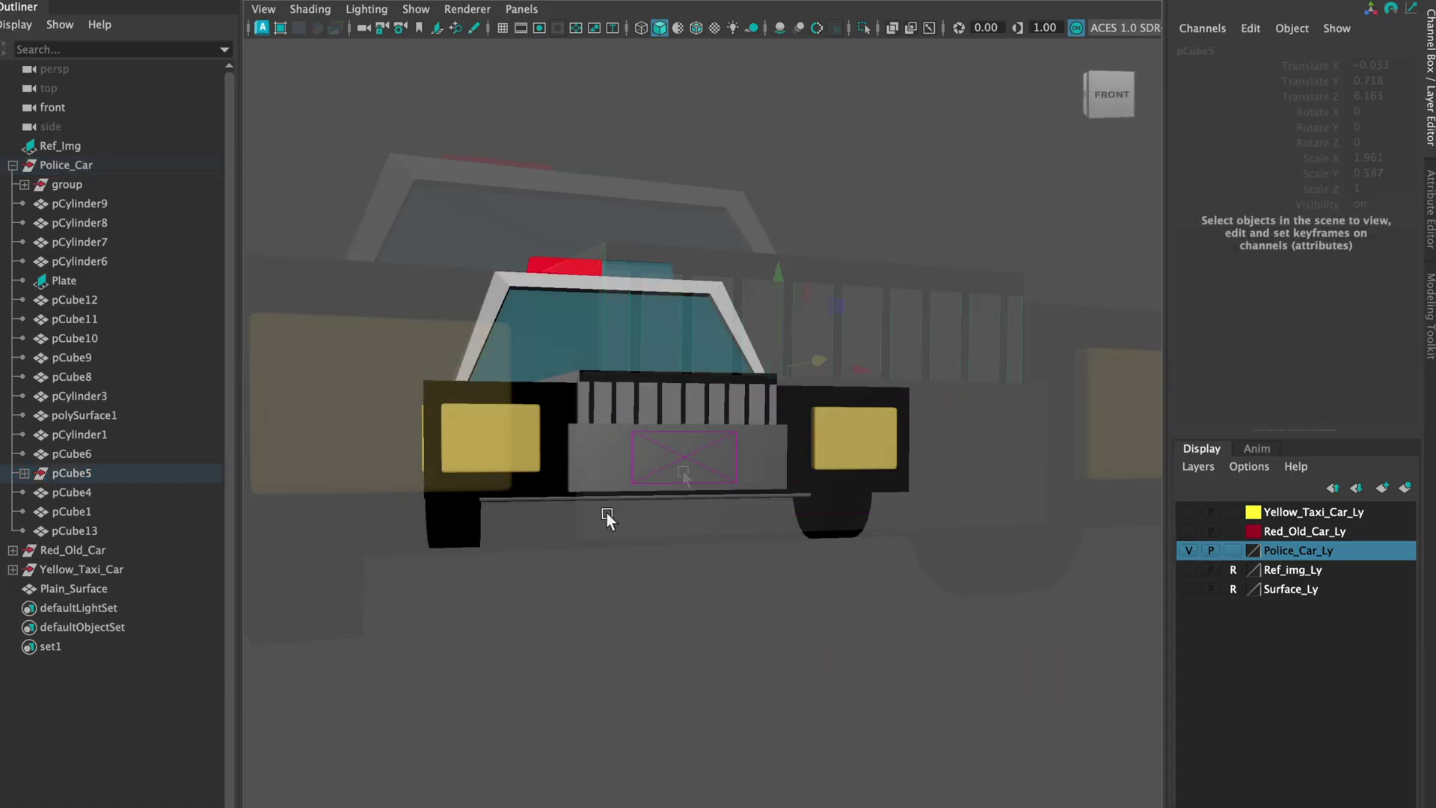
pyautogui.keyDown('alt'); pyautogui.moveTo(606, 519); pyautogui.dragTo(607, 460); pyautogui.keyUp('alt')
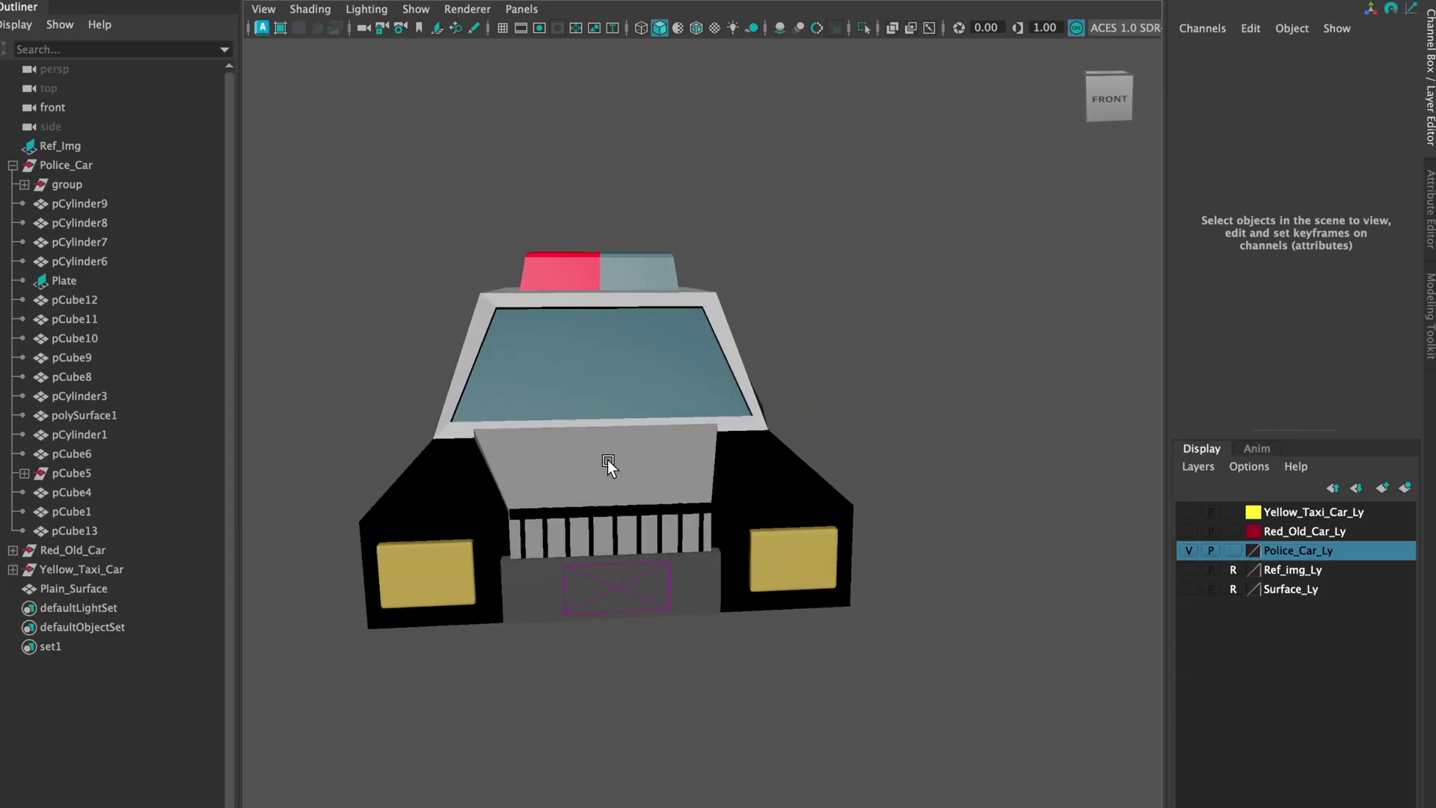
pyautogui.scroll(4, 607, 447)
pyautogui.scroll(-3, 607, 447)
pyautogui.press('space')
pyautogui.press('space')
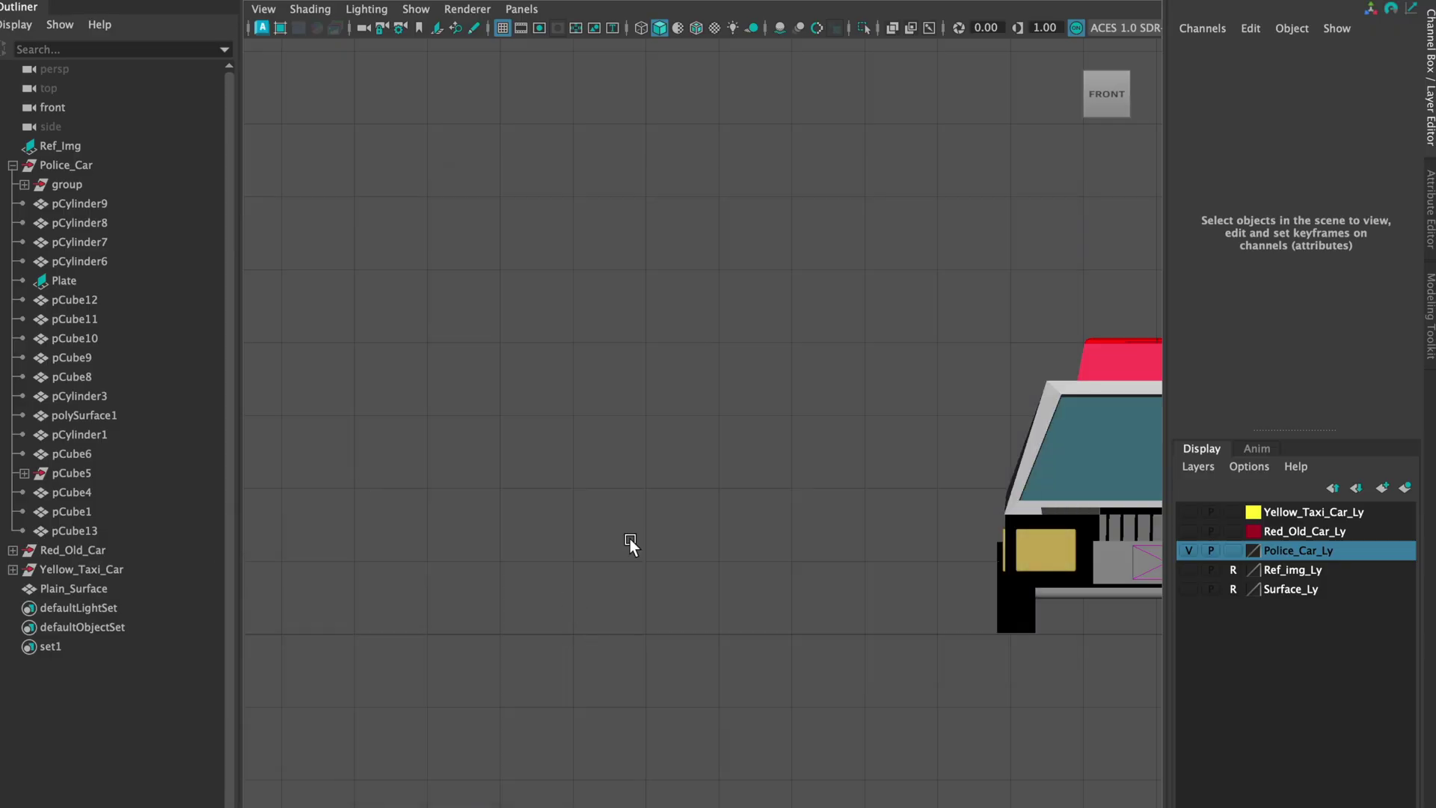
# Move the police car's front wheel pCylinder1 inward in the front view to Translate X 2.05
pyautogui.click(1105, 95)
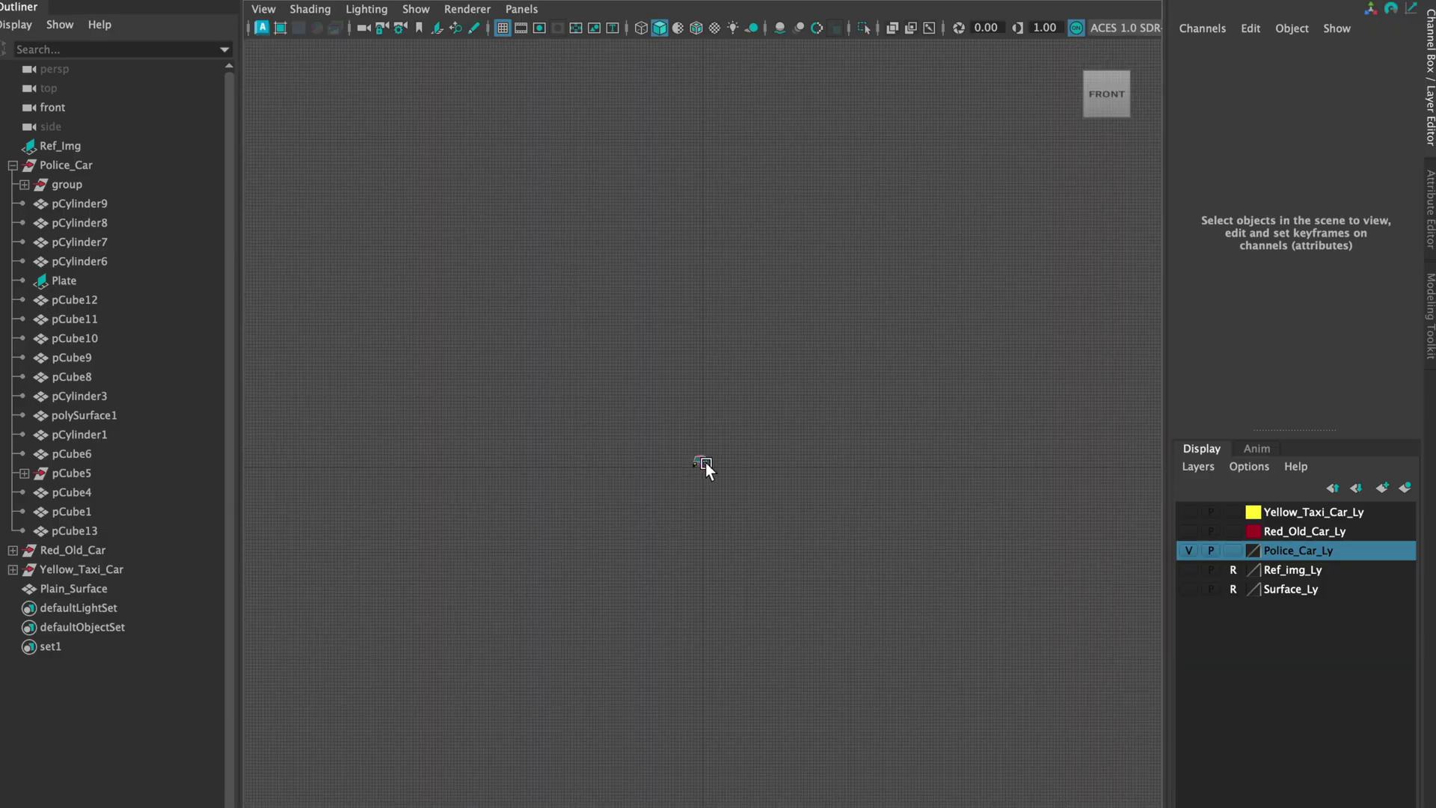
pyautogui.click(706, 462)
pyautogui.press('f')
pyautogui.scroll(-3, 706, 471)
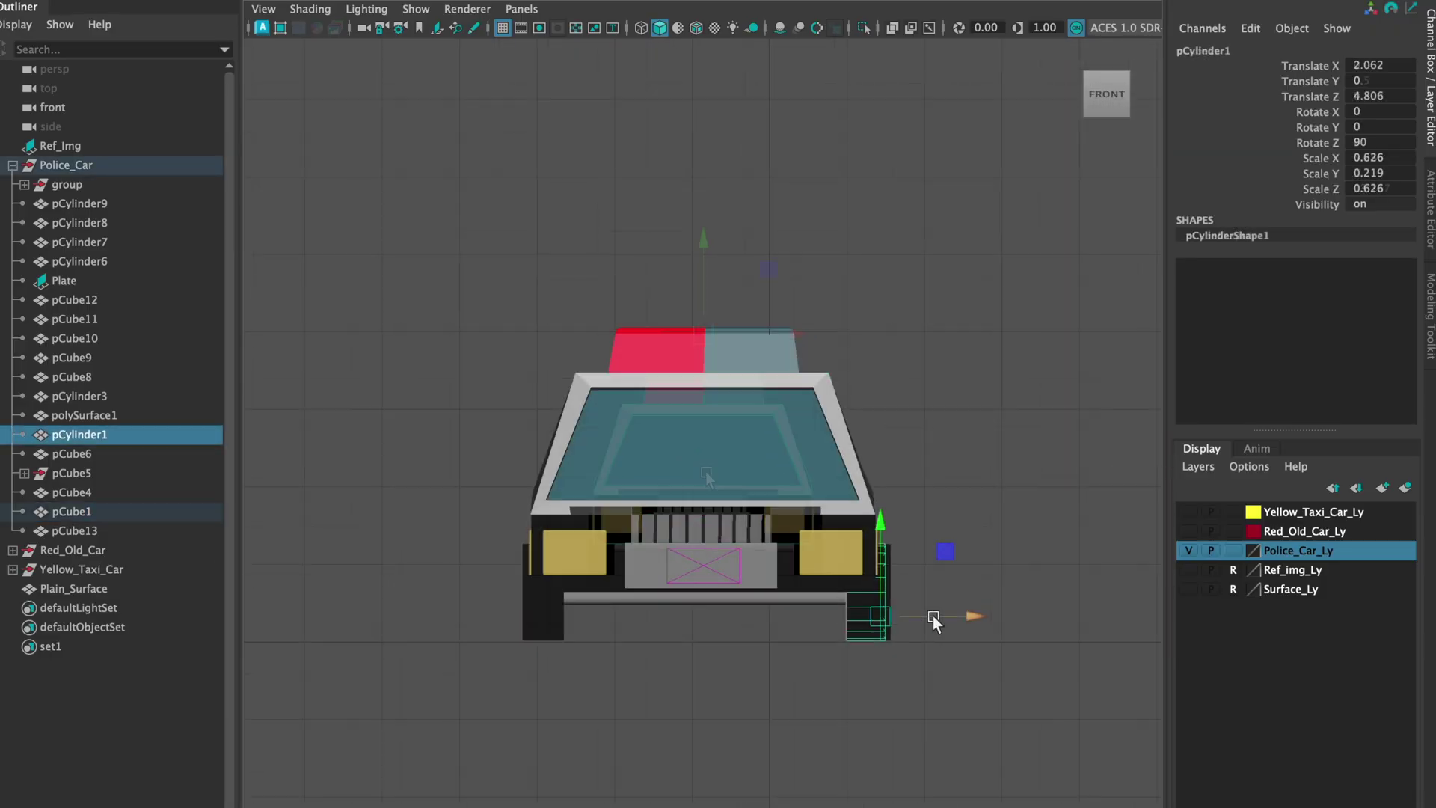
pyautogui.moveTo(948, 617); pyautogui.dragTo(947, 616)
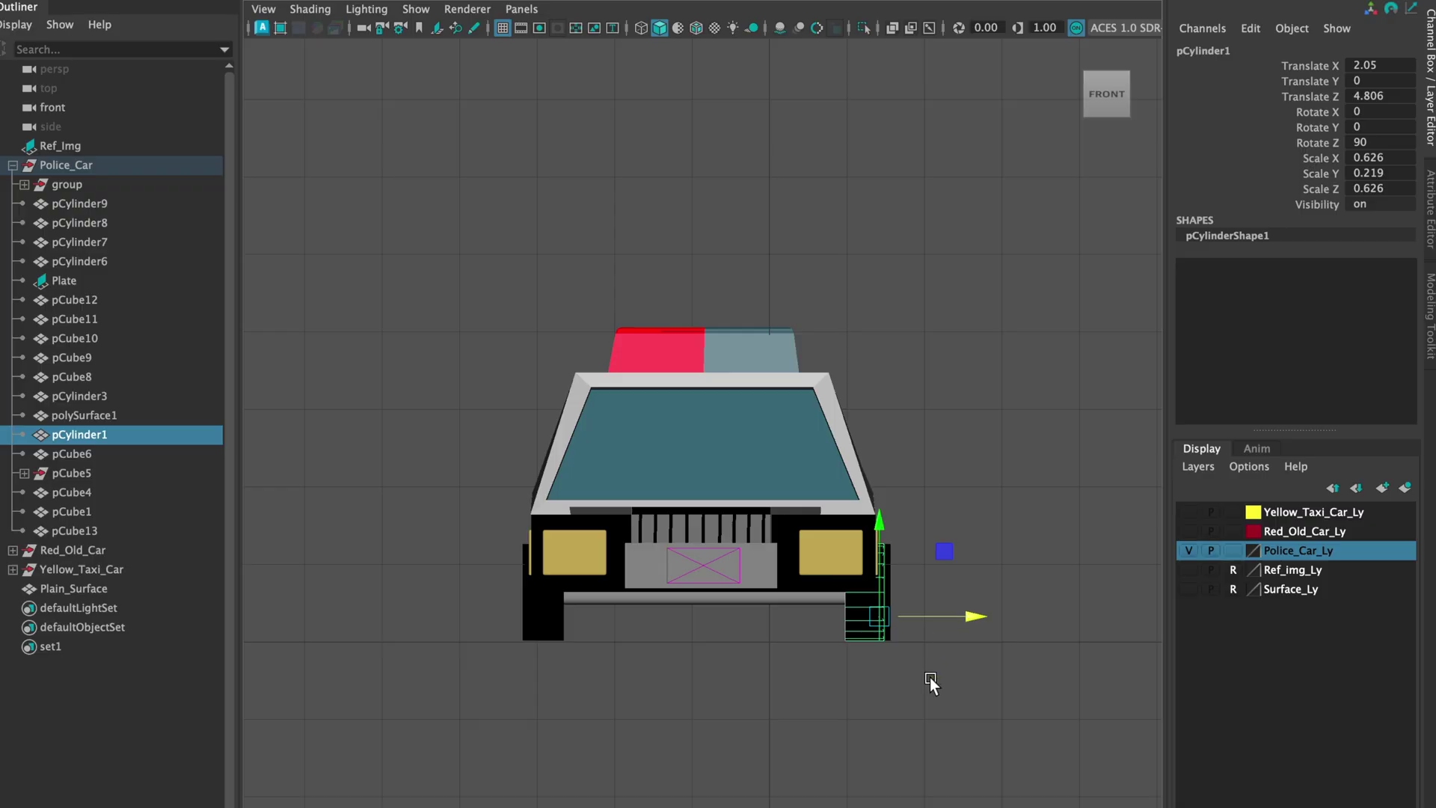
pyautogui.click(919, 662)
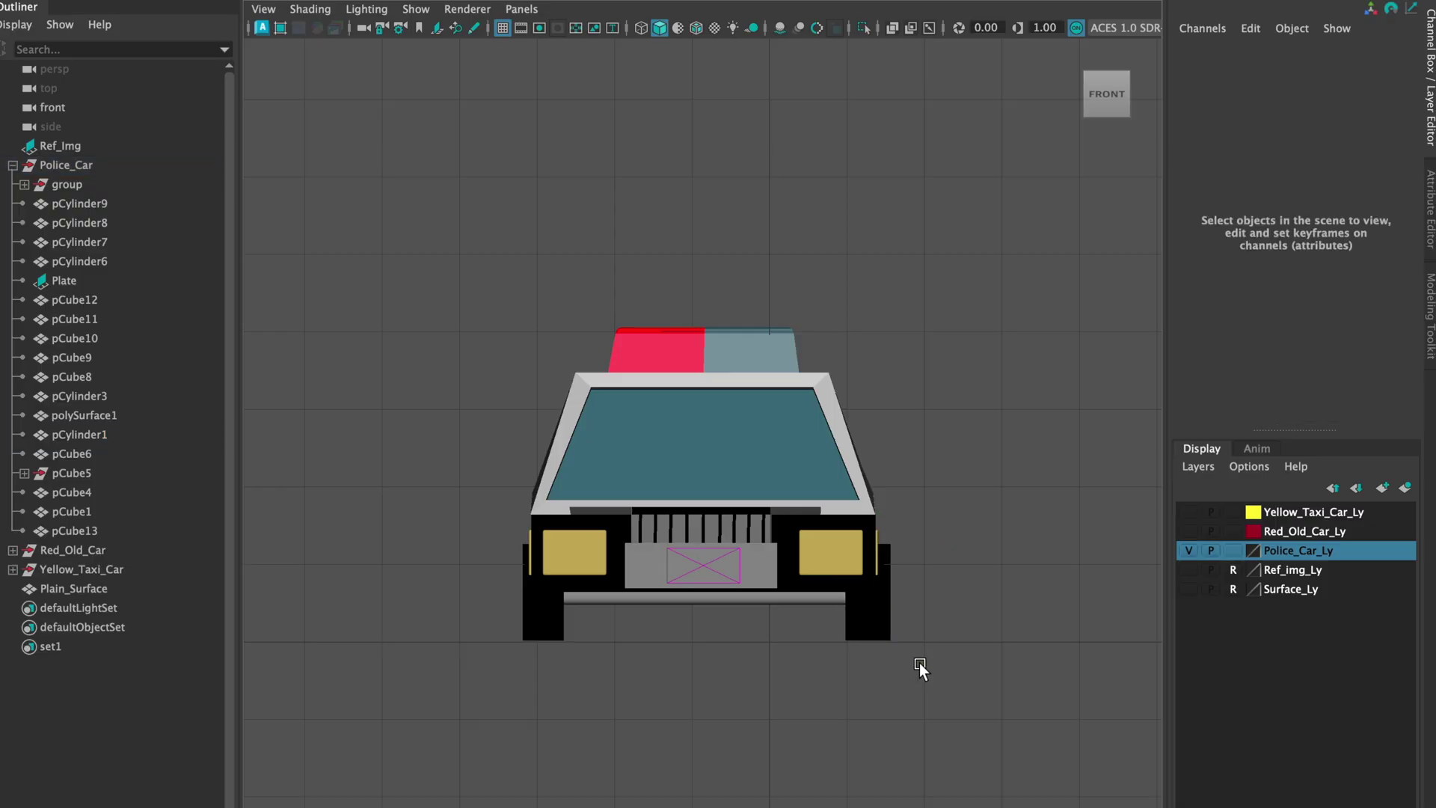
# Compare the sideways alignment of the front wheel pCylinder1 and the rear wheel pCylinder8 in the front and perspective views
pyautogui.hotkey('ctrl', 'z')
pyautogui.press('space')
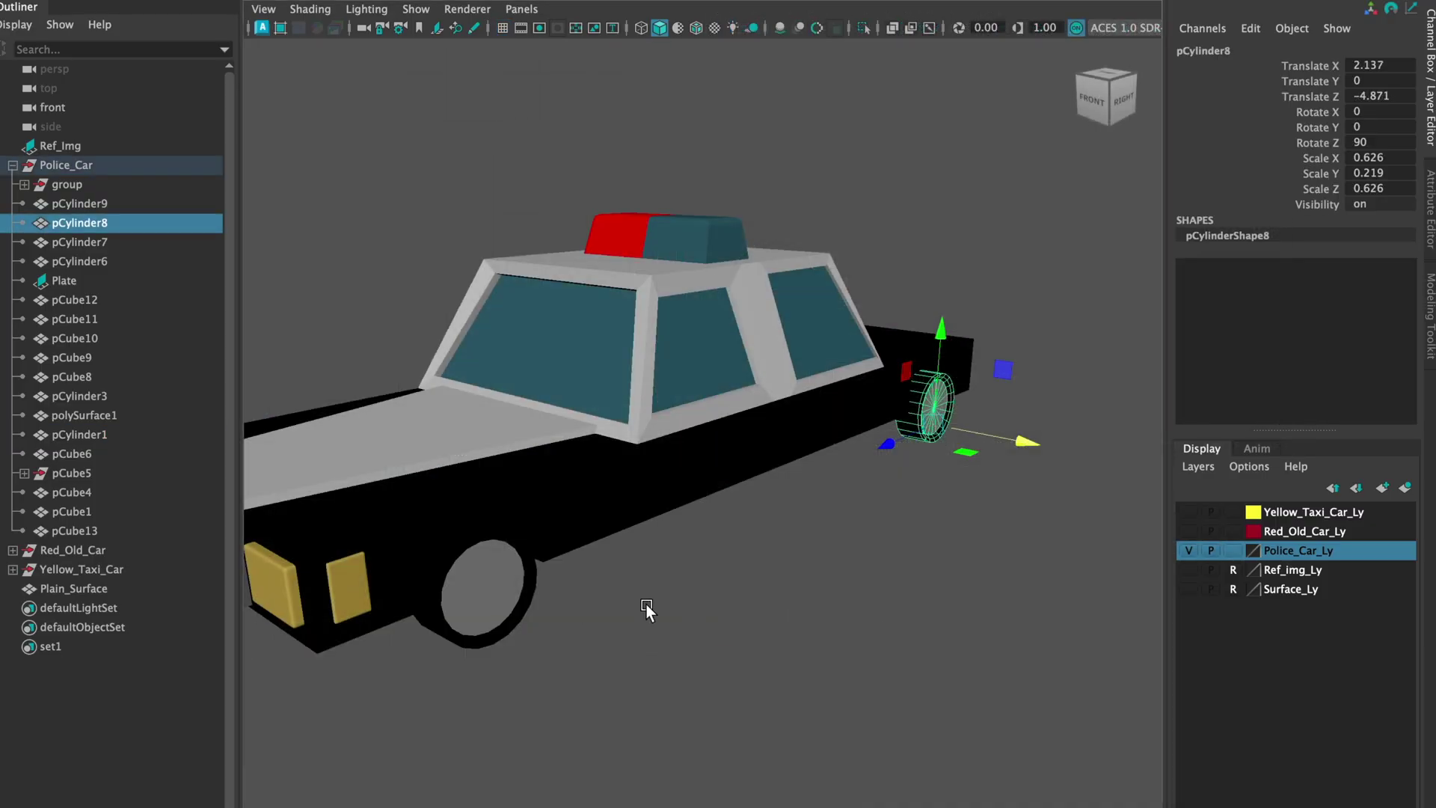
pyautogui.keyDown('shift'); pyautogui.click(485, 578); pyautogui.keyUp('shift')
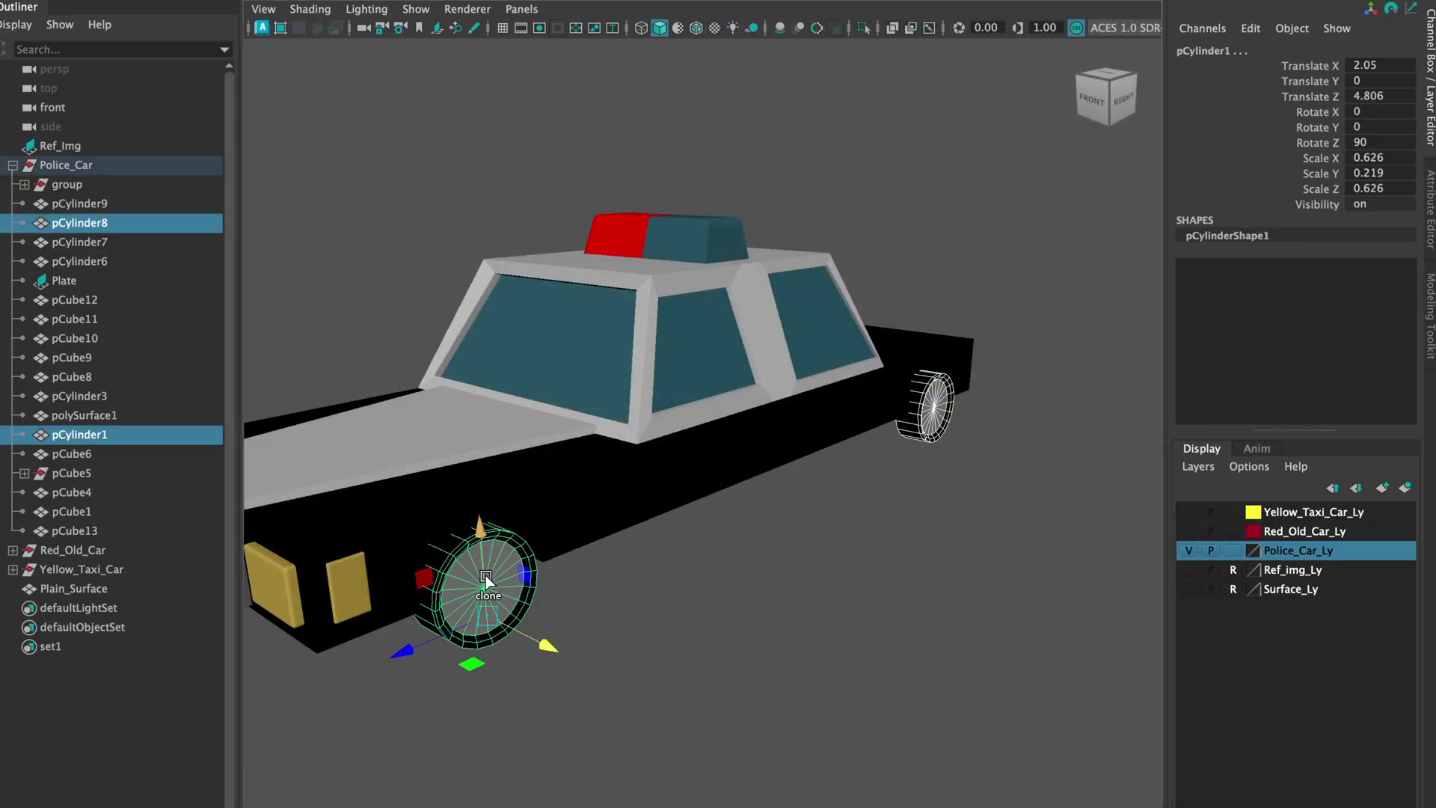
pyautogui.press('space')
pyautogui.press('space')
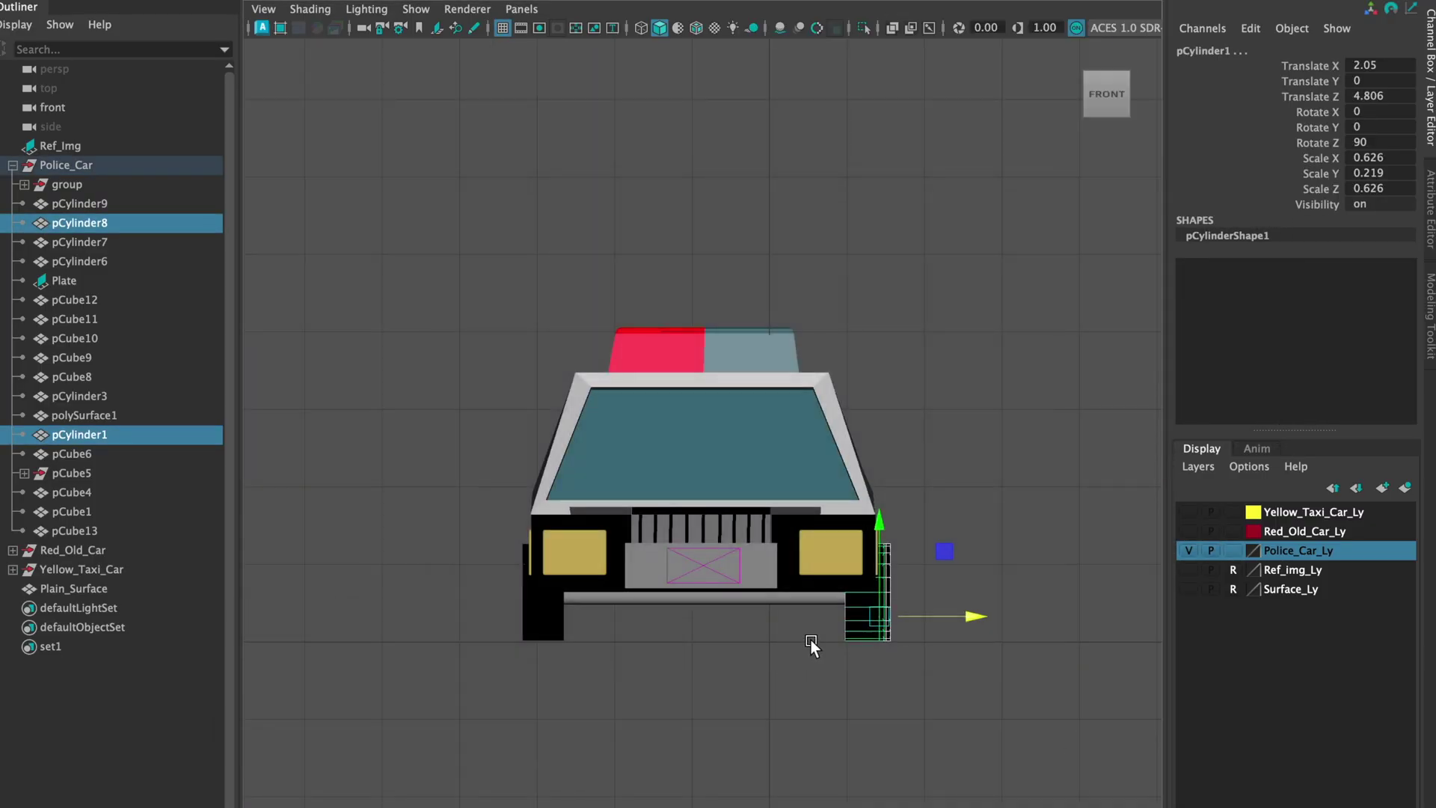
pyautogui.scroll(3, 946, 581)
pyautogui.scroll(-4, 947, 581)
pyautogui.keyDown('alt'); pyautogui.moveTo(946, 581); pyautogui.dragTo(808, 482, button='middle'); pyautogui.keyUp('alt')
pyautogui.click(769, 545)
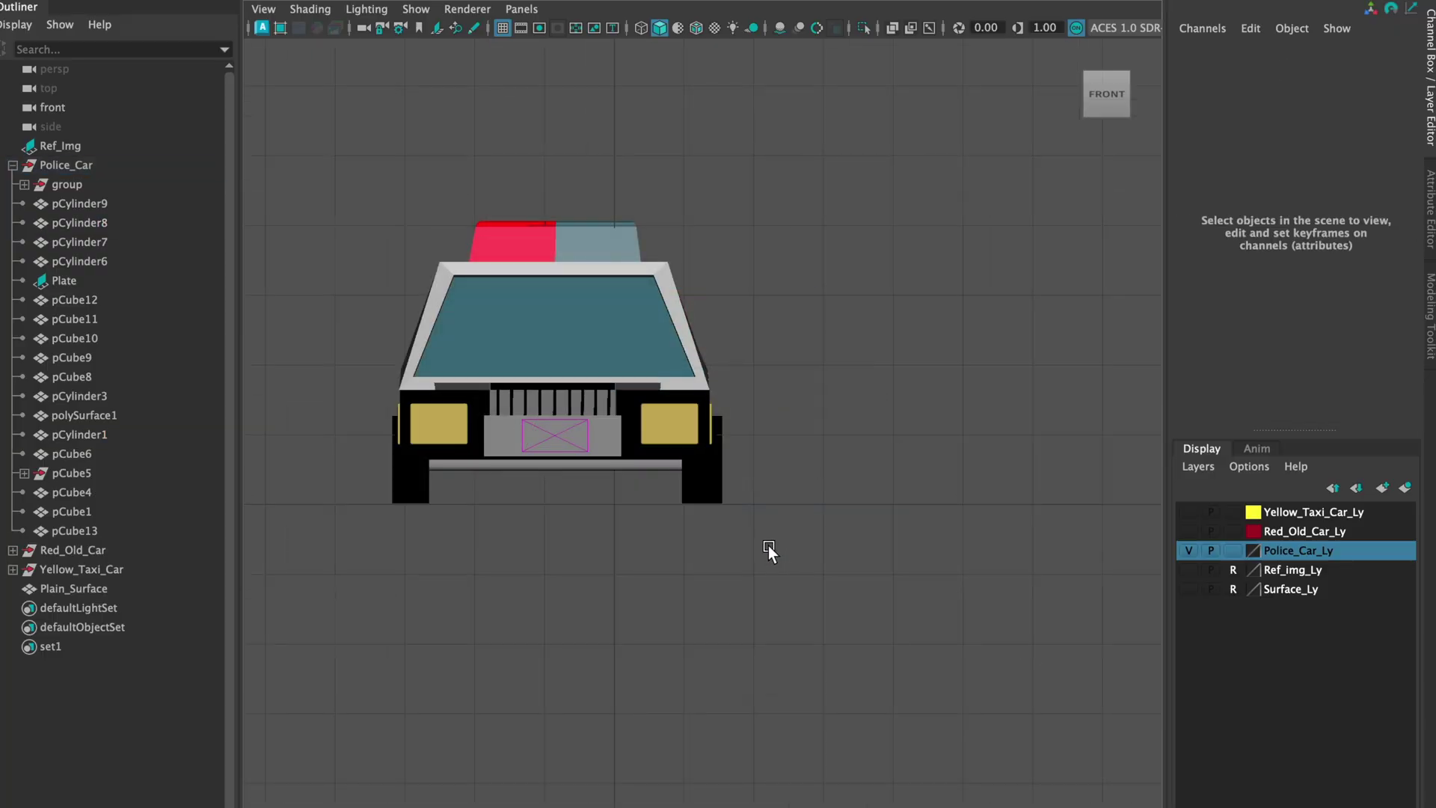
pyautogui.press('space')
pyautogui.press('space')
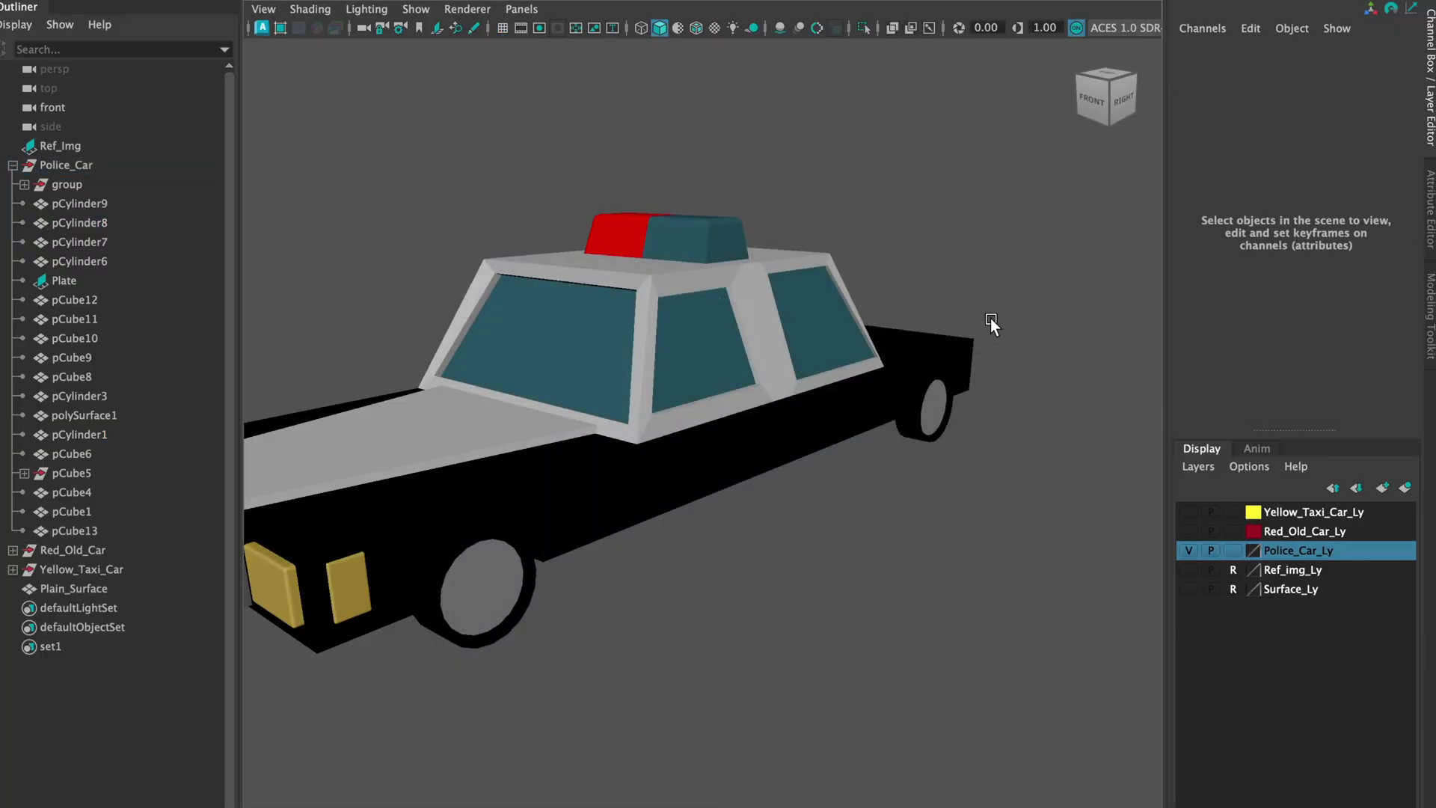
# Move the rear wheel pCylinder8 inward in the front view to Translate X 2.04
pyautogui.click(927, 417)
pyautogui.press('space')
pyautogui.press('space')
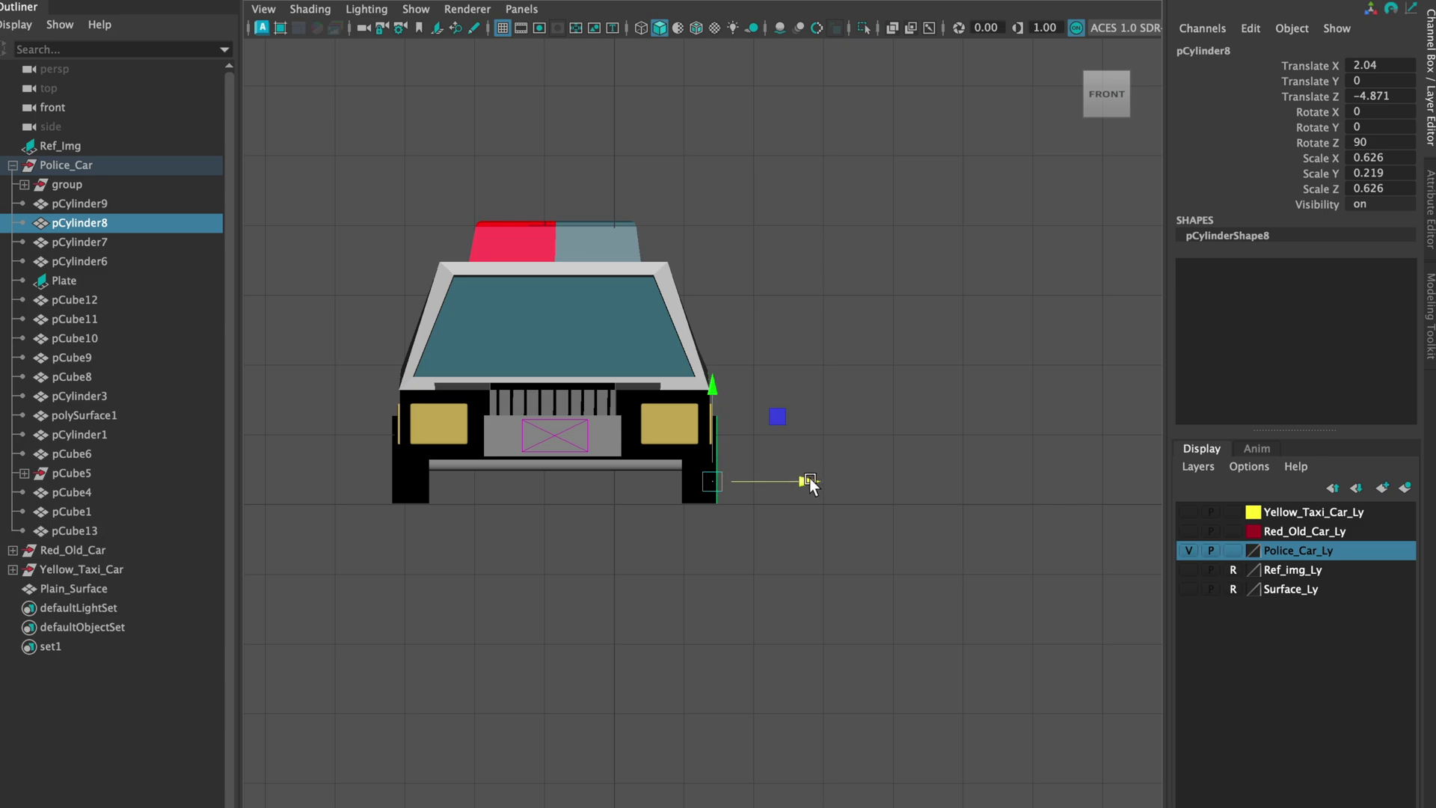
pyautogui.click(755, 546)
# Check the positions of the opposite wheels pCylinder6 and pCylinder7 in the front and perspective views
pyautogui.click(411, 482)
pyautogui.press('space')
pyautogui.press('space')
pyautogui.press('space')
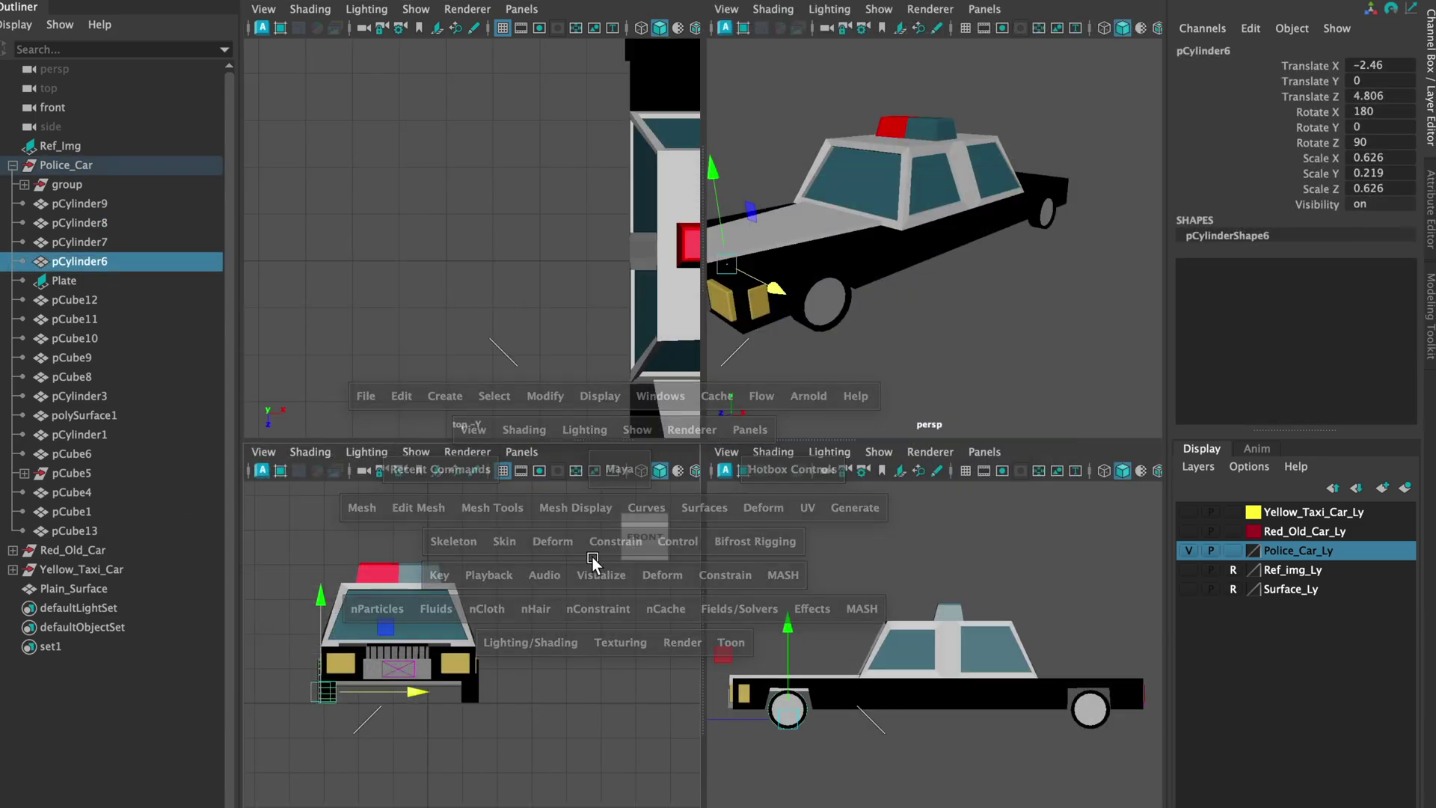
pyautogui.press('space')
pyautogui.press('space')
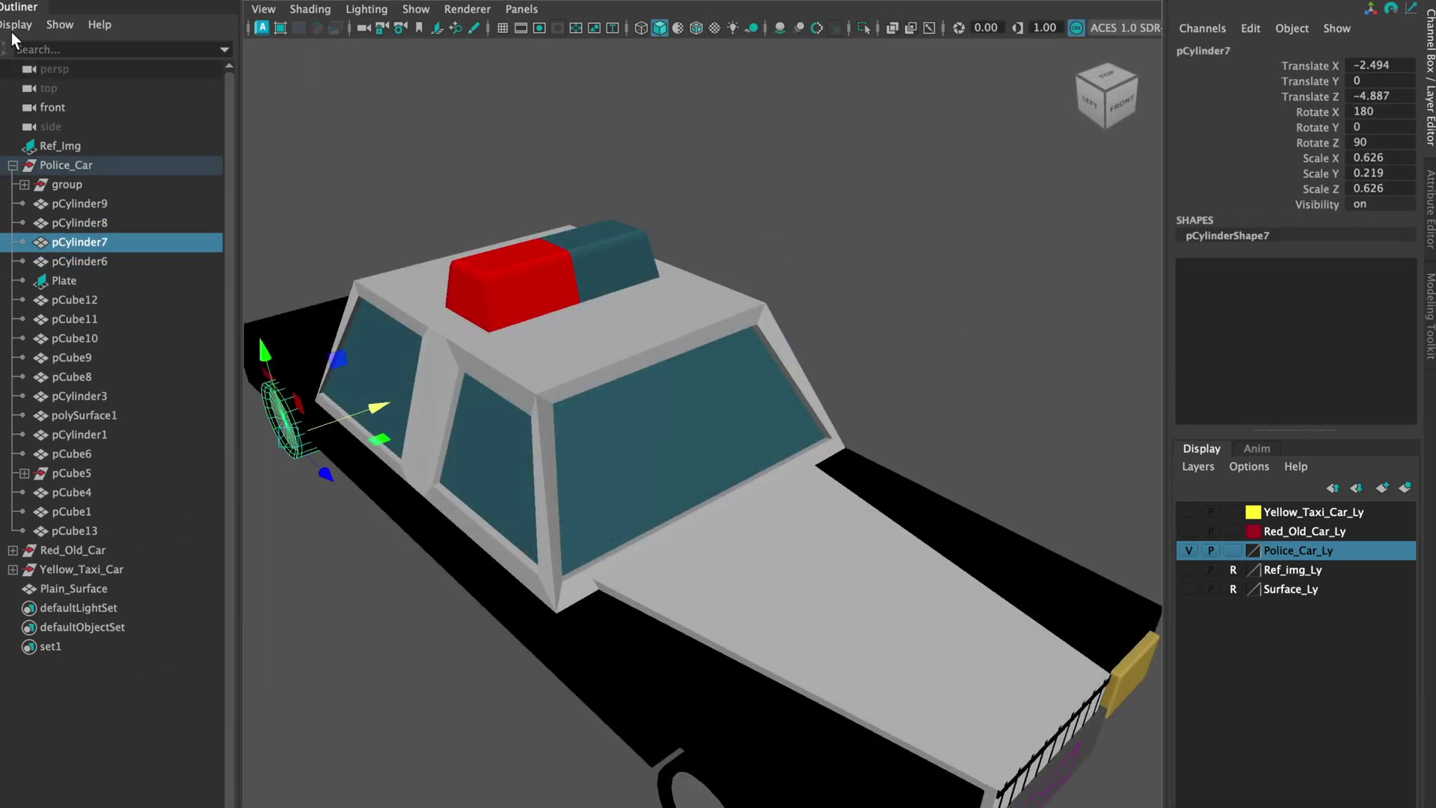
# Collapse the Outliner and examine the police car's grille, plate, bumper and wheel alignment in the front view
pyautogui.click(23, 4)
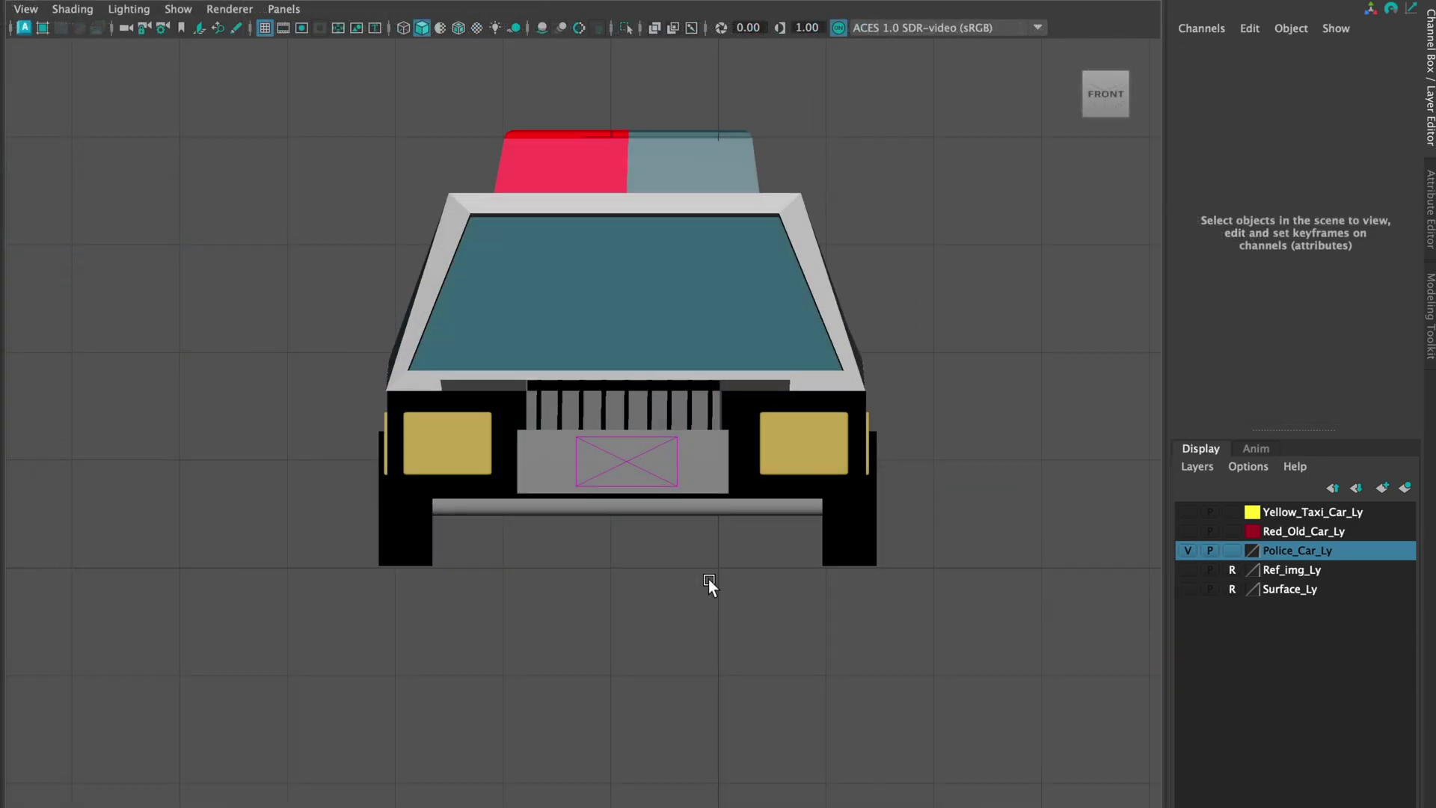
pyautogui.scroll(1, 707, 579)
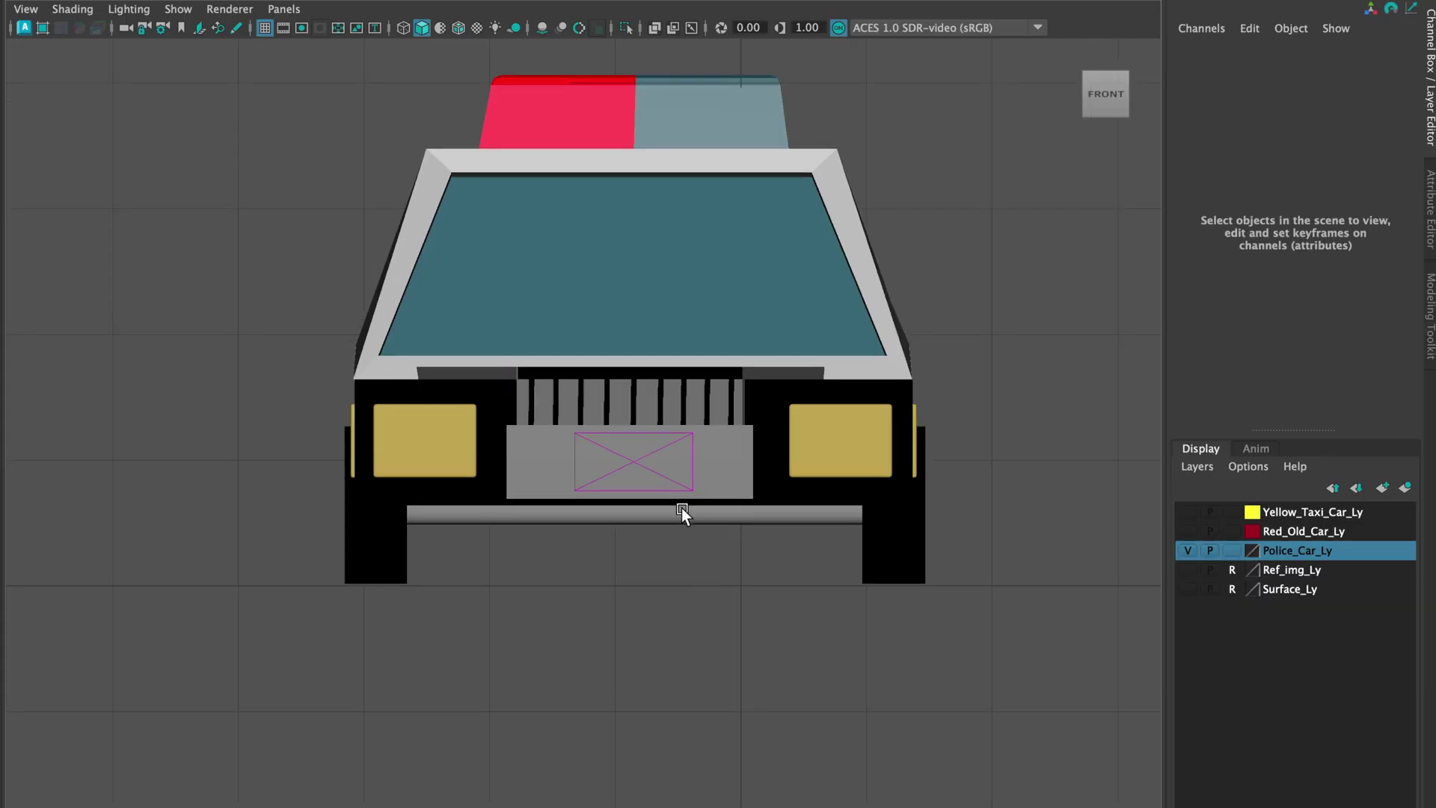
pyautogui.click(679, 490)
pyautogui.scroll(2, 678, 591)
pyautogui.click(628, 684)
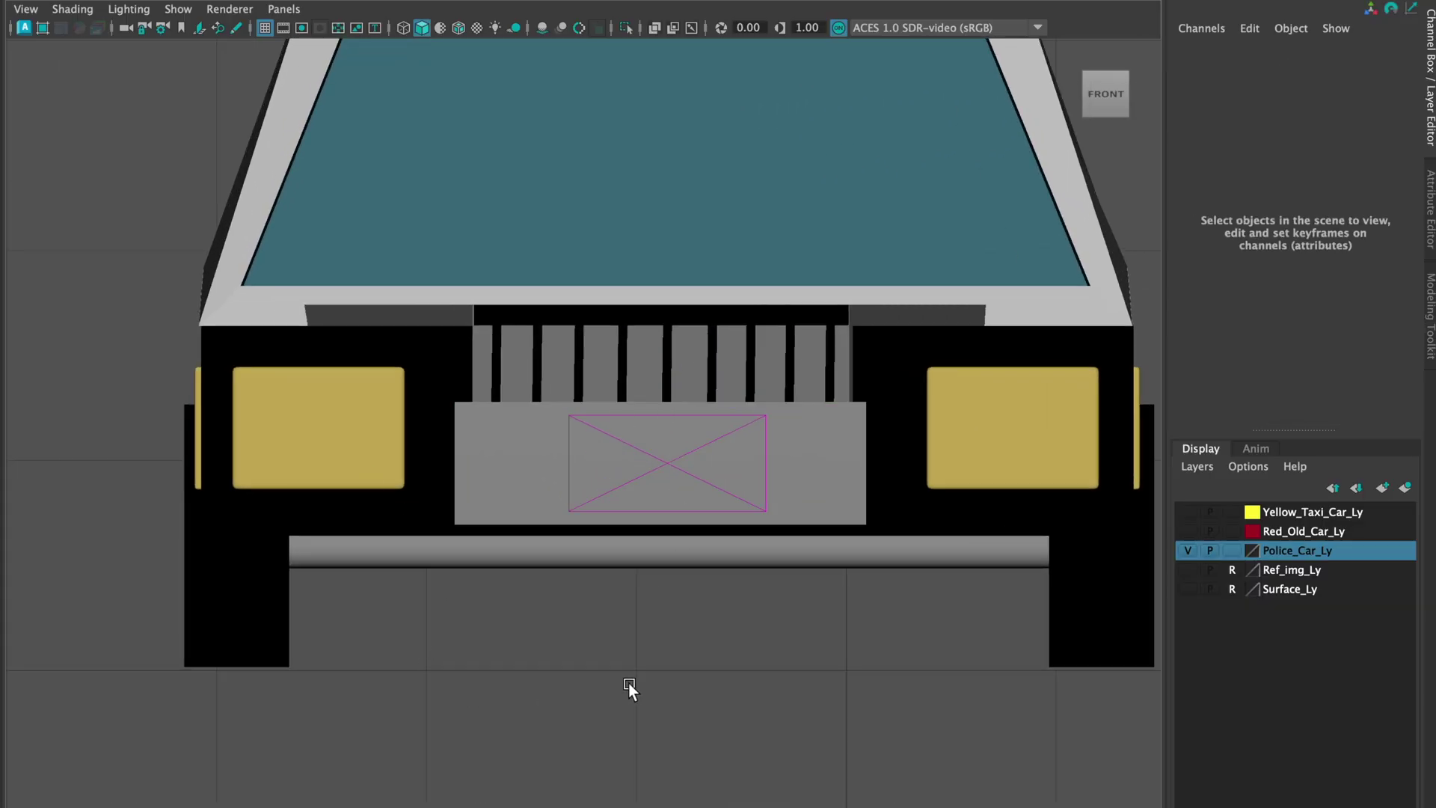
pyautogui.scroll(-5, 694, 595)
pyautogui.scroll(3, 693, 595)
pyautogui.scroll(3, 692, 595)
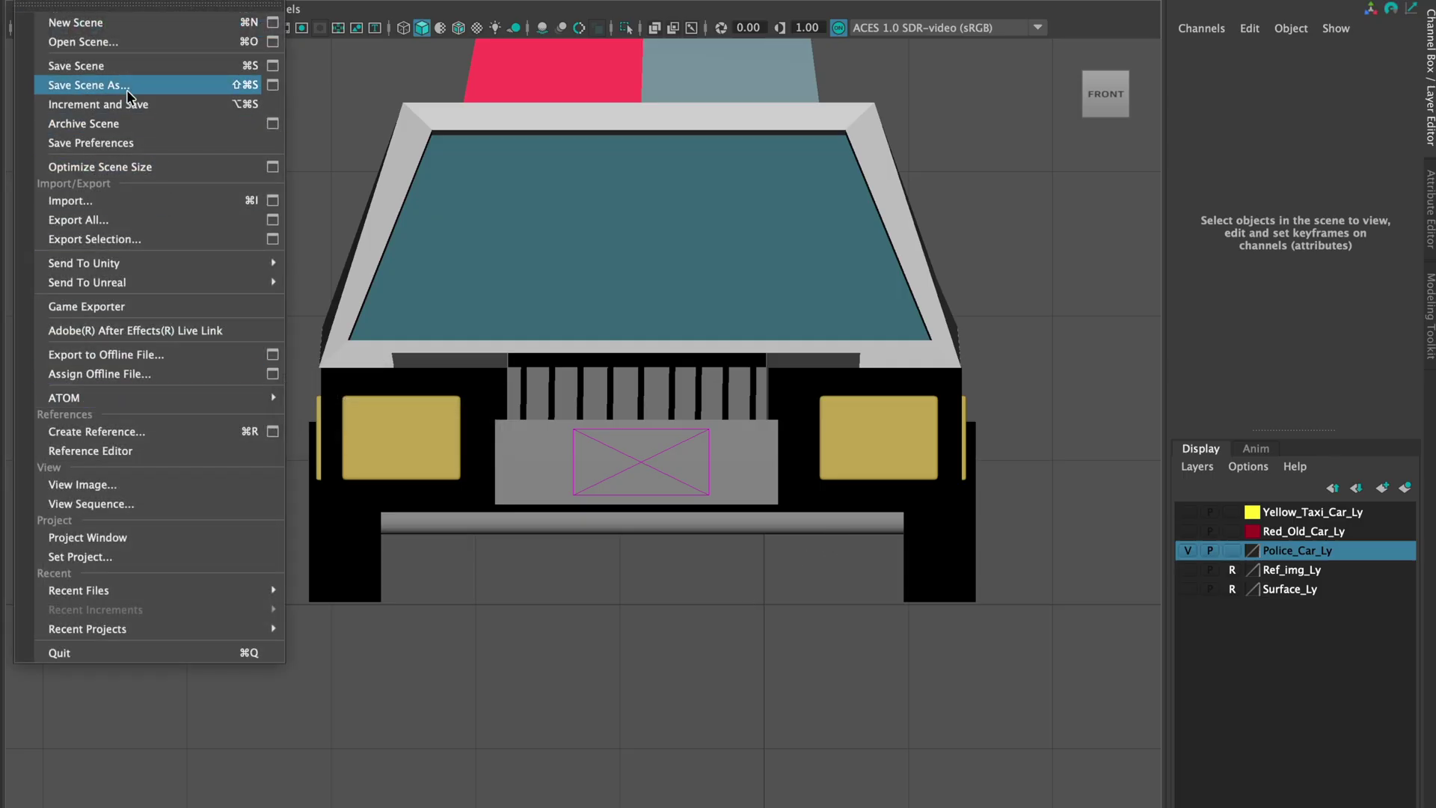
pyautogui.press('Escape')
pyautogui.press('space')
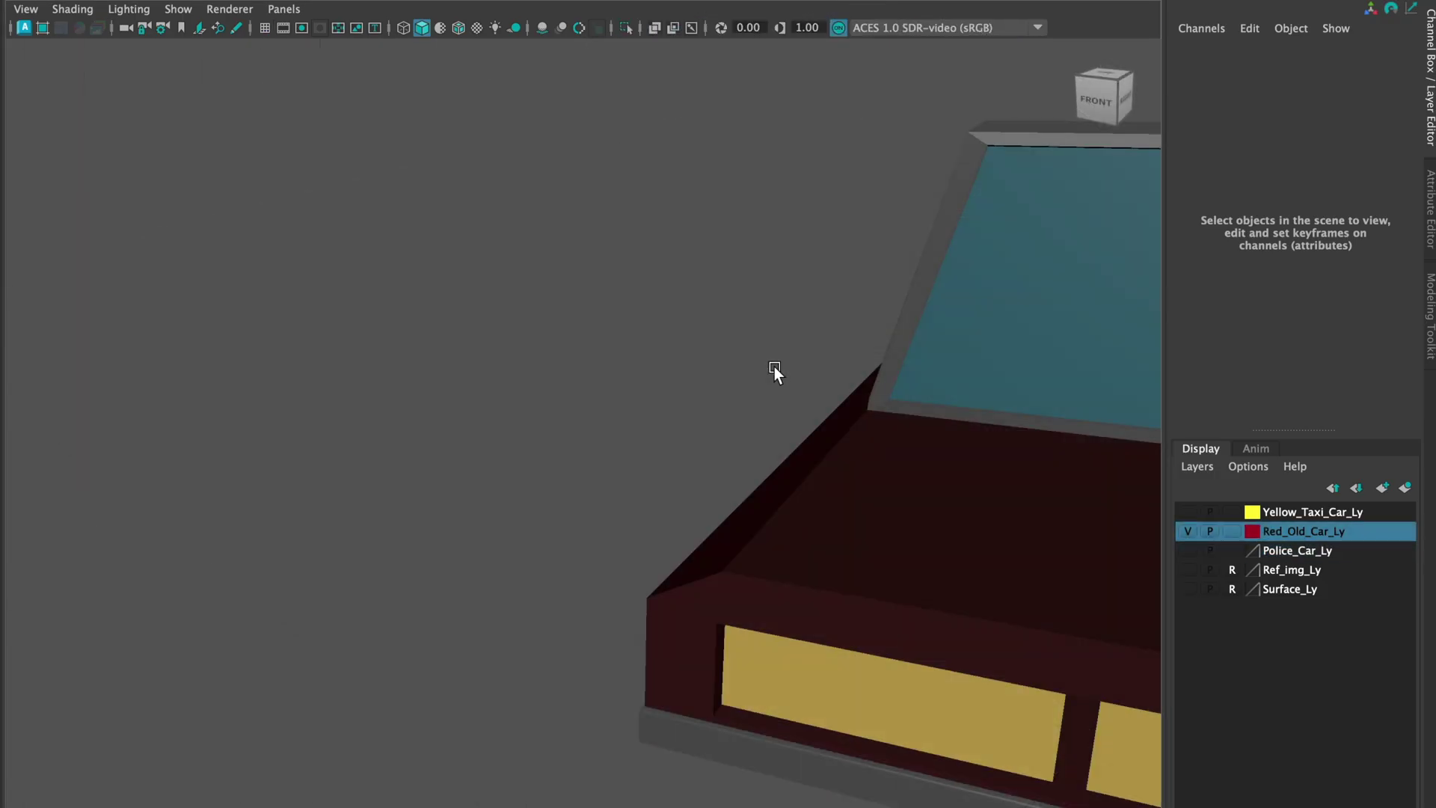
# Examine the red car's headlights, bumper and axle from the front in the perspective and front views
pyautogui.keyDown('alt'); pyautogui.moveTo(772, 374); pyautogui.dragTo(496, 486, button='right'); pyautogui.keyUp('alt')
pyautogui.keyDown('alt'); pyautogui.moveTo(497, 487); pyautogui.dragTo(507, 481); pyautogui.keyUp('alt')
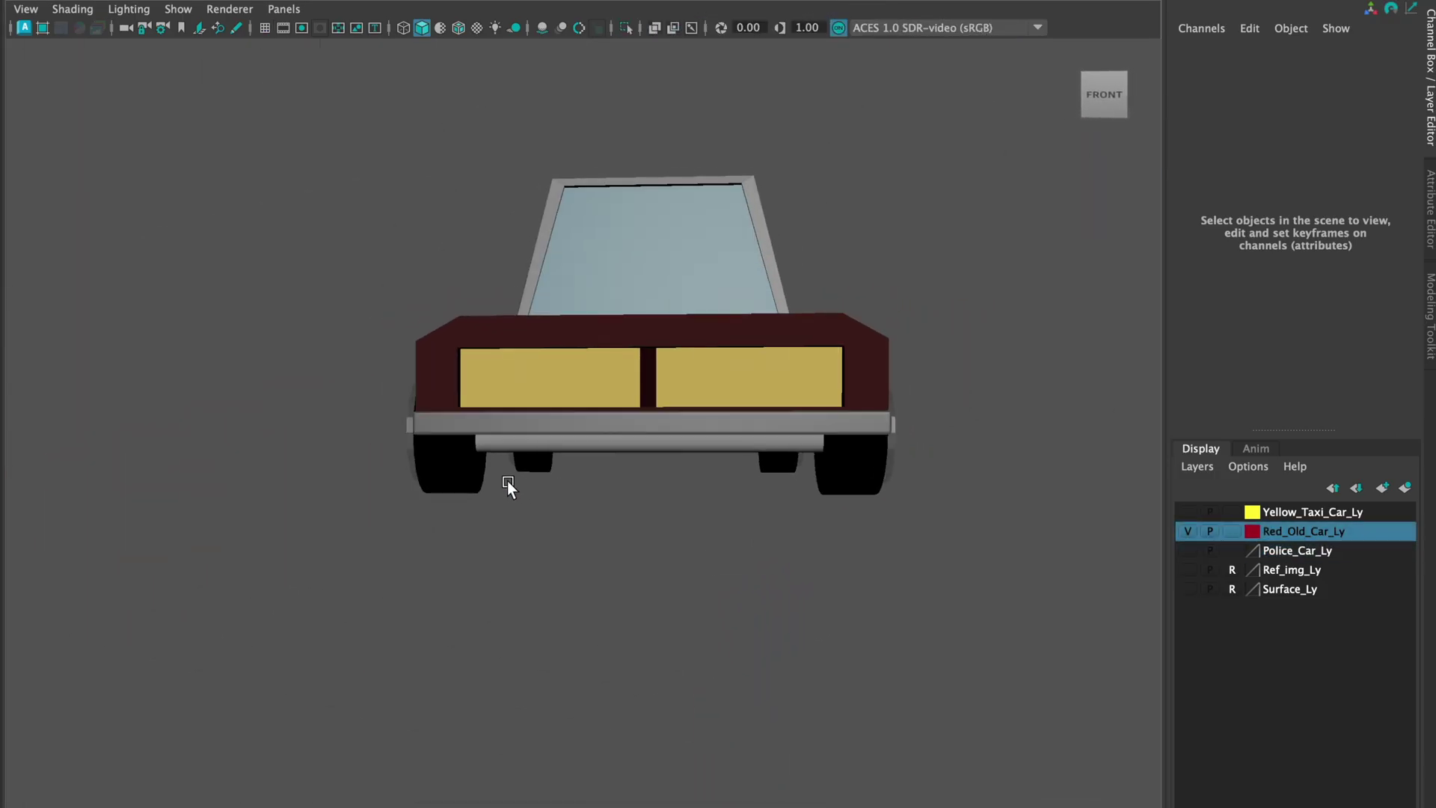
pyautogui.click(685, 401)
pyautogui.press('space')
pyautogui.click(456, 625)
pyautogui.press('space')
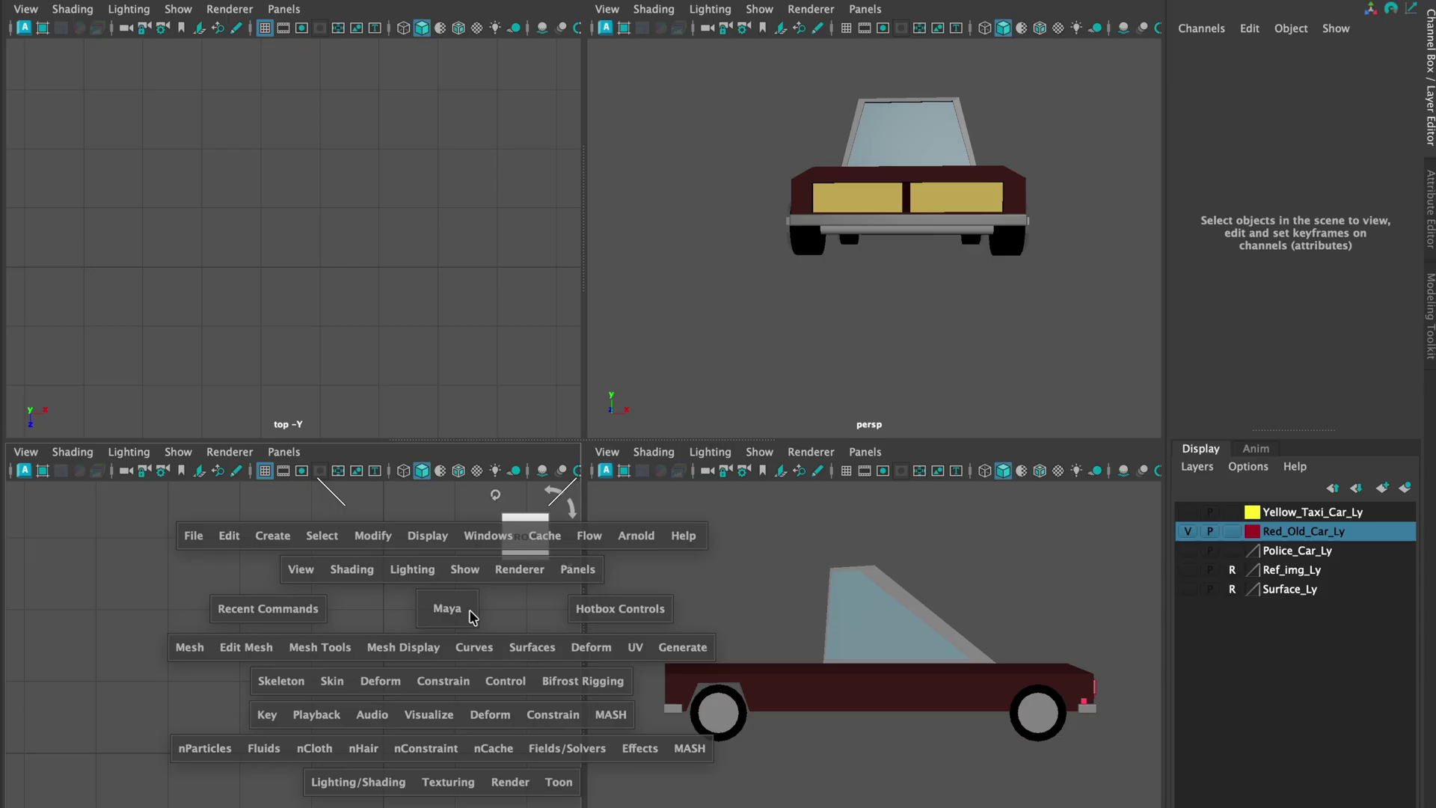
pyautogui.moveTo(513, 362); pyautogui.dragTo(758, 567)
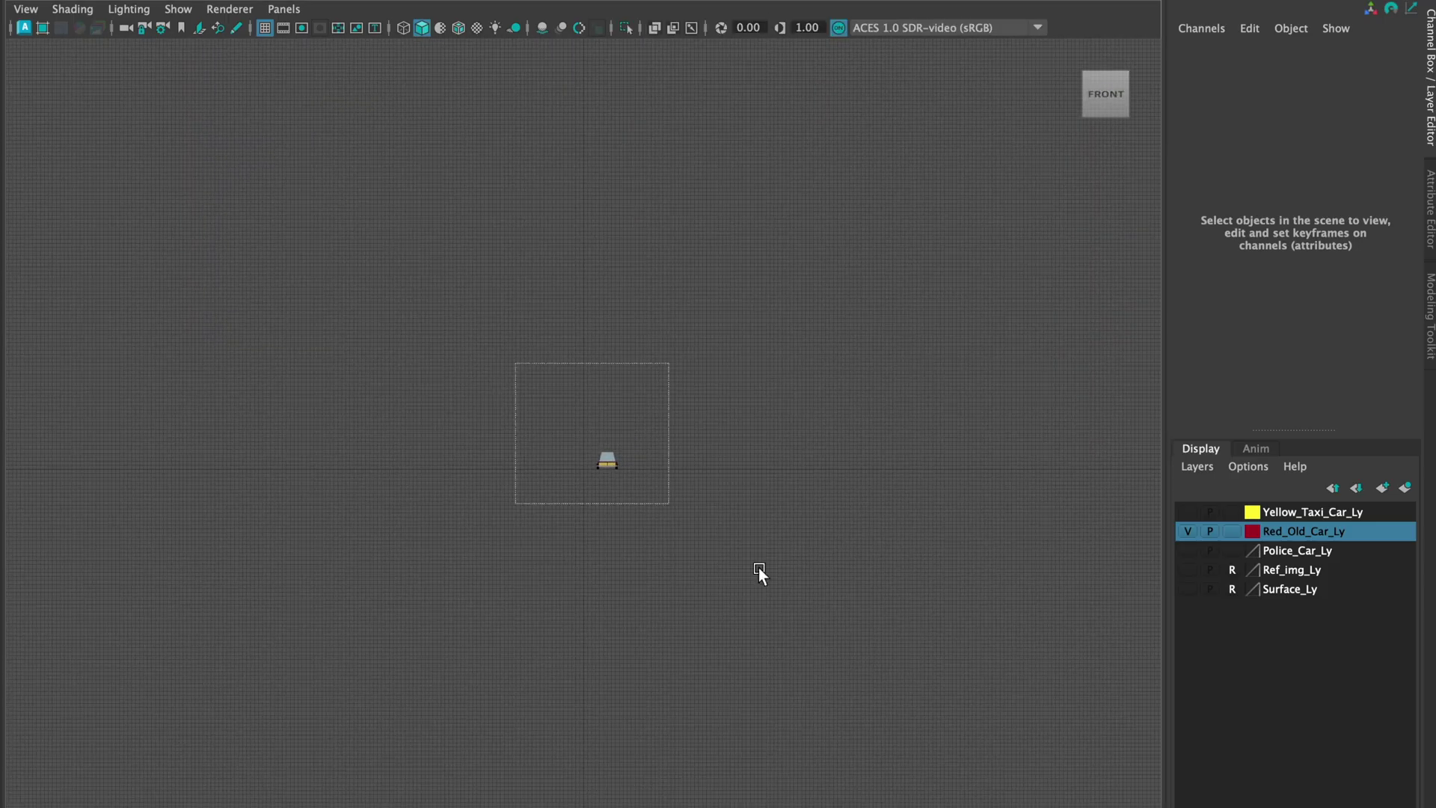
pyautogui.moveTo(758, 568); pyautogui.dragTo(739, 582)
pyautogui.press('f')
# Try to raise the front axle pCylinder14 to Translate Y 0.283 in the front view, and undo the move
pyautogui.press('space')
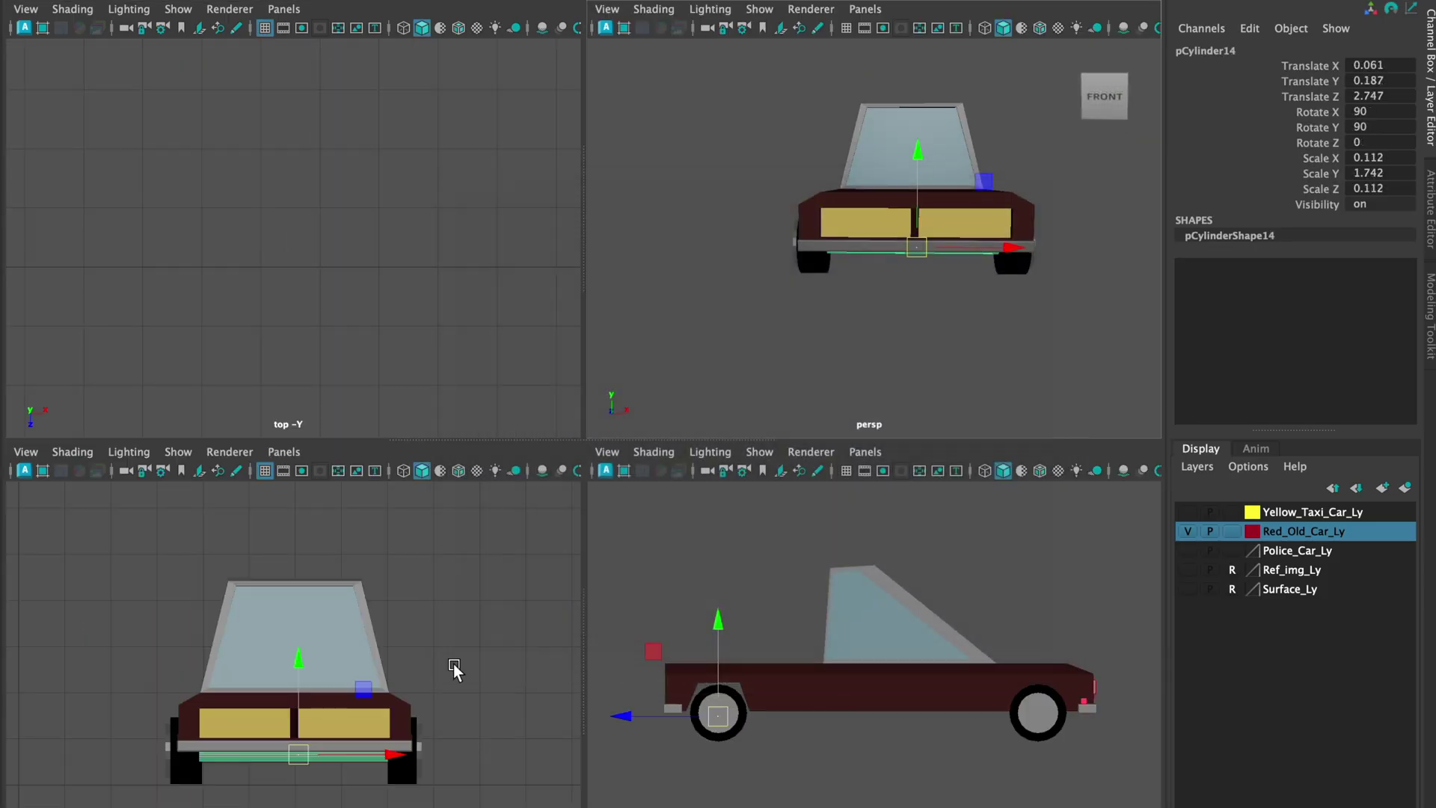
pyautogui.press('space')
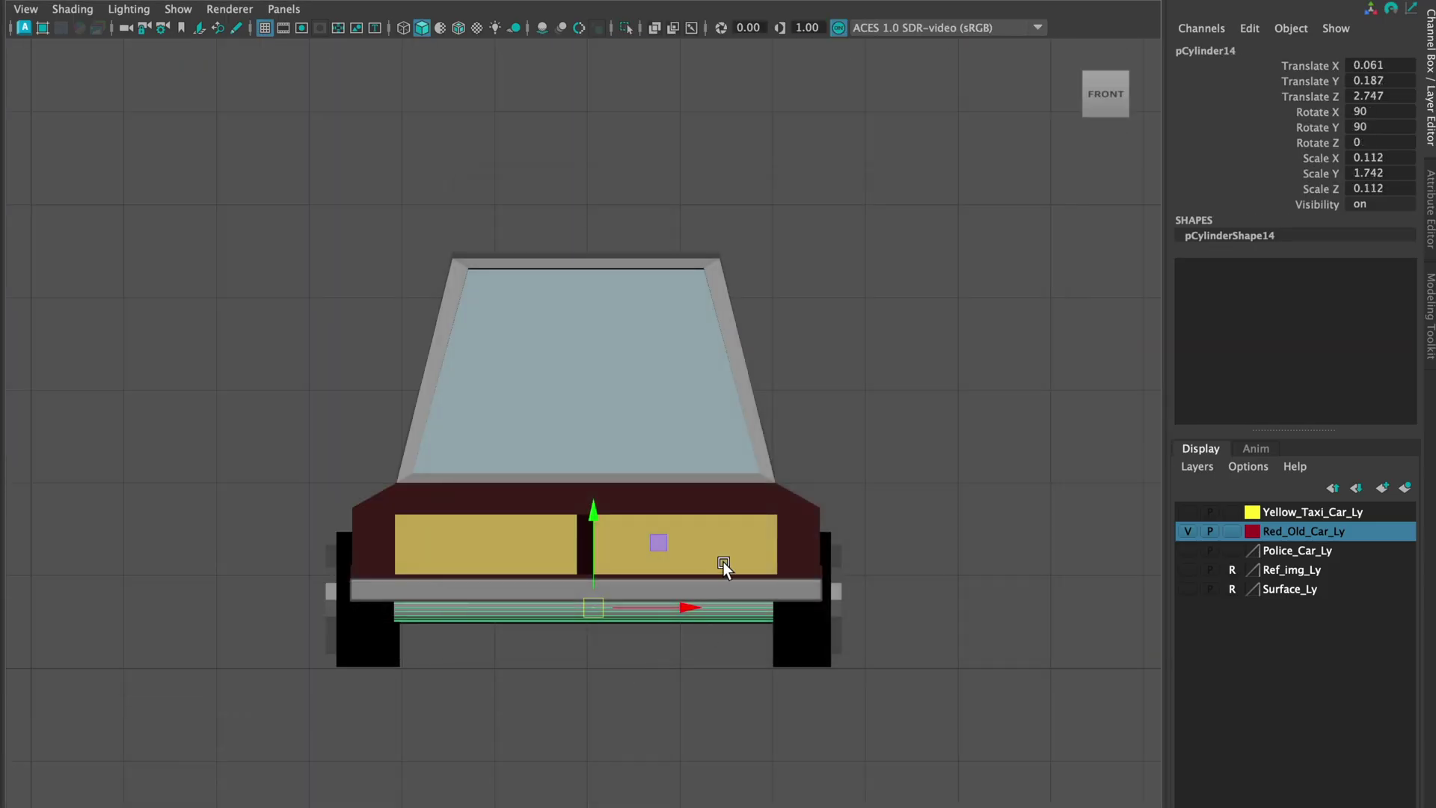
pyautogui.press('f')
pyautogui.scroll(-8, 720, 557)
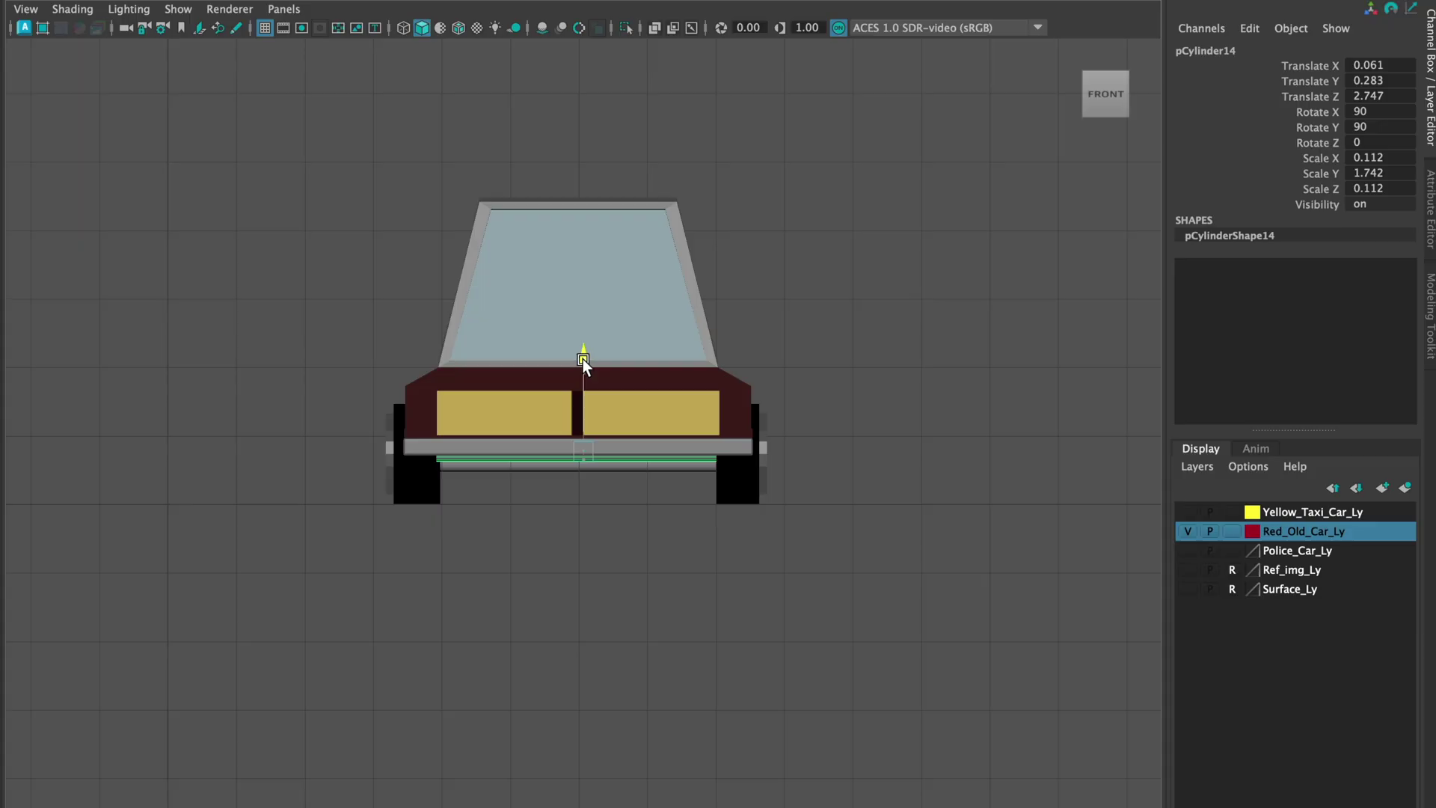
pyautogui.click(589, 517)
pyautogui.hotkey('ctrl', 'z')
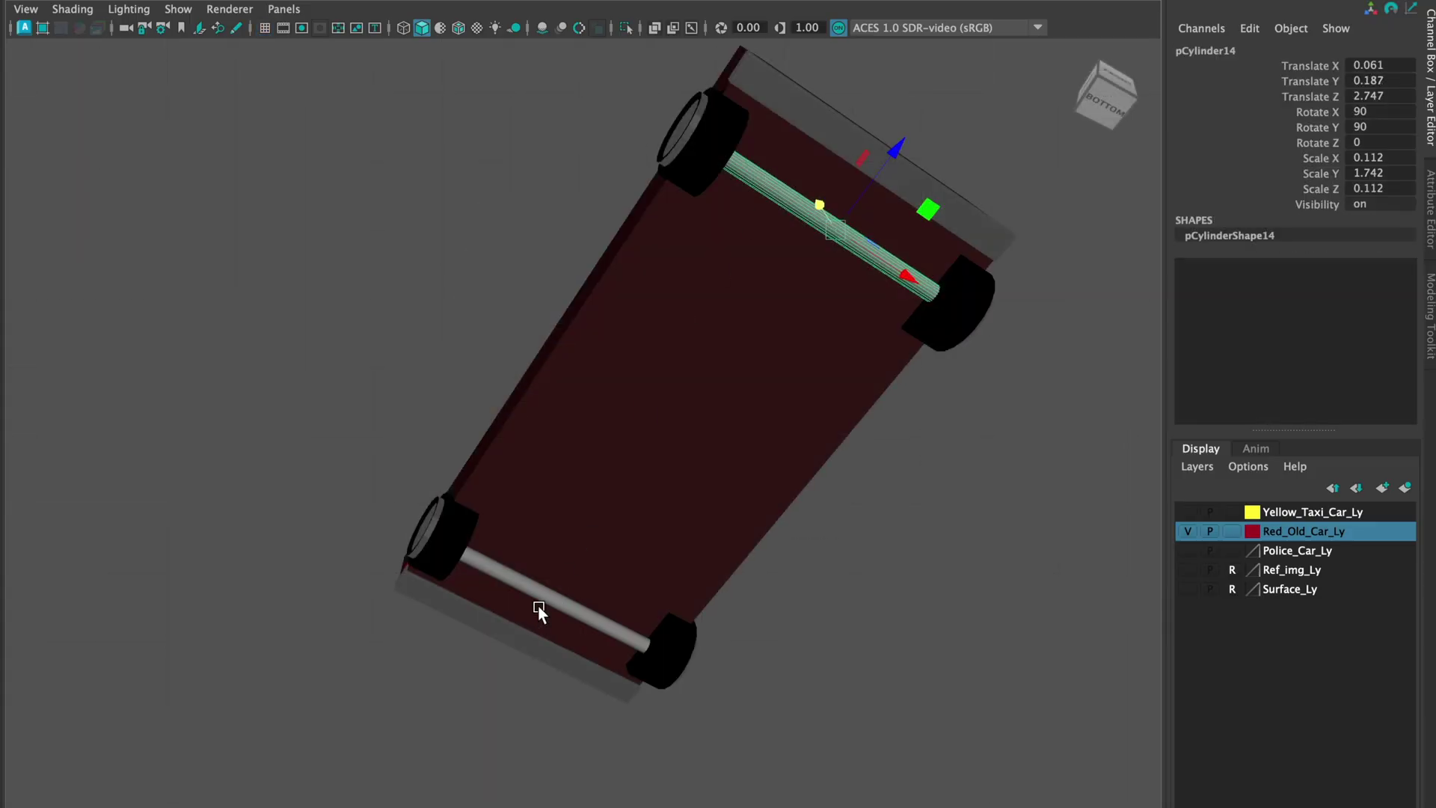
# Raise the red car's two axles together in the front view, bringing pCylinder15 to Translate Y 0.231
pyautogui.click(537, 605)
pyautogui.press('space')
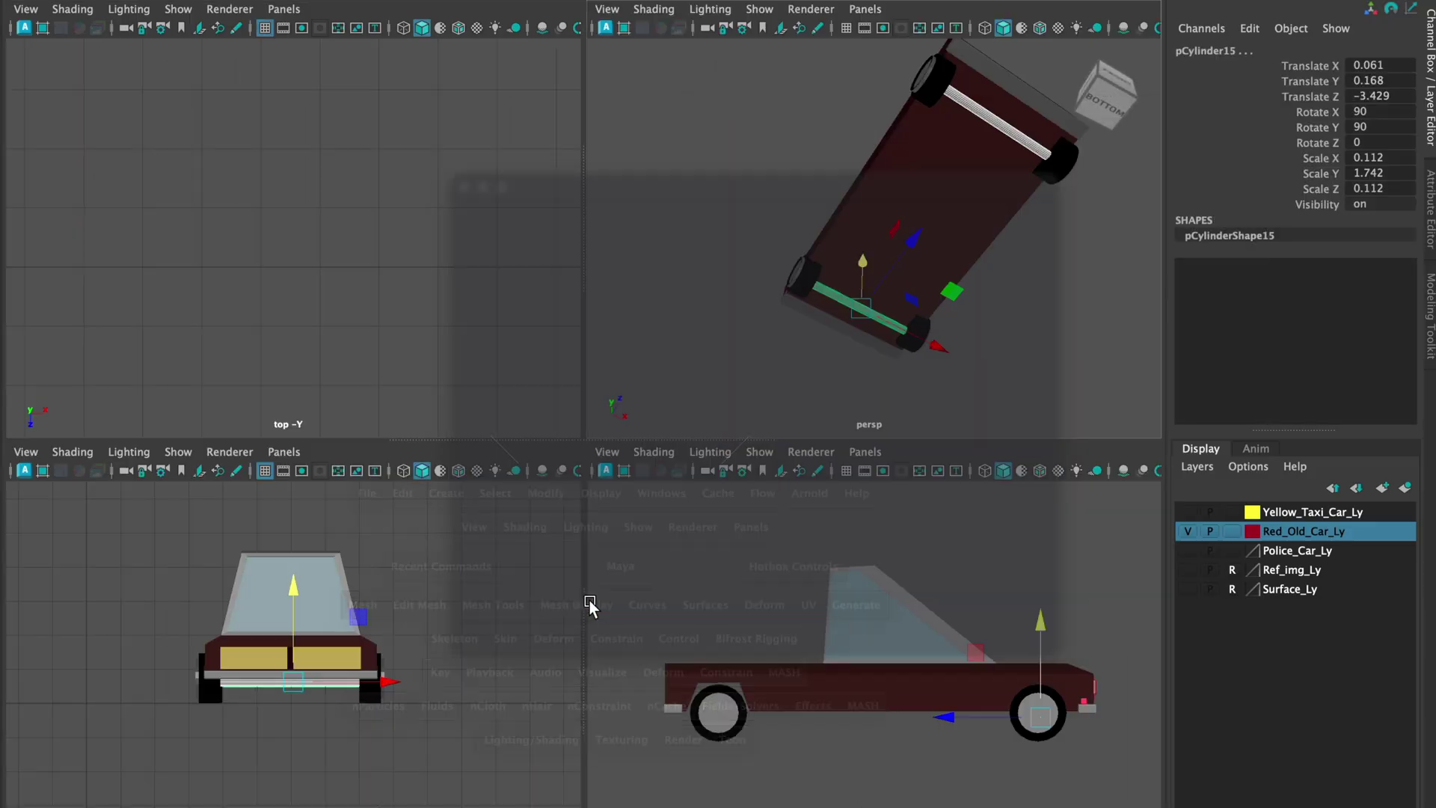
pyautogui.press('space')
pyautogui.moveTo(579, 370); pyautogui.dragTo(581, 360)
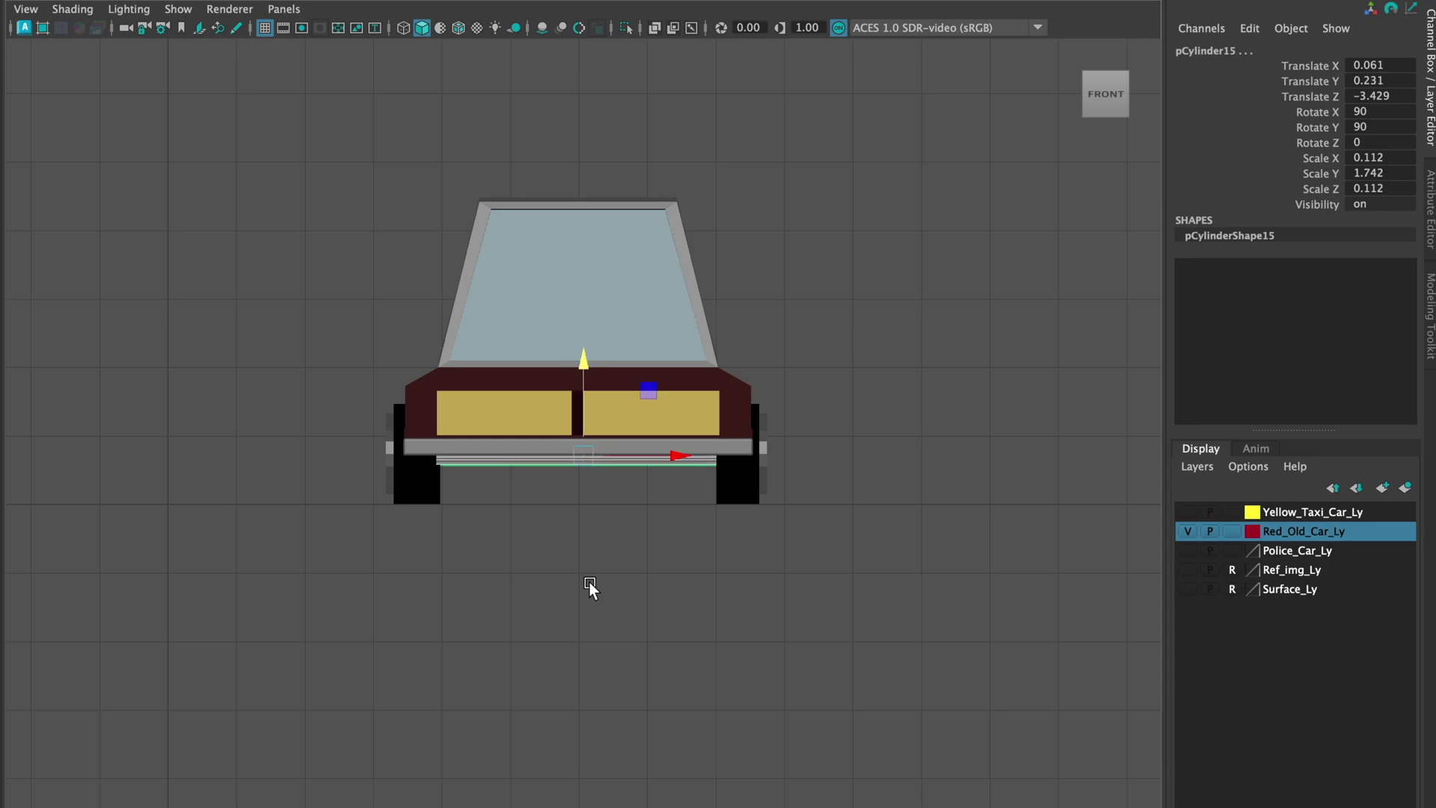
pyautogui.click(582, 549)
# Check the raised axles and the whole red car in the front and perspective views
pyautogui.scroll(4, 578, 535)
pyautogui.scroll(3, 579, 535)
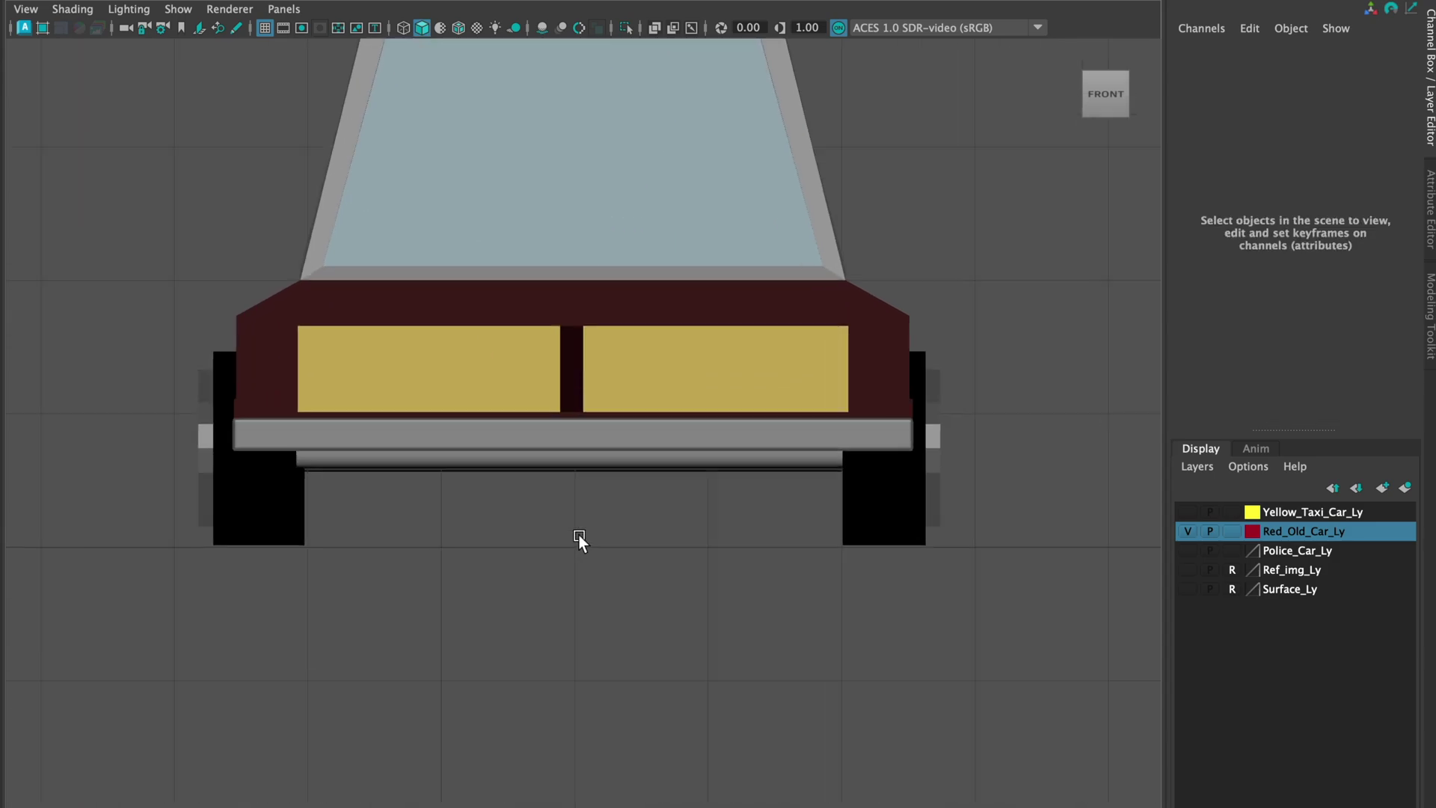
pyautogui.keyDown('alt'); pyautogui.moveTo(622, 545); pyautogui.dragTo(643, 544); pyautogui.keyUp('alt')
pyautogui.press('space')
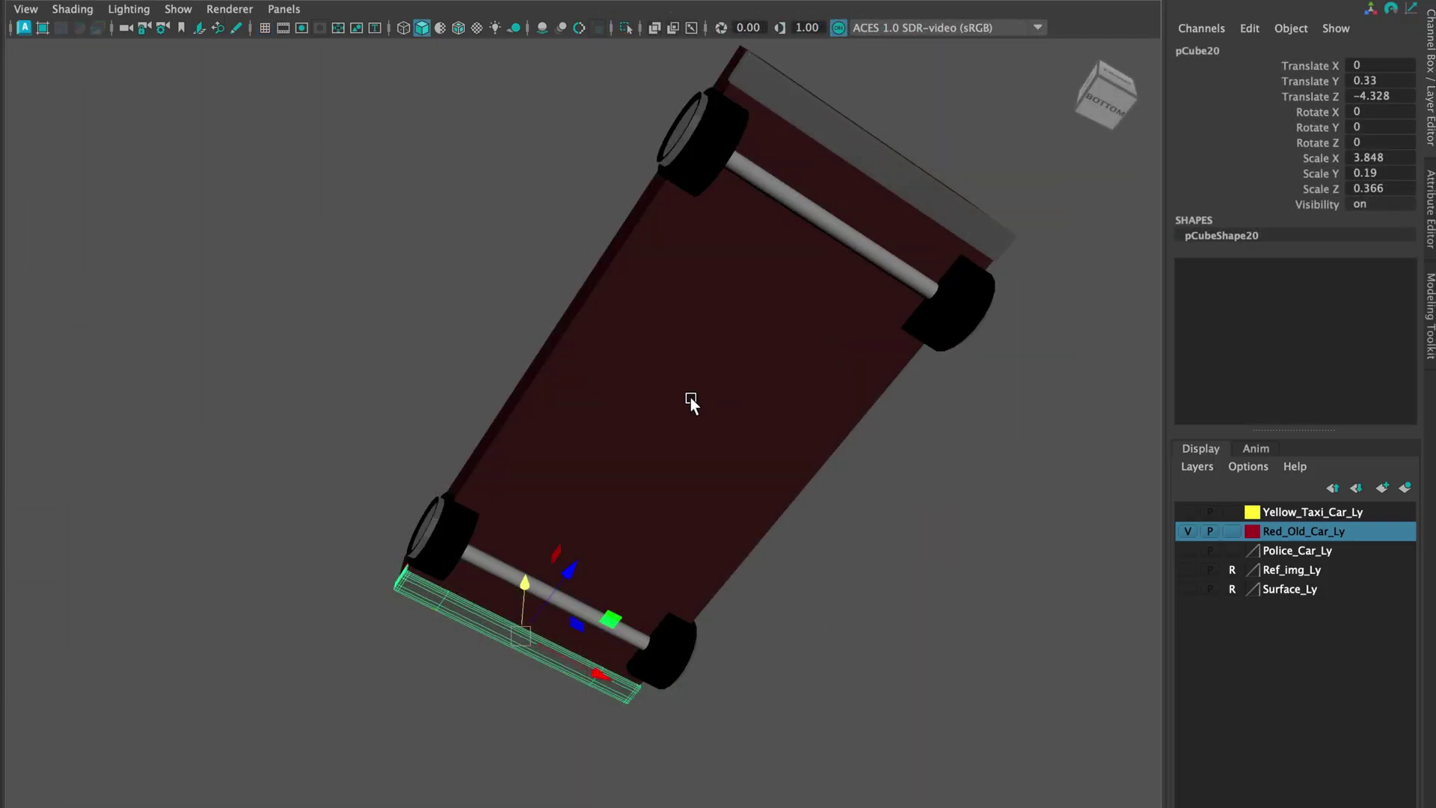
pyautogui.click(690, 397)
pyautogui.click(885, 522)
pyautogui.keyDown('alt'); pyautogui.moveTo(991, 404); pyautogui.dragTo(723, 532); pyautogui.keyUp('alt')
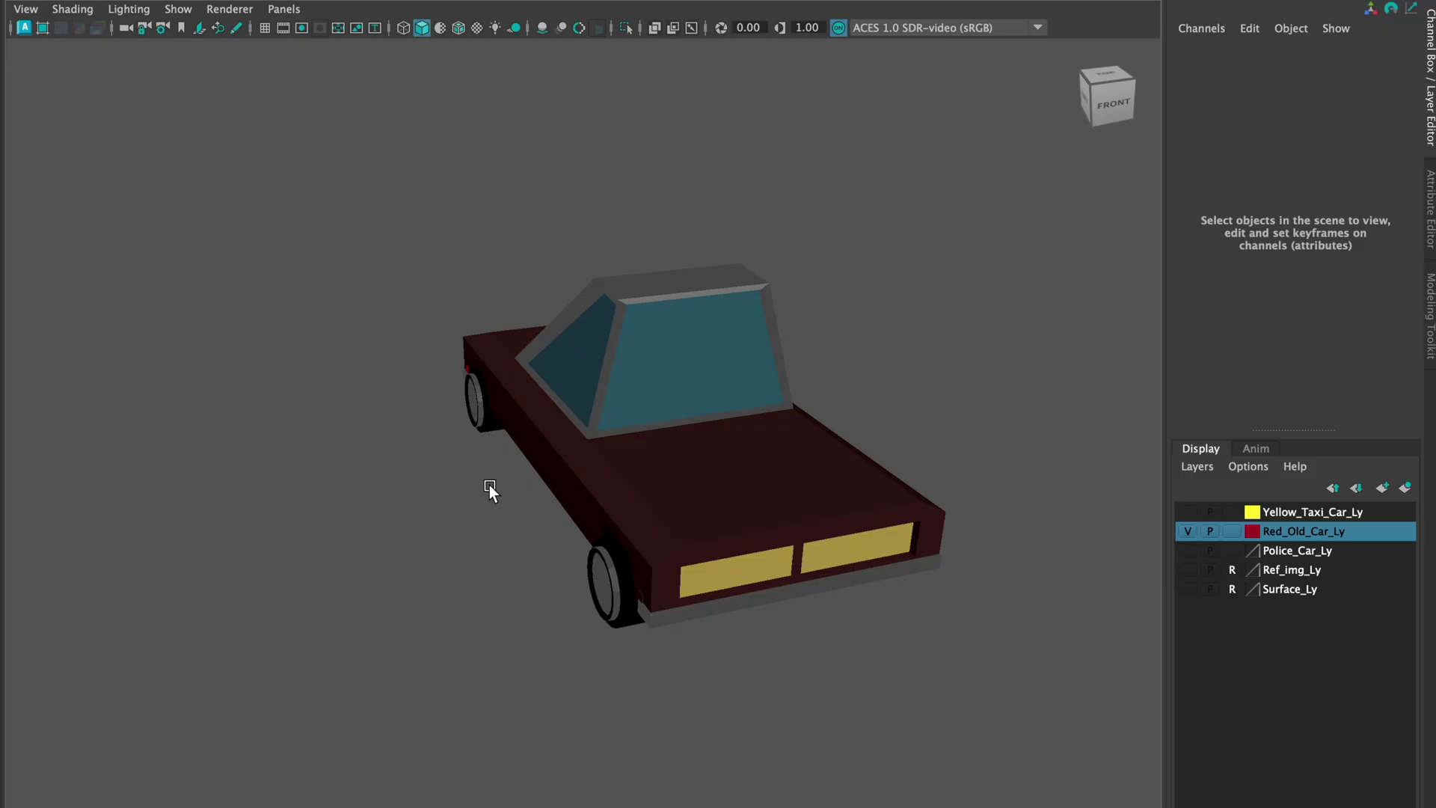
pyautogui.keyDown('alt'); pyautogui.moveTo(489, 485); pyautogui.dragTo(644, 471); pyautogui.keyUp('alt')
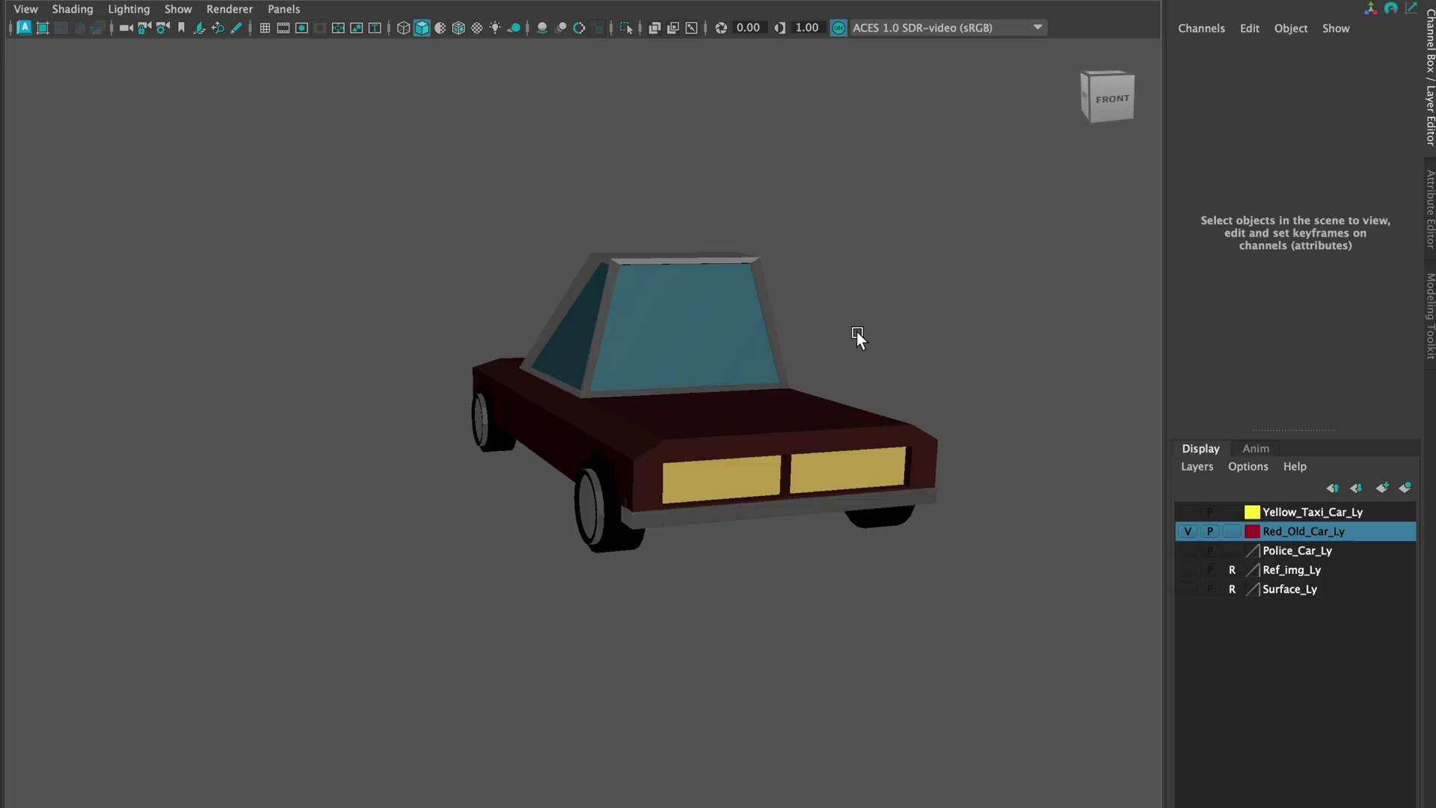
# Open scene version 0069 from White_Kitchen_Project and set that folder as the current project
pyautogui.hotkey('ctrl', 'o')
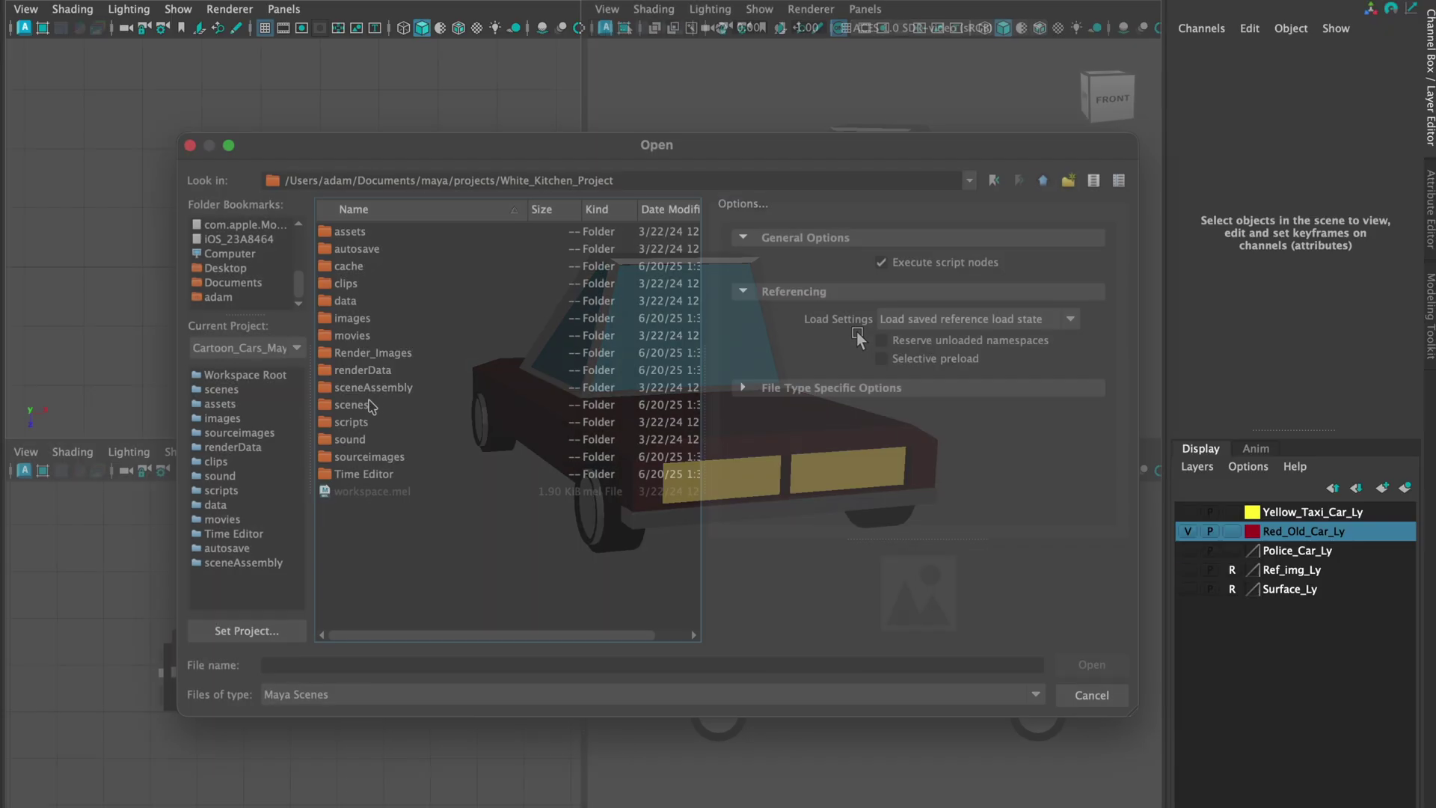
pyautogui.scroll(-5, 424, 376)
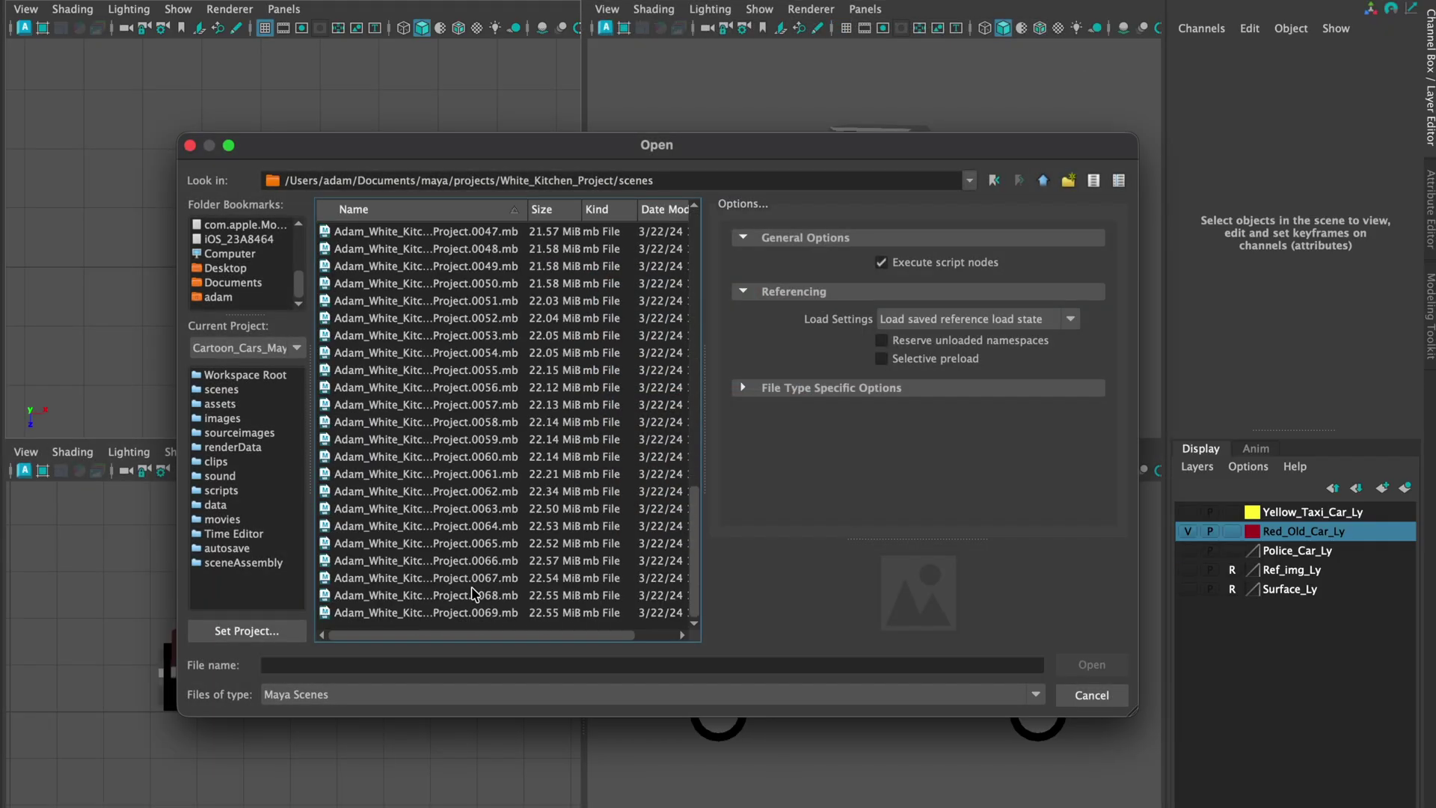
pyautogui.click(470, 612)
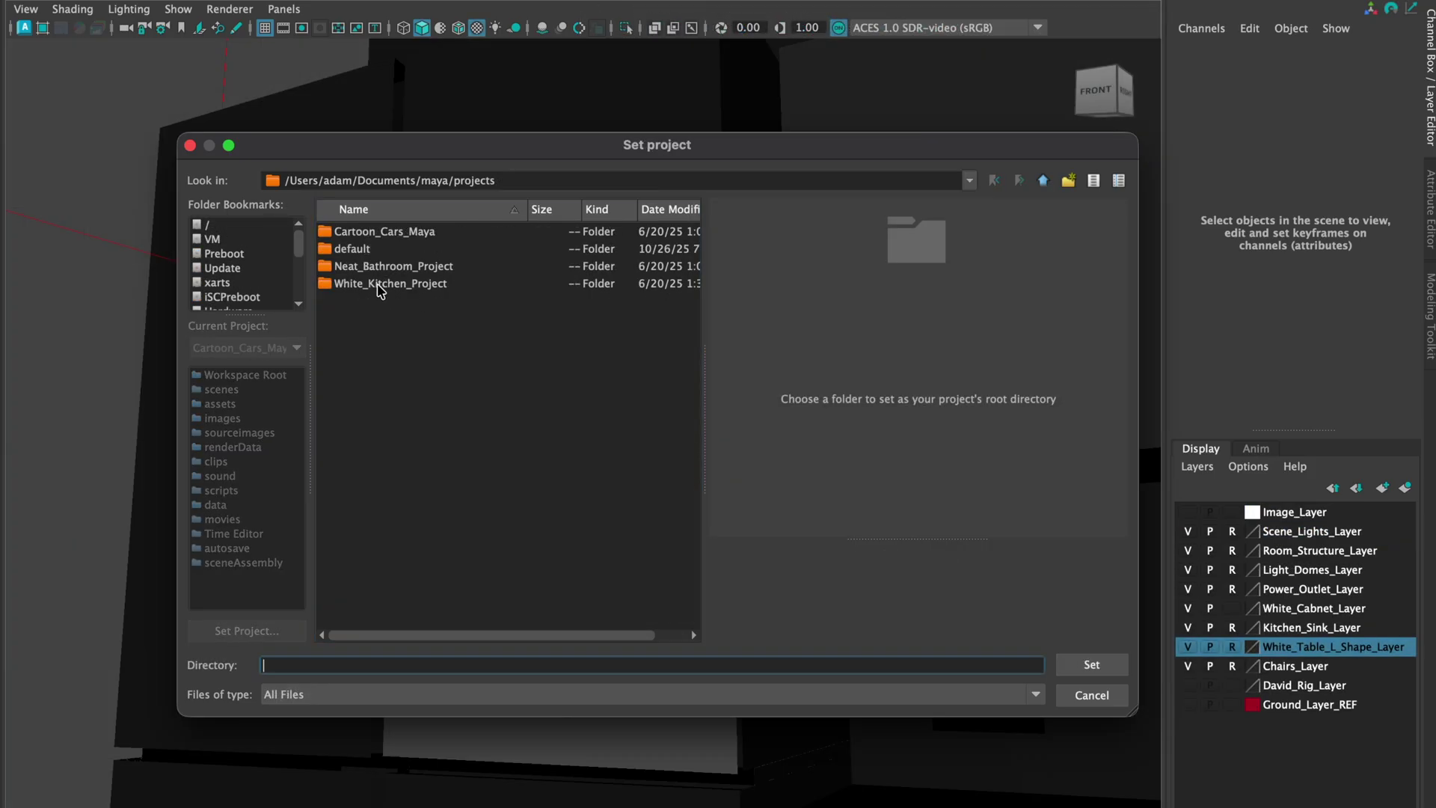
pyautogui.doubleClick(380, 287)
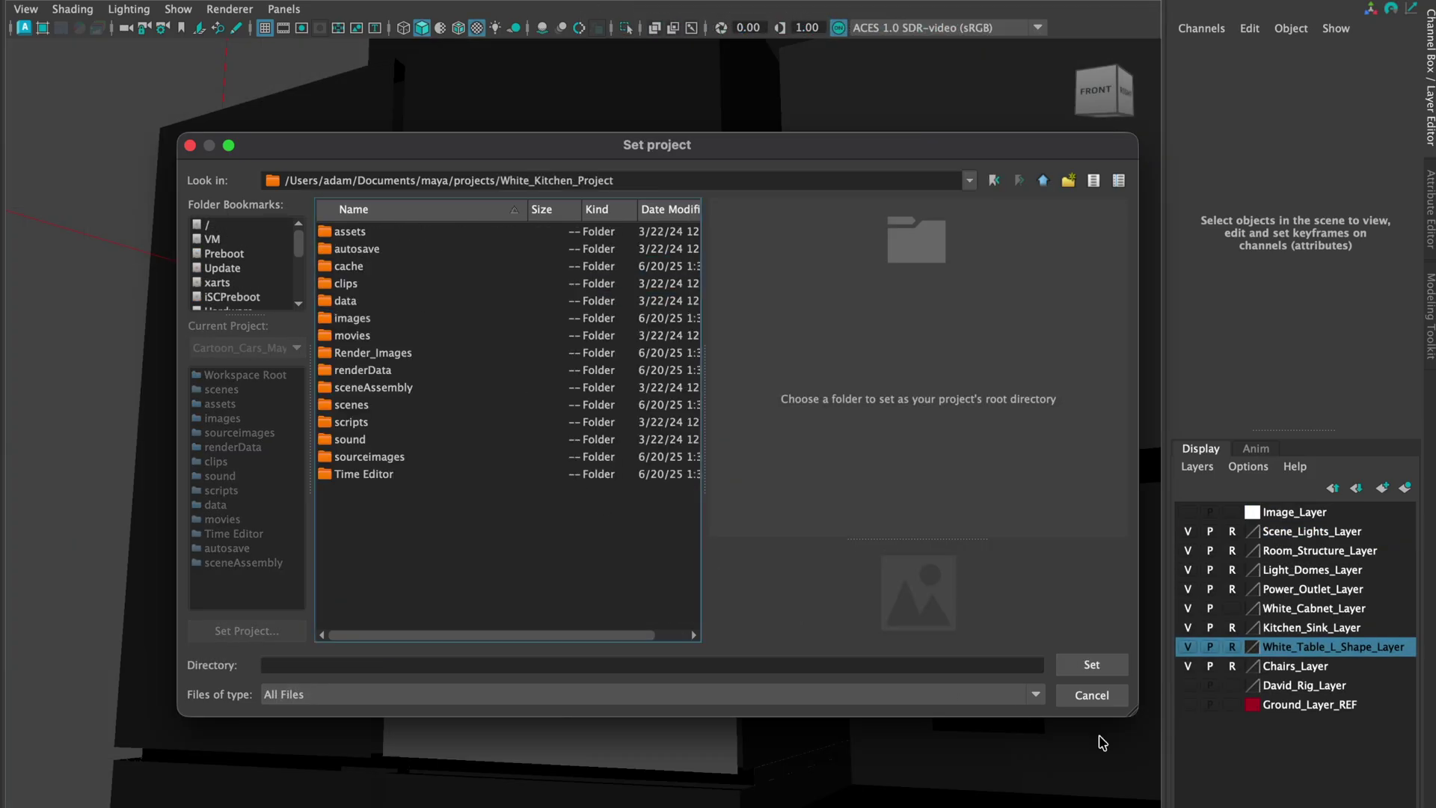
pyautogui.click(1091, 664)
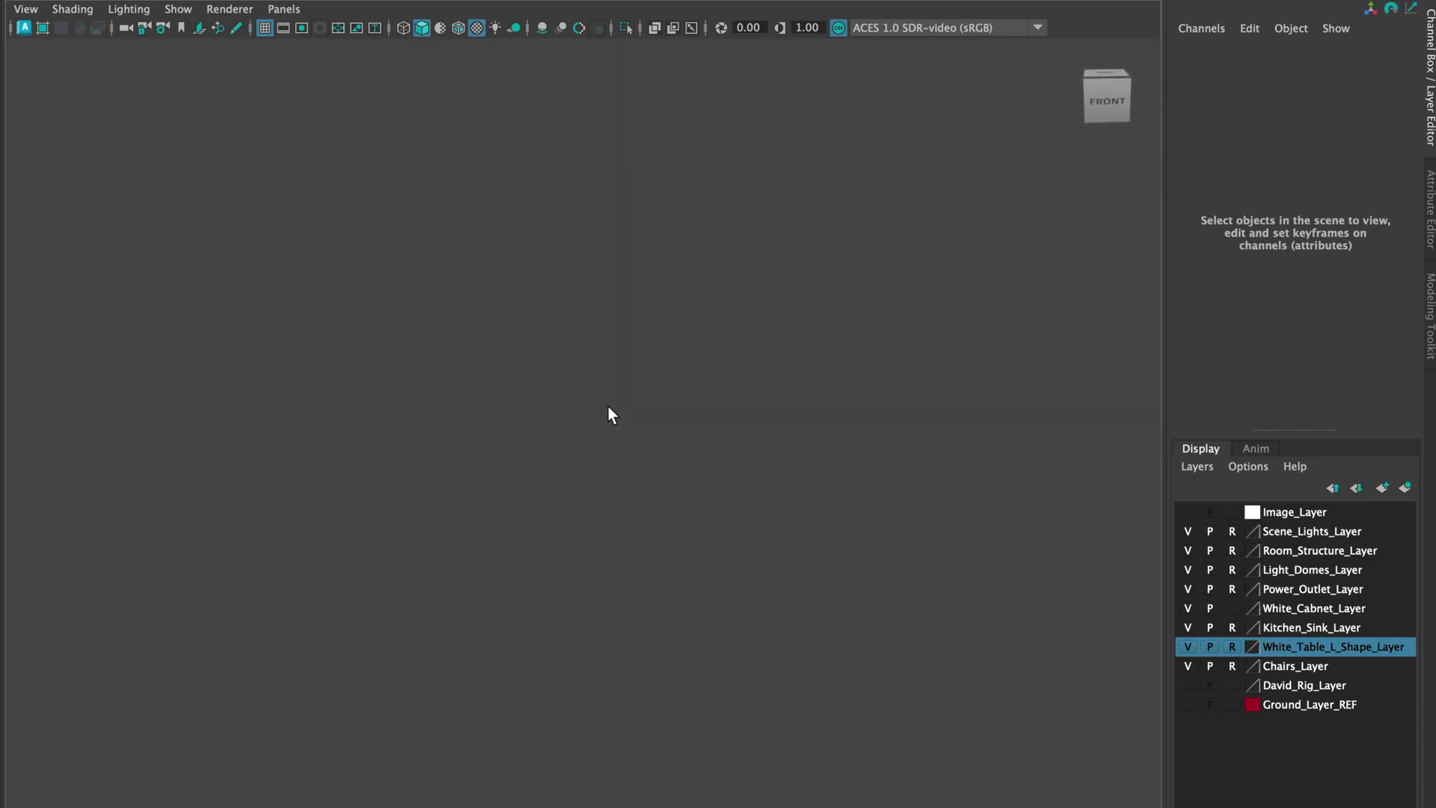
# Switch the empty front-view panel to the camera looking into the kitchen and maximize it
pyautogui.press('space')
pyautogui.click(177, 451)
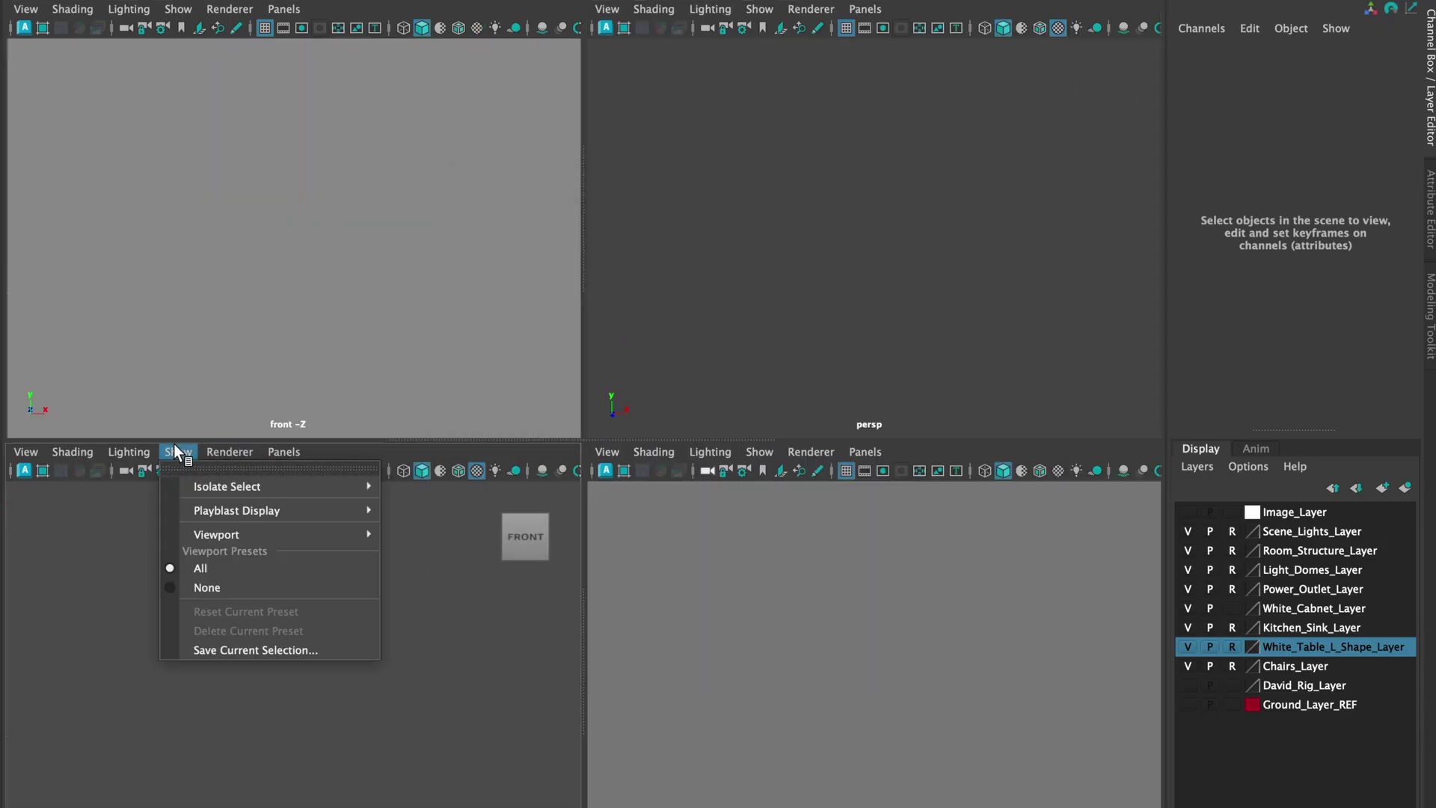
pyautogui.moveTo(277, 451)
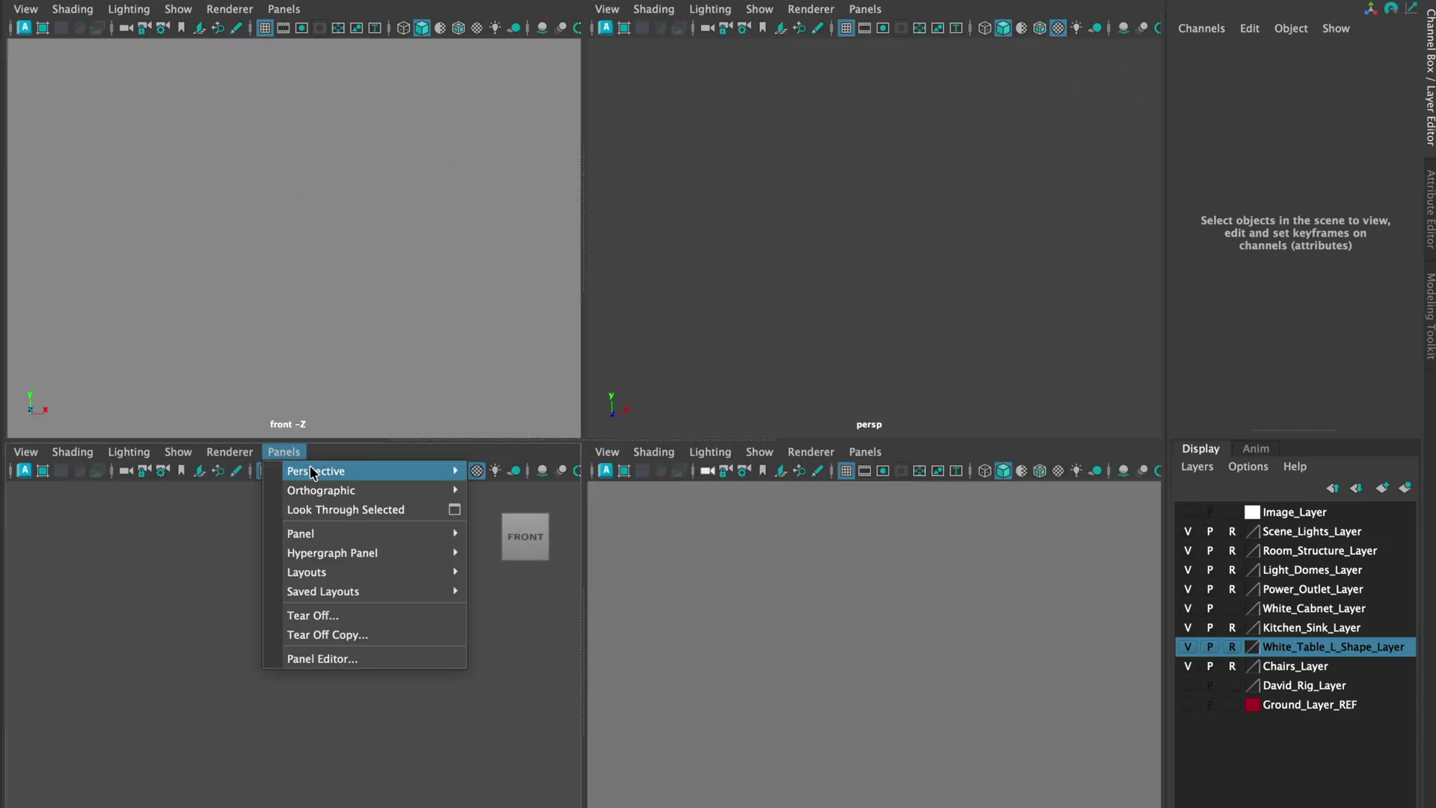
pyautogui.moveTo(311, 471)
pyautogui.click(564, 471)
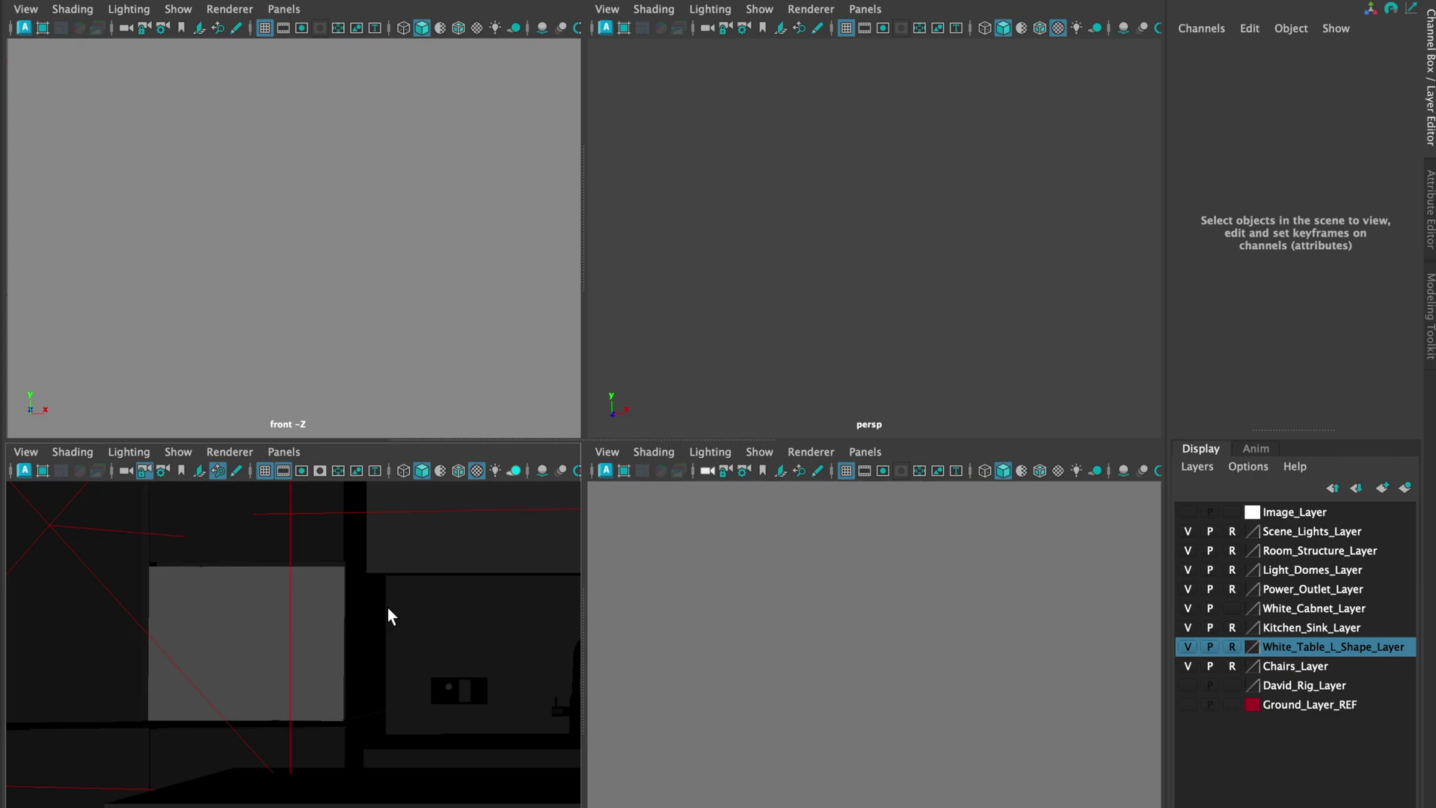
pyautogui.press('space')
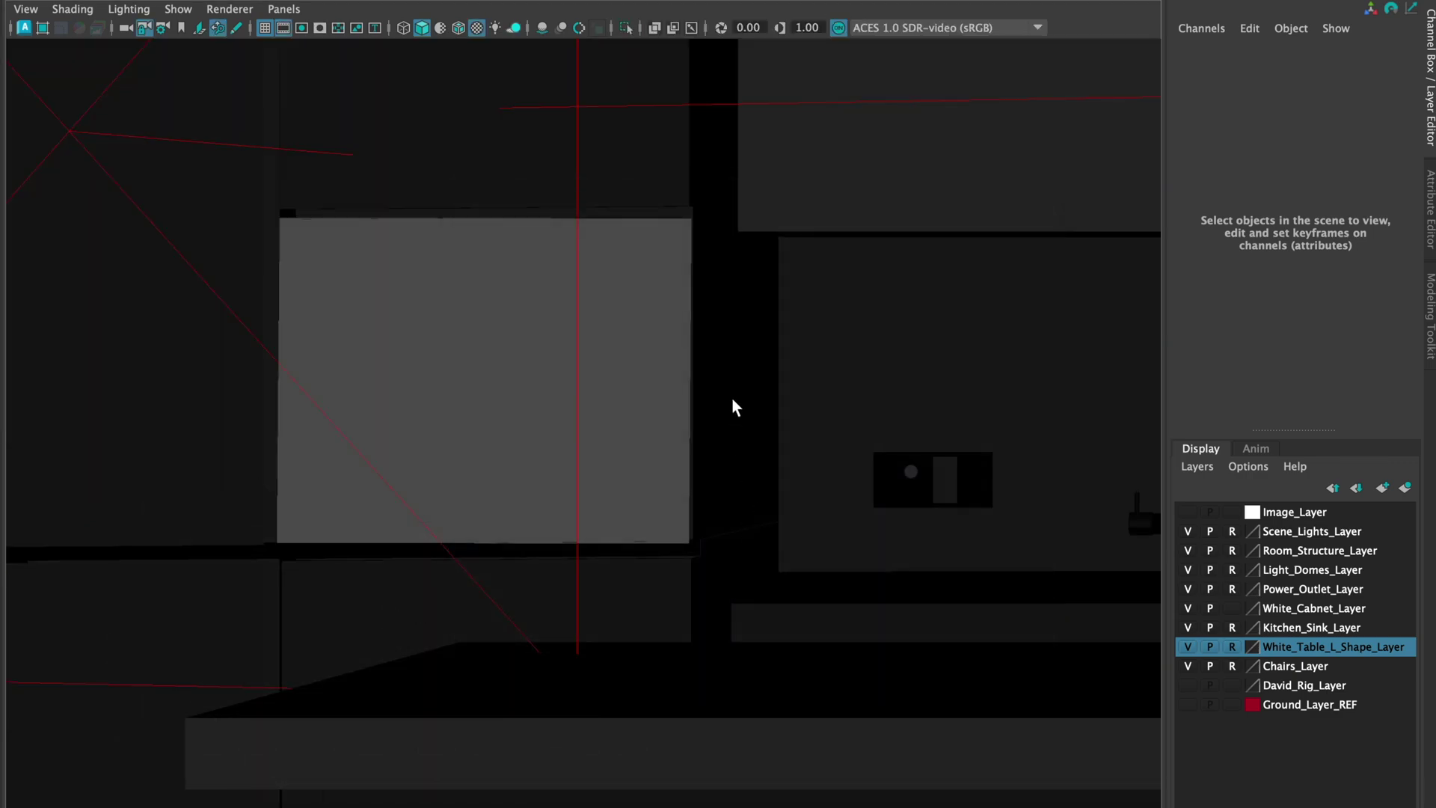
# Display the kitchen camera view with scene lighting and shadows, and hide the Lighting, Shading & Rendering objects there
pyautogui.moveTo(734, 368); pyautogui.dragTo(821, 561, button='right')
pyautogui.press('\\')
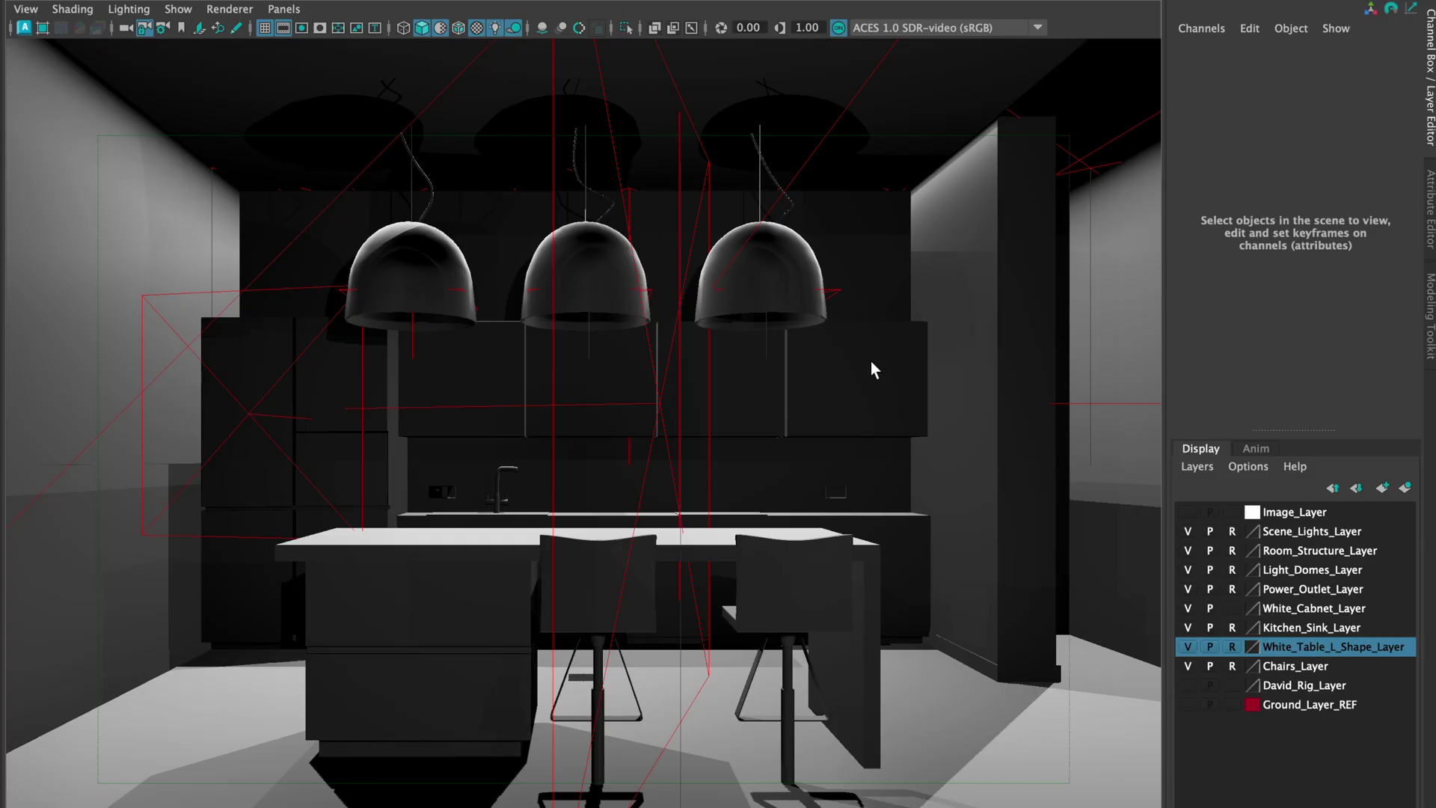
pyautogui.click(872, 368)
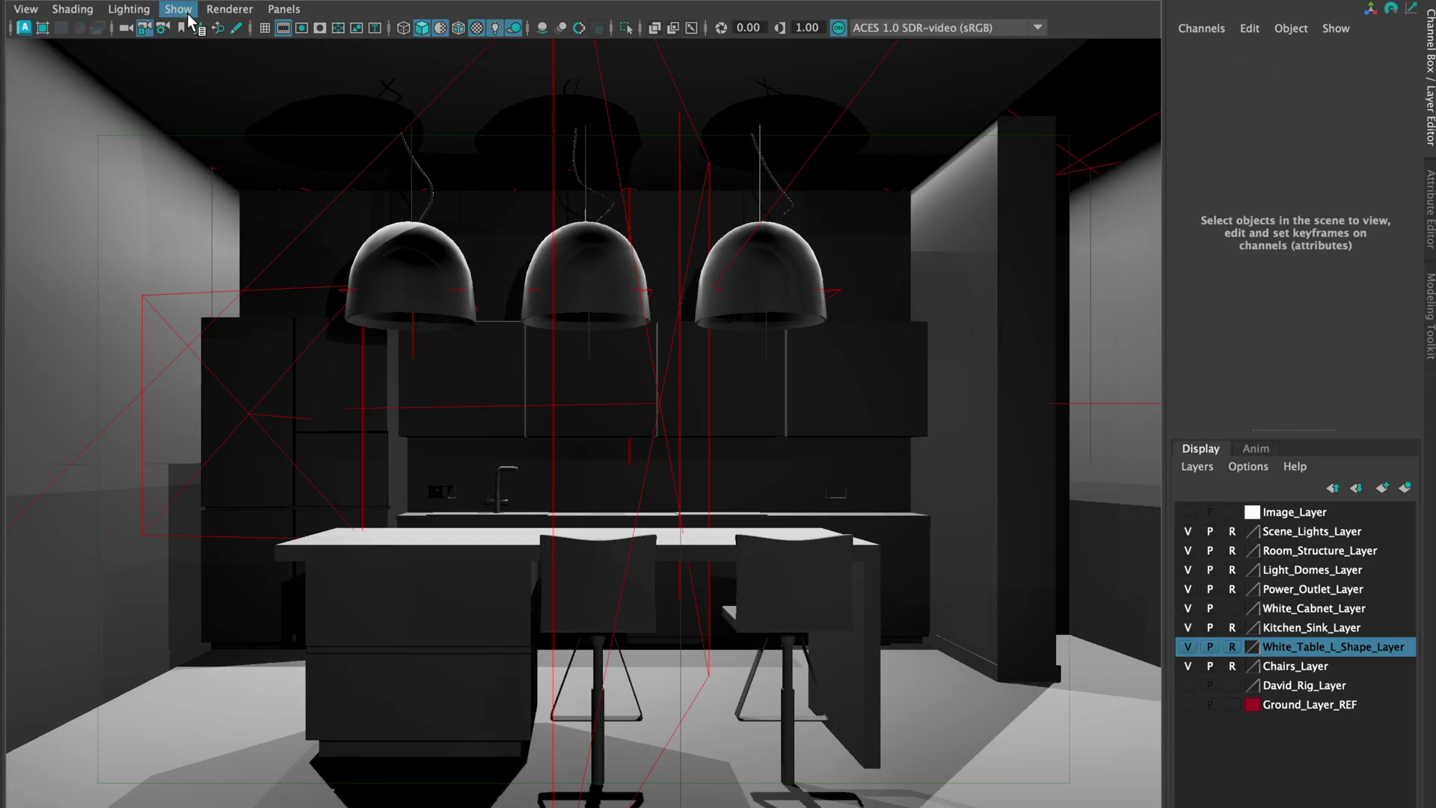
pyautogui.click(187, 11)
pyautogui.moveTo(336, 91)
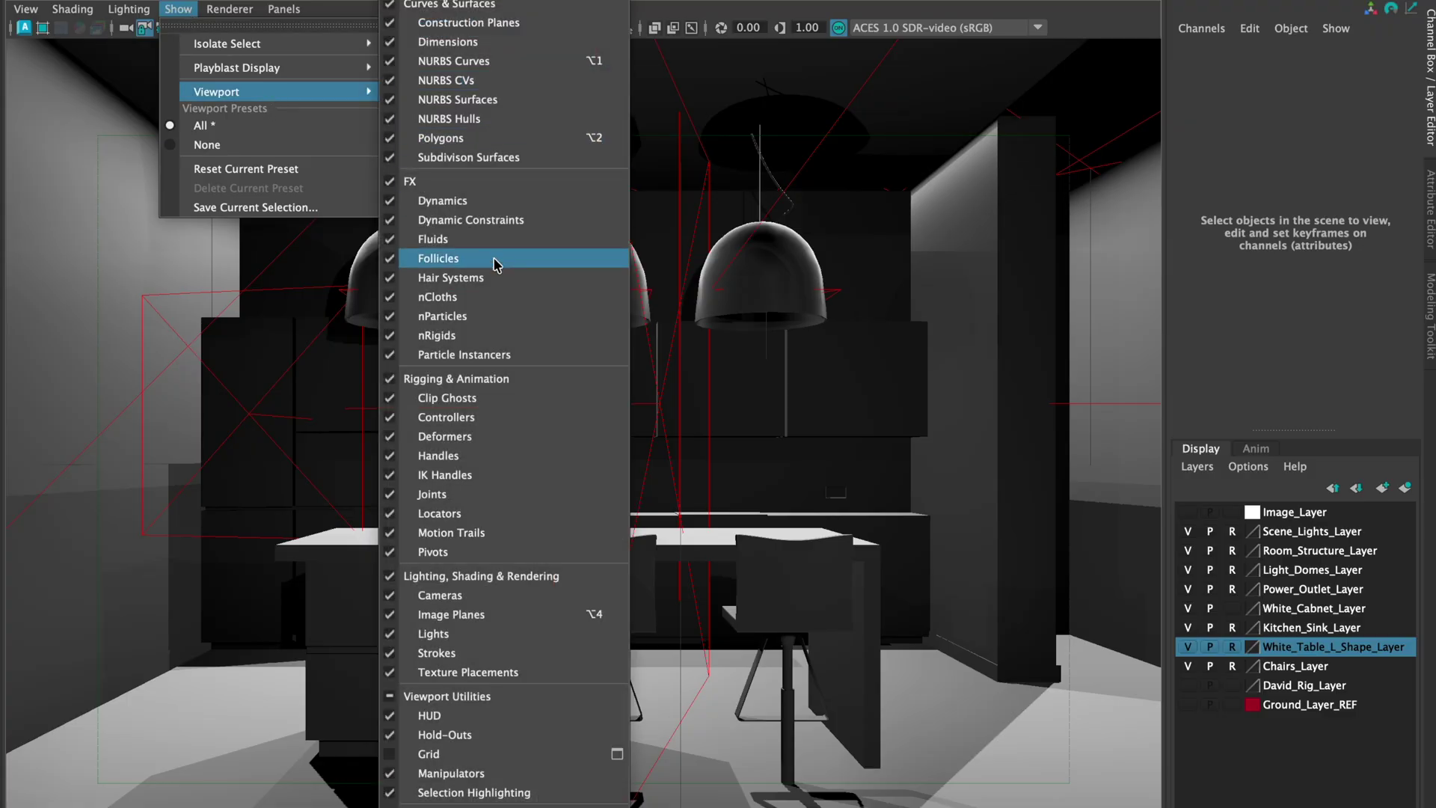
pyautogui.click(396, 576)
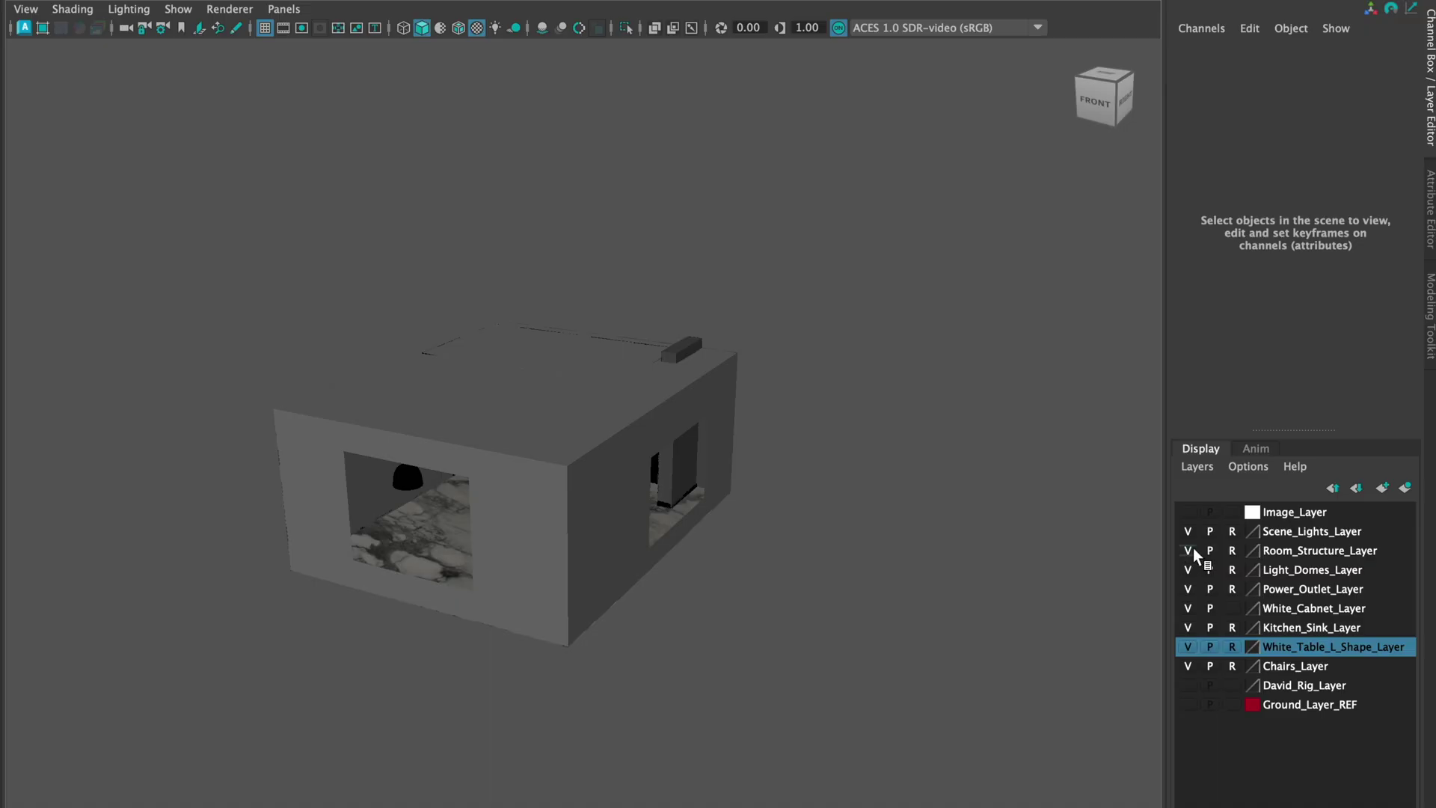
# Hide Room_Structure_Layer and turn off reference mode on all the kitchen layers, from Scene_Lights_Layer to Chairs_Layer
pyautogui.click(1188, 550)
pyautogui.keyDown('alt'); pyautogui.moveTo(458, 521); pyautogui.dragTo(614, 544); pyautogui.keyUp('alt')
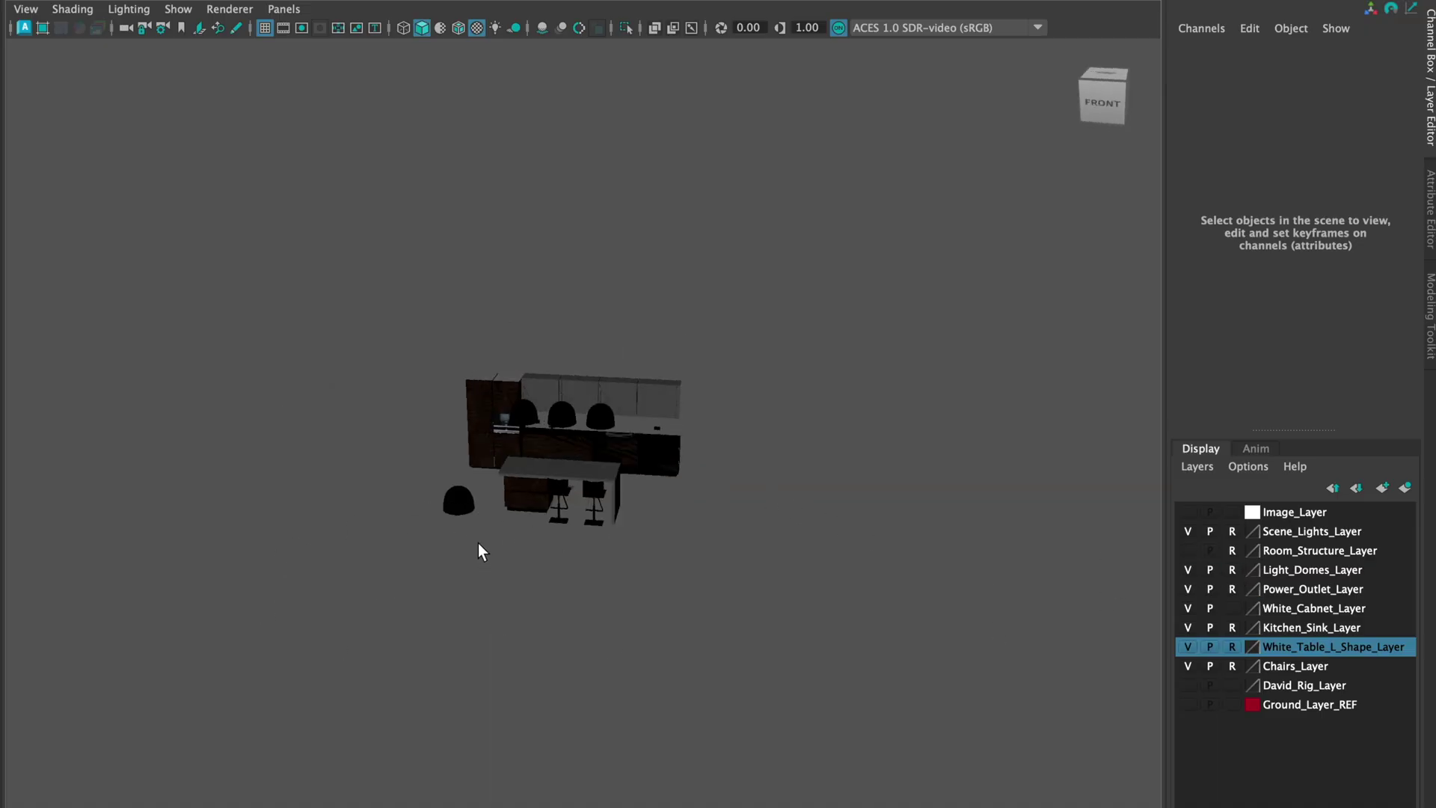
pyautogui.click(1237, 571)
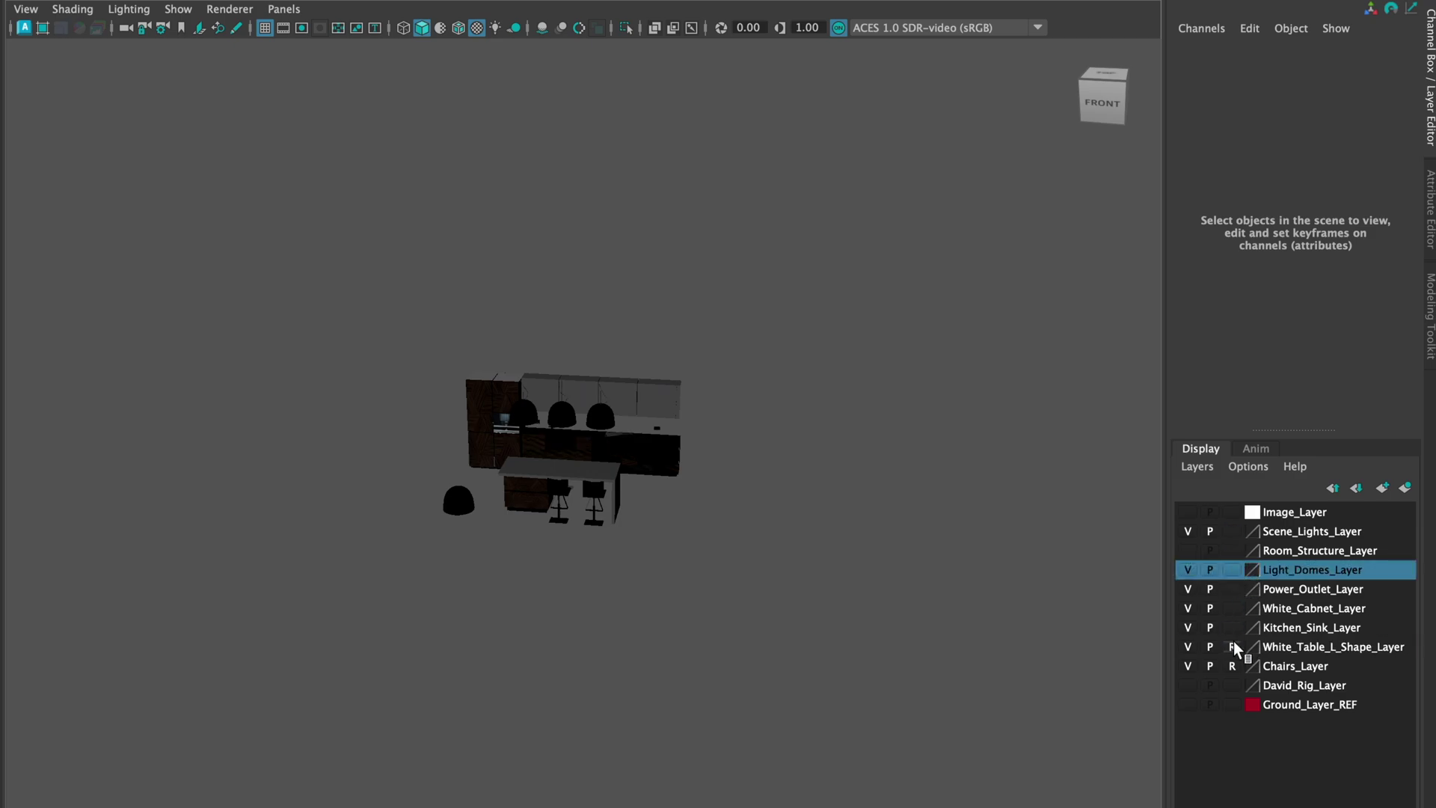
# Hide the stray lamp Light_Dome_5 standing apart from the kitchen
pyautogui.click(458, 500)
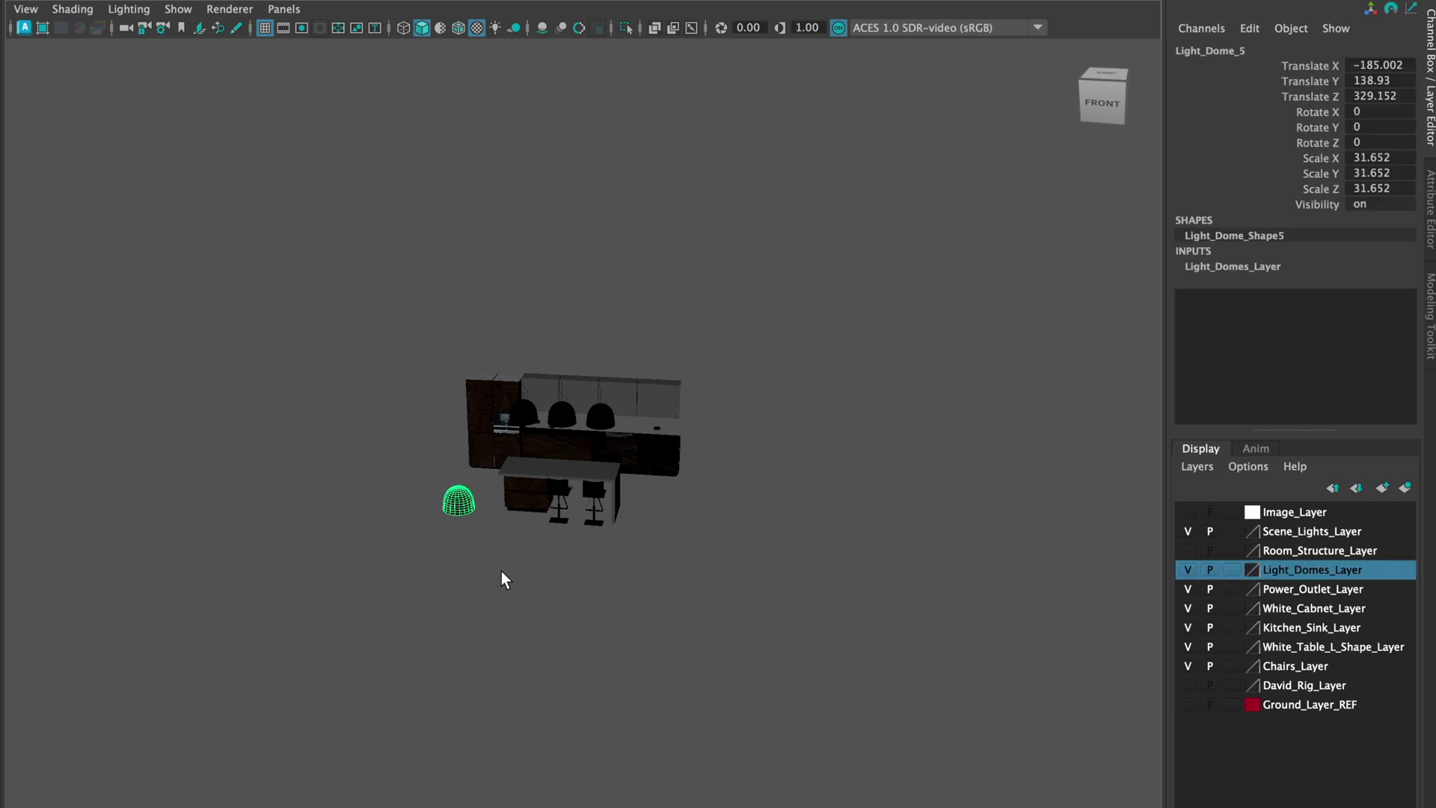
pyautogui.press('f')
pyautogui.hotkey('ctrl', 'h')
pyautogui.click(616, 598)
# Examine the chair seats and the whole kitchen in the perspective and camera views
pyautogui.scroll(-2, 653, 473)
pyautogui.click(775, 474)
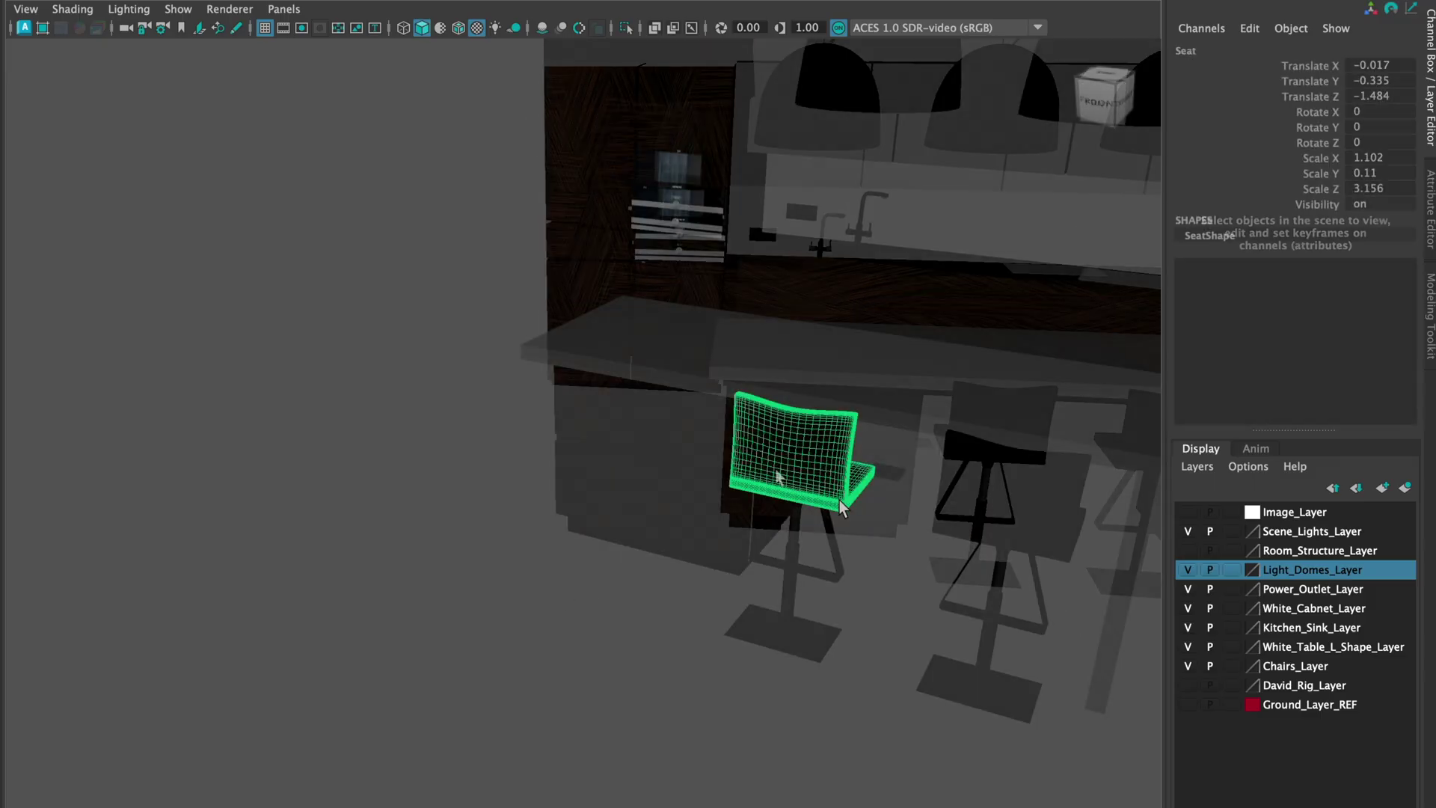
pyautogui.keyDown('alt'); pyautogui.moveTo(775, 474); pyautogui.dragTo(582, 527); pyautogui.keyUp('alt')
pyautogui.press('f')
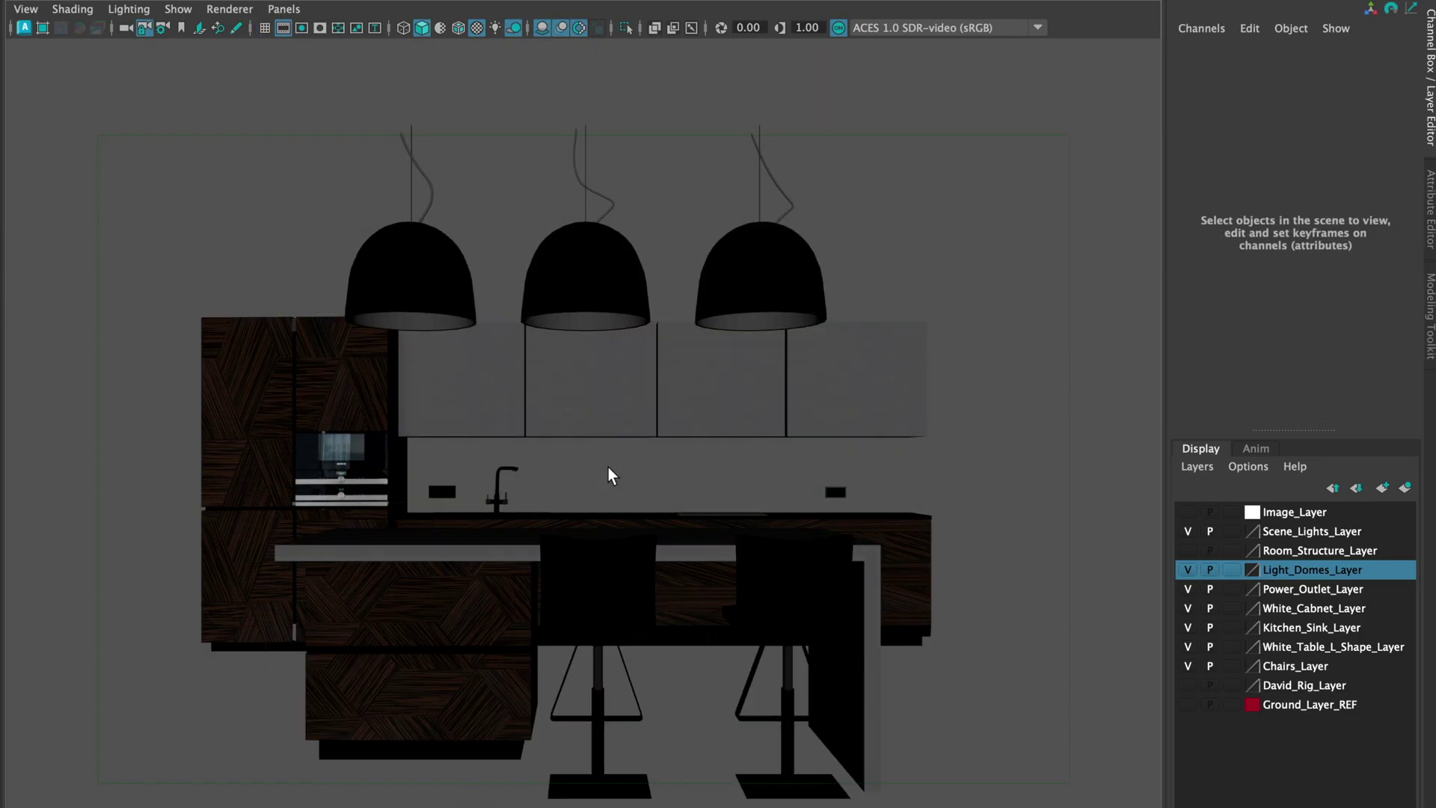
pyautogui.press('space')
pyautogui.press('space')
pyautogui.keyDown('alt'); pyautogui.moveTo(647, 415); pyautogui.dragTo(693, 383); pyautogui.keyUp('alt')
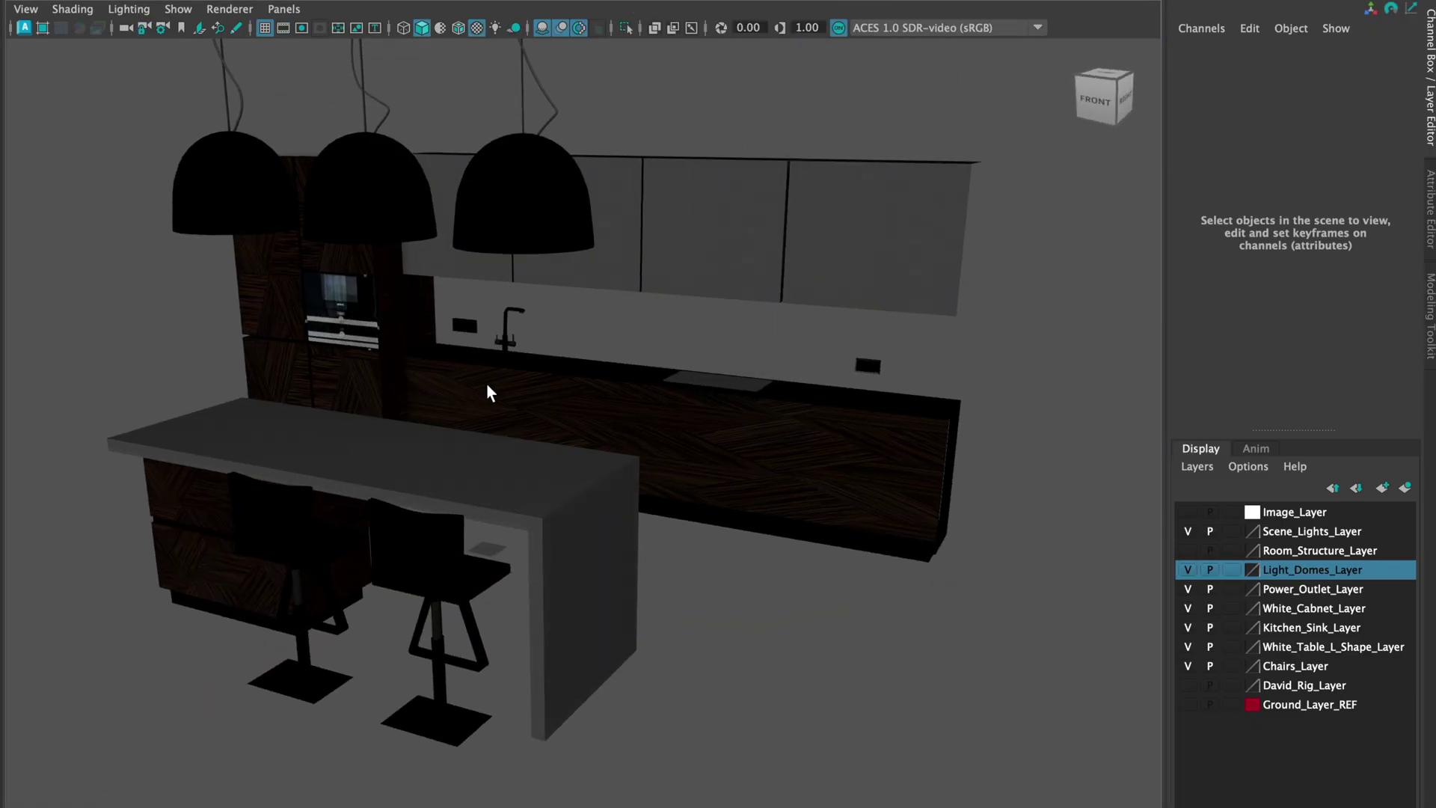
pyautogui.keyDown('alt'); pyautogui.moveTo(490, 392); pyautogui.dragTo(769, 454, button='middle'); pyautogui.keyUp('alt')
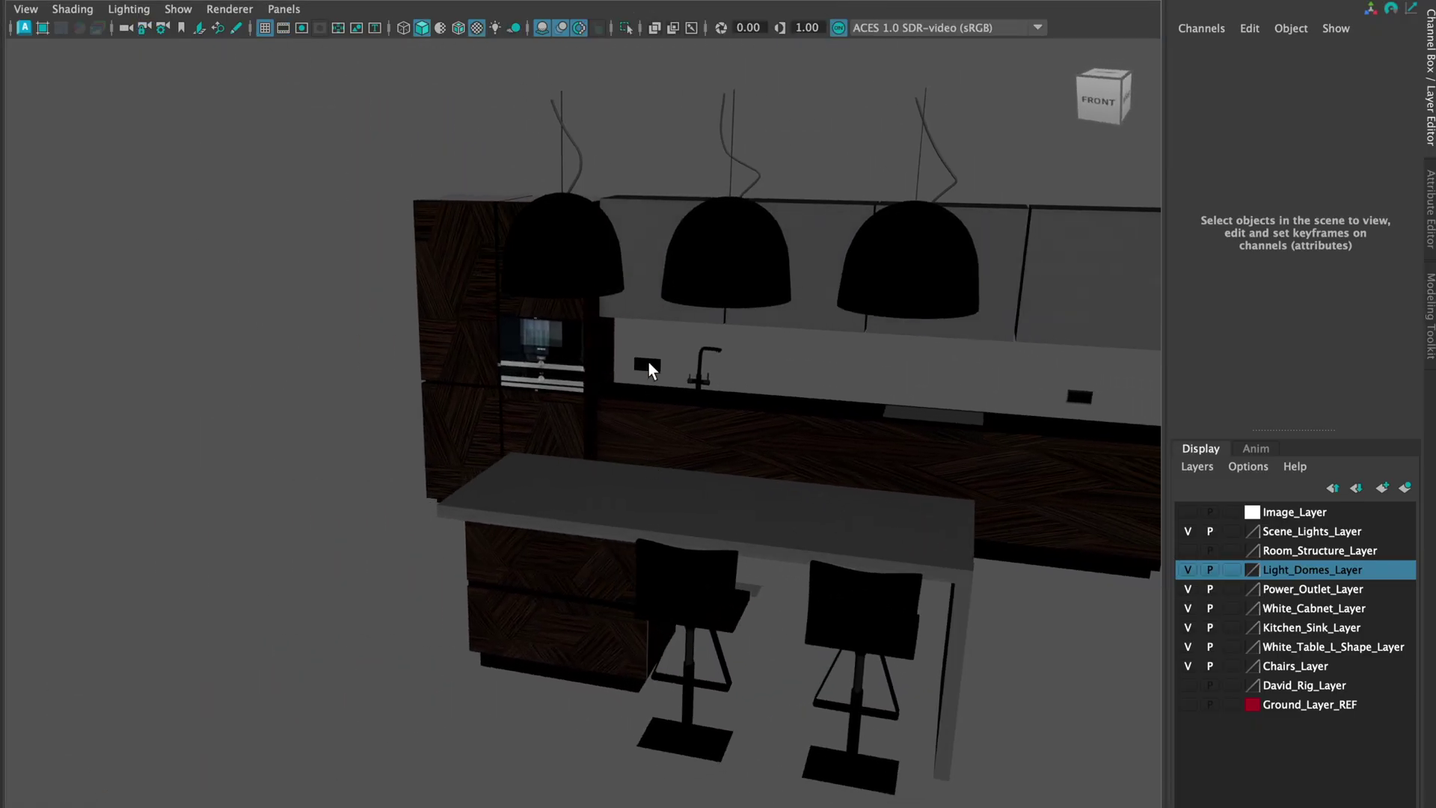
# Select the power outlet beside the kitchen faucet and move it back along its depth axis to Translate Z 0.076
pyautogui.click(649, 362)
pyautogui.press('f')
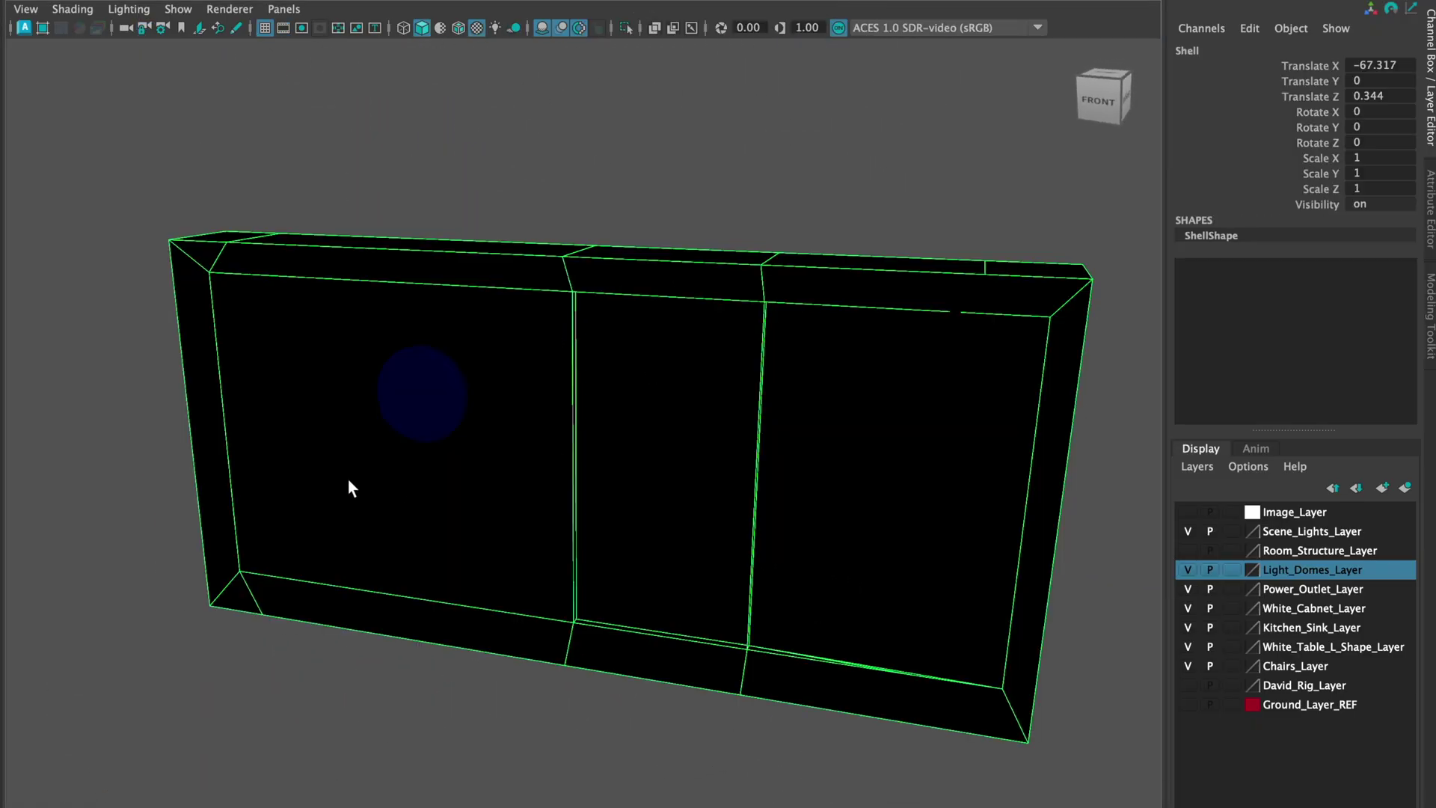
pyautogui.keyDown('alt'); pyautogui.moveTo(348, 479); pyautogui.dragTo(377, 462); pyautogui.keyUp('alt')
pyautogui.scroll(-6, 471, 483)
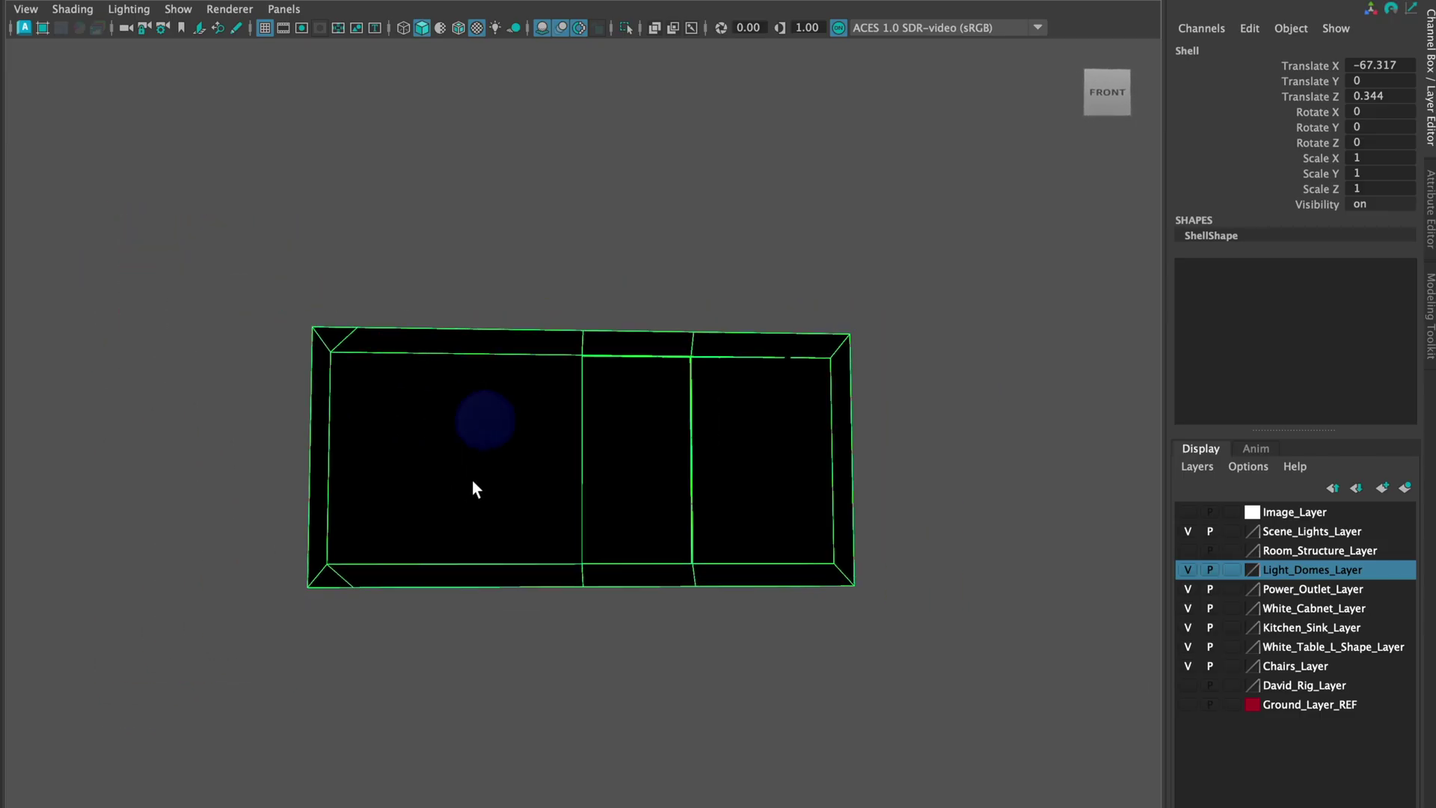
pyautogui.keyDown('alt'); pyautogui.moveTo(561, 419); pyautogui.dragTo(630, 492); pyautogui.keyUp('alt')
pyautogui.scroll(-6, 630, 492)
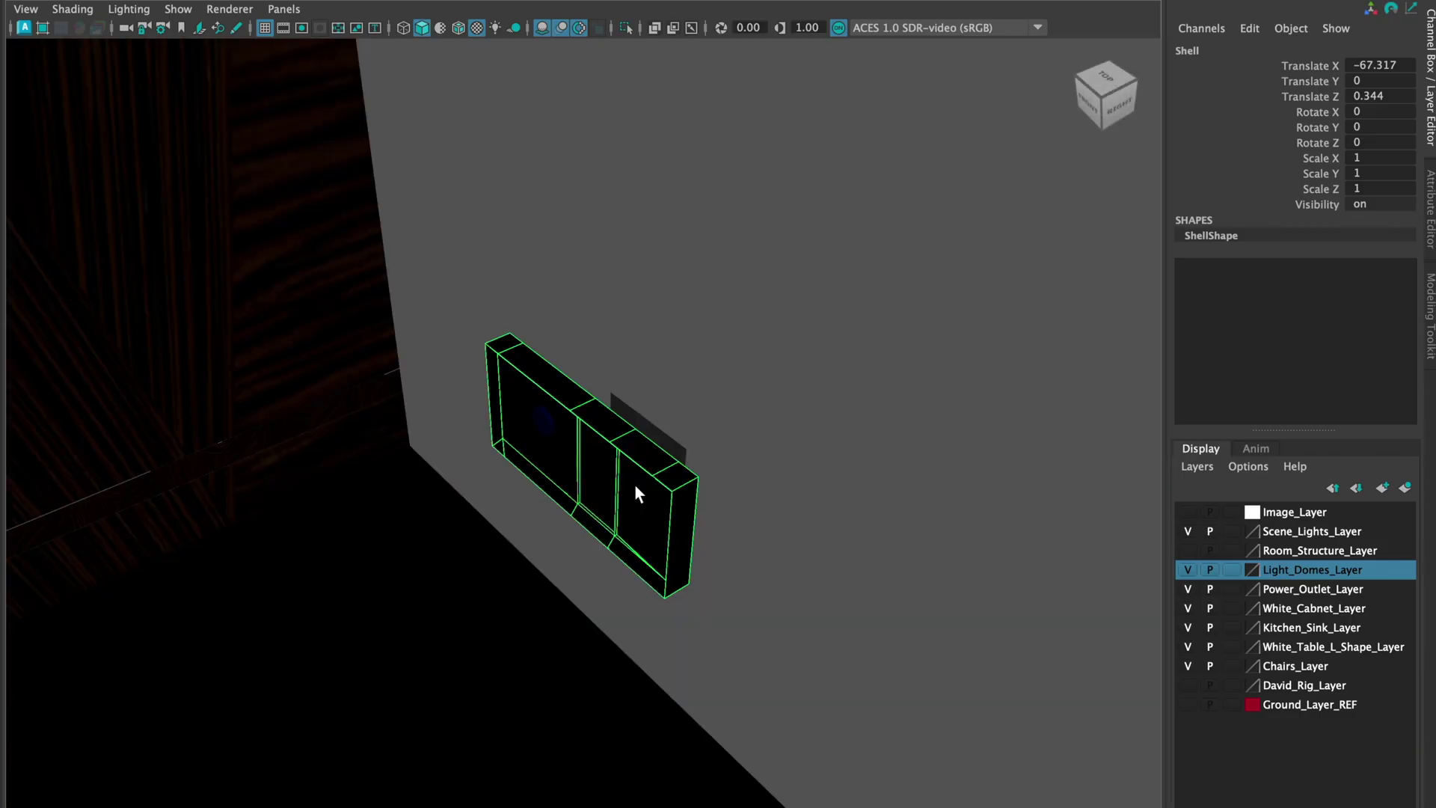
pyautogui.scroll(3, 634, 483)
pyautogui.keyDown('alt'); pyautogui.moveTo(631, 481); pyautogui.dragTo(607, 488); pyautogui.keyUp('alt')
pyautogui.press('w')
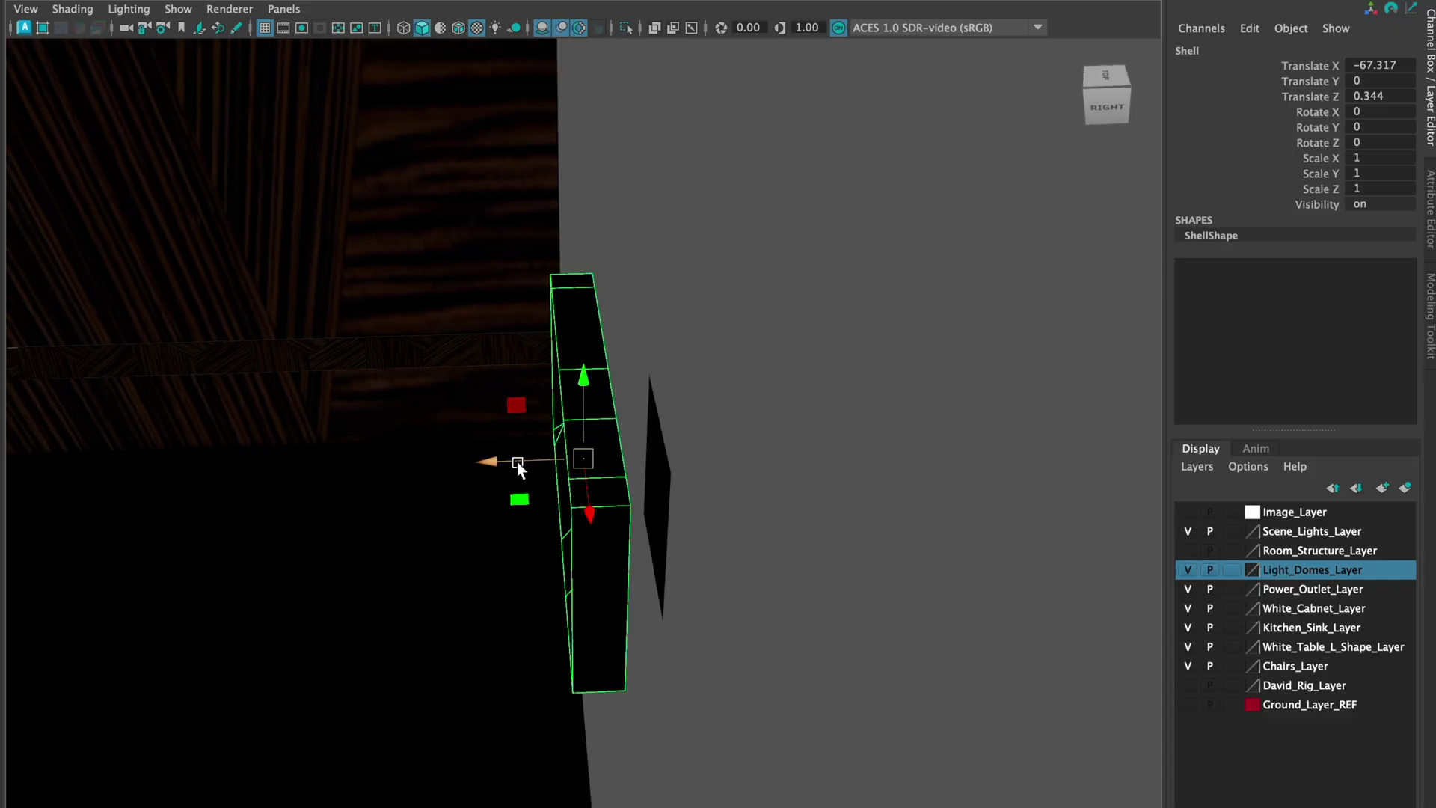
pyautogui.moveTo(503, 459); pyautogui.dragTo(627, 460)
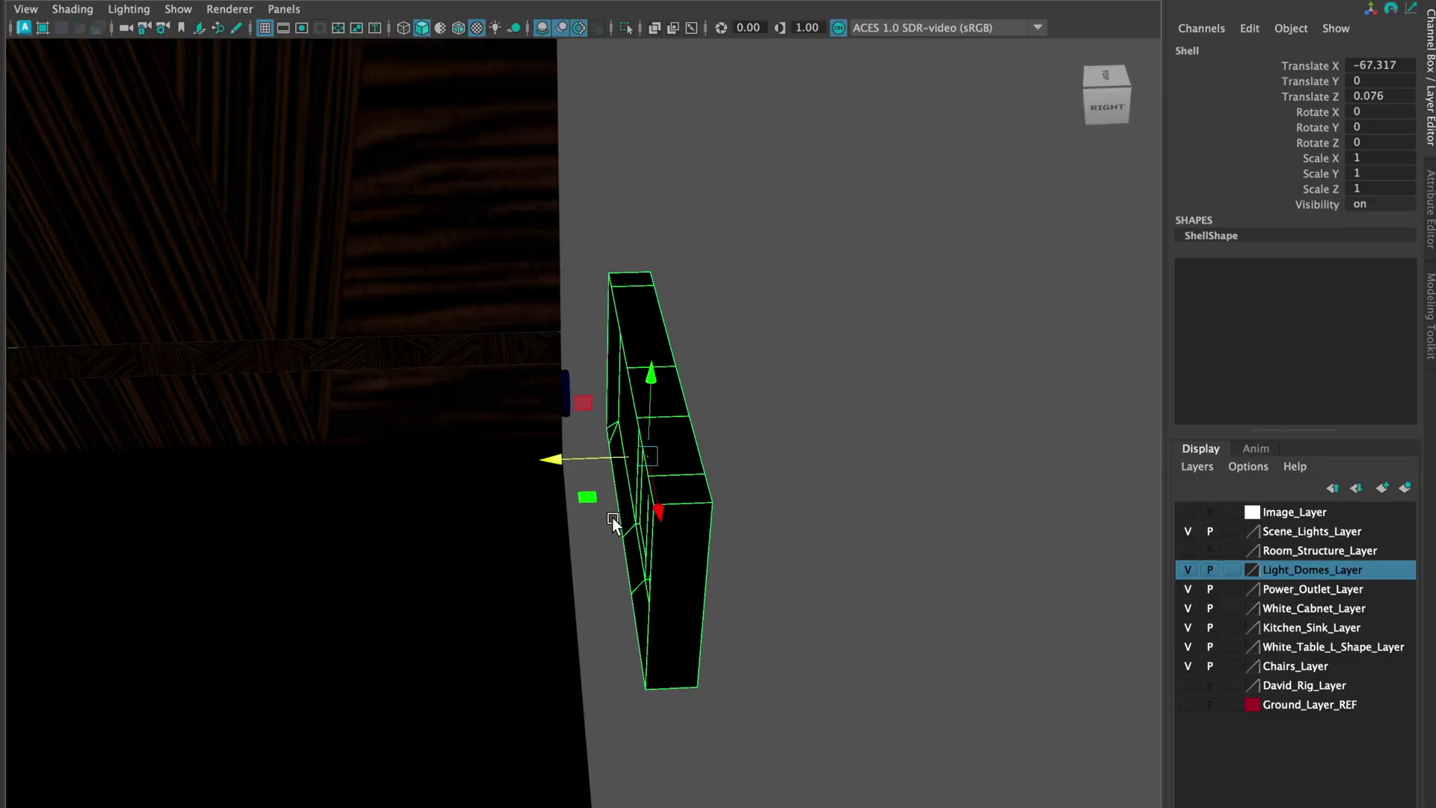
# Try pulling the power outlet shell forward from the wall to Translate Z -157.417, and deselect it
pyautogui.keyDown('alt'); pyautogui.moveTo(613, 523); pyautogui.dragTo(536, 518); pyautogui.keyUp('alt')
pyautogui.scroll(-5, 558, 516)
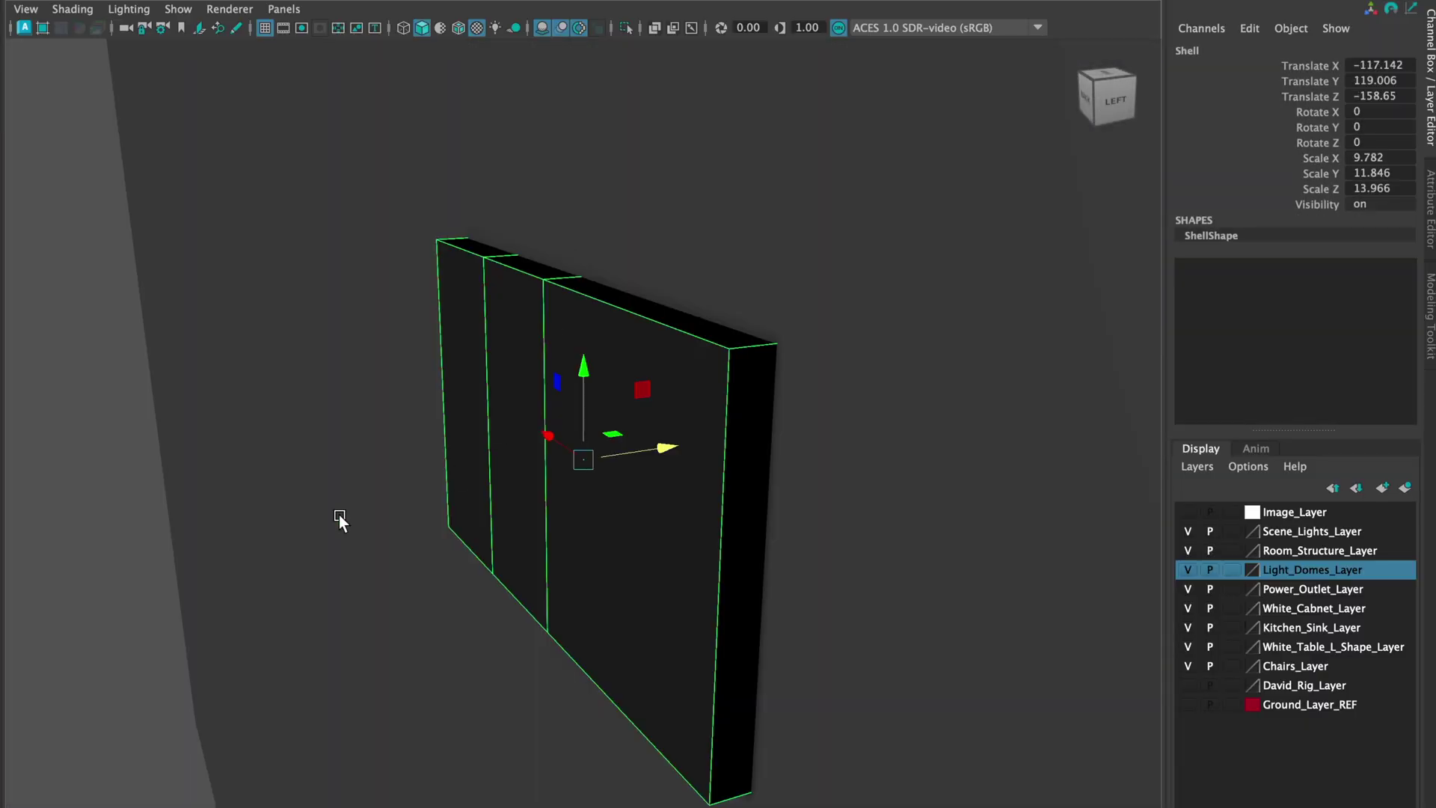
pyautogui.keyDown('alt'); pyautogui.moveTo(339, 515); pyautogui.dragTo(596, 514); pyautogui.keyUp('alt')
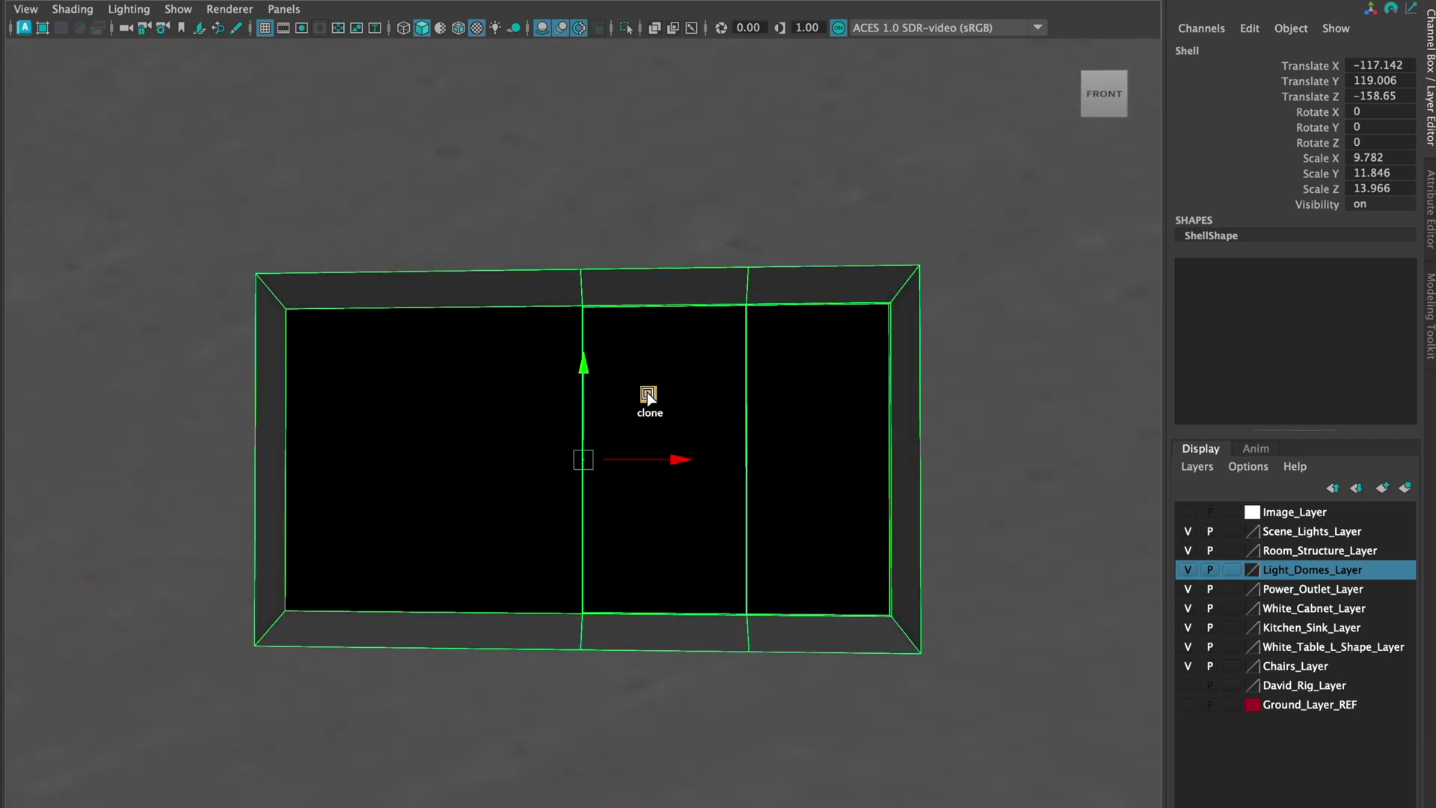
pyautogui.moveTo(689, 464)
pyautogui.keyDown('alt'); pyautogui.mouseDown()
pyautogui.moveTo(752, 429)
pyautogui.moveTo(652, 458)
pyautogui.moveTo(676, 462)
pyautogui.mouseUp(); pyautogui.keyUp('alt')
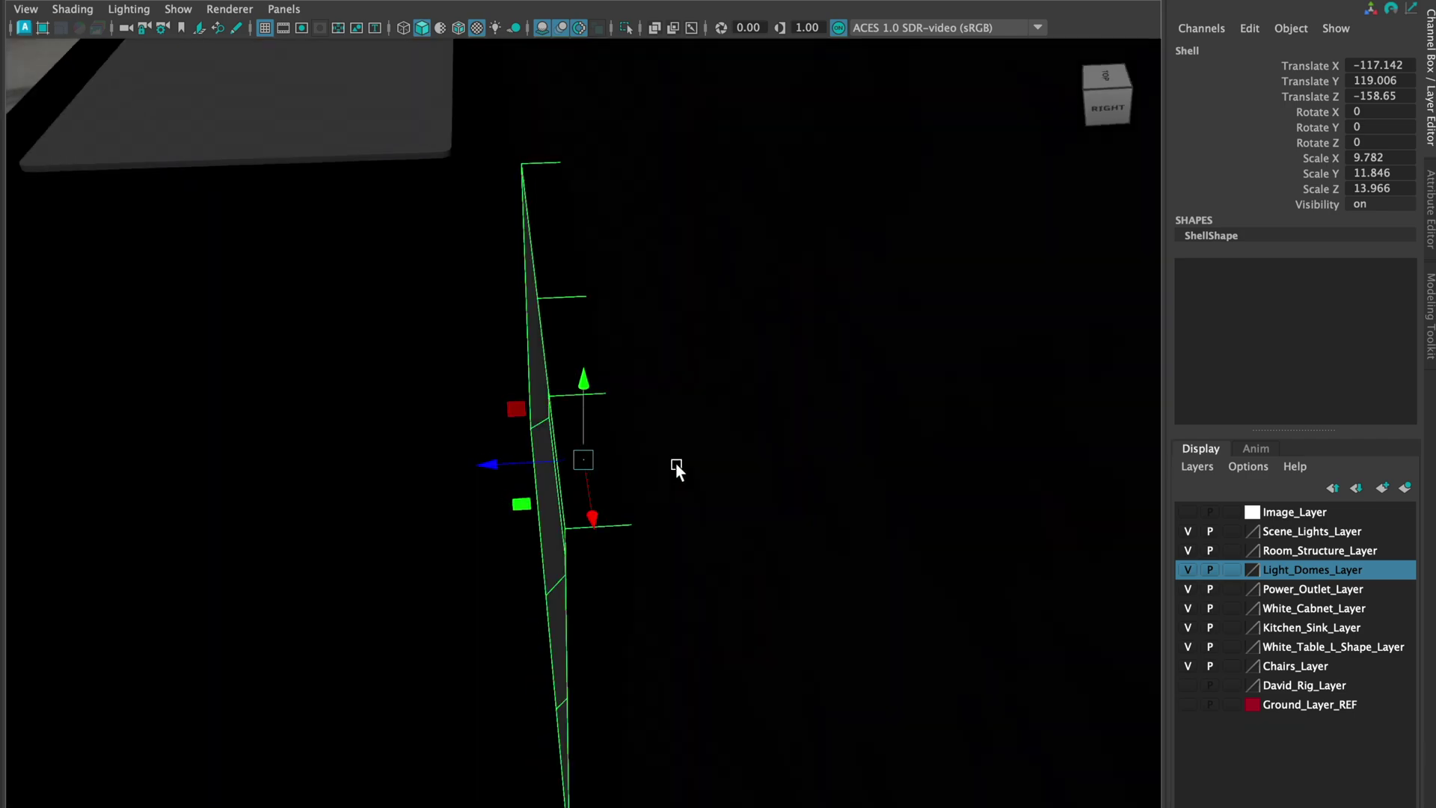
pyautogui.click(486, 470)
pyautogui.press('super+z')
pyautogui.moveTo(491, 464); pyautogui.dragTo(452, 466)
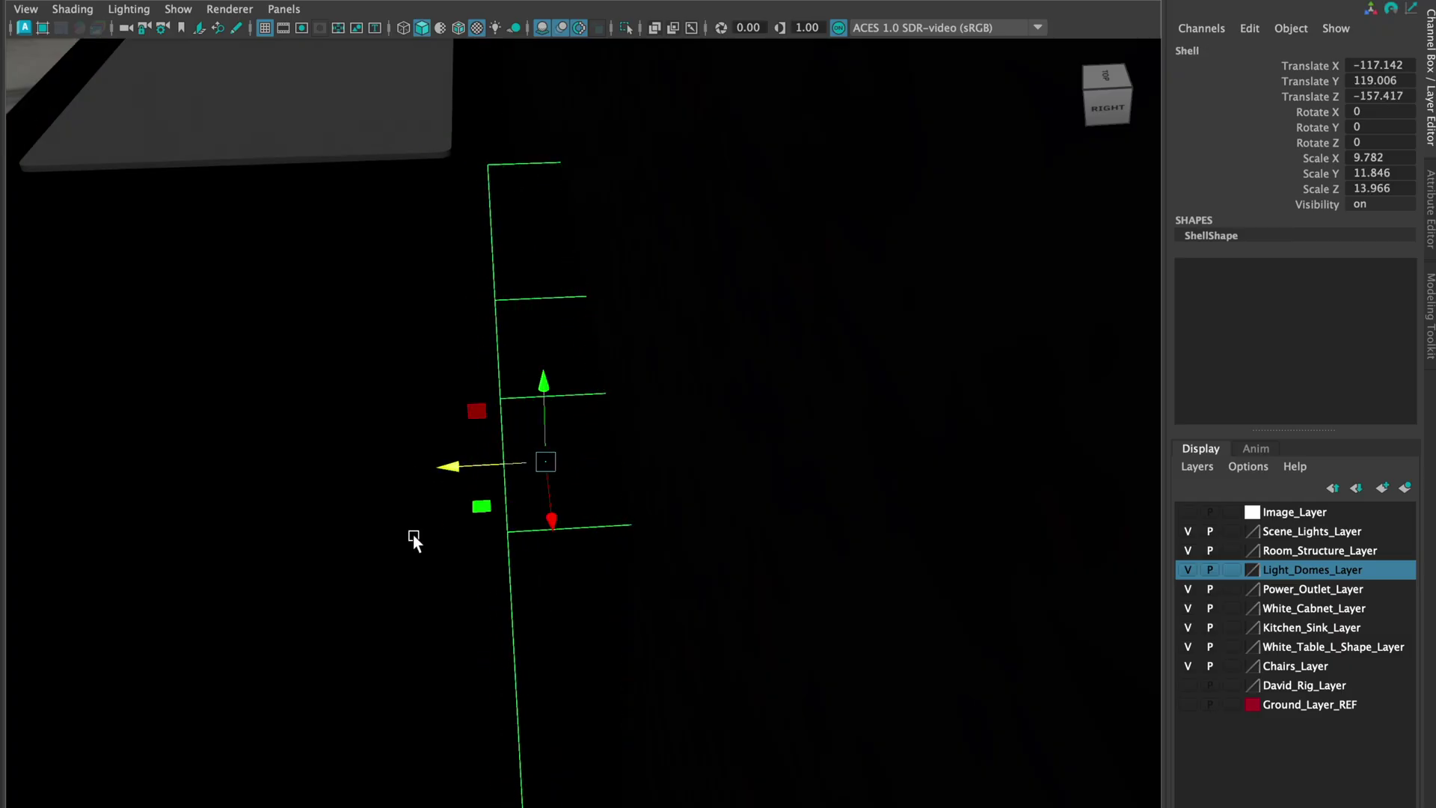
pyautogui.click(397, 567)
pyautogui.scroll(-3, 397, 566)
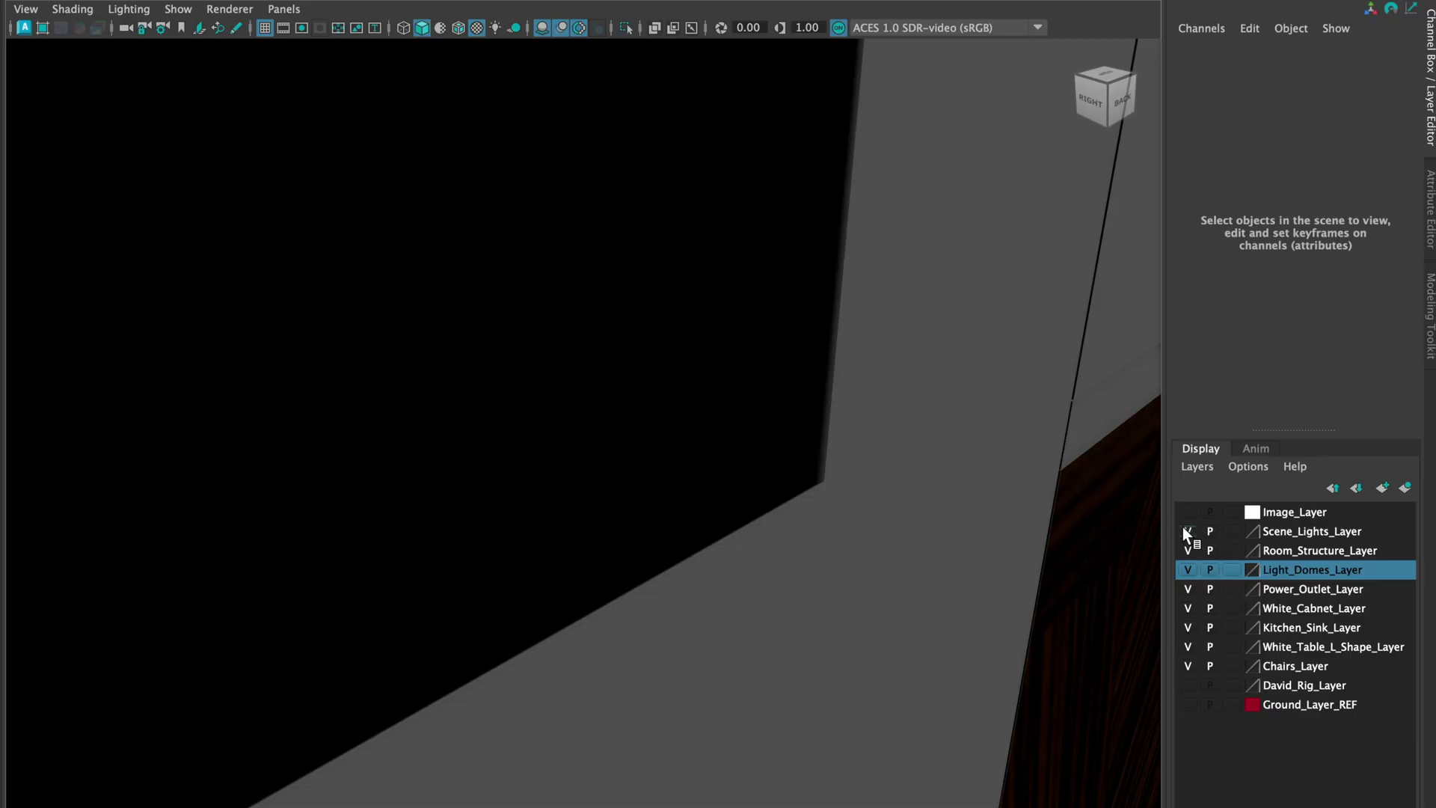
# Reselect the power outlet shell on the kitchen wall and pull it forward to about Translate Z -157.3
pyautogui.scroll(-5, 1156, 514)
pyautogui.keyDown('alt'); pyautogui.moveTo(460, 383); pyautogui.dragTo(930, 216, button='middle'); pyautogui.keyUp('alt')
pyautogui.keyDown('alt'); pyautogui.moveTo(930, 217); pyautogui.dragTo(581, 405, button='right'); pyautogui.keyUp('alt')
pyautogui.keyDown('alt'); pyautogui.moveTo(581, 405); pyautogui.dragTo(903, 210, button='middle'); pyautogui.keyUp('alt')
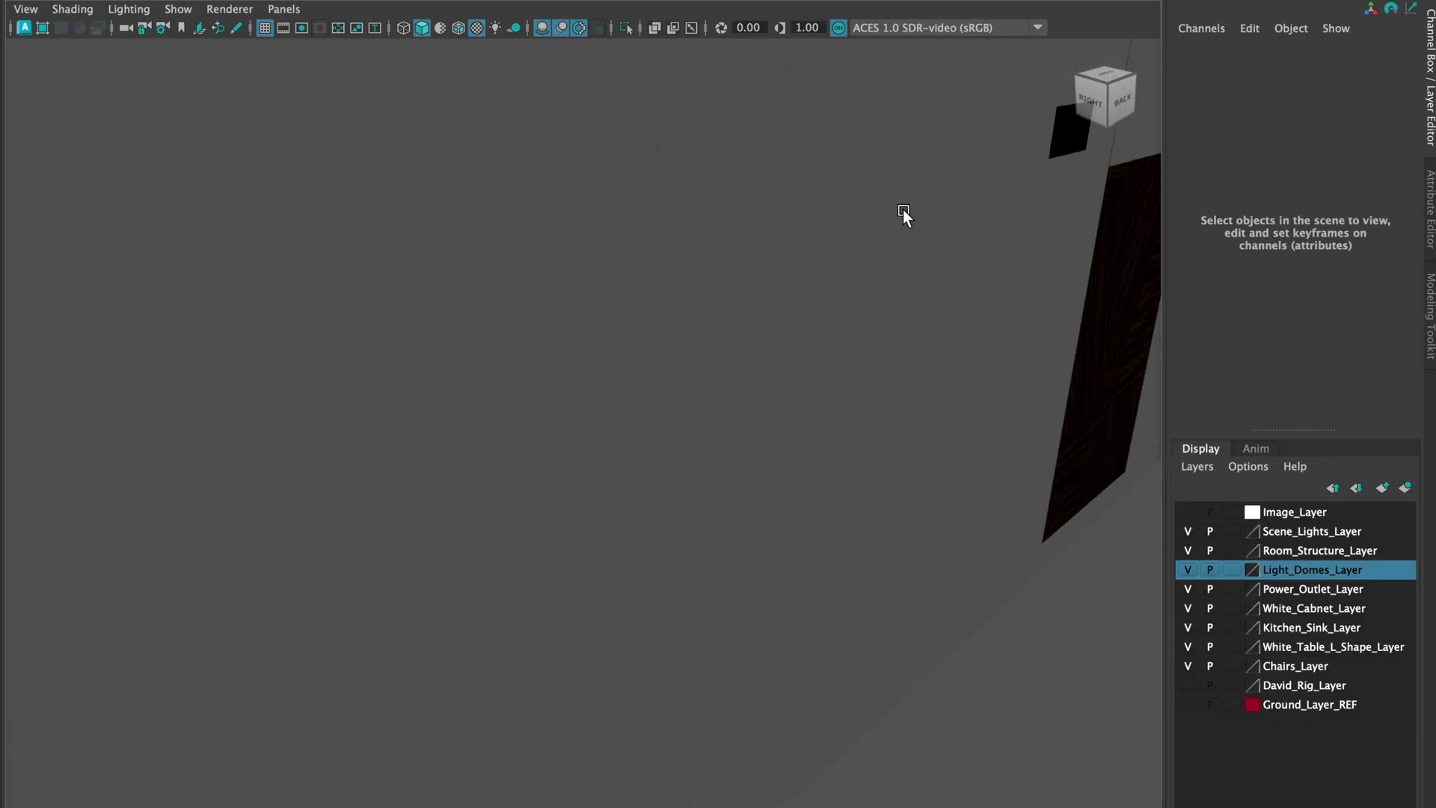
pyautogui.keyDown('alt'); pyautogui.moveTo(903, 210); pyautogui.dragTo(640, 420, button='right'); pyautogui.keyUp('alt')
pyautogui.keyDown('alt'); pyautogui.moveTo(642, 424); pyautogui.dragTo(543, 464, button='middle'); pyautogui.keyUp('alt')
pyautogui.click(587, 421)
pyautogui.press('f')
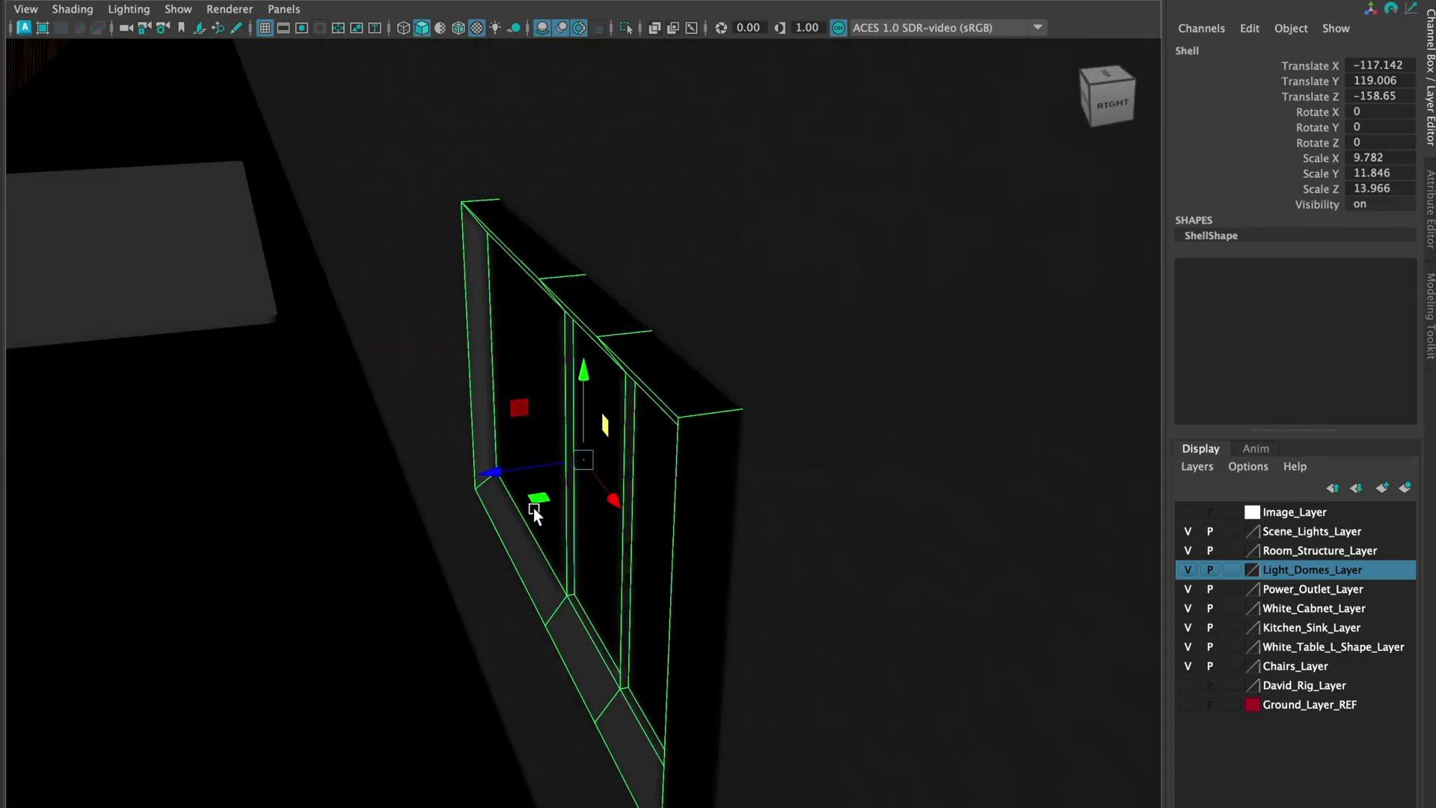
pyautogui.press('f')
pyautogui.moveTo(513, 479)
pyautogui.mouseDown()
pyautogui.moveTo(482, 487)
pyautogui.moveTo(497, 488)
pyautogui.mouseUp()
pyautogui.keyDown('alt'); pyautogui.moveTo(539, 571); pyautogui.dragTo(513, 573); pyautogui.keyUp('alt')
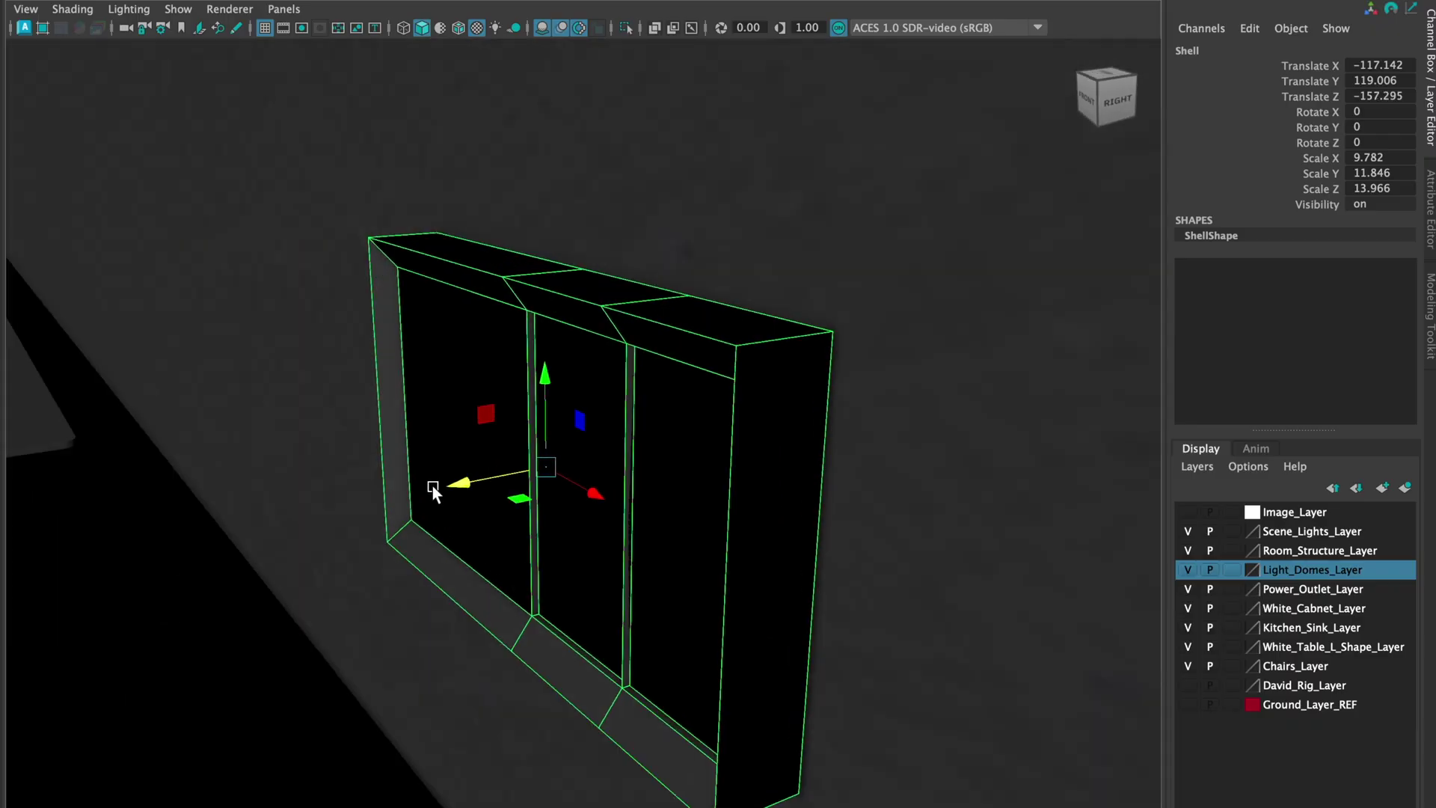
pyautogui.moveTo(455, 486); pyautogui.dragTo(459, 486)
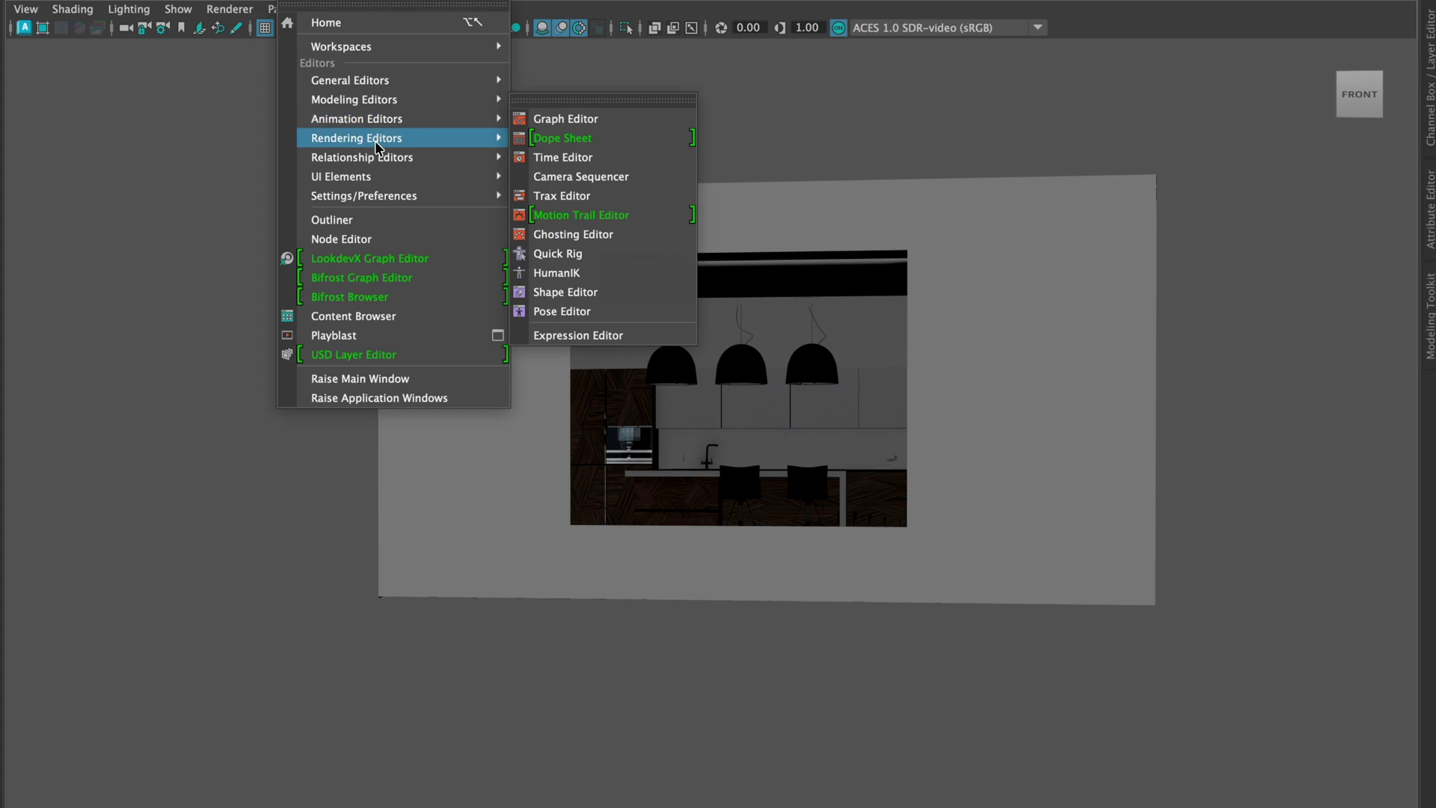
# Open the render settings and examine the common file output options and the Arnold sampling, Adaptive Sampling and Filter settings
pyautogui.moveTo(381, 139)
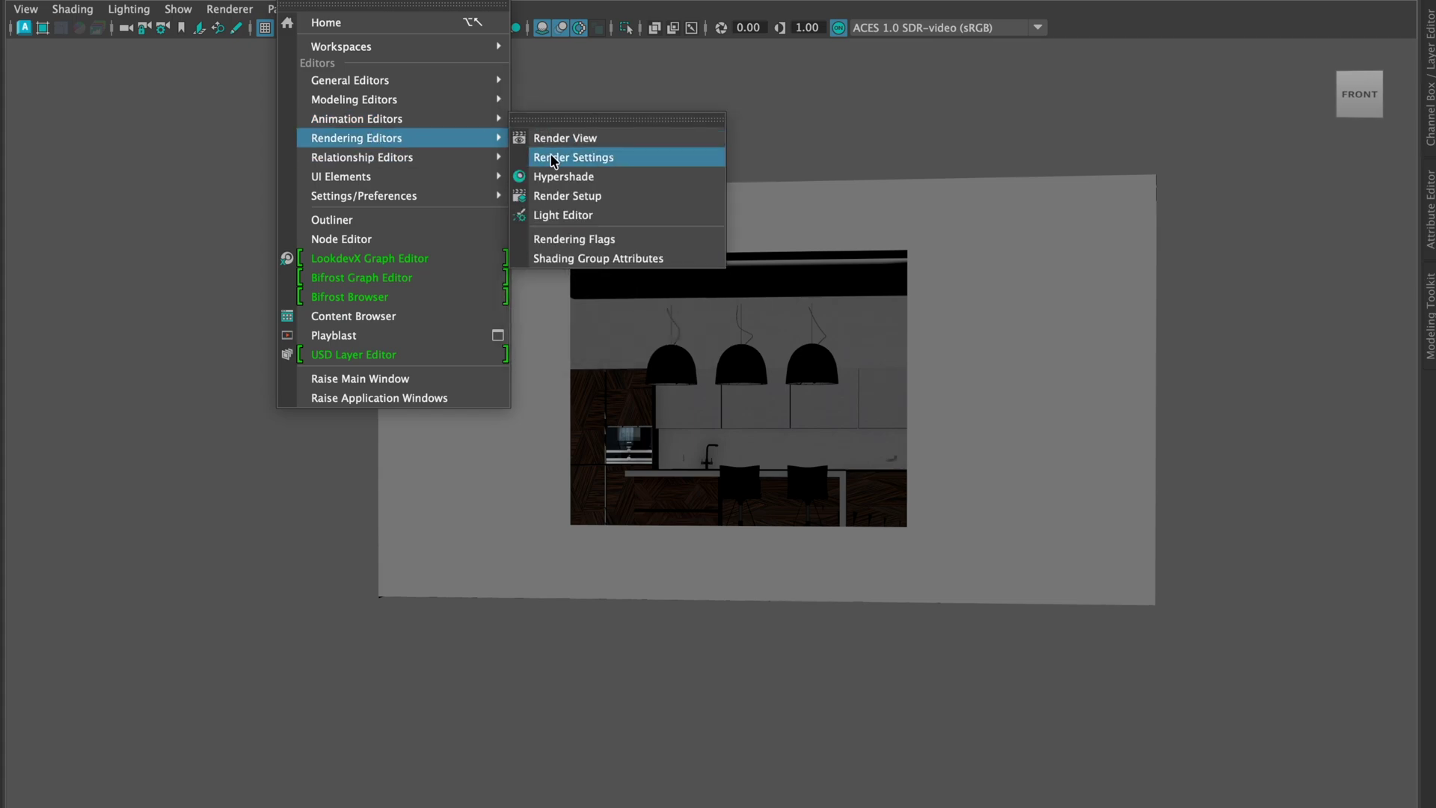
pyautogui.click(601, 159)
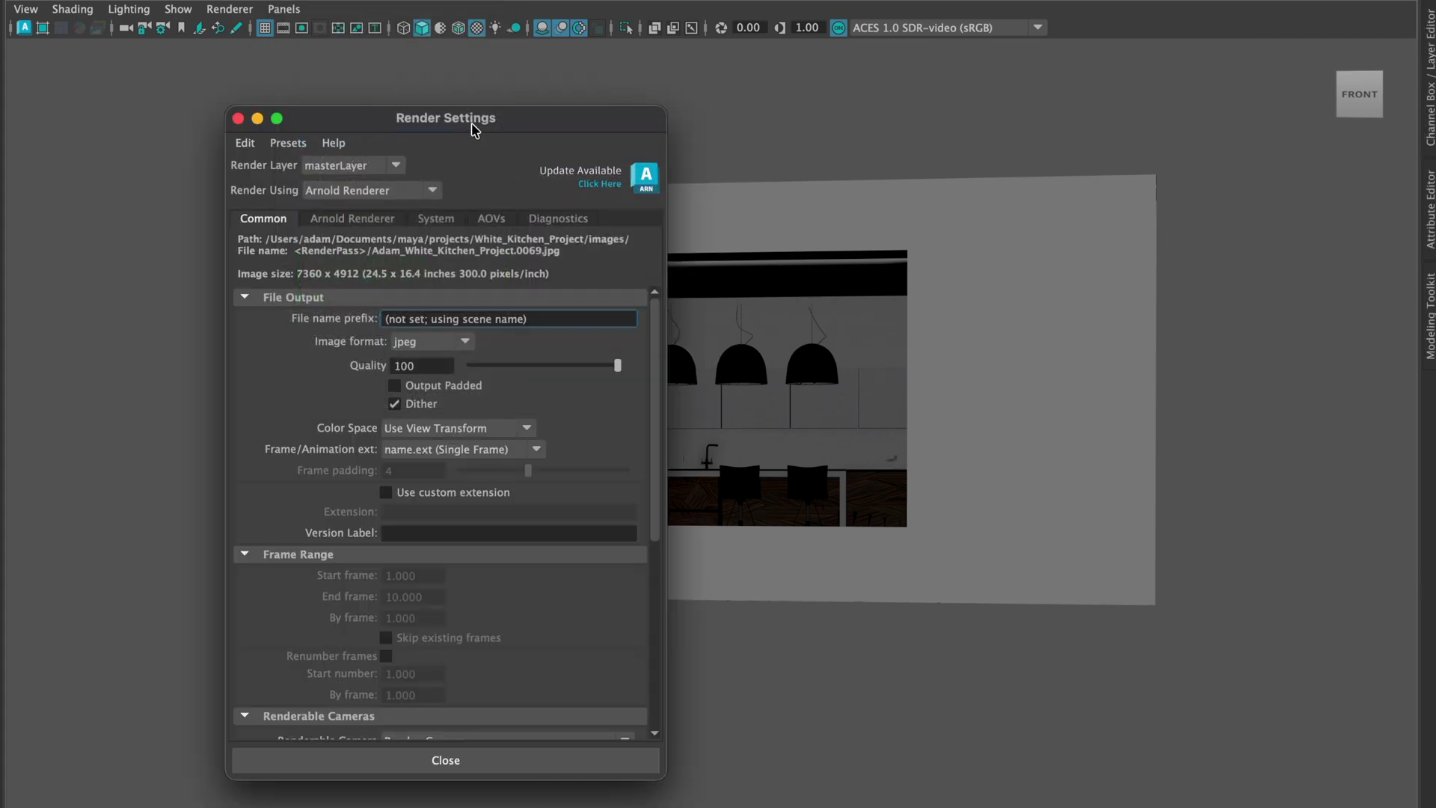
pyautogui.moveTo(472, 129); pyautogui.dragTo(596, 44)
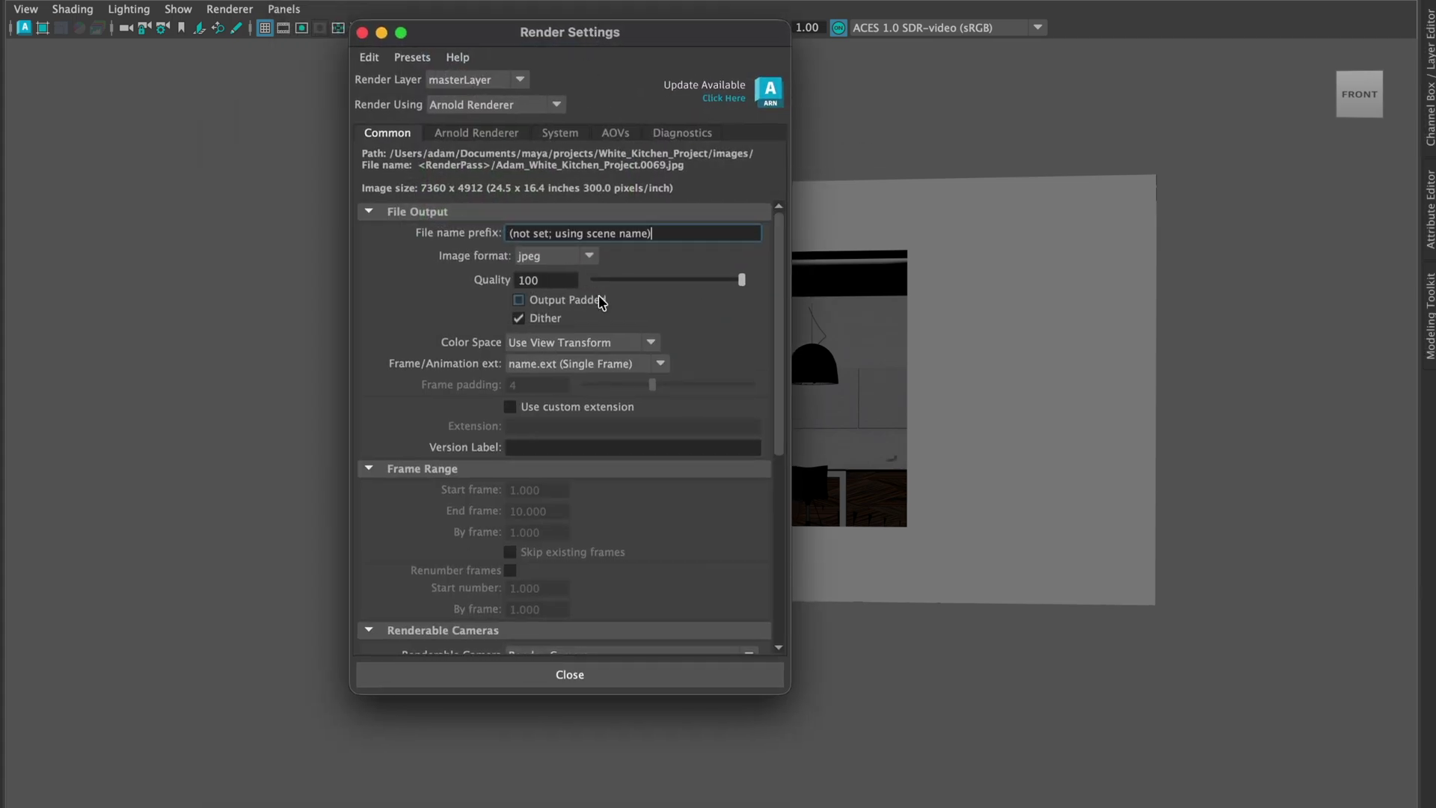
pyautogui.click(476, 135)
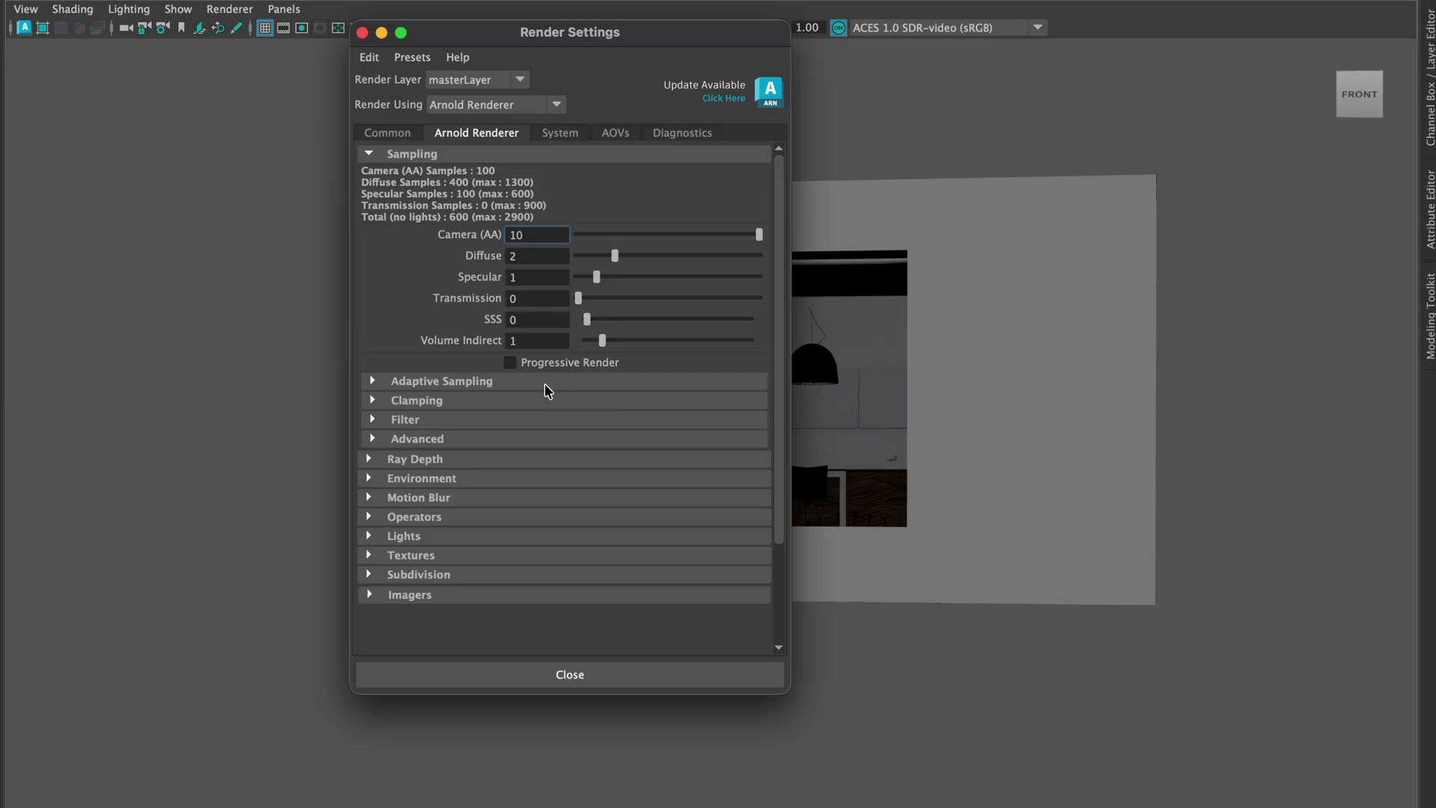
pyautogui.click(458, 381)
pyautogui.click(456, 383)
pyautogui.click(437, 420)
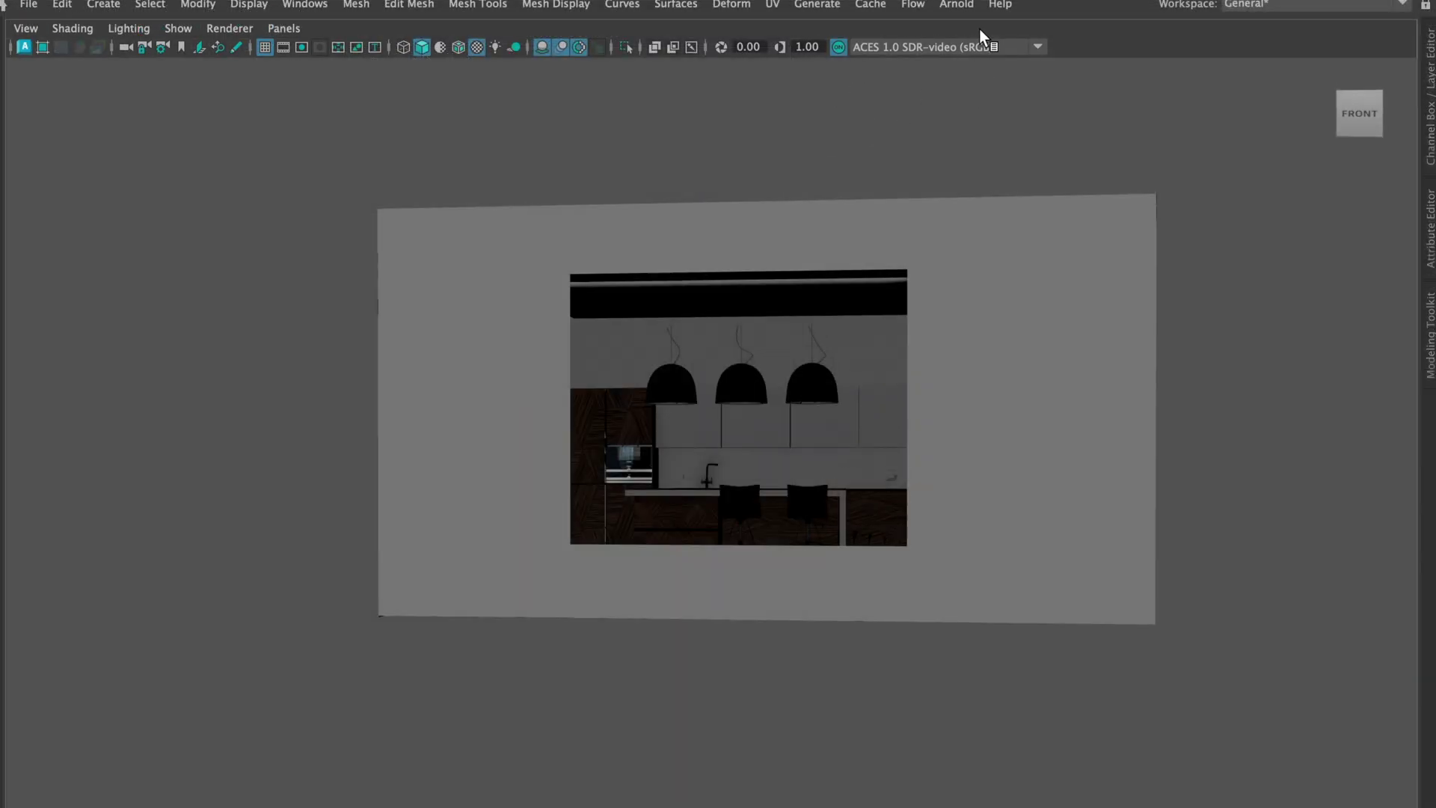
# Render the kitchen with Arnold through Render_CameraShape, mark a small render region at the first hanging lamp, and minimize the render window
pyautogui.click(957, 5)
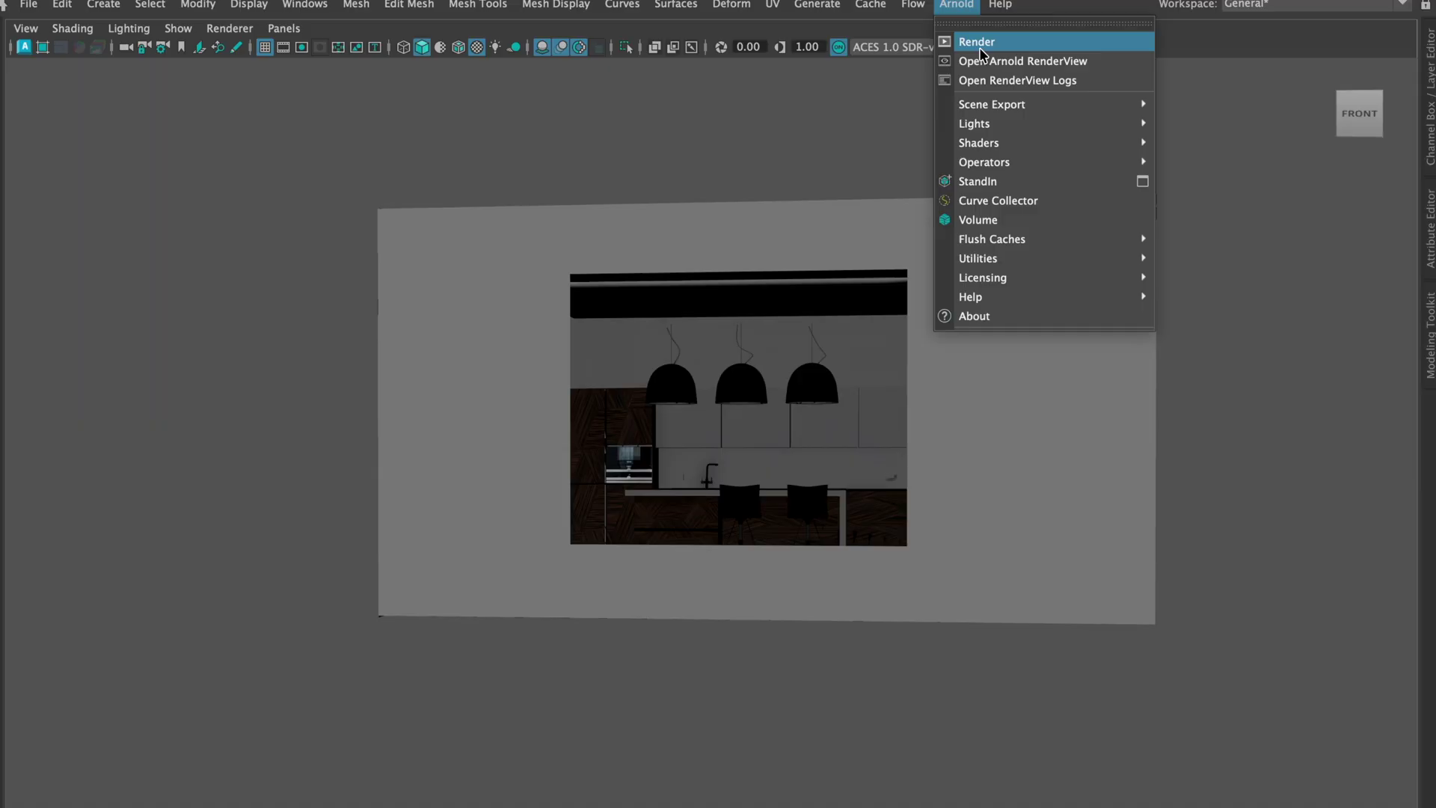
pyautogui.click(976, 41)
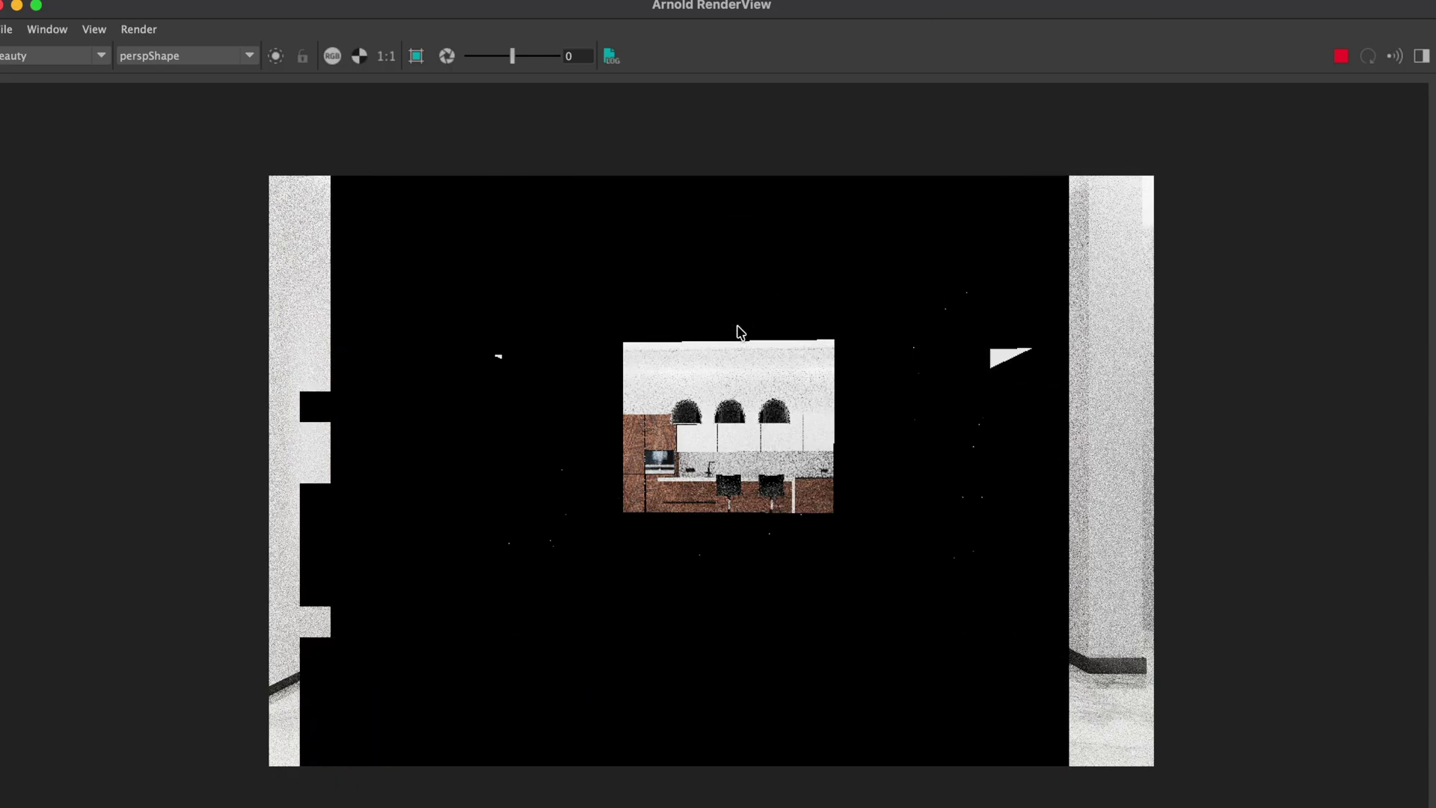
pyautogui.click(187, 56)
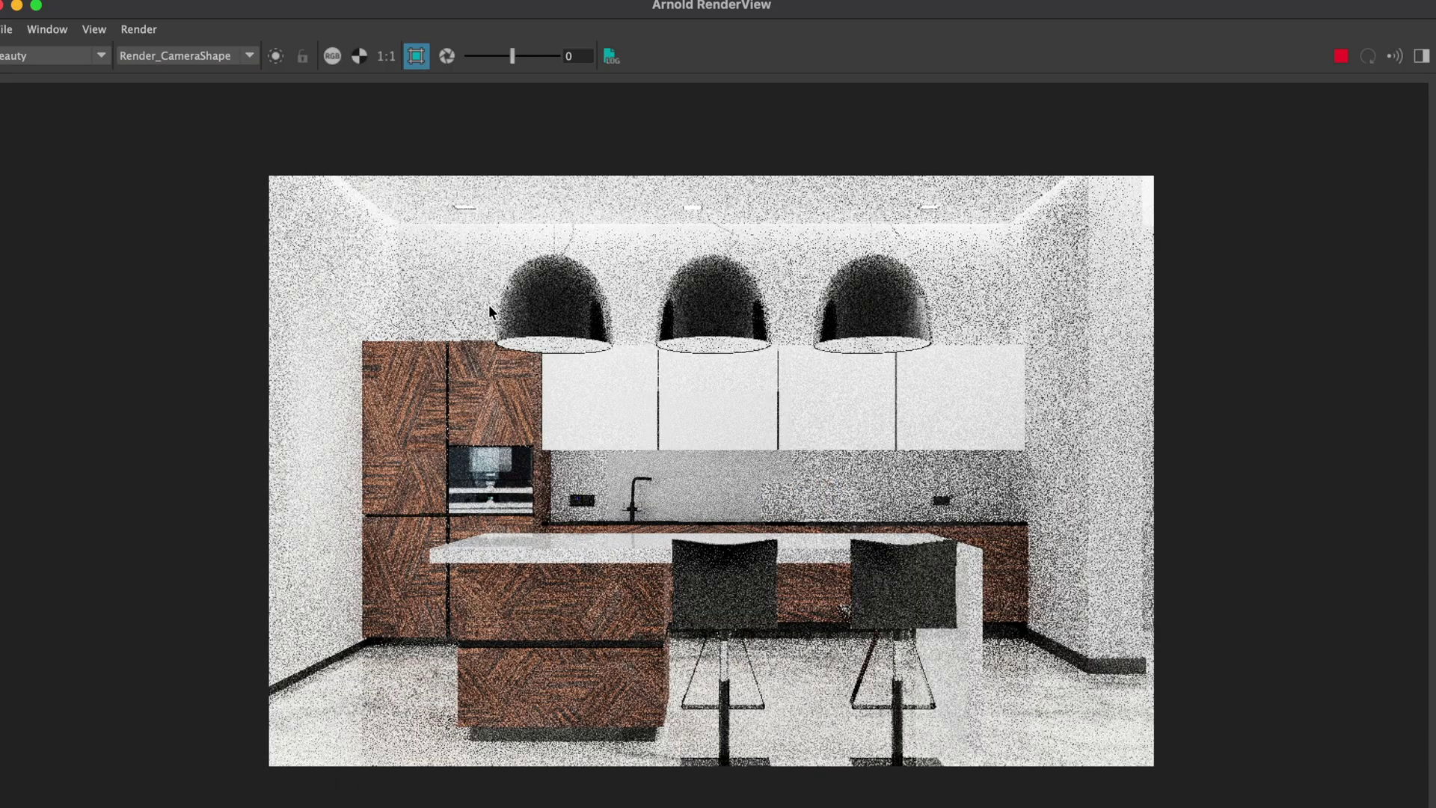
pyautogui.moveTo(489, 303); pyautogui.dragTo(581, 401)
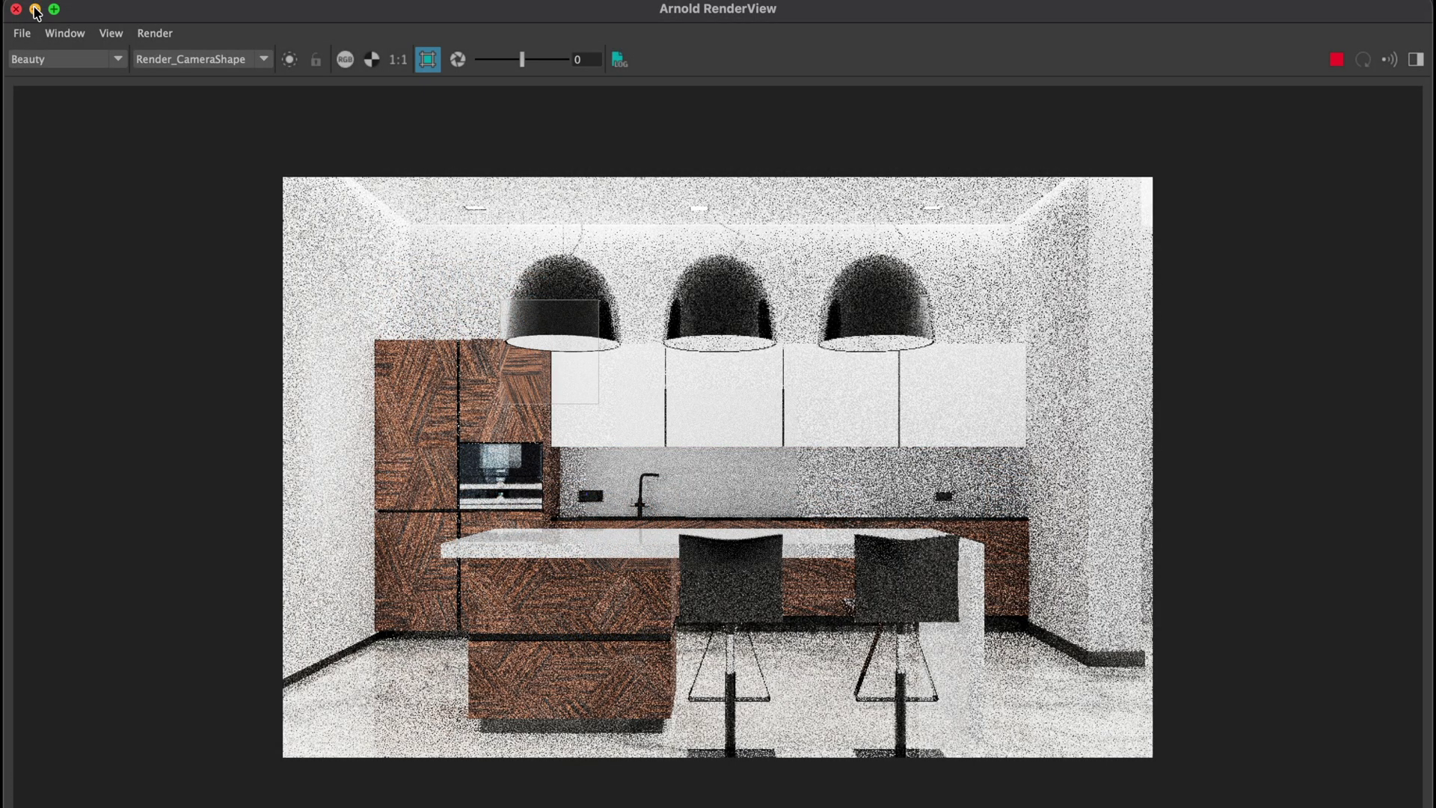
pyautogui.click(35, 11)
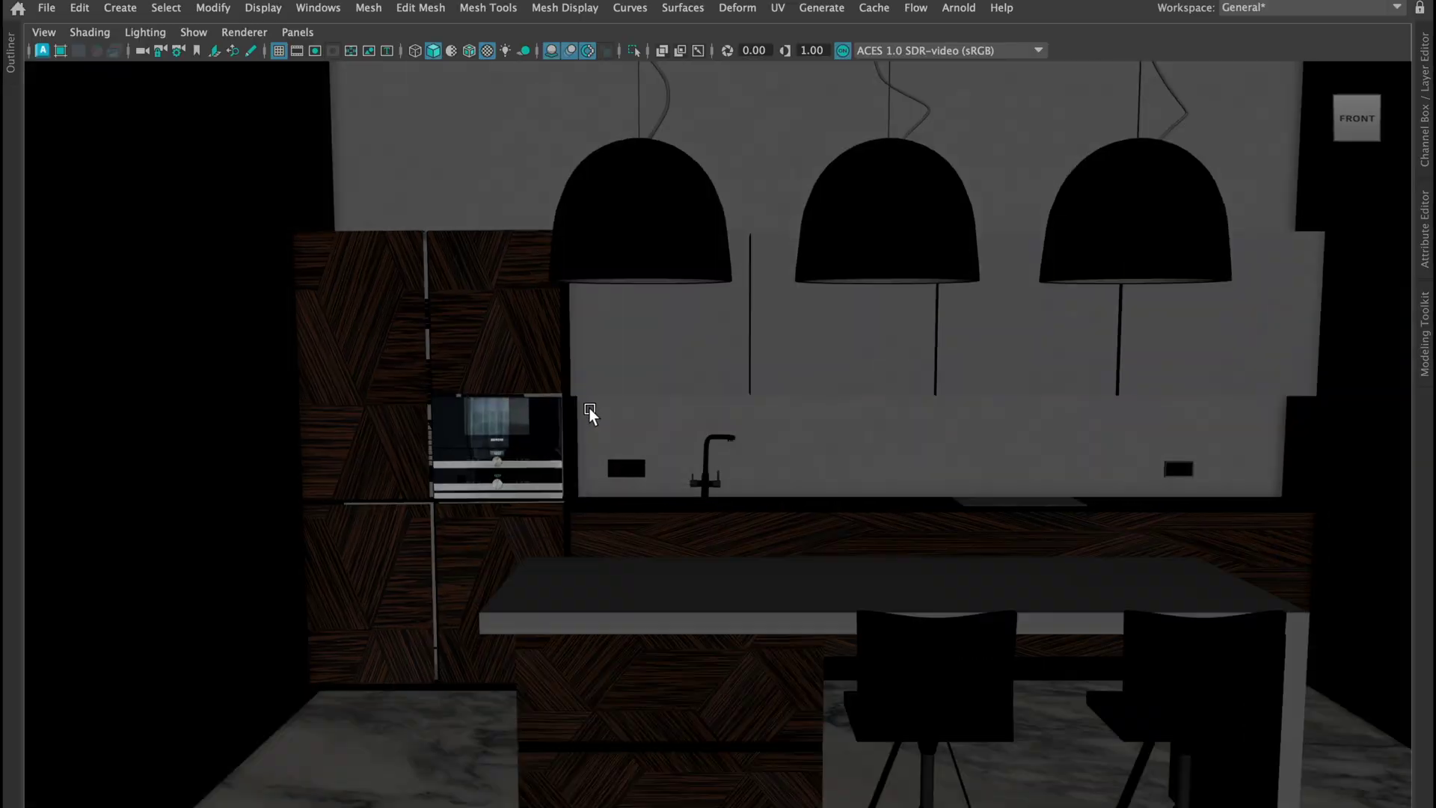
# Hide Room_Structure_Layer so only the kitchen furniture, lamps and fixtures are displayed
pyautogui.scroll(5, 590, 414)
pyautogui.scroll(-10, 536, 425)
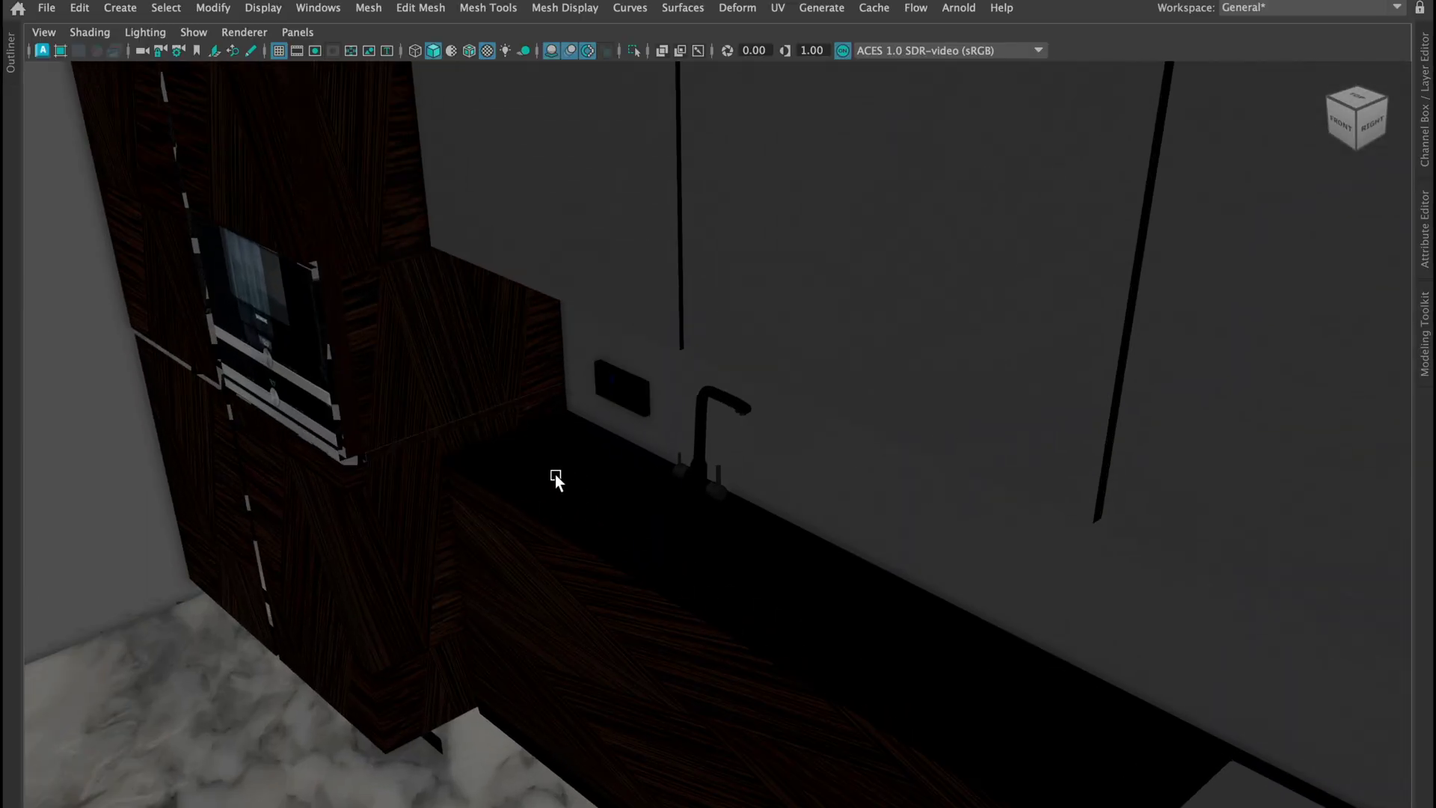
pyautogui.keyDown('alt'); pyautogui.moveTo(555, 474); pyautogui.dragTo(577, 462); pyautogui.keyUp('alt')
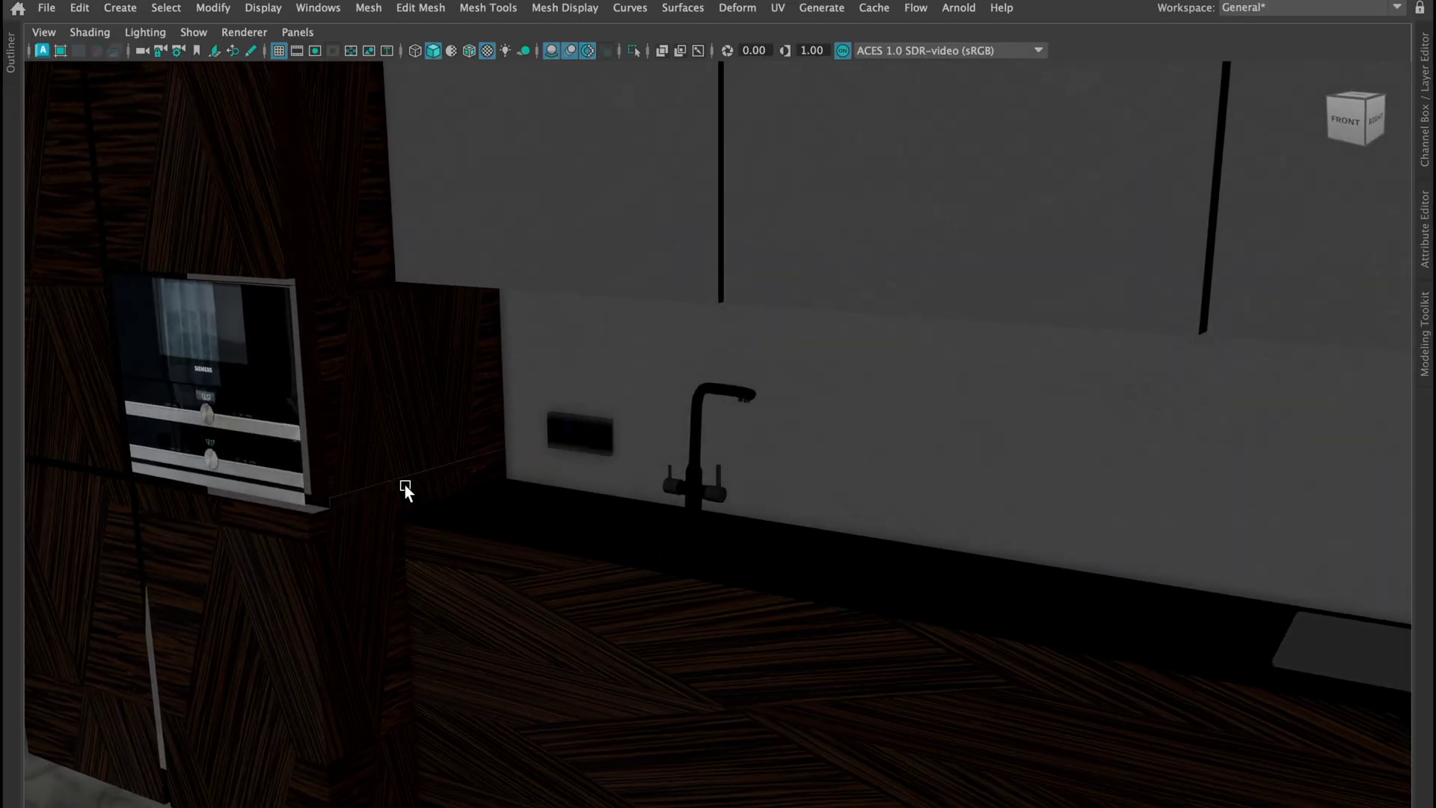
pyautogui.keyDown('alt'); pyautogui.moveTo(406, 484); pyautogui.dragTo(764, 401, button='middle'); pyautogui.keyUp('alt')
pyautogui.keyDown('alt'); pyautogui.moveTo(764, 401); pyautogui.dragTo(755, 400); pyautogui.keyUp('alt')
pyautogui.scroll(-3, 743, 451)
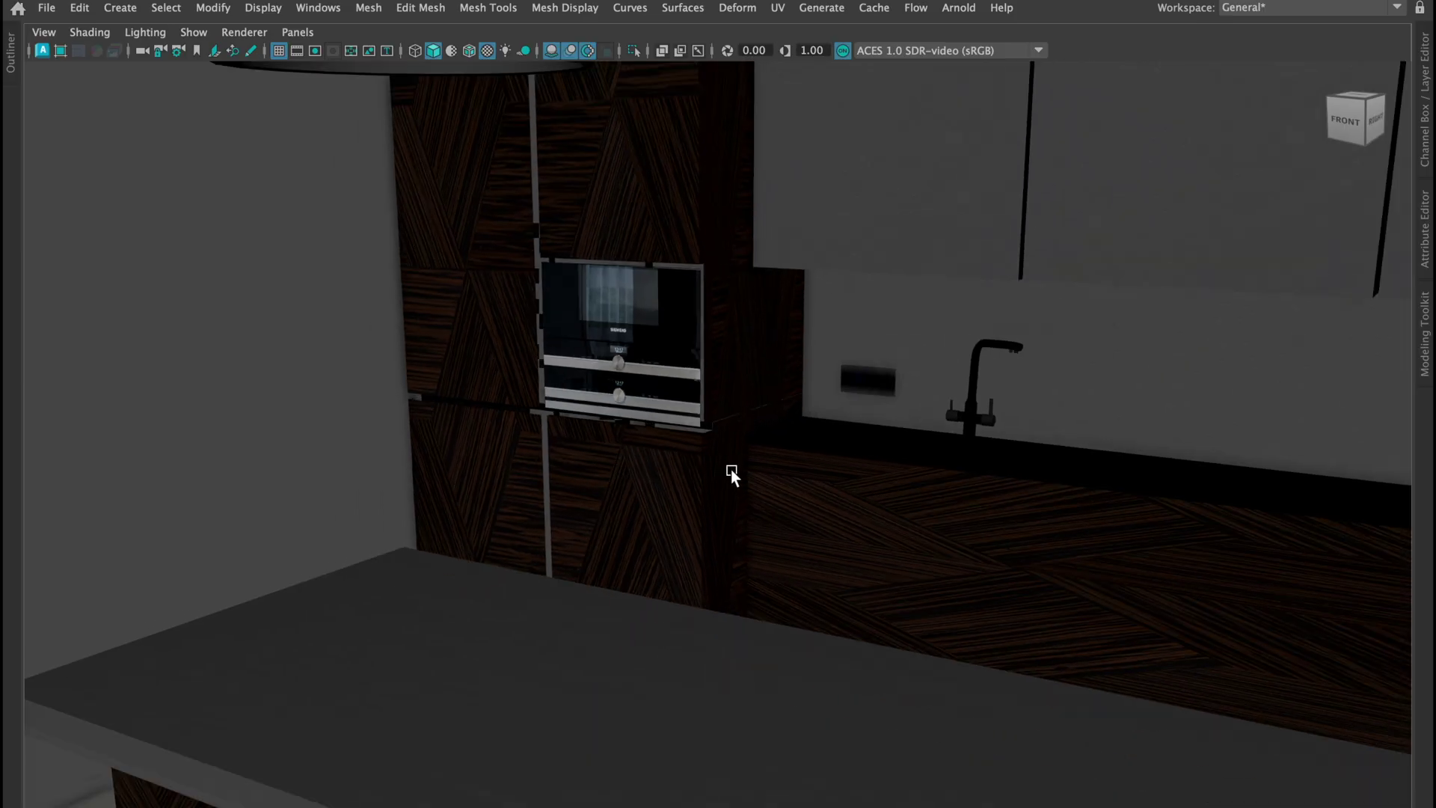
pyautogui.scroll(-8, 729, 469)
pyautogui.click(1426, 119)
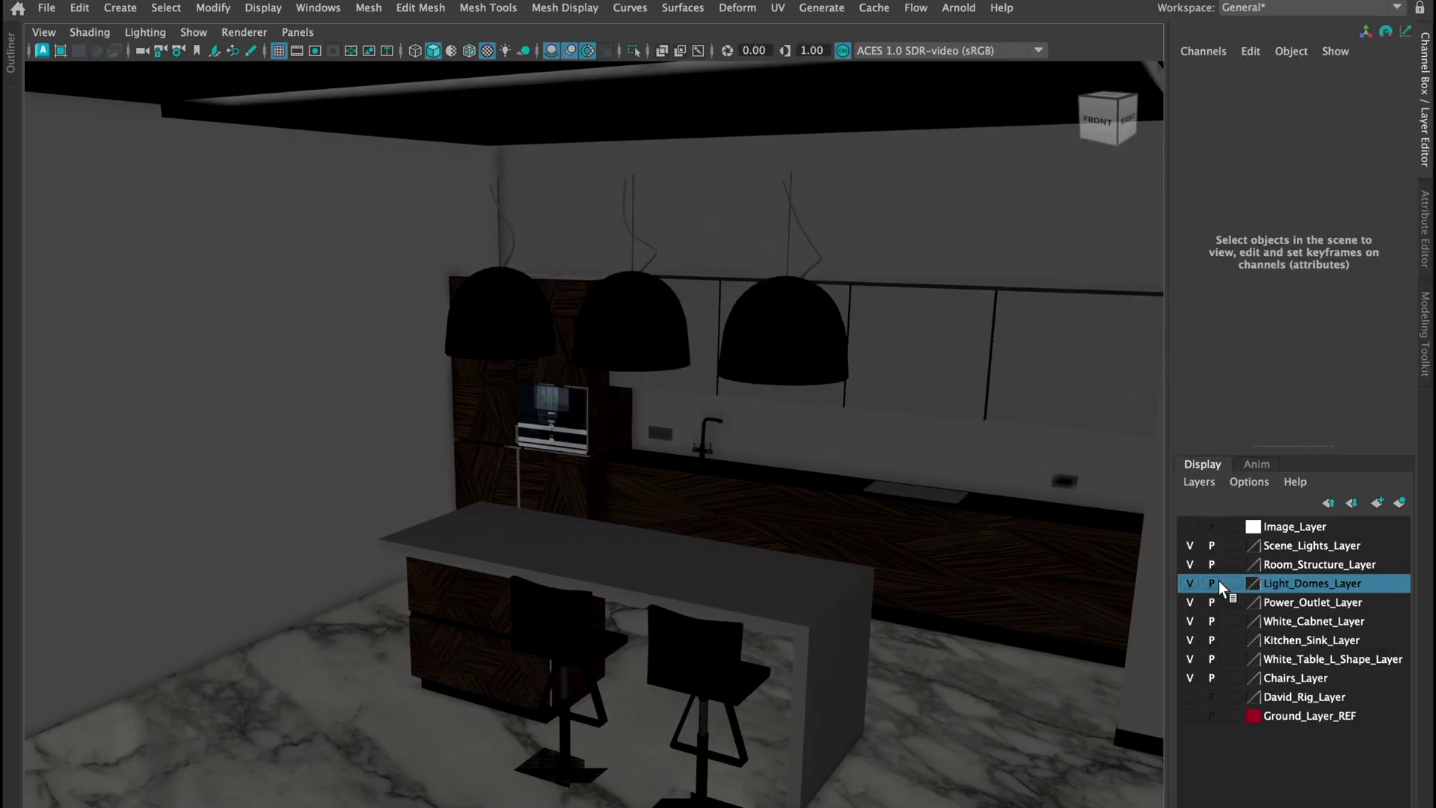
pyautogui.click(1189, 564)
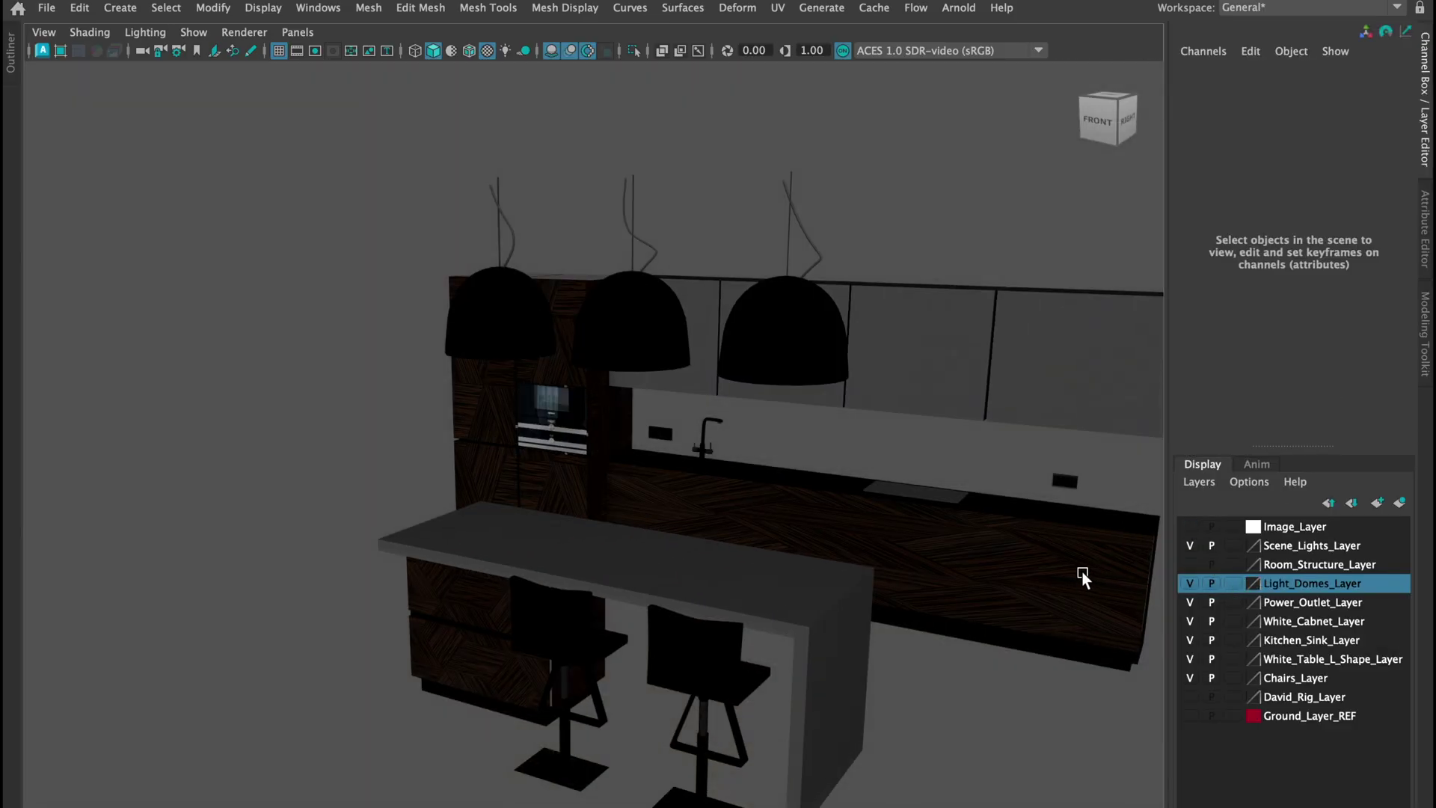
pyautogui.click(1423, 129)
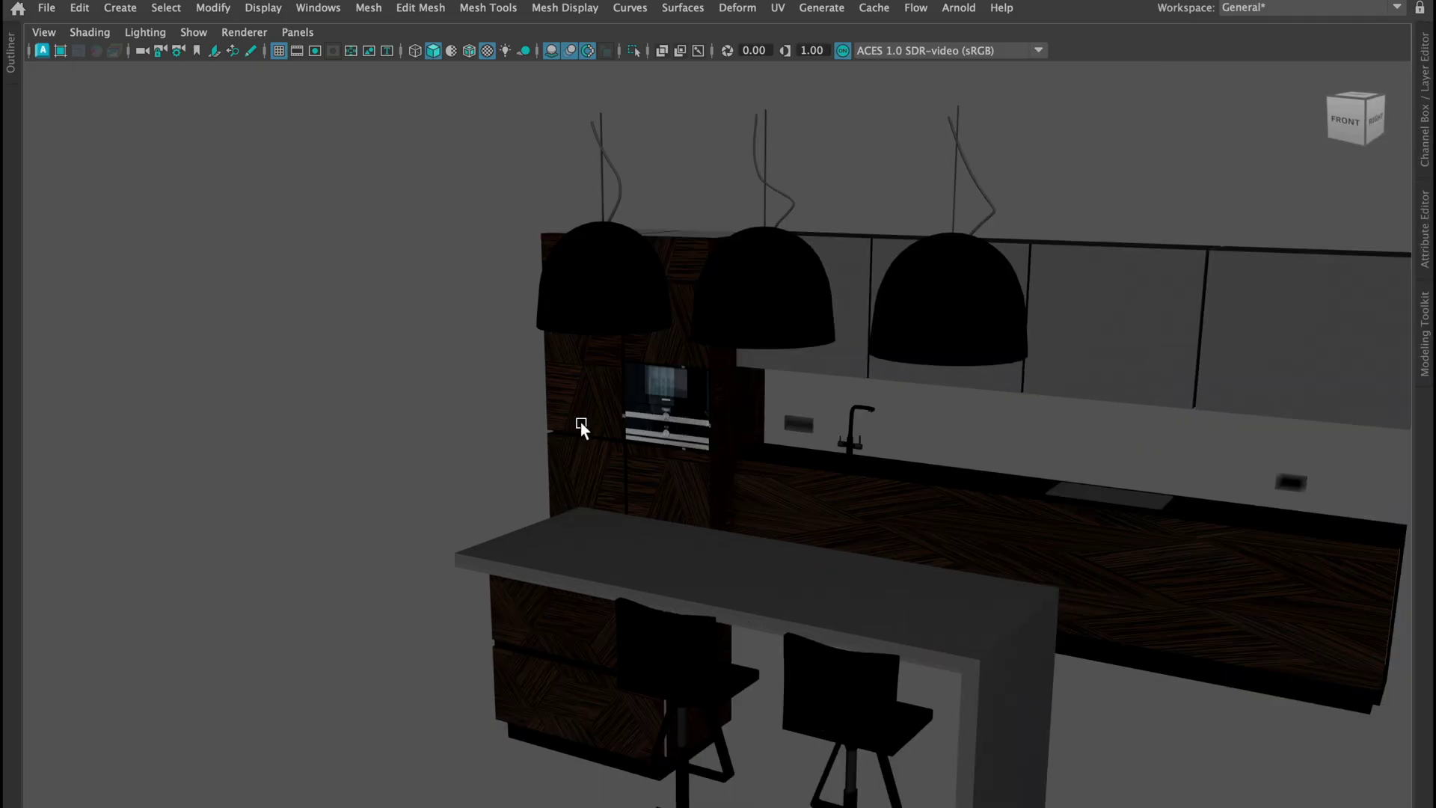
# Examine the kitchen from the side, back and front, selecting the plinth under the tall wooden cabinet
pyautogui.scroll(-6, 568, 415)
pyautogui.keyDown('alt'); pyautogui.moveTo(573, 413); pyautogui.dragTo(699, 423); pyautogui.keyUp('alt')
pyautogui.scroll(6, 725, 424)
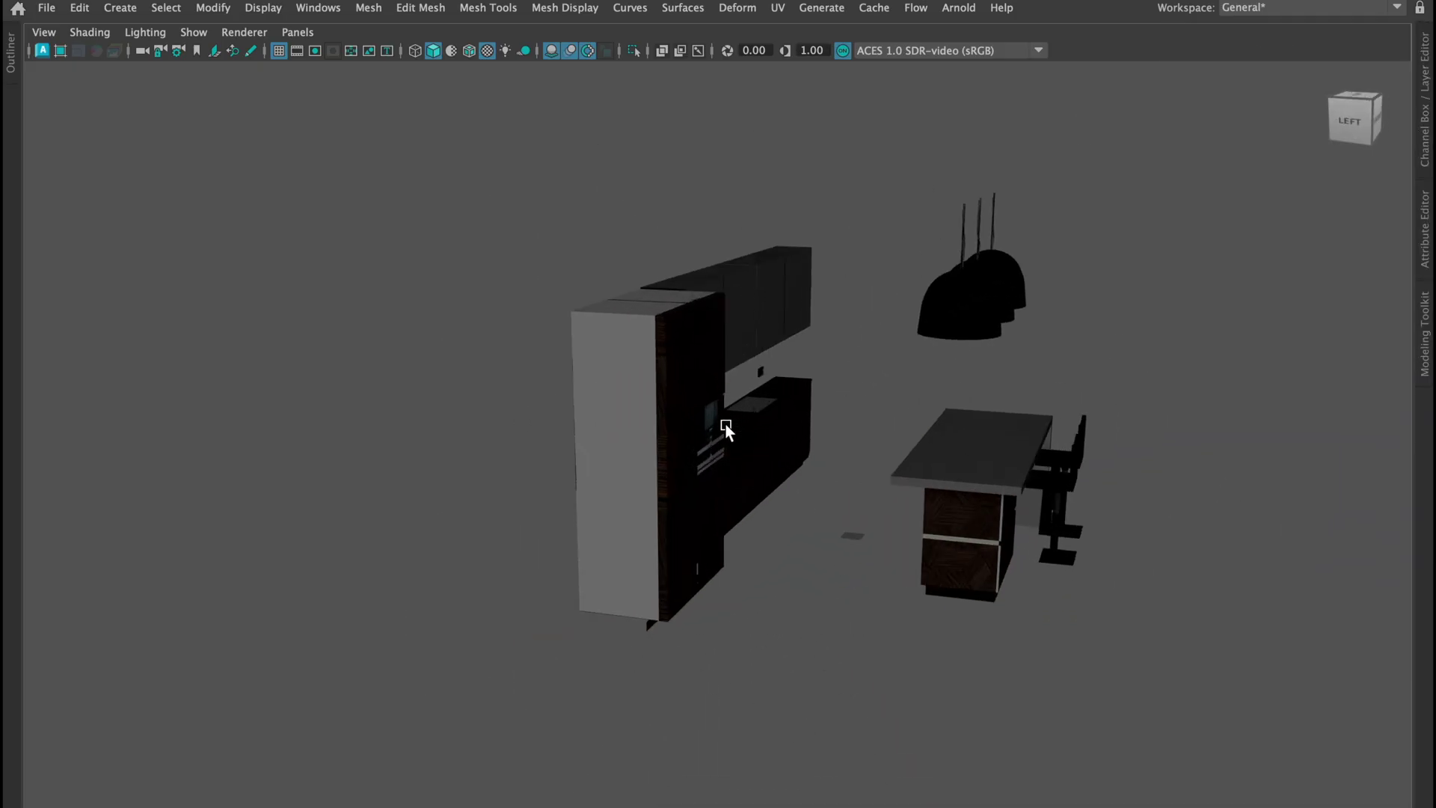
pyautogui.keyDown('alt'); pyautogui.moveTo(593, 448); pyautogui.dragTo(718, 453); pyautogui.keyUp('alt')
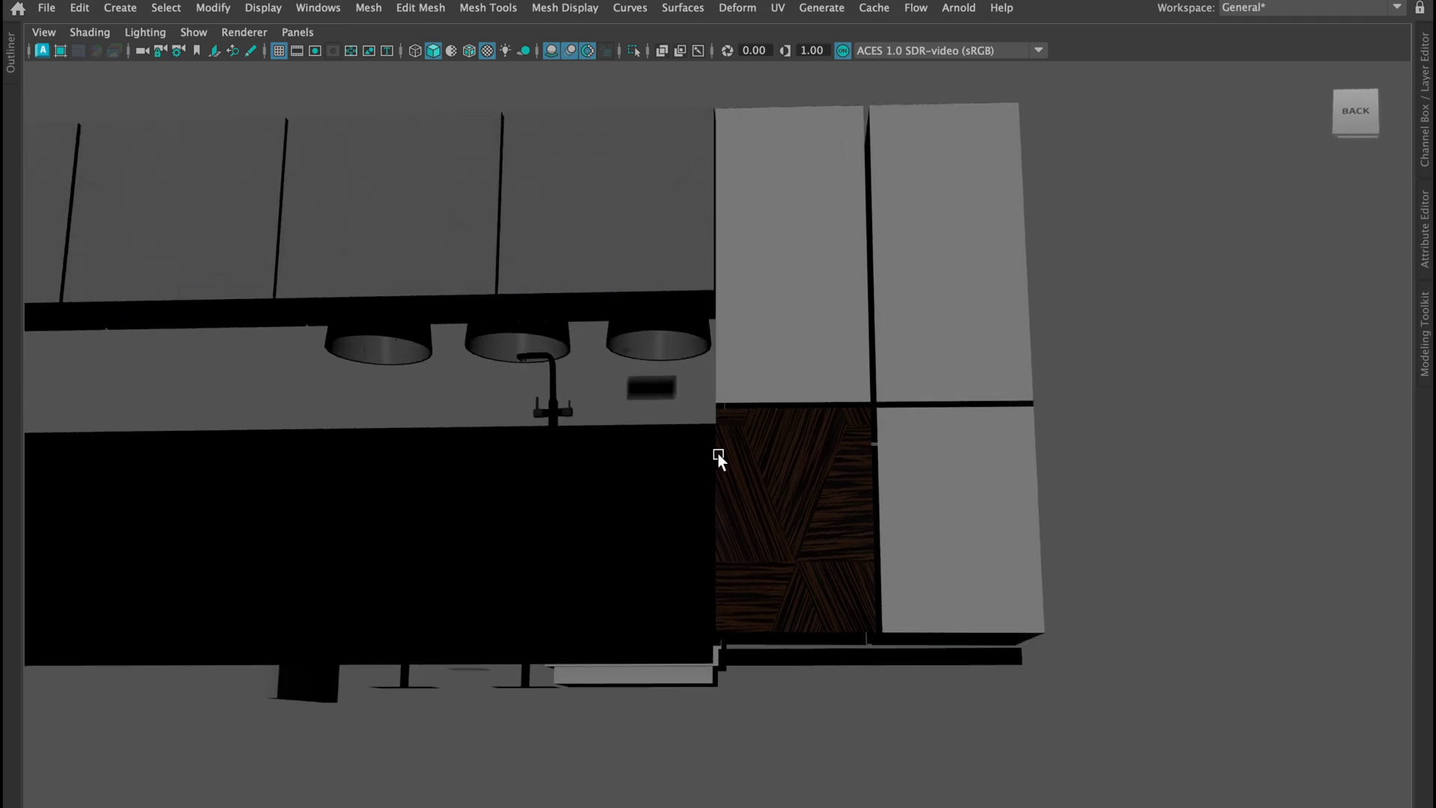
pyautogui.click(784, 657)
pyautogui.keyDown('alt'); pyautogui.moveTo(1197, 509); pyautogui.dragTo(894, 545); pyautogui.keyUp('alt')
pyautogui.scroll(-10, 884, 527)
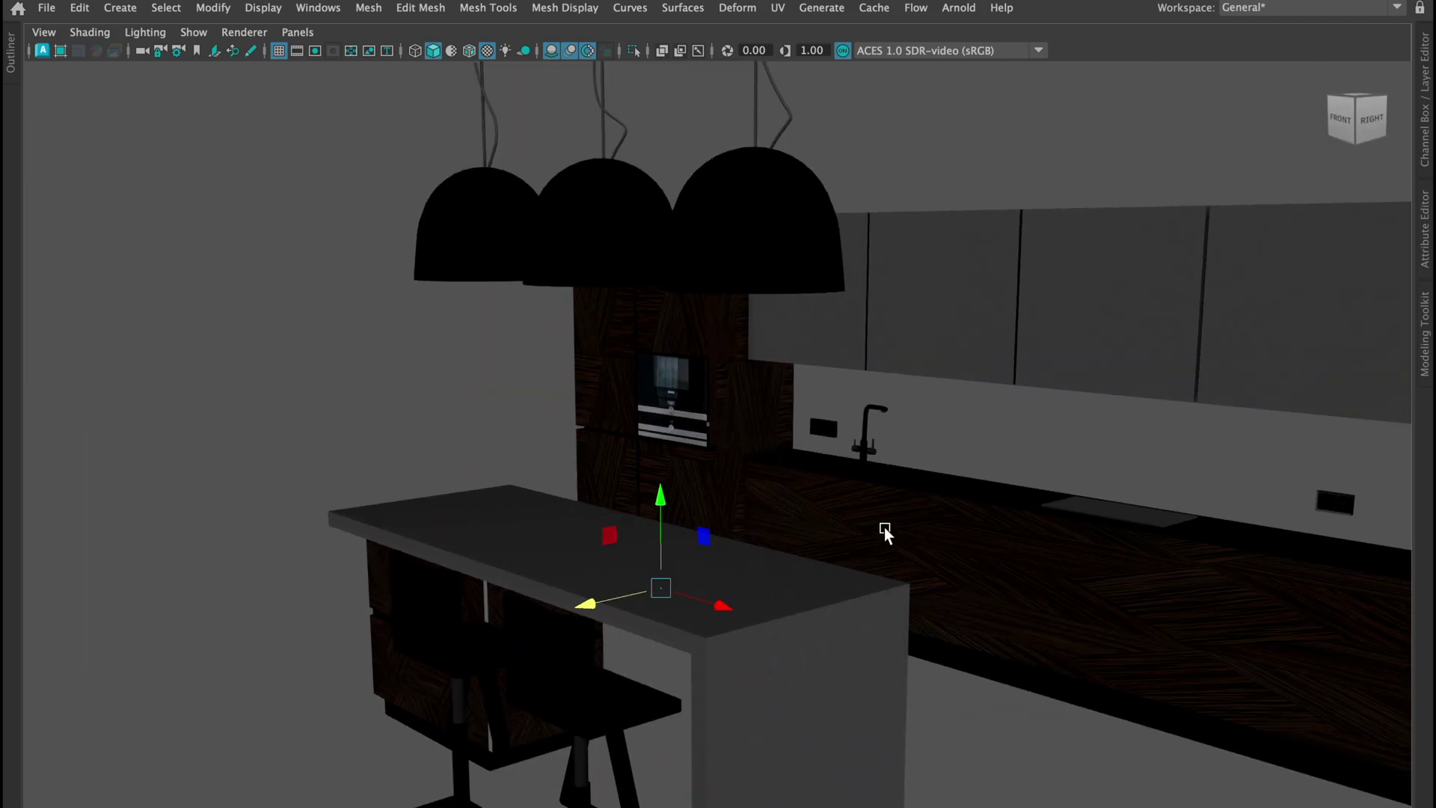
# Switch from the perspective view to the full-size render camera view of the kitchen
pyautogui.press('space')
pyautogui.press('space')
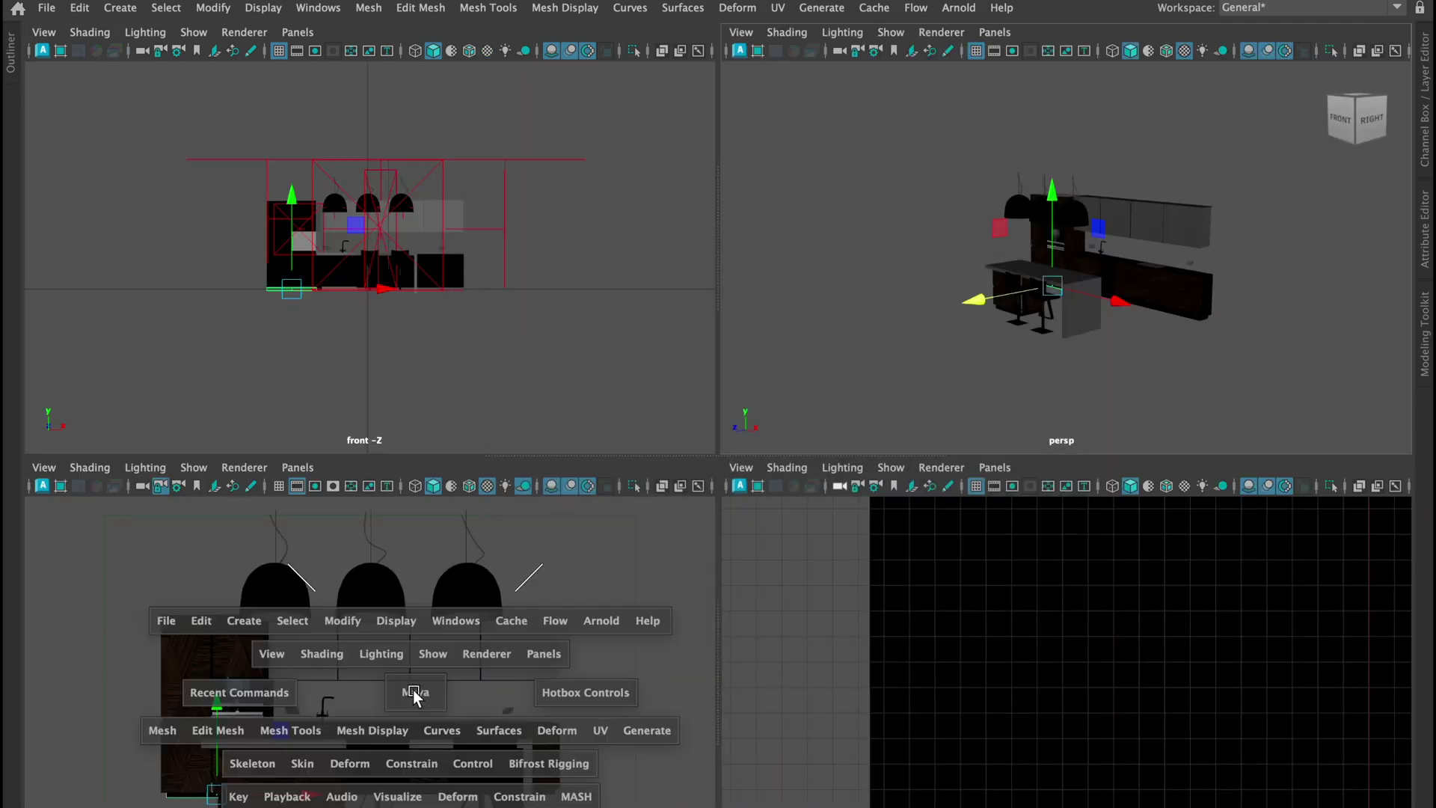
pyautogui.press('space')
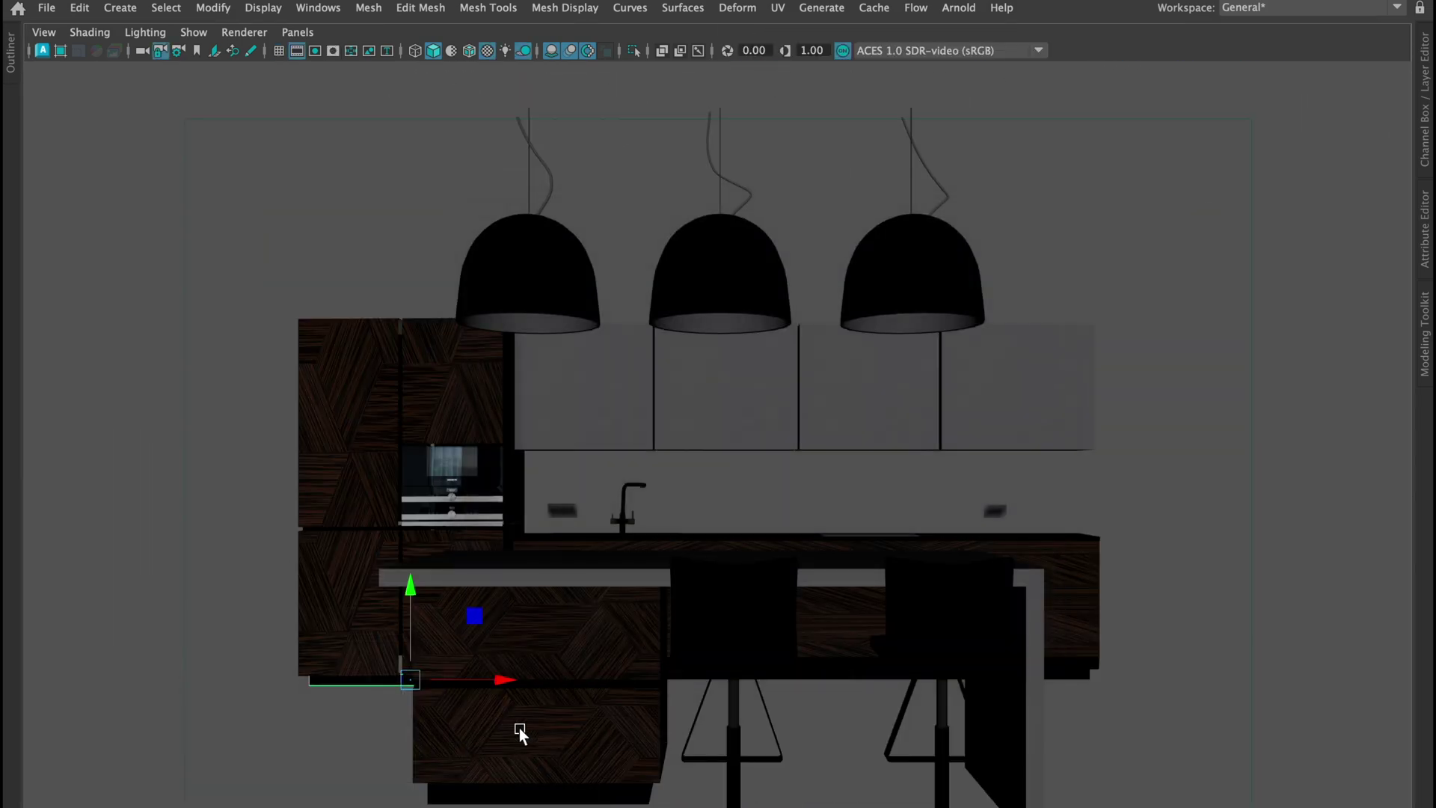
# Return to the perspective view, examine the whole kitchen, and frame the seat of the bar stool nearest the island drawers
pyautogui.keyDown('alt'); pyautogui.moveTo(314, 741); pyautogui.dragTo(661, 386); pyautogui.keyUp('alt')
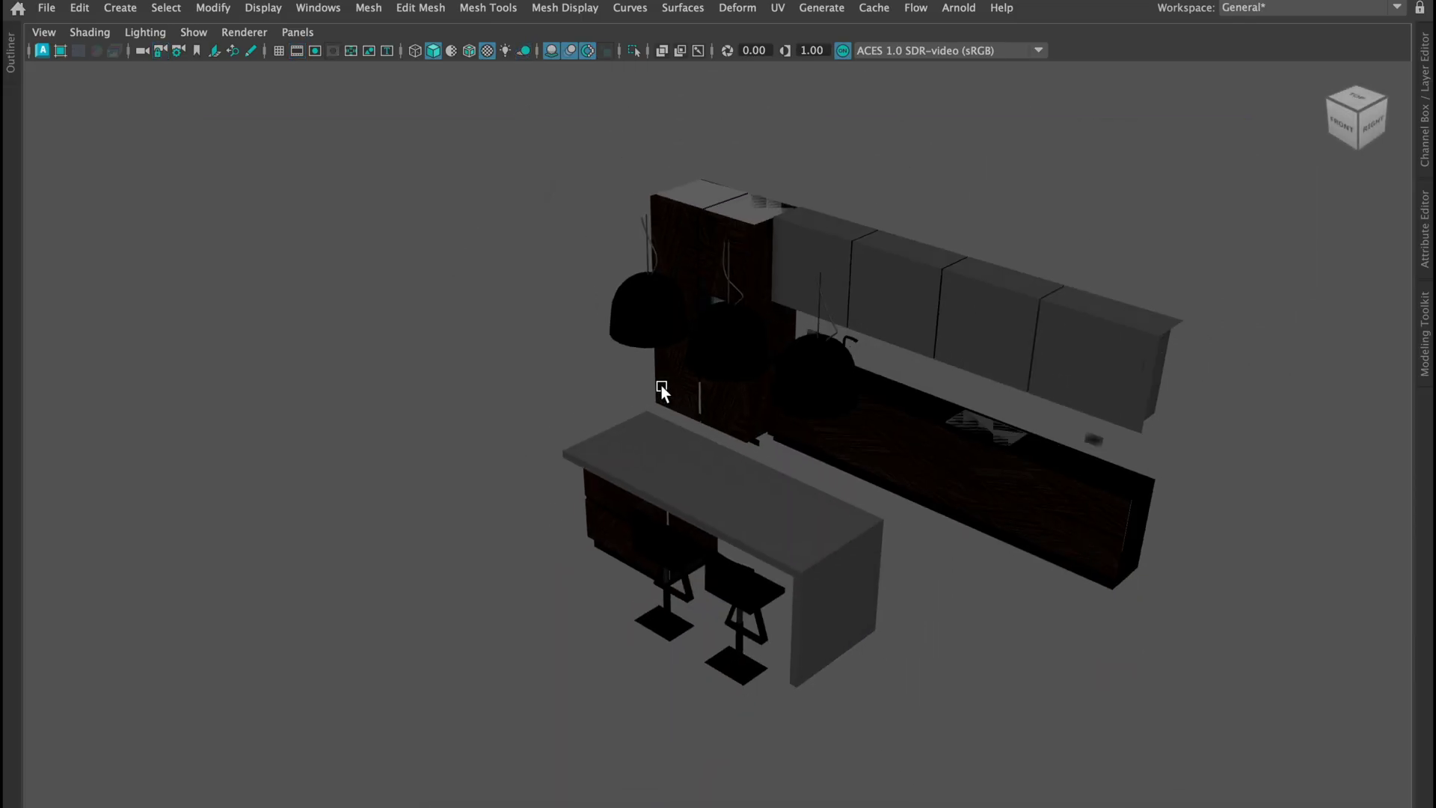
pyautogui.keyDown('alt'); pyautogui.moveTo(542, 397); pyautogui.dragTo(605, 397); pyautogui.keyUp('alt')
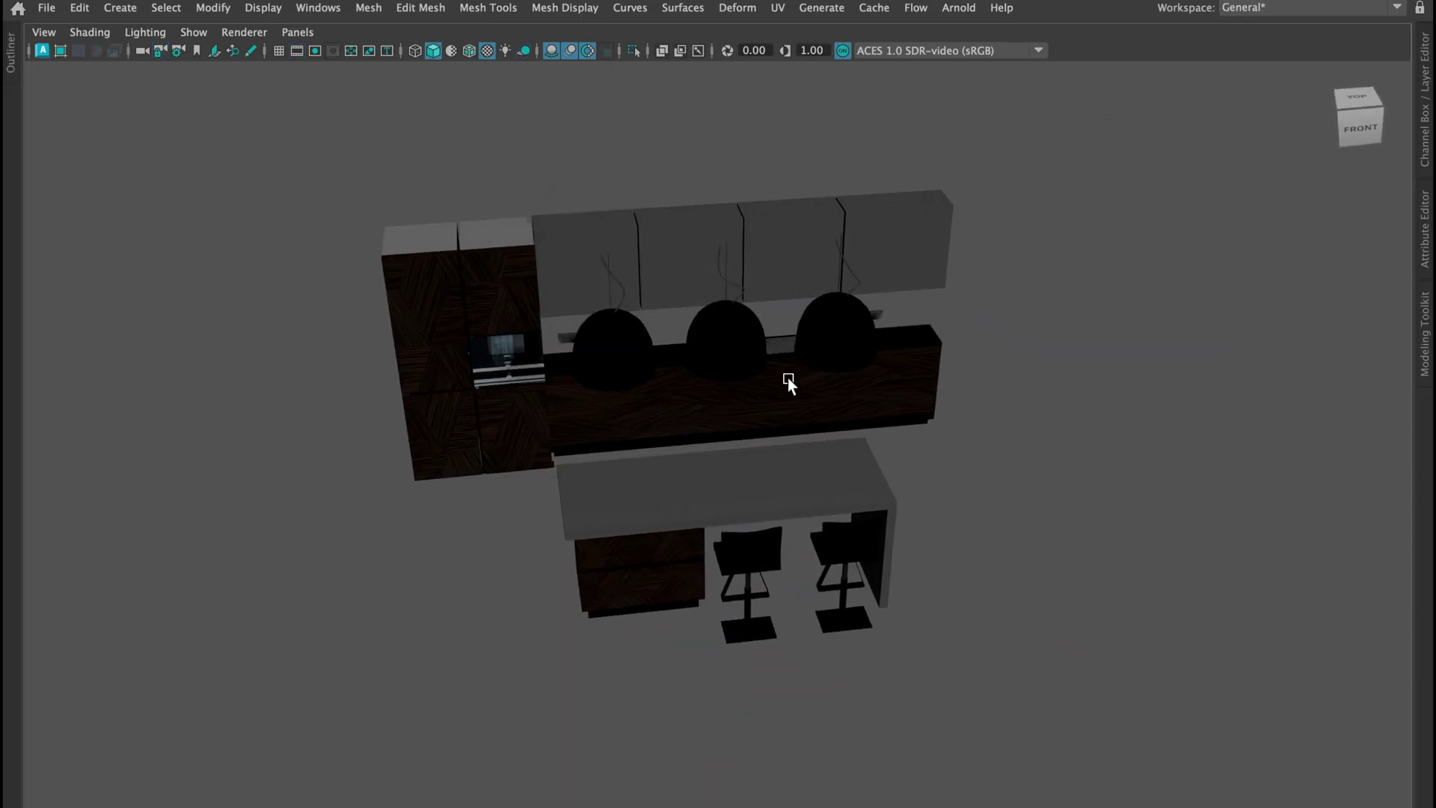
pyautogui.keyDown('alt'); pyautogui.moveTo(788, 381); pyautogui.dragTo(861, 435, button='right'); pyautogui.keyUp('alt')
pyautogui.keyDown('alt'); pyautogui.moveTo(861, 435); pyautogui.dragTo(844, 415); pyautogui.keyUp('alt')
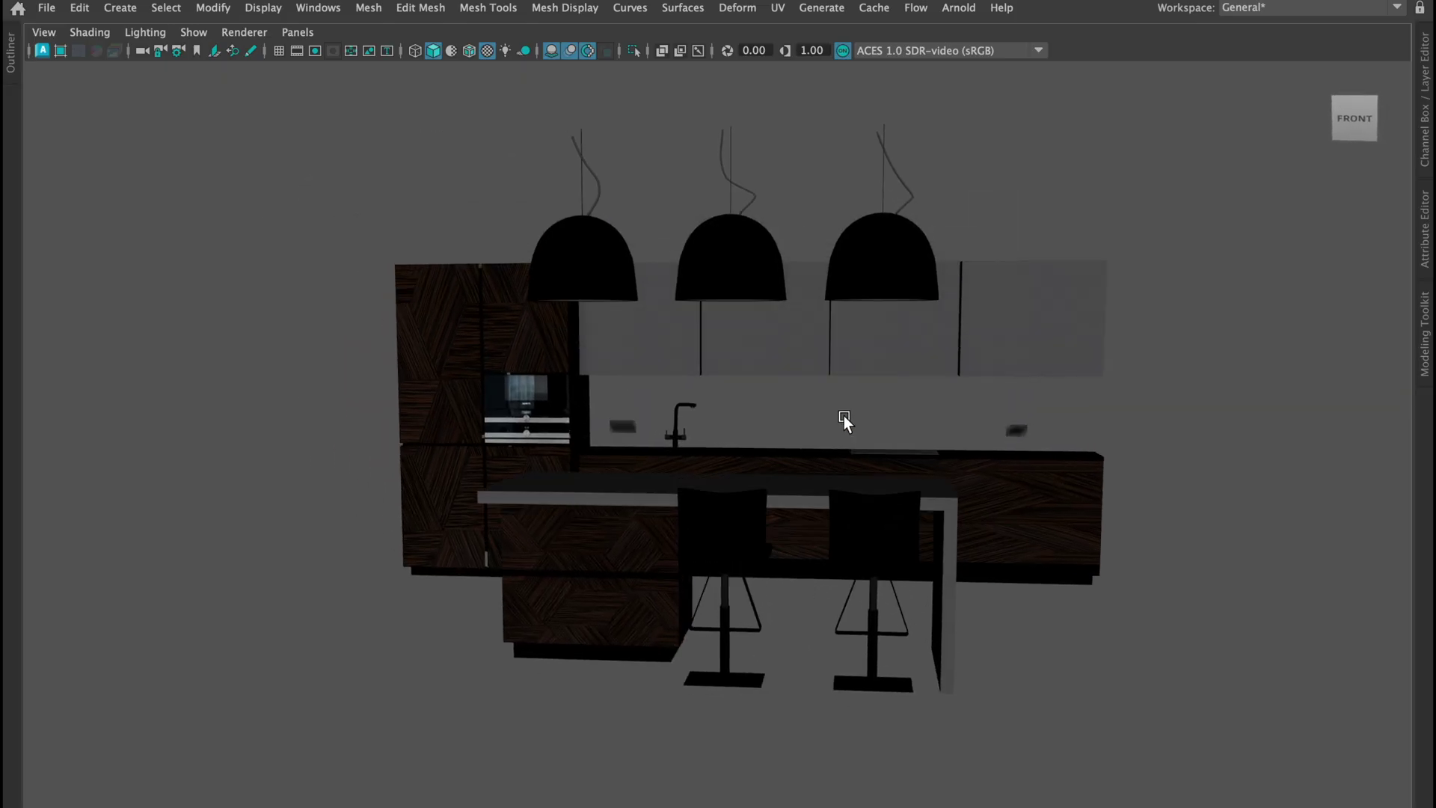
pyautogui.click(733, 551)
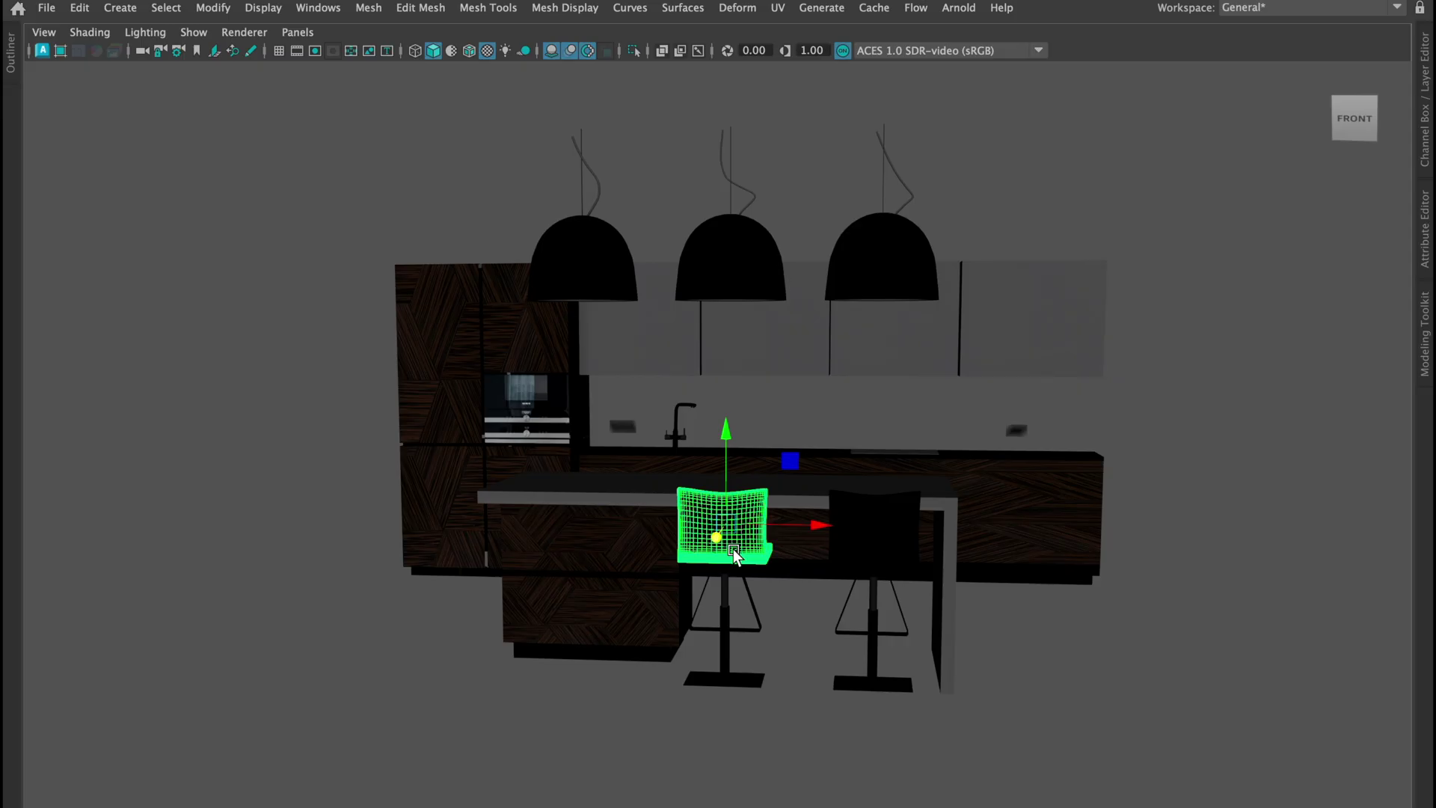
pyautogui.press('f')
pyautogui.keyDown('alt'); pyautogui.moveTo(904, 490); pyautogui.dragTo(803, 557); pyautogui.keyUp('alt')
# Examine the bar stool nearest the island drawers and select the lower part of its post
pyautogui.click(800, 657)
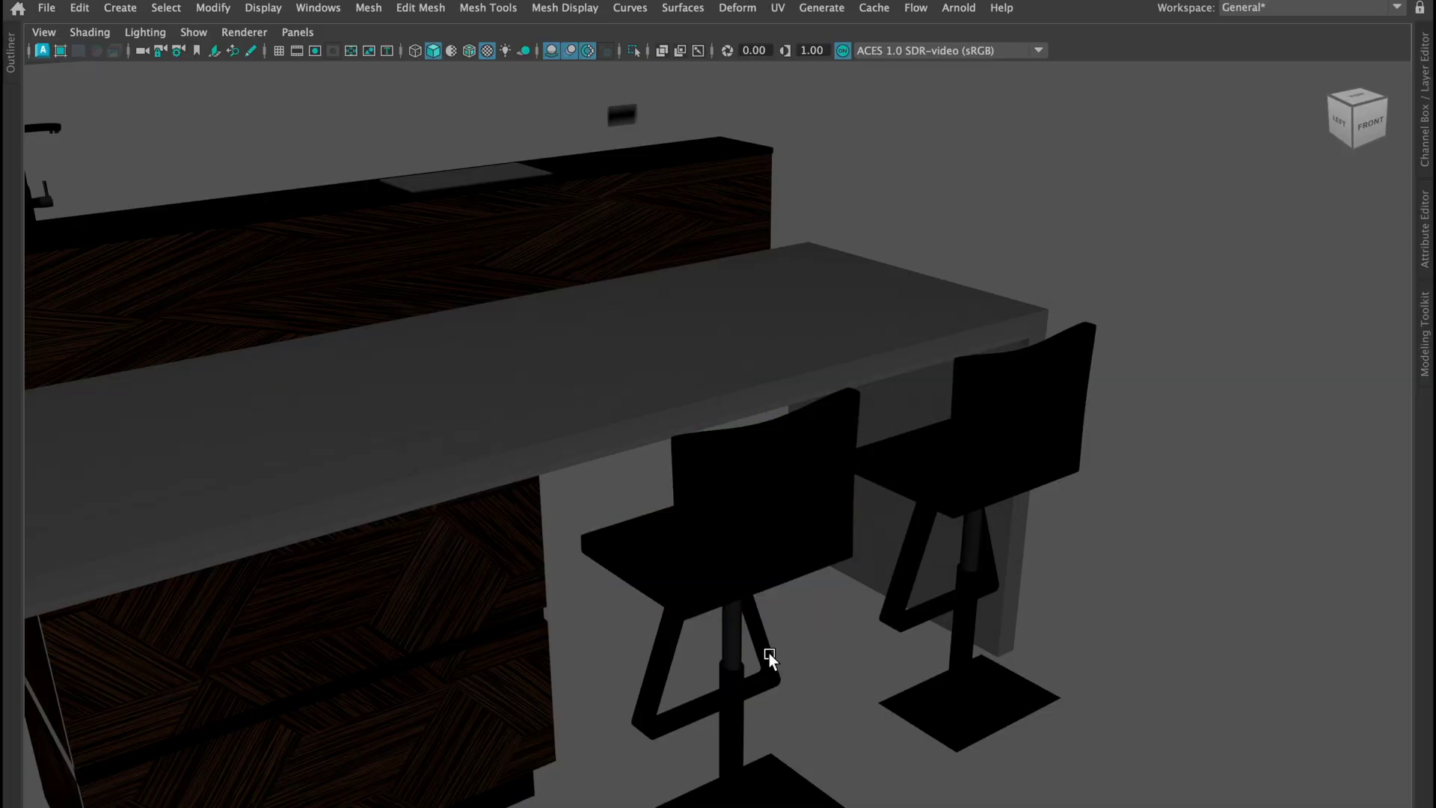
pyautogui.click(769, 652)
pyautogui.moveTo(882, 667)
pyautogui.keyDown('alt'); pyautogui.mouseDown()
pyautogui.moveTo(843, 649)
pyautogui.moveTo(886, 655)
pyautogui.mouseUp(); pyautogui.keyUp('alt')
pyautogui.scroll(-3, 843, 649)
pyautogui.click(722, 728)
pyautogui.click(725, 682)
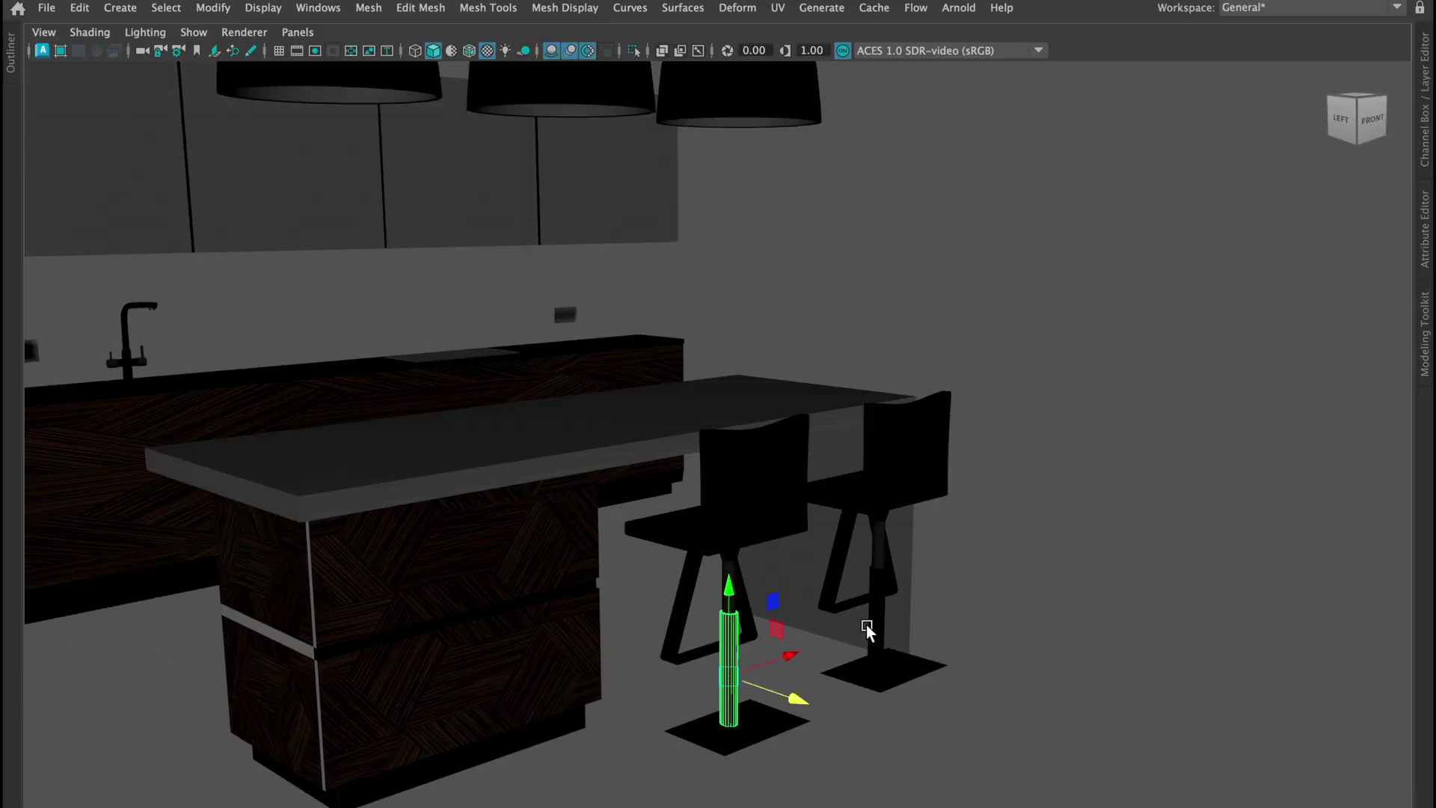
# Check the parts of the bar stool at the island's far end by selecting its post, footrest and seat in turn
pyautogui.click(878, 619)
pyautogui.scroll(3, 861, 658)
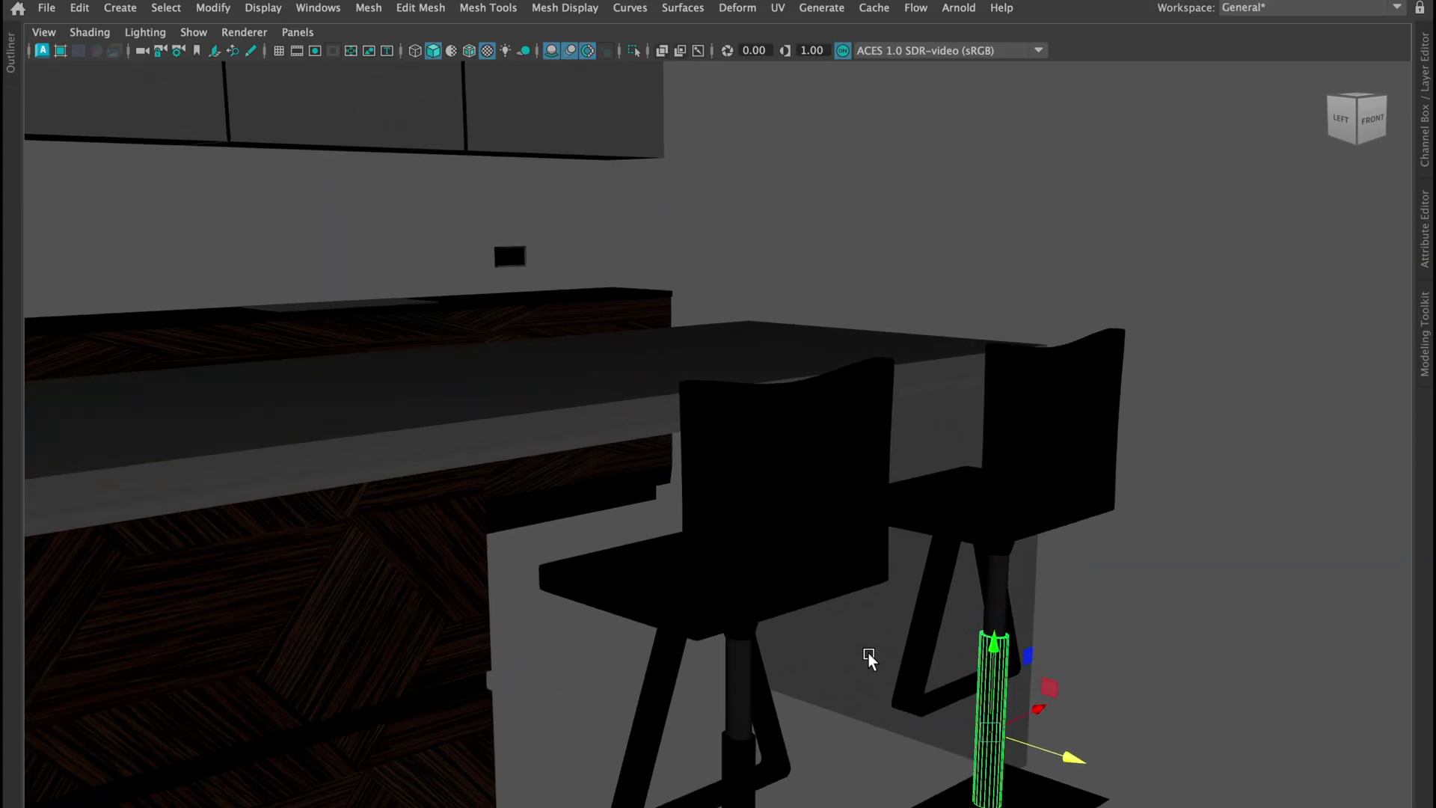
pyautogui.keyDown('alt'); pyautogui.moveTo(930, 694); pyautogui.dragTo(923, 694); pyautogui.keyUp('alt')
pyautogui.click(909, 737)
pyautogui.click(979, 682)
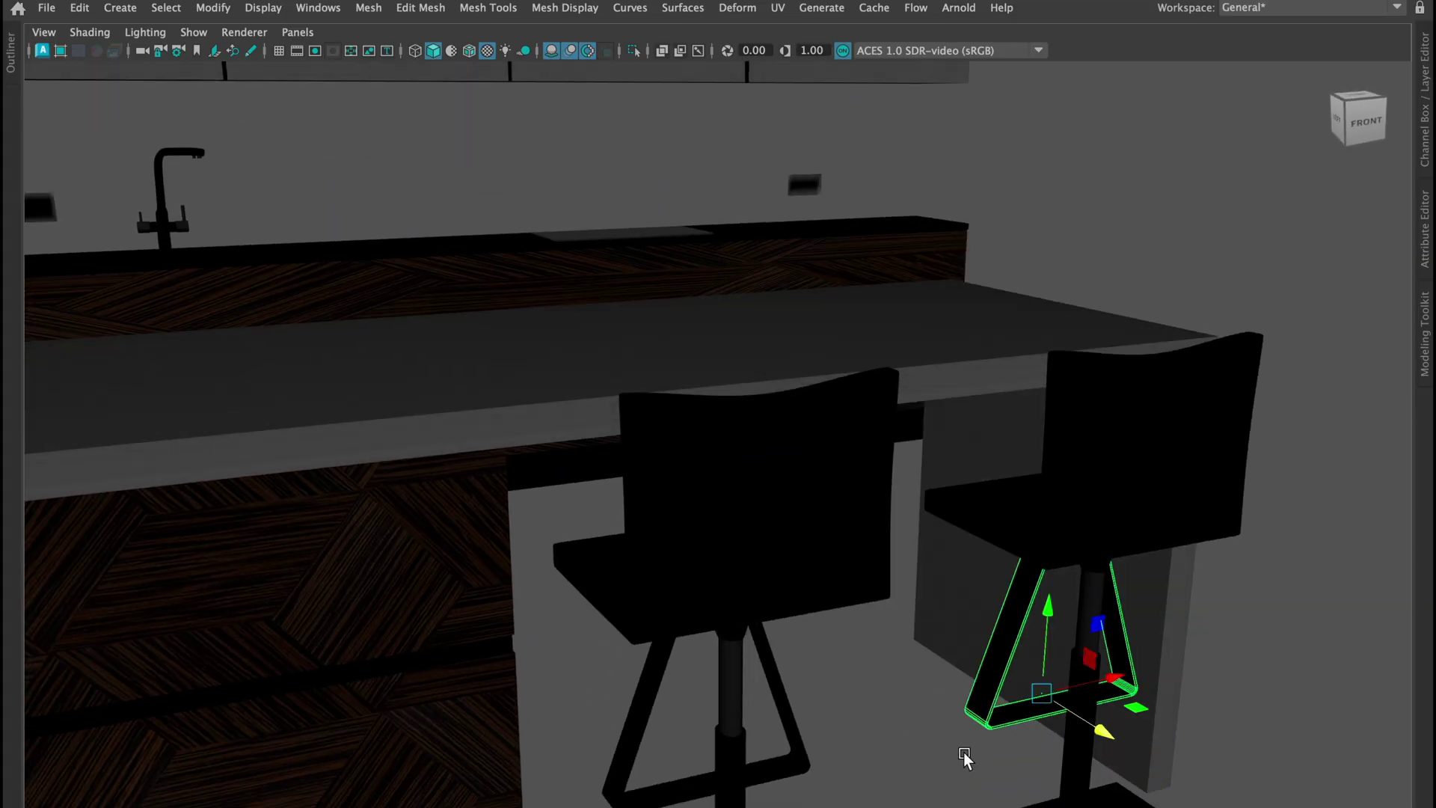
pyautogui.click(913, 771)
pyautogui.click(992, 558)
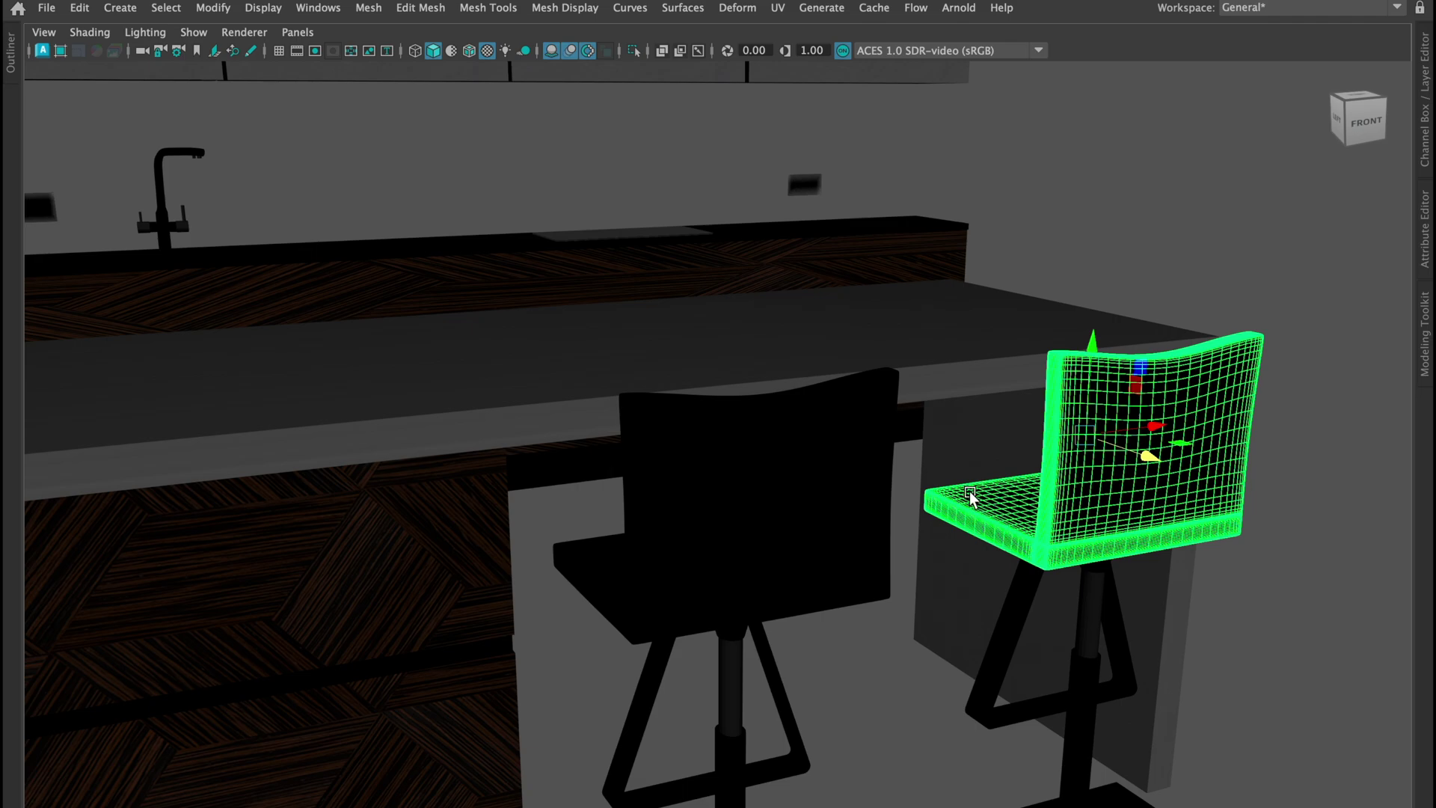
pyautogui.keyDown('alt'); pyautogui.moveTo(970, 495); pyautogui.dragTo(997, 498); pyautogui.keyUp('alt')
# Inspect the island's wooden drawer fronts by selecting the upper and lower ones, and review the lamps and back counter
pyautogui.click(562, 412)
pyautogui.scroll(-3, 437, 598)
pyautogui.click(433, 610)
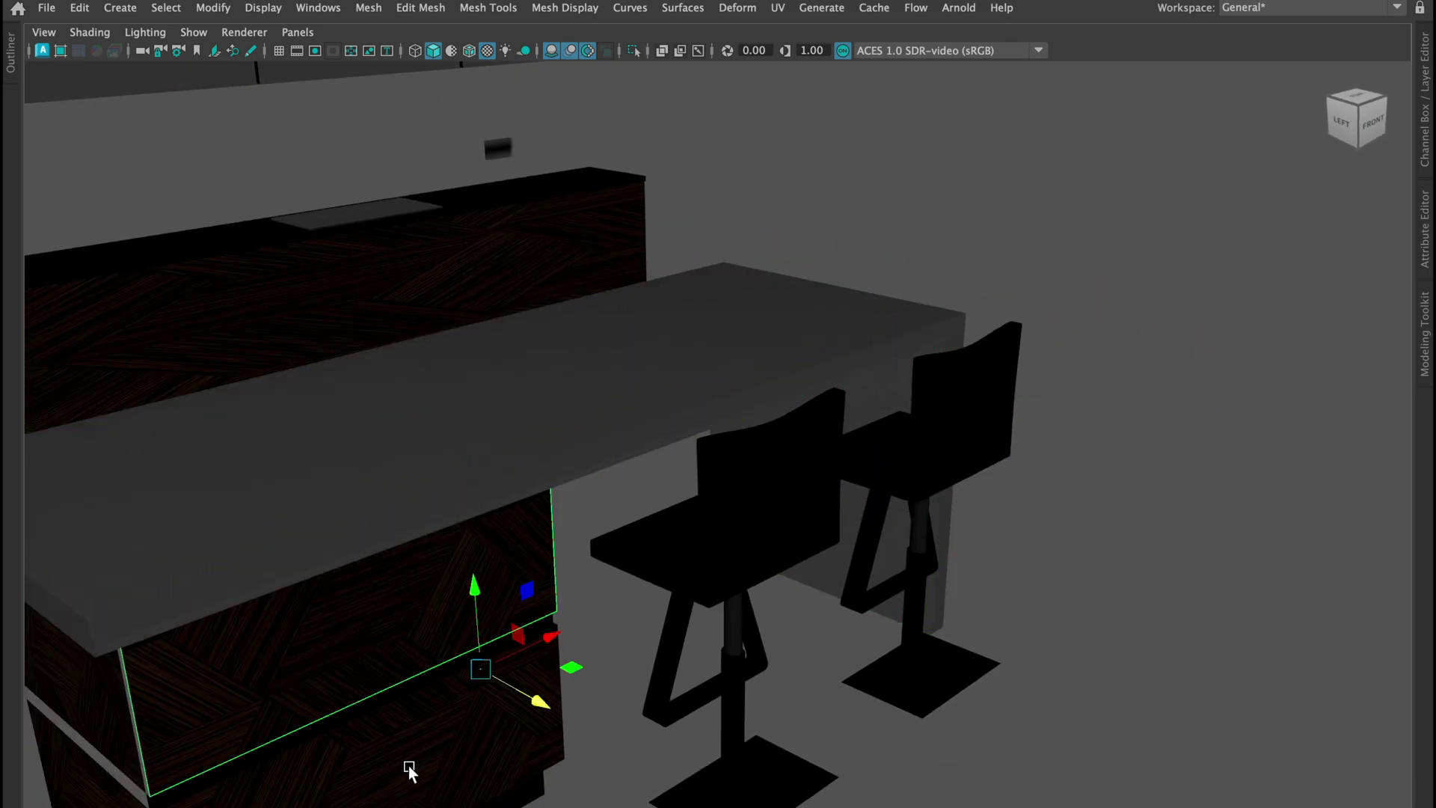
pyautogui.keyDown('alt'); pyautogui.moveTo(378, 658); pyautogui.dragTo(516, 463); pyautogui.keyUp('alt')
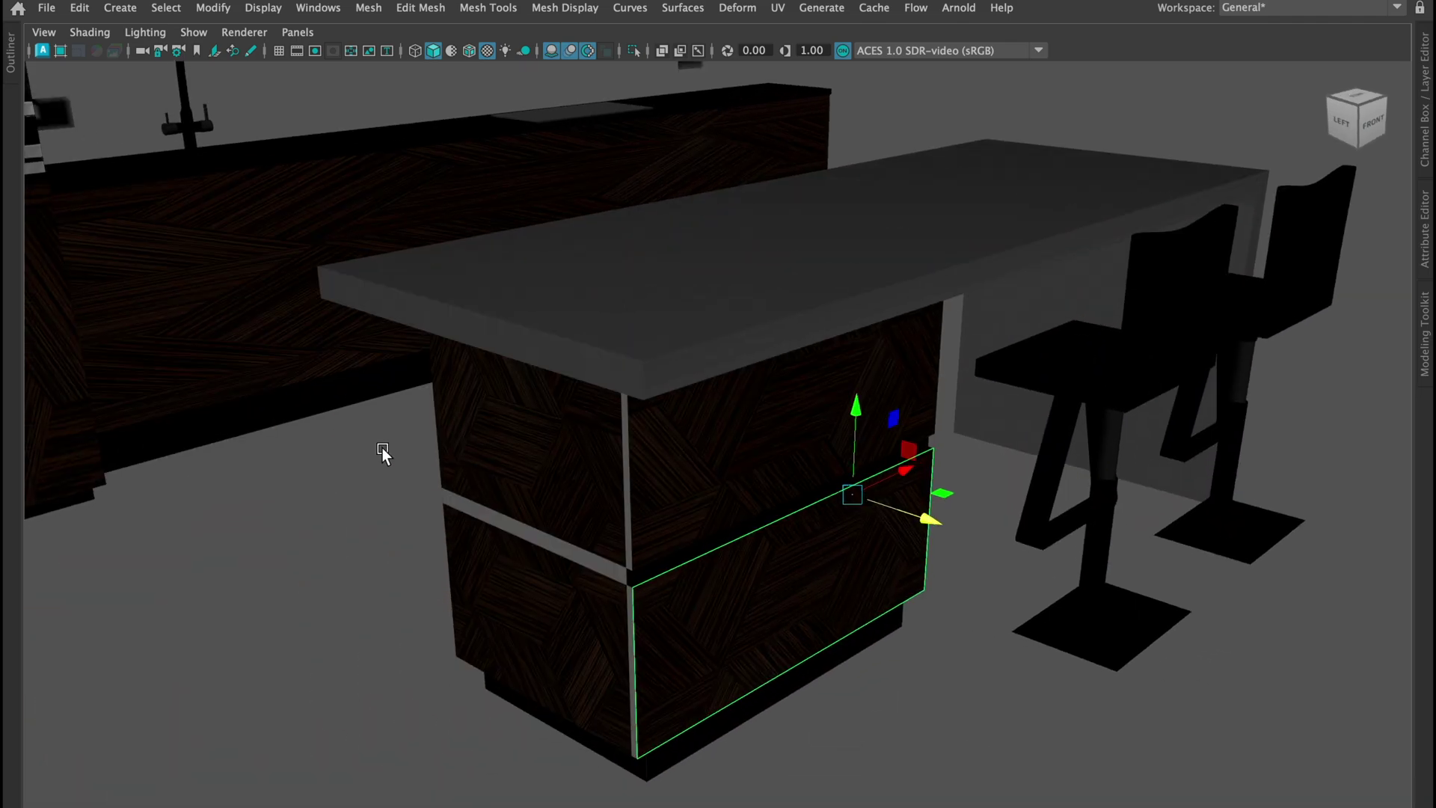
pyautogui.keyDown('alt'); pyautogui.moveTo(381, 447); pyautogui.dragTo(362, 445); pyautogui.keyUp('alt')
pyautogui.scroll(-3, 663, 258)
pyautogui.keyDown('alt'); pyautogui.moveTo(778, 165); pyautogui.dragTo(502, 536, button='middle'); pyautogui.keyUp('alt')
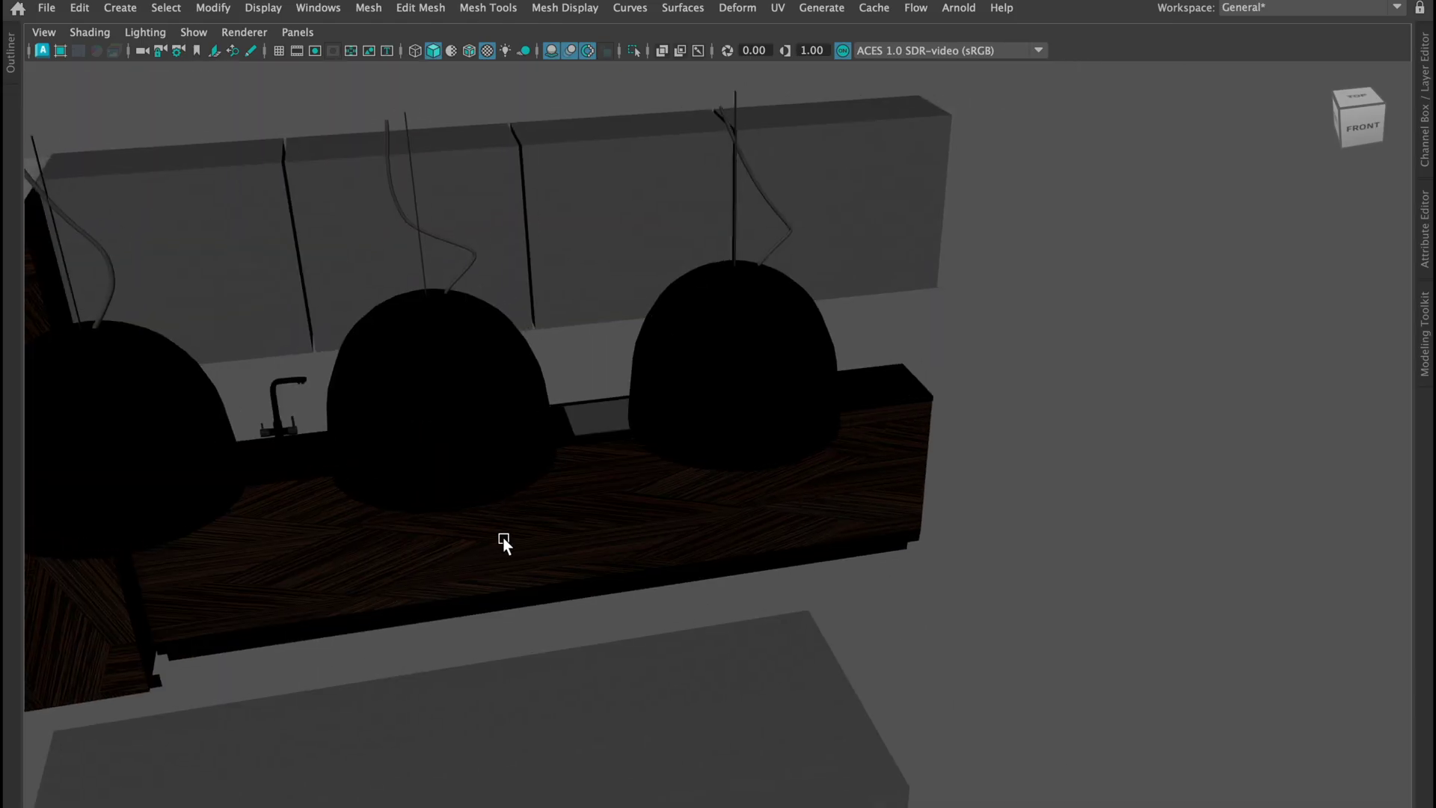
pyautogui.keyDown('alt'); pyautogui.moveTo(658, 610); pyautogui.dragTo(643, 576); pyautogui.keyUp('alt')
pyautogui.keyDown('alt'); pyautogui.moveTo(644, 576); pyautogui.dragTo(414, 379, button='right'); pyautogui.keyUp('alt')
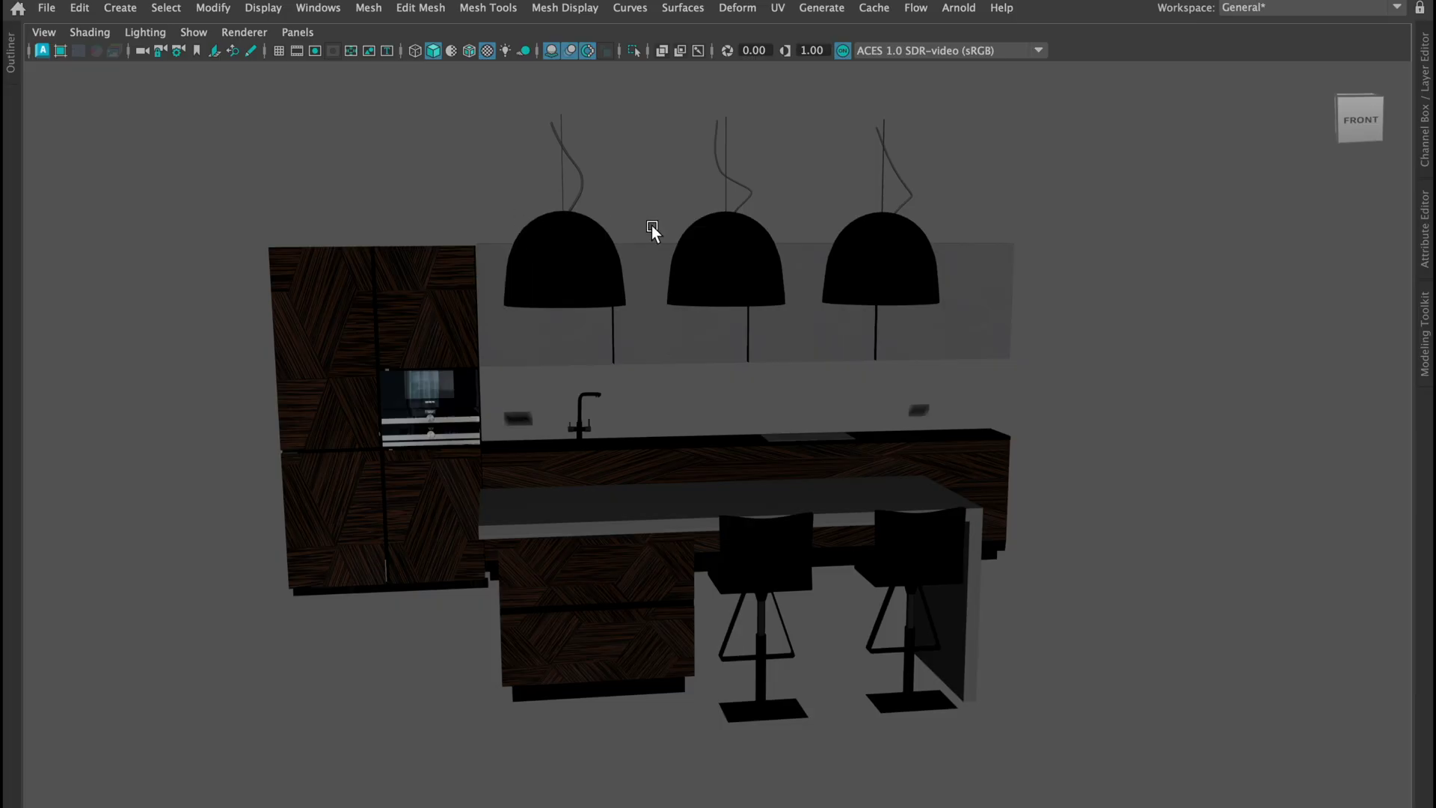
# Examine the kitchen from the front and from above, and frame the tops of the tall cabinets
pyautogui.scroll(-5, 617, 344)
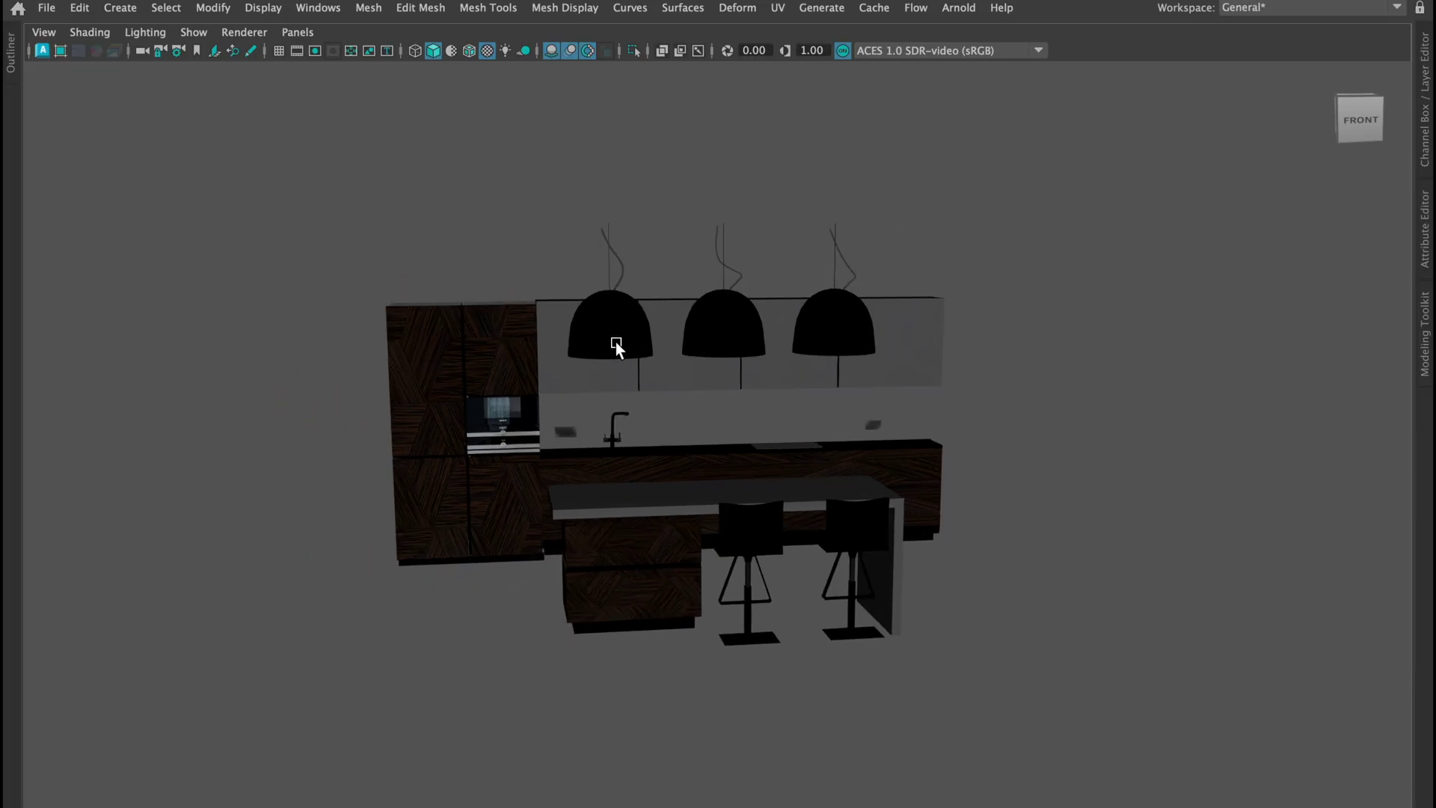
pyautogui.keyDown('alt'); pyautogui.moveTo(925, 395); pyautogui.dragTo(836, 397); pyautogui.keyUp('alt')
pyautogui.scroll(5, 835, 382)
pyautogui.keyDown('alt'); pyautogui.moveTo(807, 339); pyautogui.dragTo(766, 284); pyautogui.keyUp('alt')
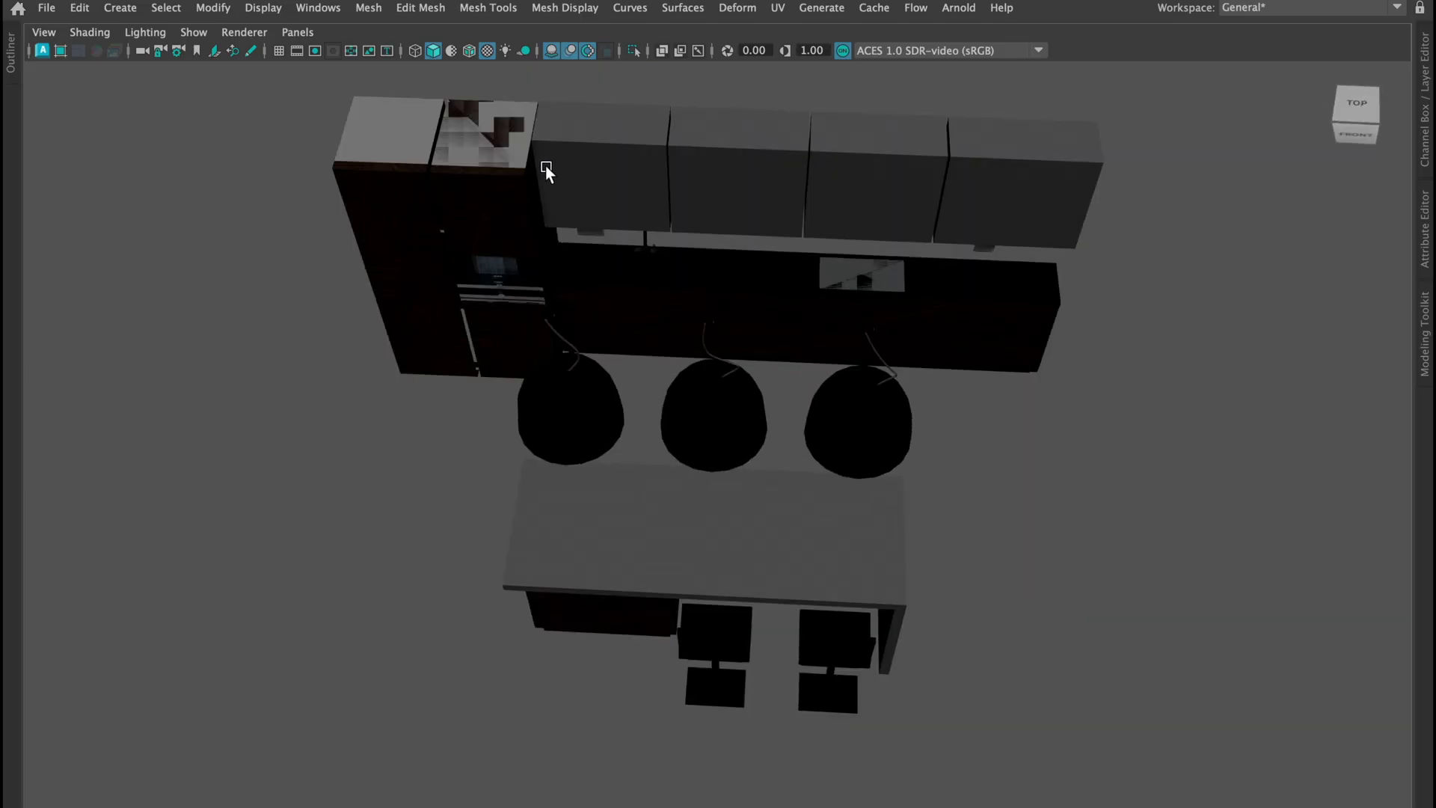
pyautogui.click(488, 143)
pyautogui.press('f')
pyautogui.click(240, 397)
pyautogui.keyDown('alt'); pyautogui.moveTo(240, 396); pyautogui.dragTo(395, 460); pyautogui.keyUp('alt')
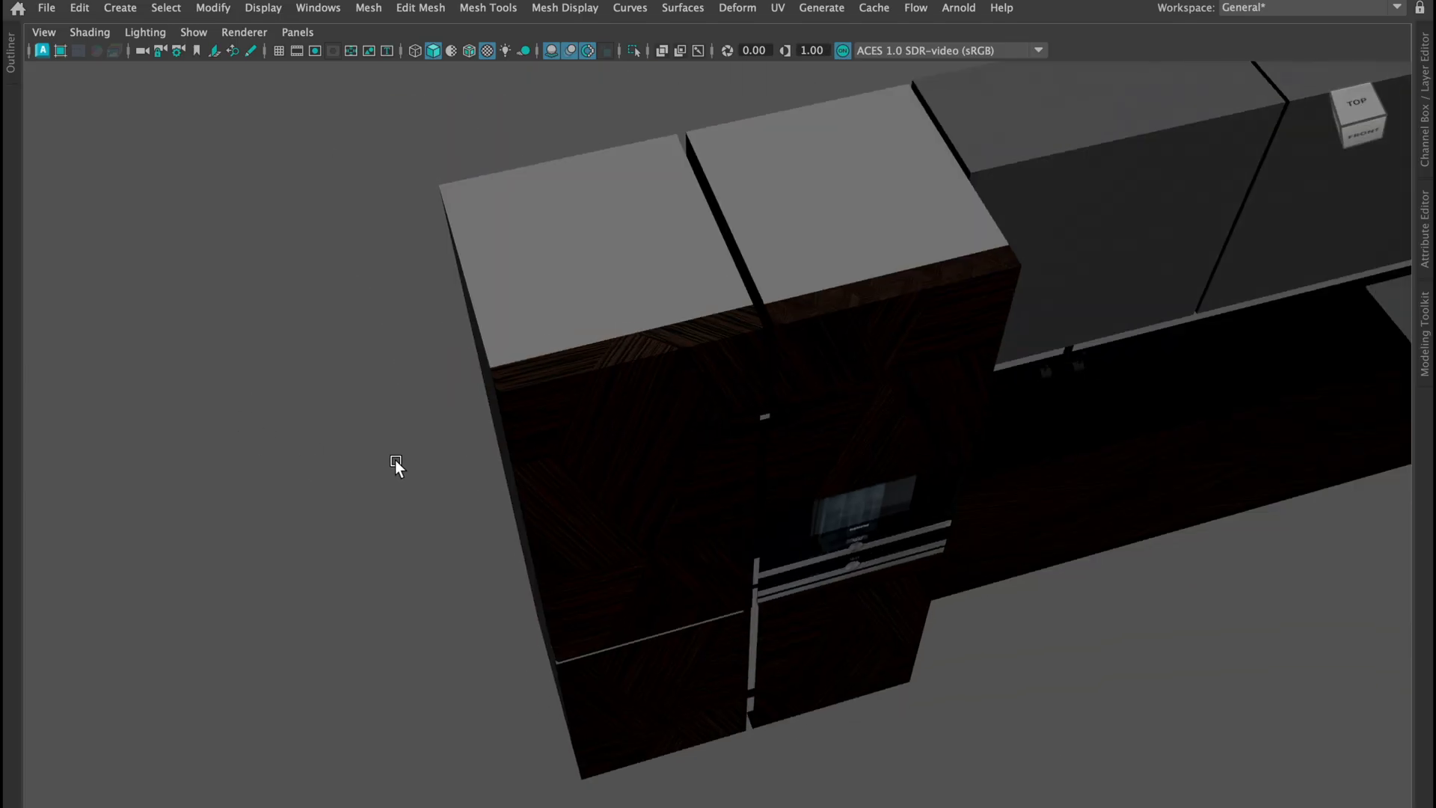
# Try to raise the upper wooden door front of the outer tall cabinet
pyautogui.click(808, 229)
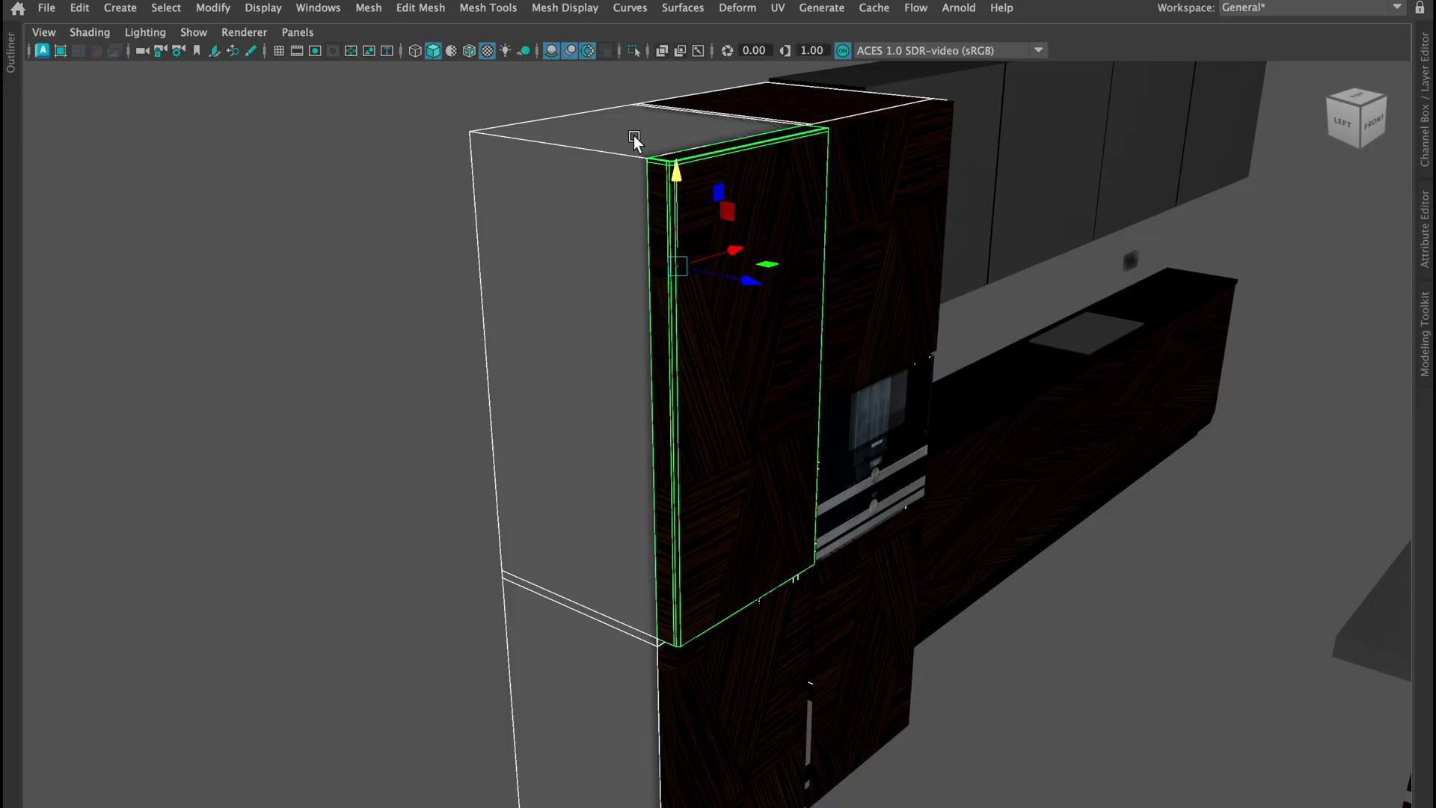
pyautogui.moveTo(676, 173); pyautogui.dragTo(673, 120)
pyautogui.press('super+z')
# Raise the overlapping shell of the tall cabinets above the doors, and delete it
pyautogui.click(377, 388)
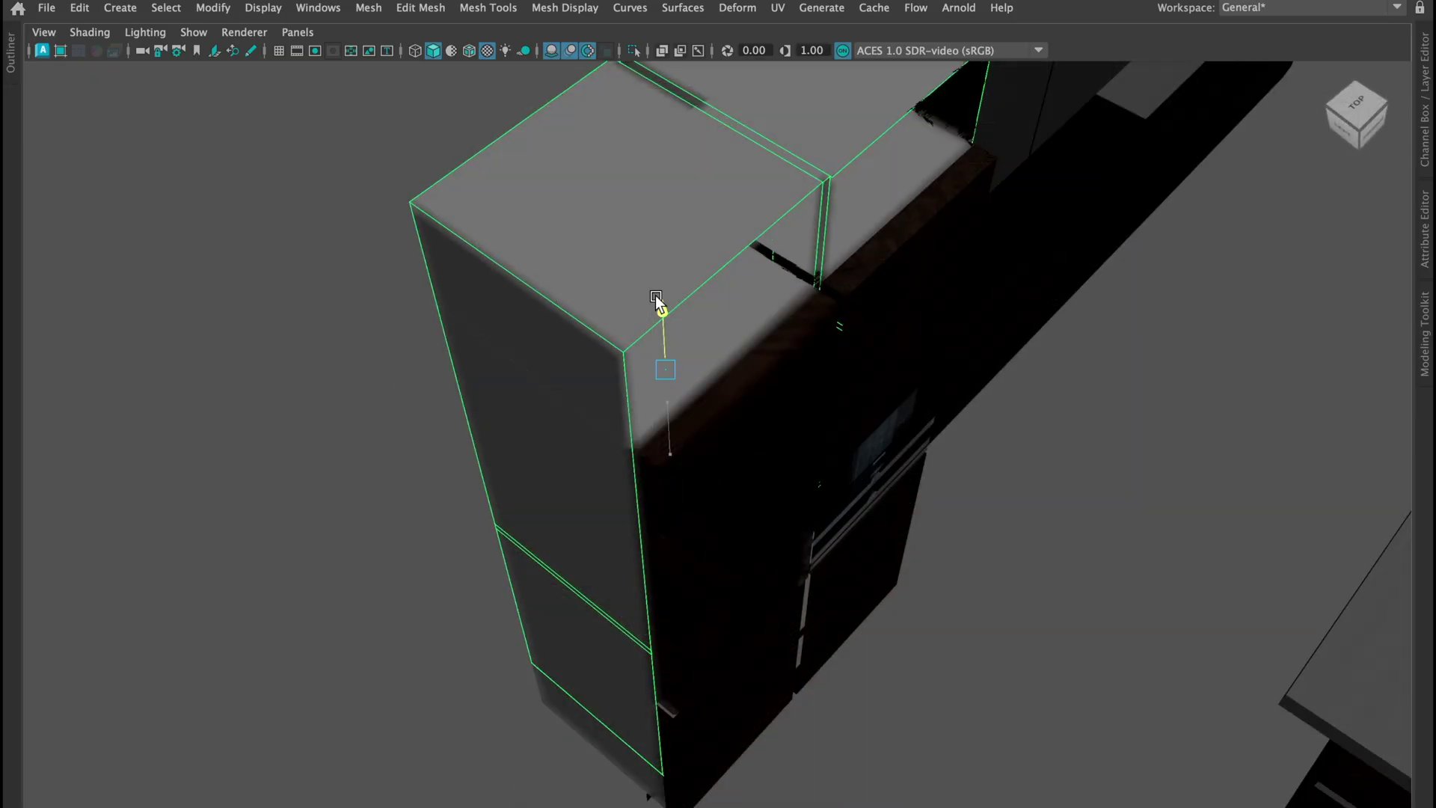
pyautogui.keyDown('alt'); pyautogui.moveTo(658, 311); pyautogui.dragTo(721, 379); pyautogui.keyUp('alt')
pyautogui.scroll(-3, 710, 378)
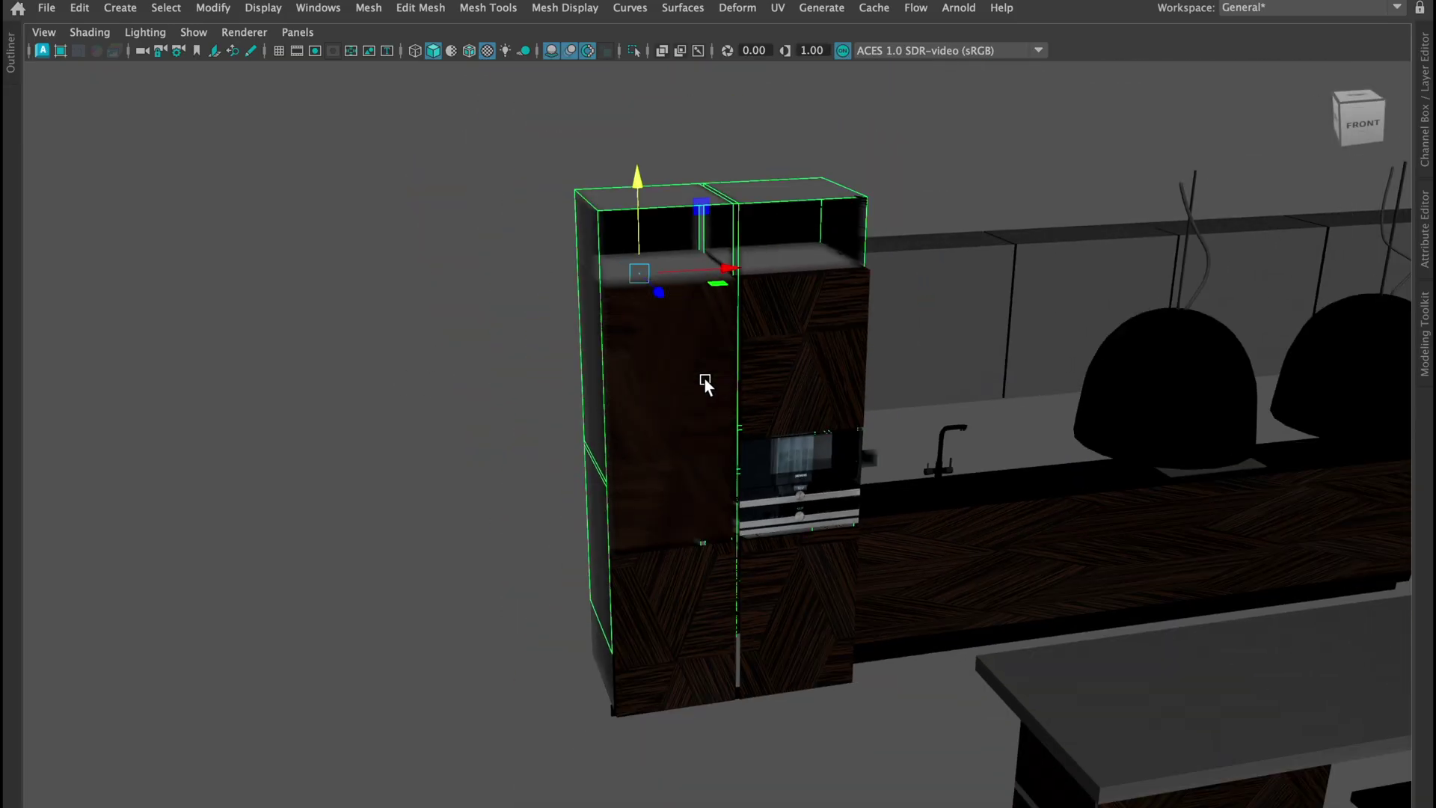
pyautogui.keyDown('alt'); pyautogui.moveTo(471, 410); pyautogui.dragTo(605, 542); pyautogui.keyUp('alt')
pyautogui.moveTo(700, 317); pyautogui.dragTo(779, 343)
pyautogui.scroll(-6, 700, 249)
pyautogui.press('Delete')
# Select the next overlapping tall cabinet shell and raise it vertically until it stands above the cabinets
pyautogui.click(722, 437)
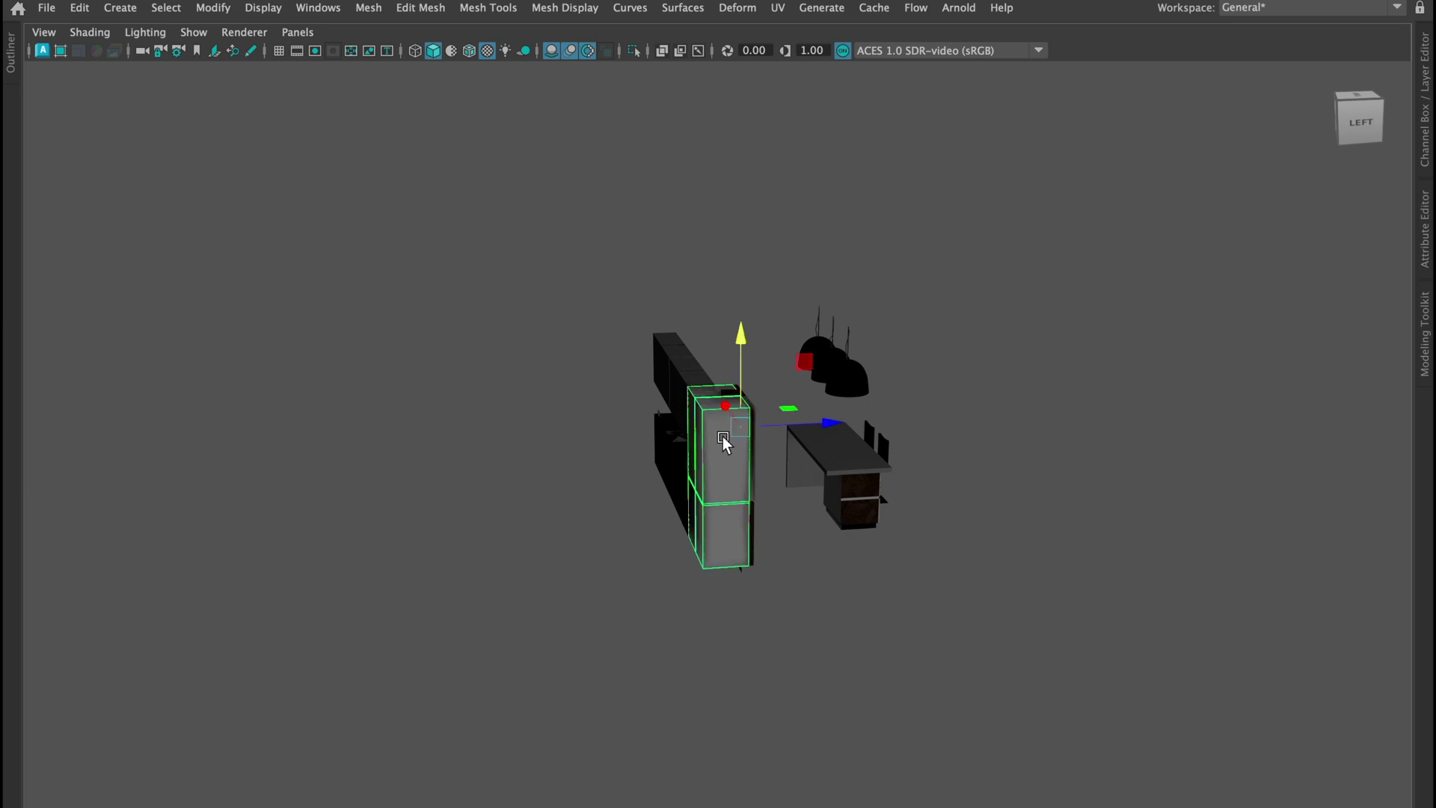
pyautogui.moveTo(740, 333); pyautogui.dragTo(725, 153)
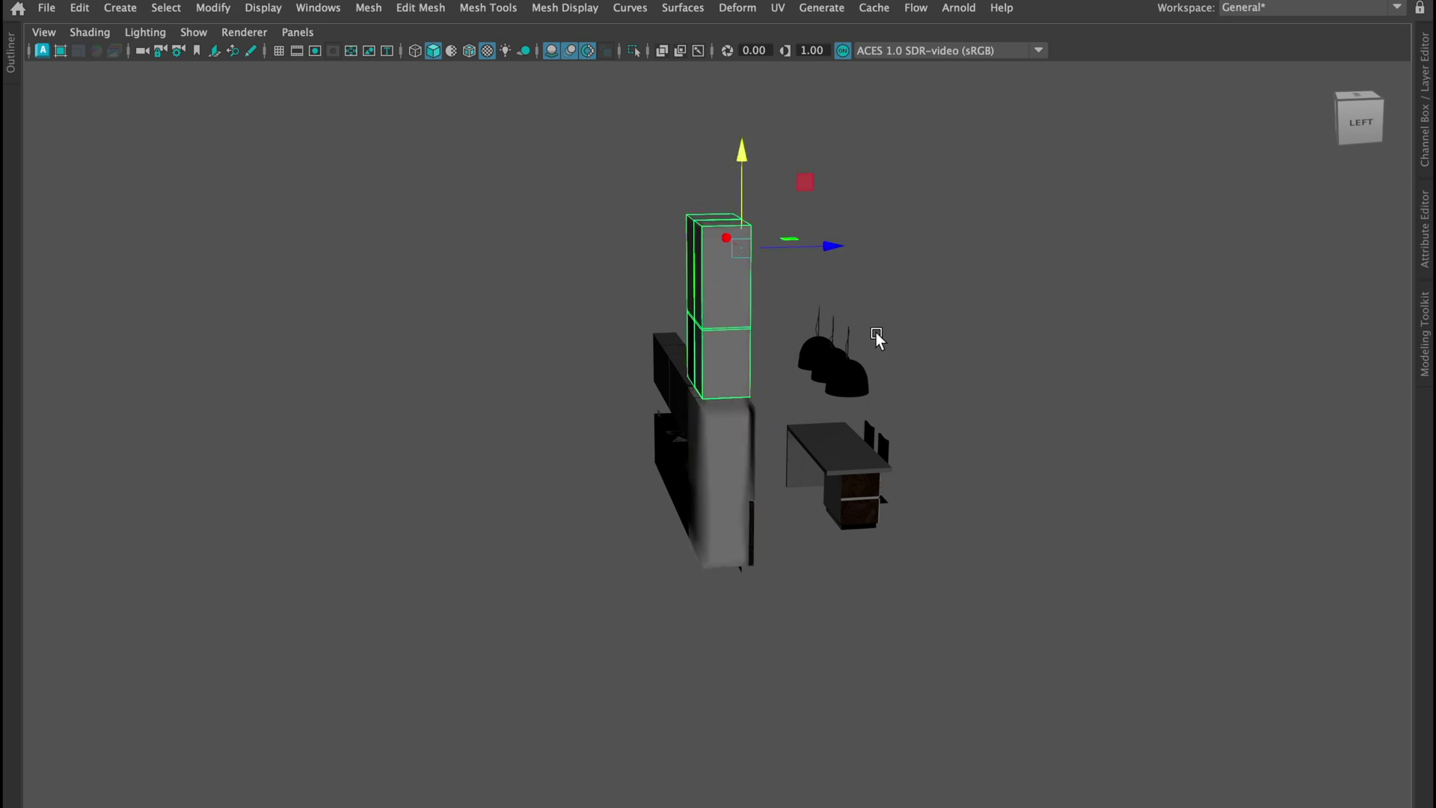
pyautogui.keyDown('alt'); pyautogui.moveTo(877, 332); pyautogui.dragTo(739, 383); pyautogui.keyUp('alt')
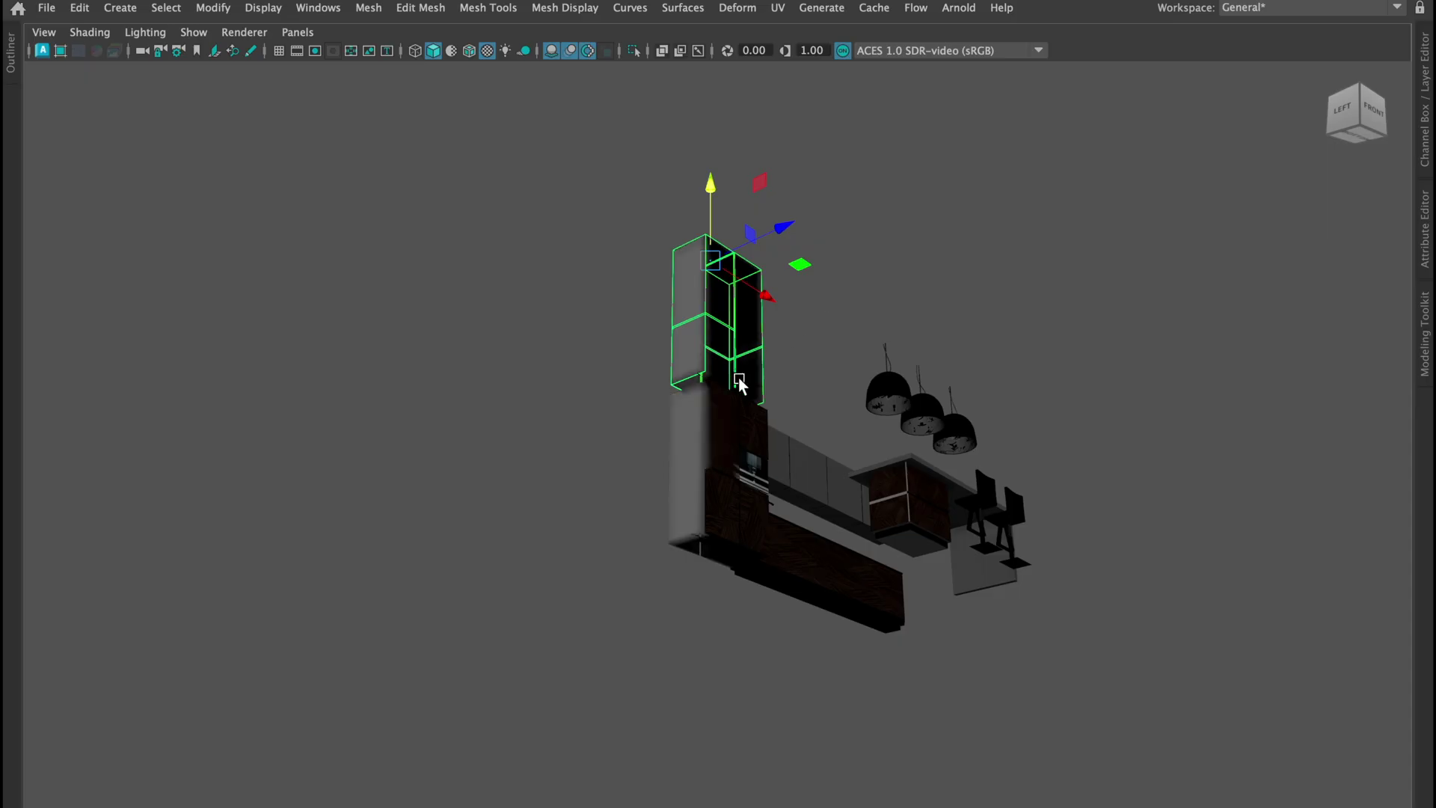
pyautogui.scroll(10, 711, 425)
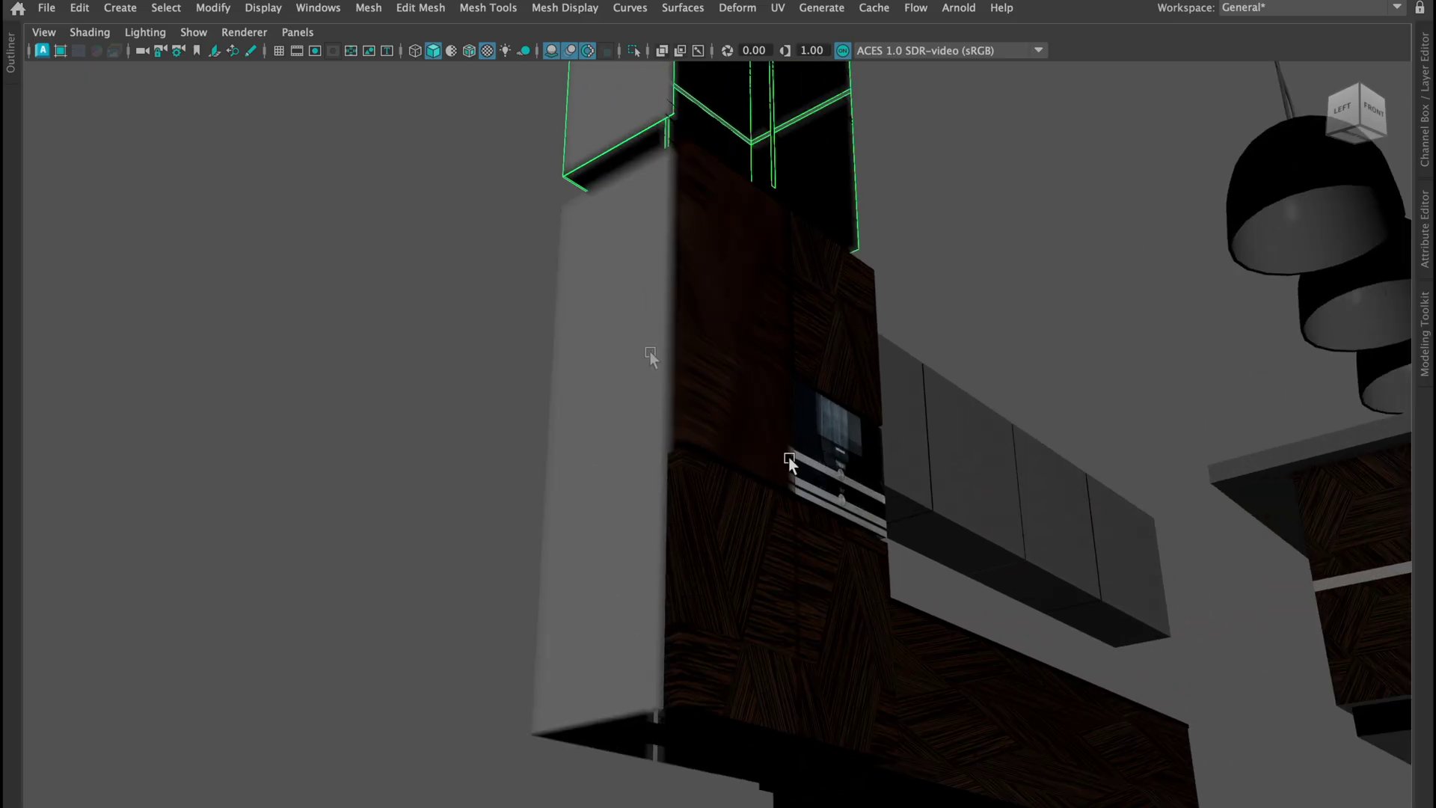
pyautogui.scroll(-5, 593, 460)
# Turn off anti-aliasing and motion blur in the viewport, and examine the tall cabinets up close from the side
pyautogui.keyDown('alt'); pyautogui.moveTo(593, 460); pyautogui.dragTo(649, 468); pyautogui.keyUp('alt')
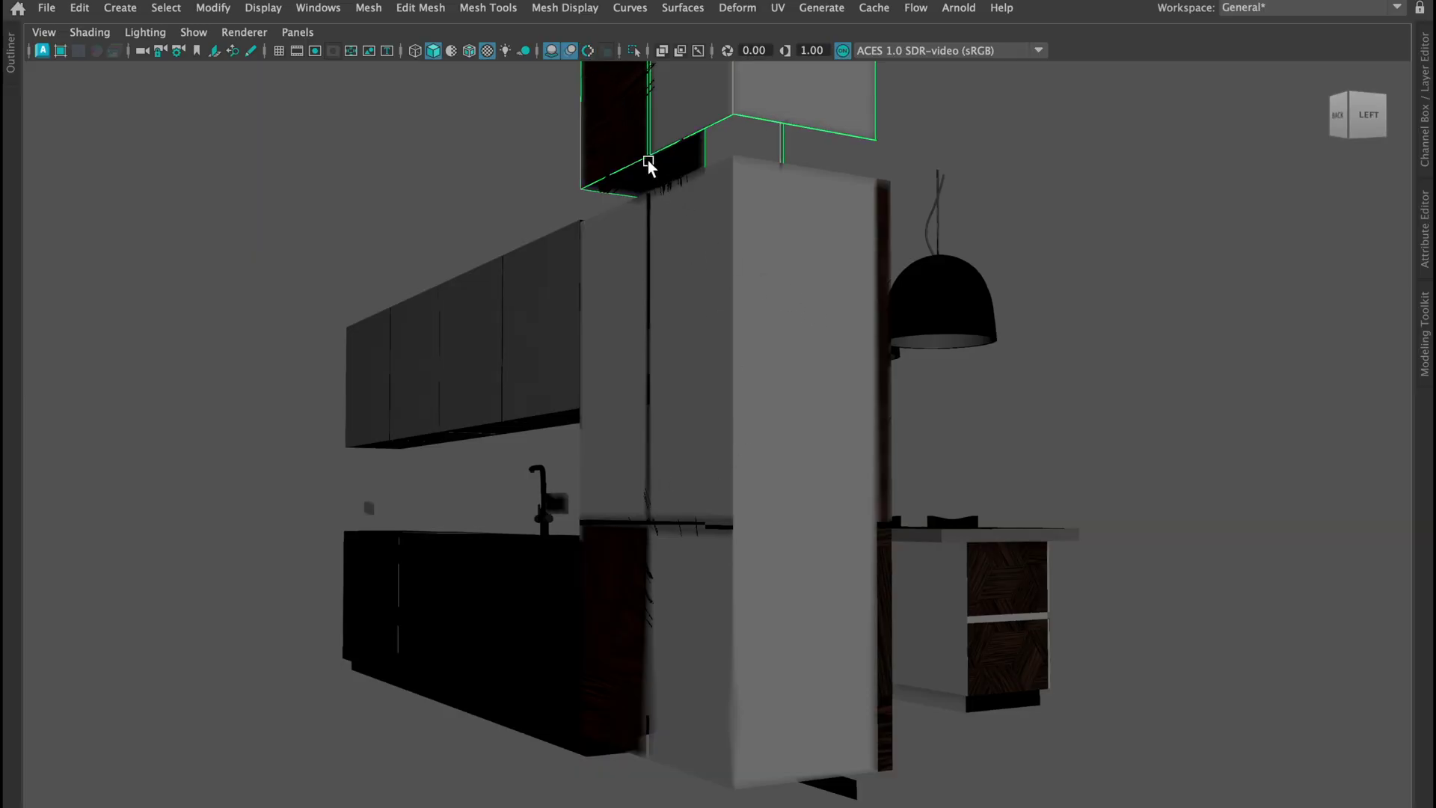
pyautogui.keyDown('alt'); pyautogui.moveTo(807, 271); pyautogui.dragTo(773, 321); pyautogui.keyUp('alt')
pyautogui.scroll(10, 727, 394)
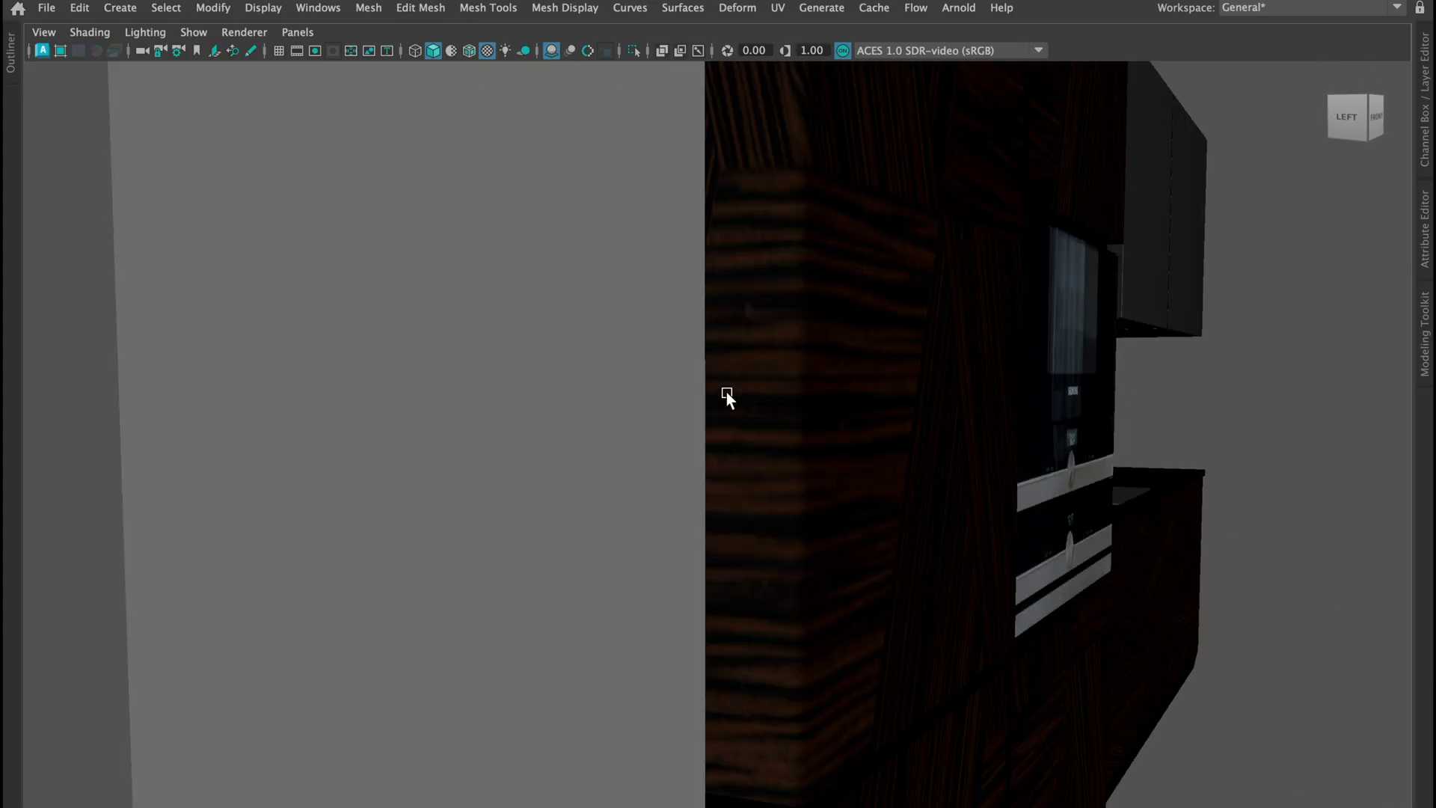
pyautogui.scroll(-5, 726, 394)
pyautogui.scroll(-8, 727, 394)
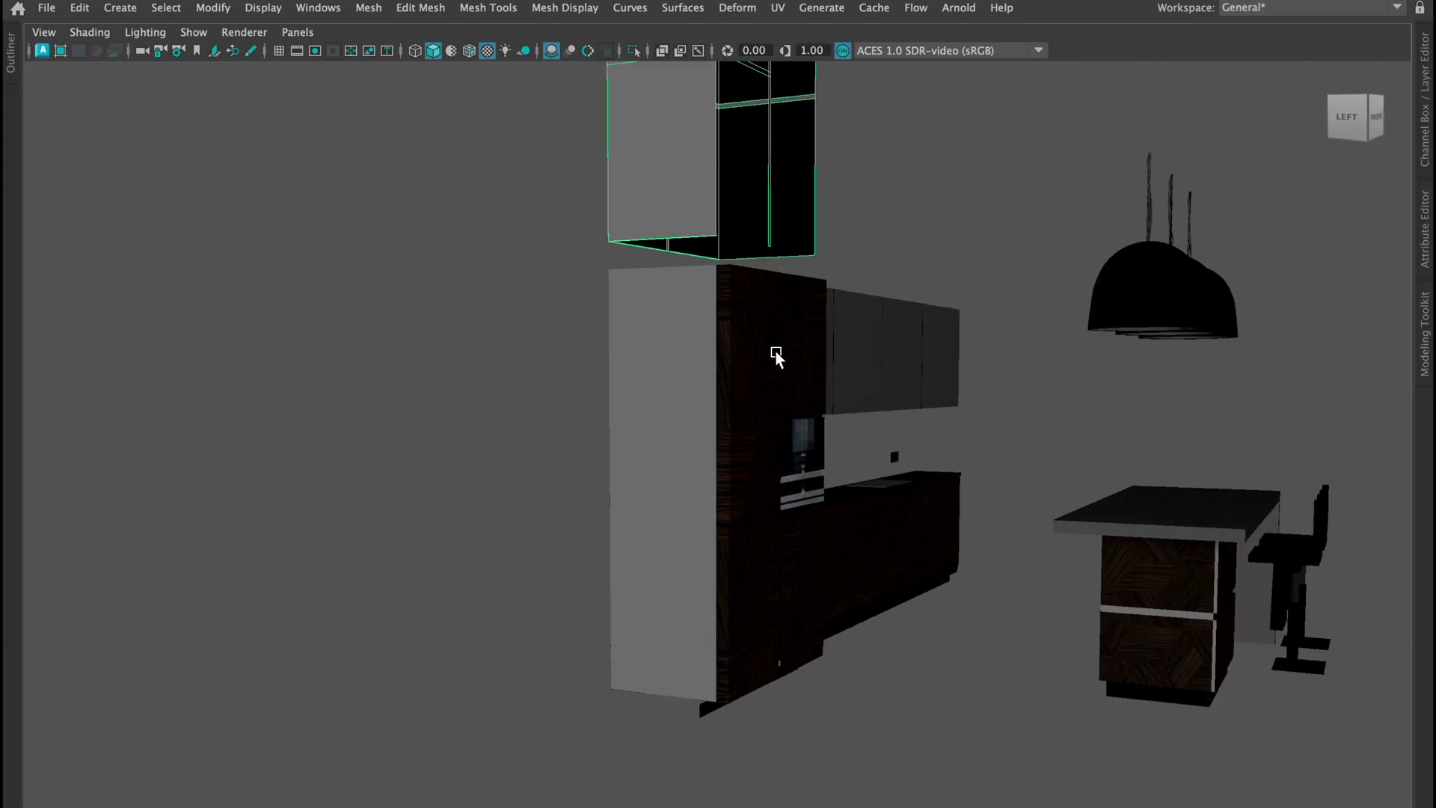
# Delete the raised duplicate shell above the tall cabinets
pyautogui.keyDown('alt'); pyautogui.moveTo(775, 358); pyautogui.dragTo(758, 350); pyautogui.keyUp('alt')
pyautogui.scroll(-4, 760, 354)
pyautogui.scroll(-3, 762, 356)
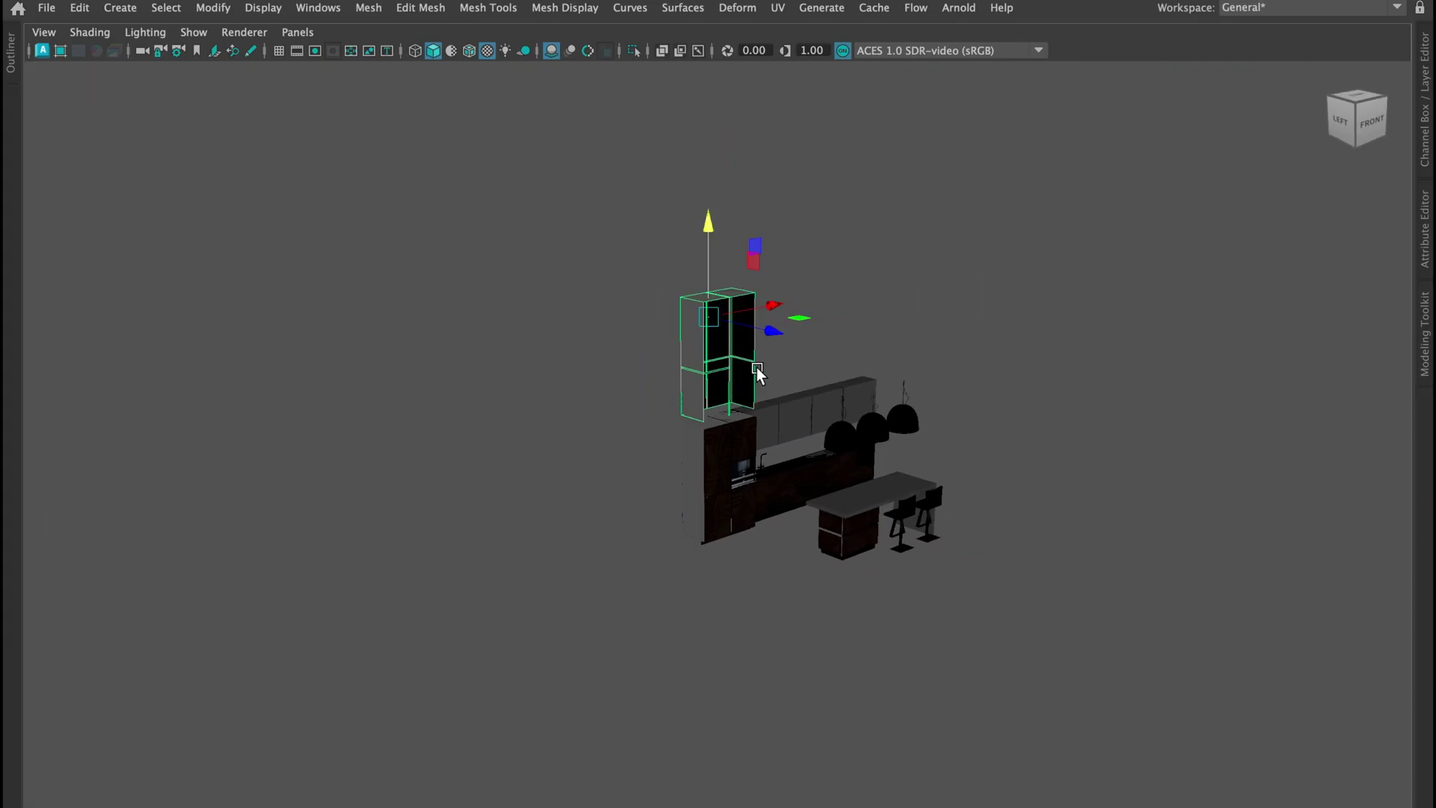
pyautogui.press('Delete')
pyautogui.scroll(8, 761, 388)
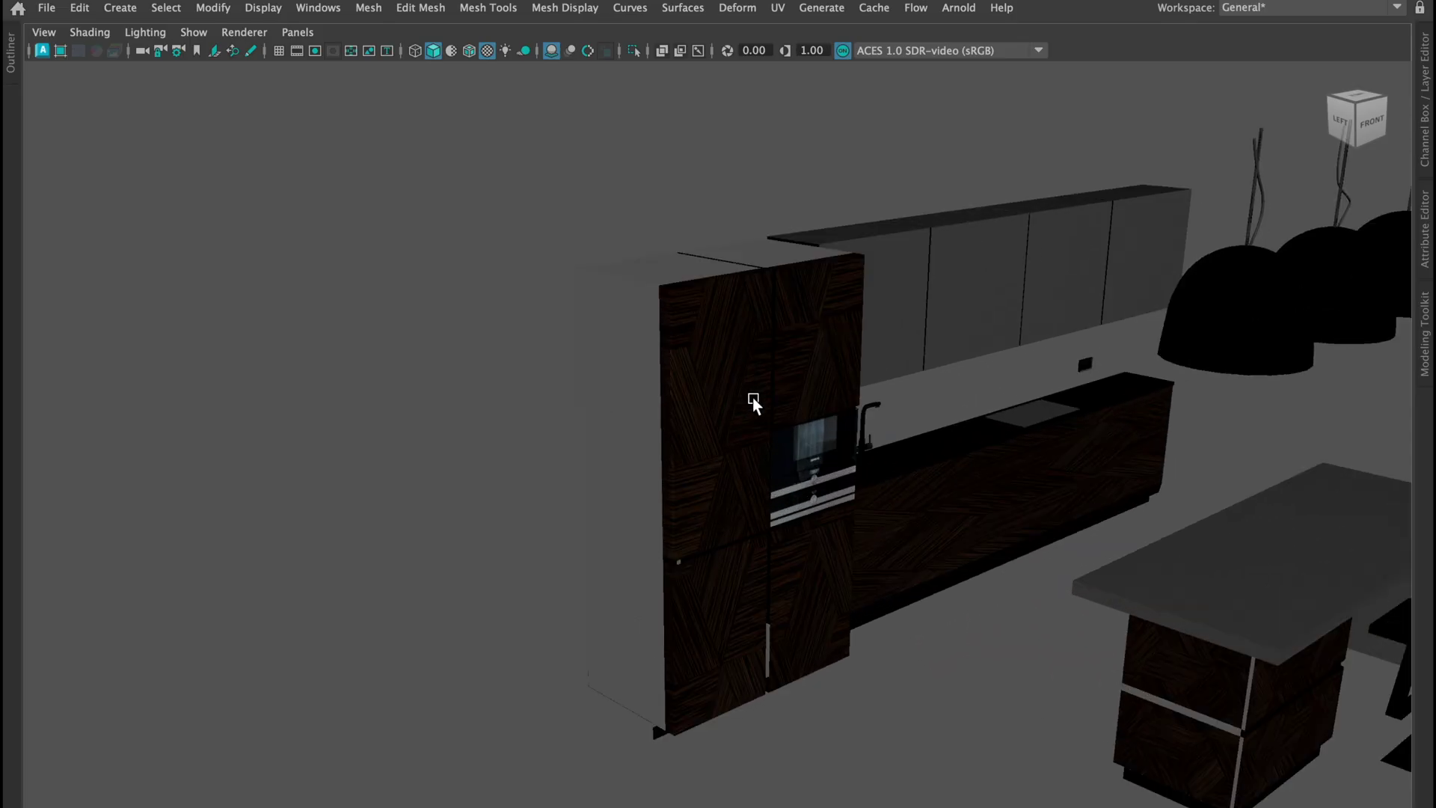
# Select the remaining tall cabinet shell, check it from behind, and view the kitchen through the render camera
pyautogui.click(631, 456)
pyautogui.scroll(-8, 471, 444)
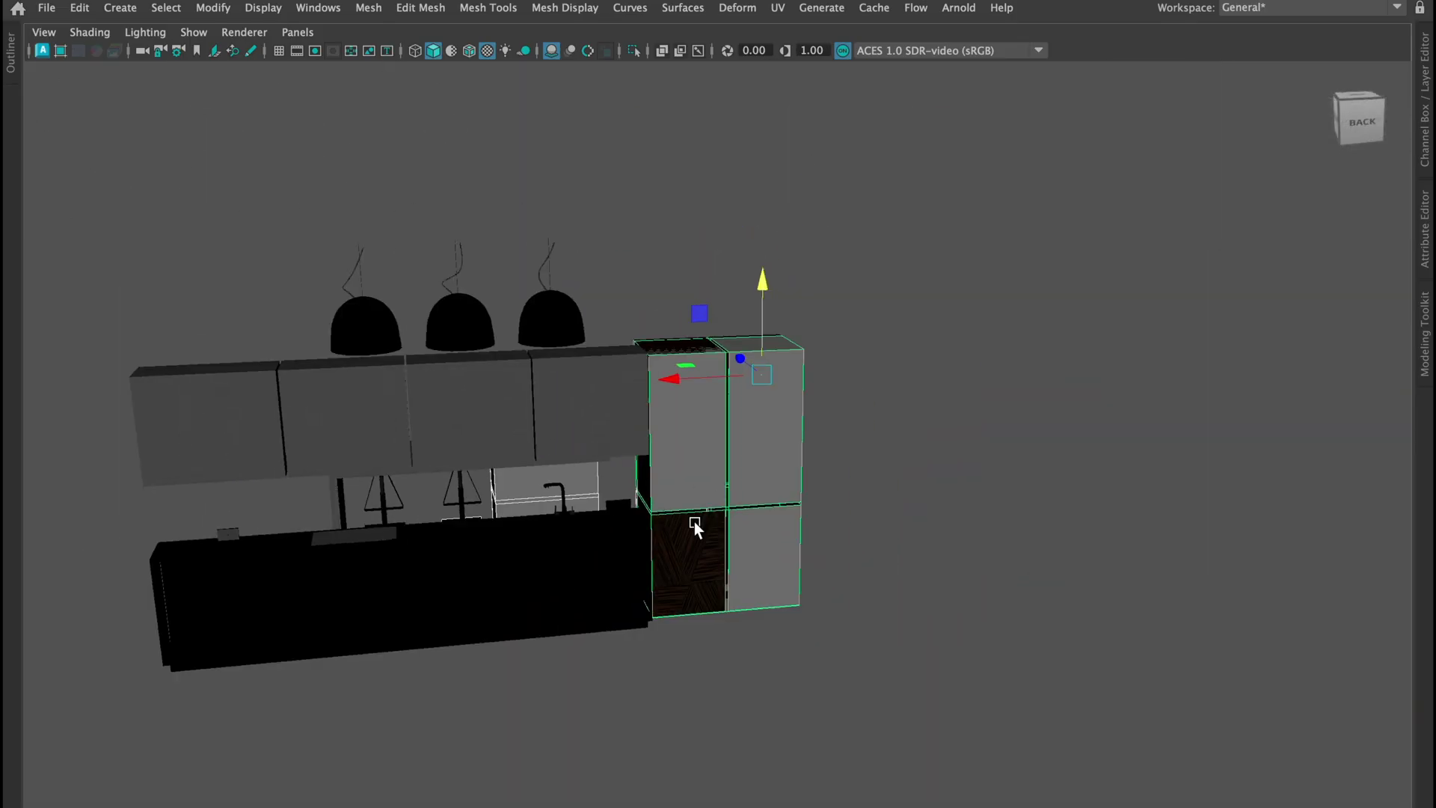
pyautogui.keyDown('alt'); pyautogui.moveTo(694, 521); pyautogui.dragTo(286, 609); pyautogui.keyUp('alt')
pyautogui.click(286, 609)
pyautogui.press('space')
pyautogui.press('space')
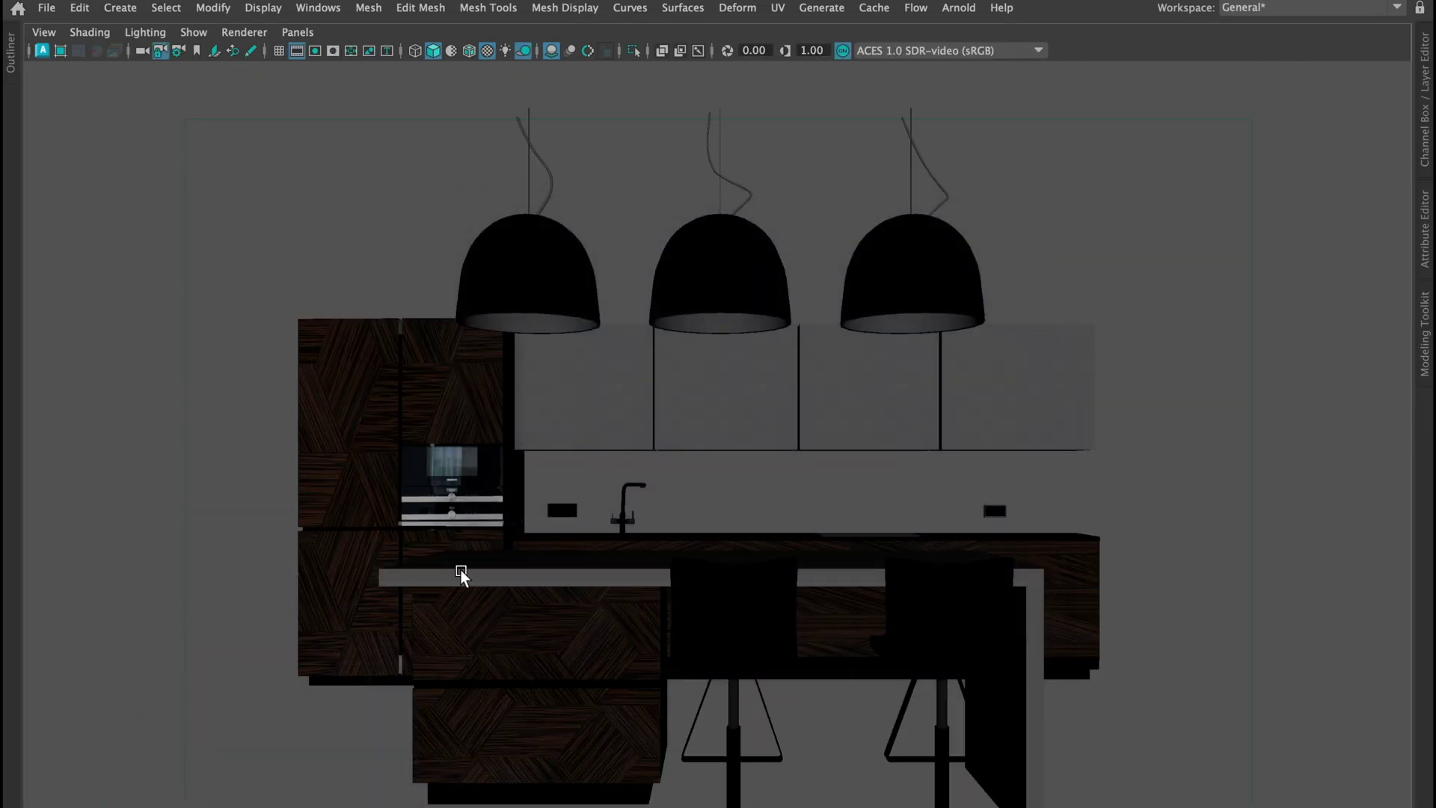
# Return to the perspective view and examine the built-in oven and the flickering tops of the tall cabinets
pyautogui.press('space')
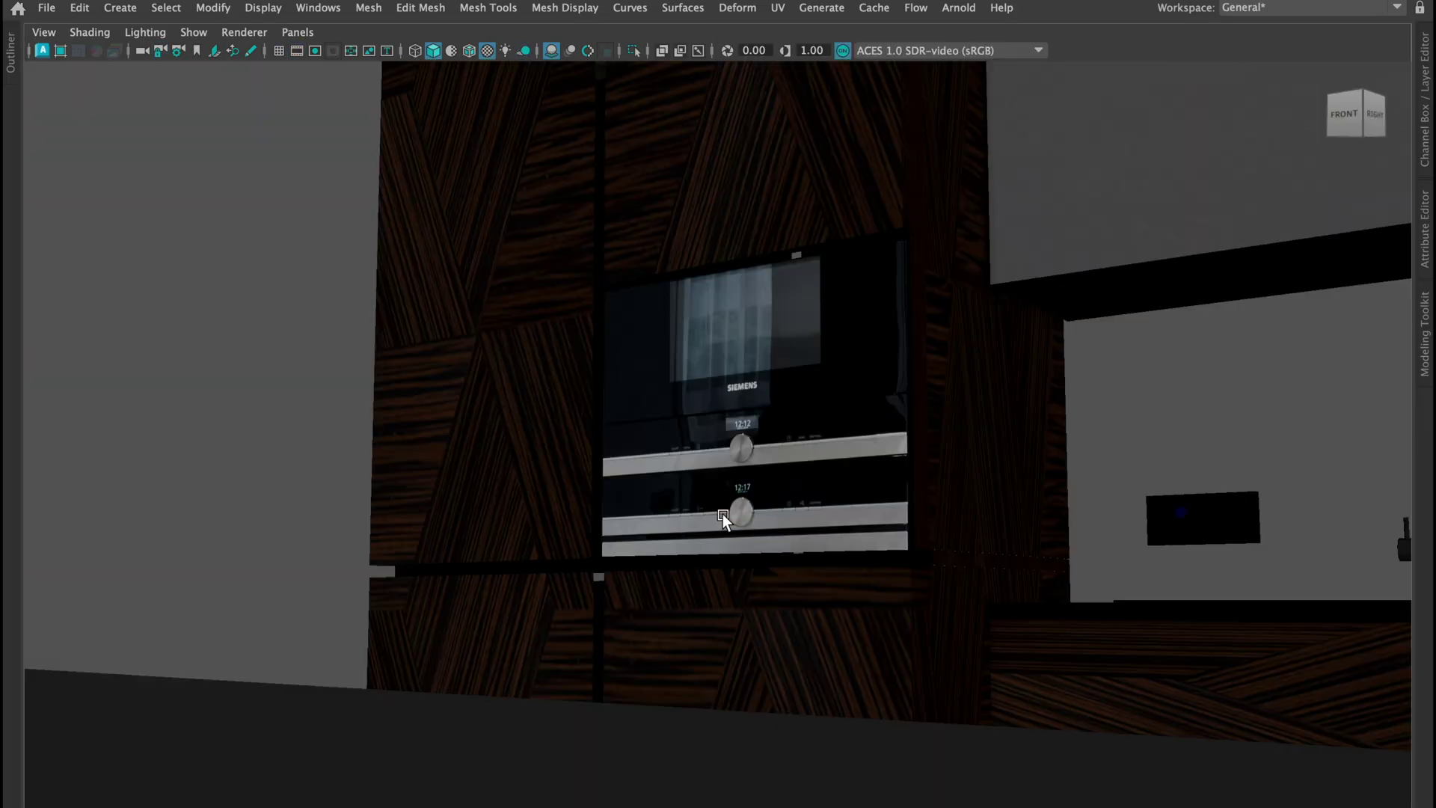
pyautogui.keyDown('alt'); pyautogui.moveTo(722, 514); pyautogui.dragTo(689, 539); pyautogui.keyUp('alt')
pyautogui.scroll(-5, 689, 535)
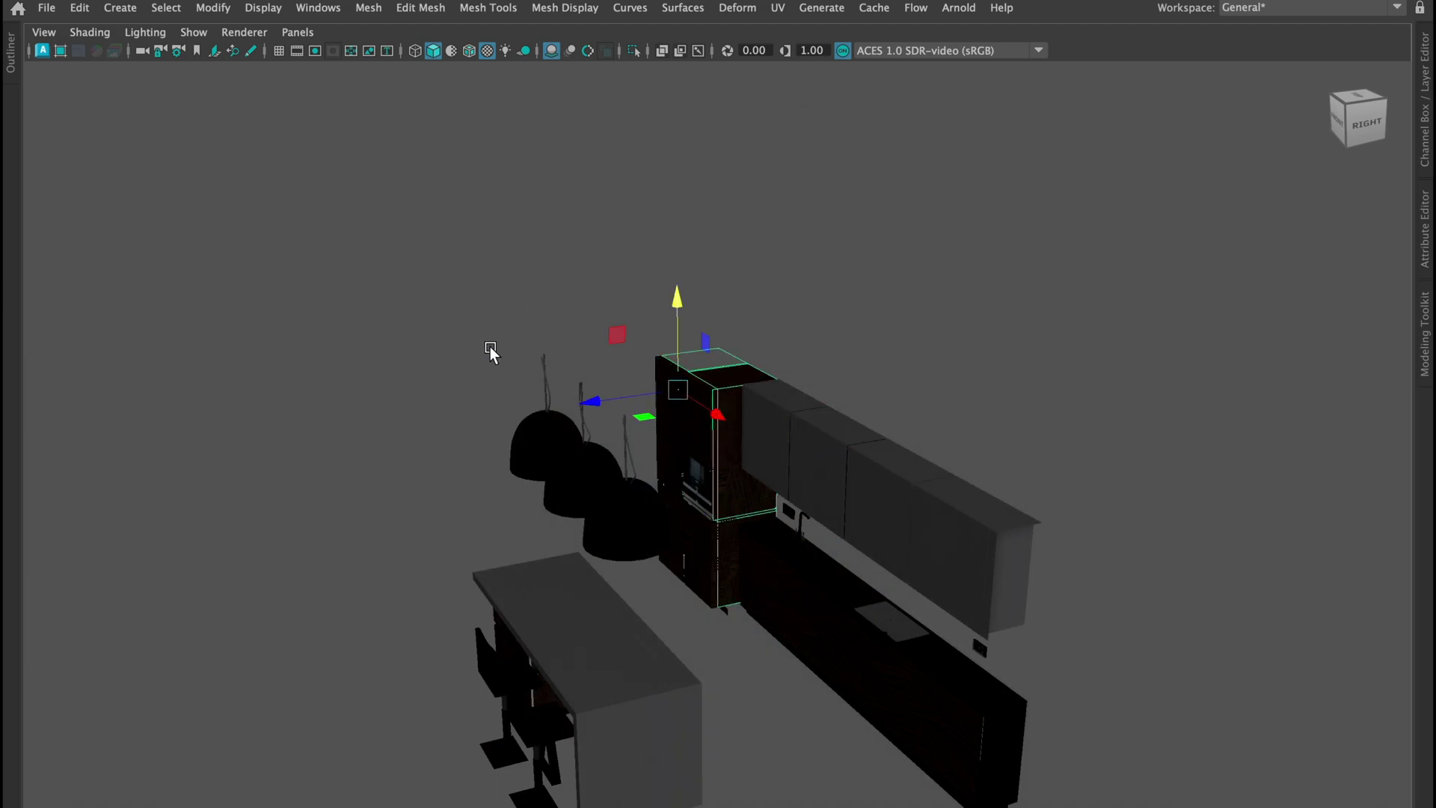
pyautogui.keyDown('alt'); pyautogui.moveTo(491, 347); pyautogui.dragTo(590, 391); pyautogui.keyUp('alt')
pyautogui.scroll(8, 814, 325)
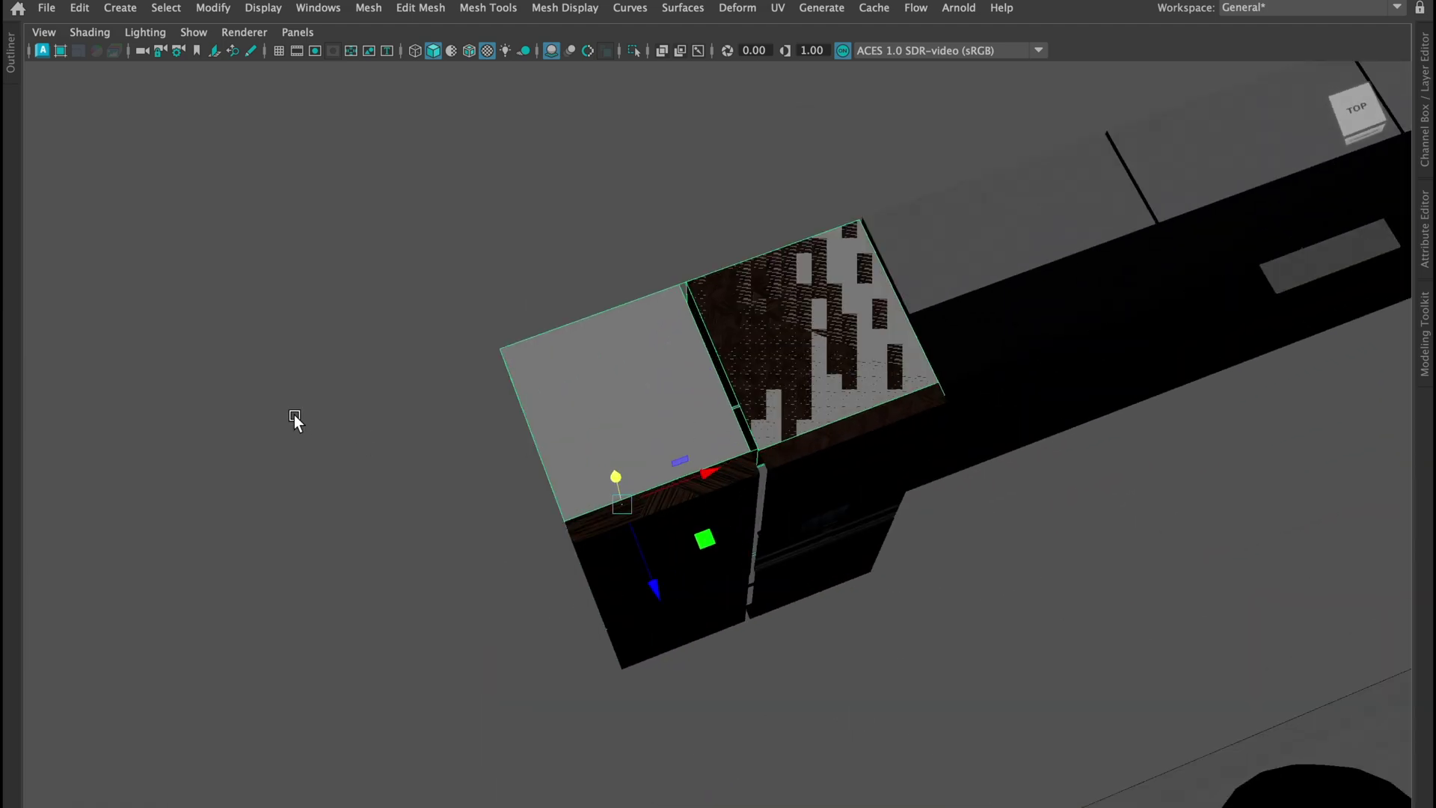
pyautogui.keyDown('alt'); pyautogui.moveTo(295, 416); pyautogui.dragTo(550, 408); pyautogui.keyUp('alt')
# Switch the remaining tall cabinet shell to face selection and slide the top face above the oven cabinet sideways toward the wall units
pyautogui.rightClick(640, 358)
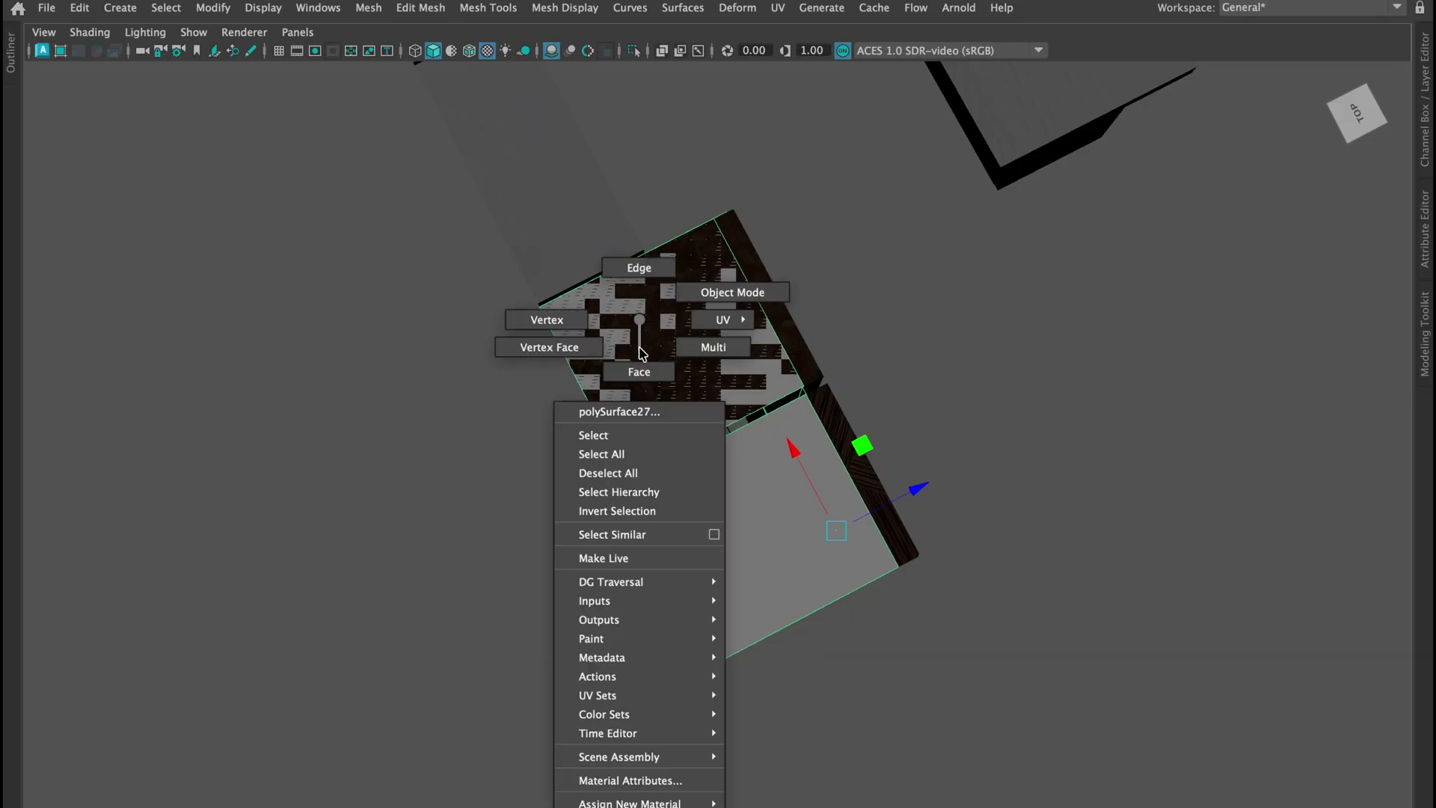
pyautogui.moveTo(646, 373); pyautogui.dragTo(647, 376, button='right')
pyautogui.moveTo(629, 266); pyautogui.dragTo(596, 204)
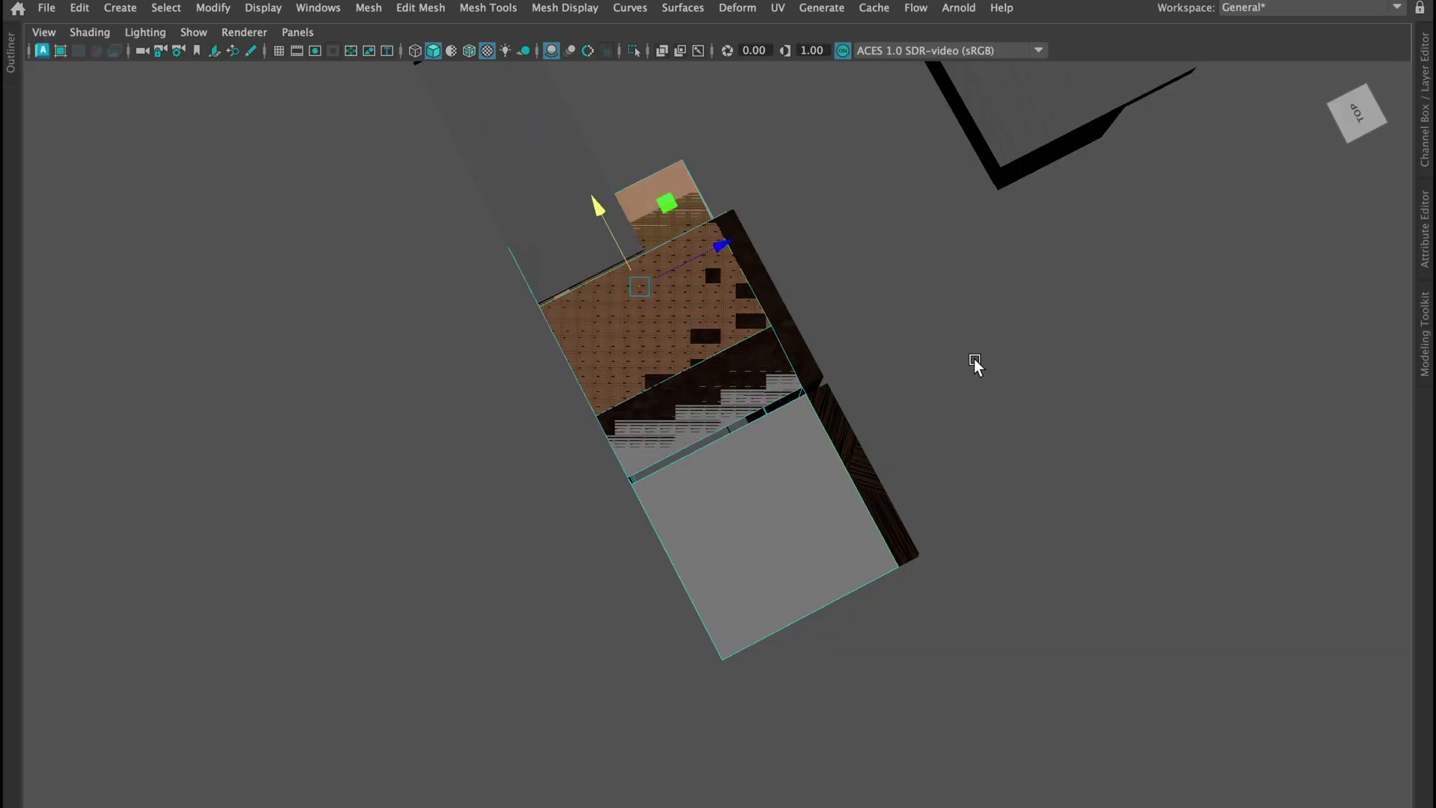
# Undo the sideways slide of the oven cabinet's top face and try raising that face
pyautogui.press('super+z')
pyautogui.keyDown('alt'); pyautogui.moveTo(977, 362); pyautogui.dragTo(819, 247); pyautogui.keyUp('alt')
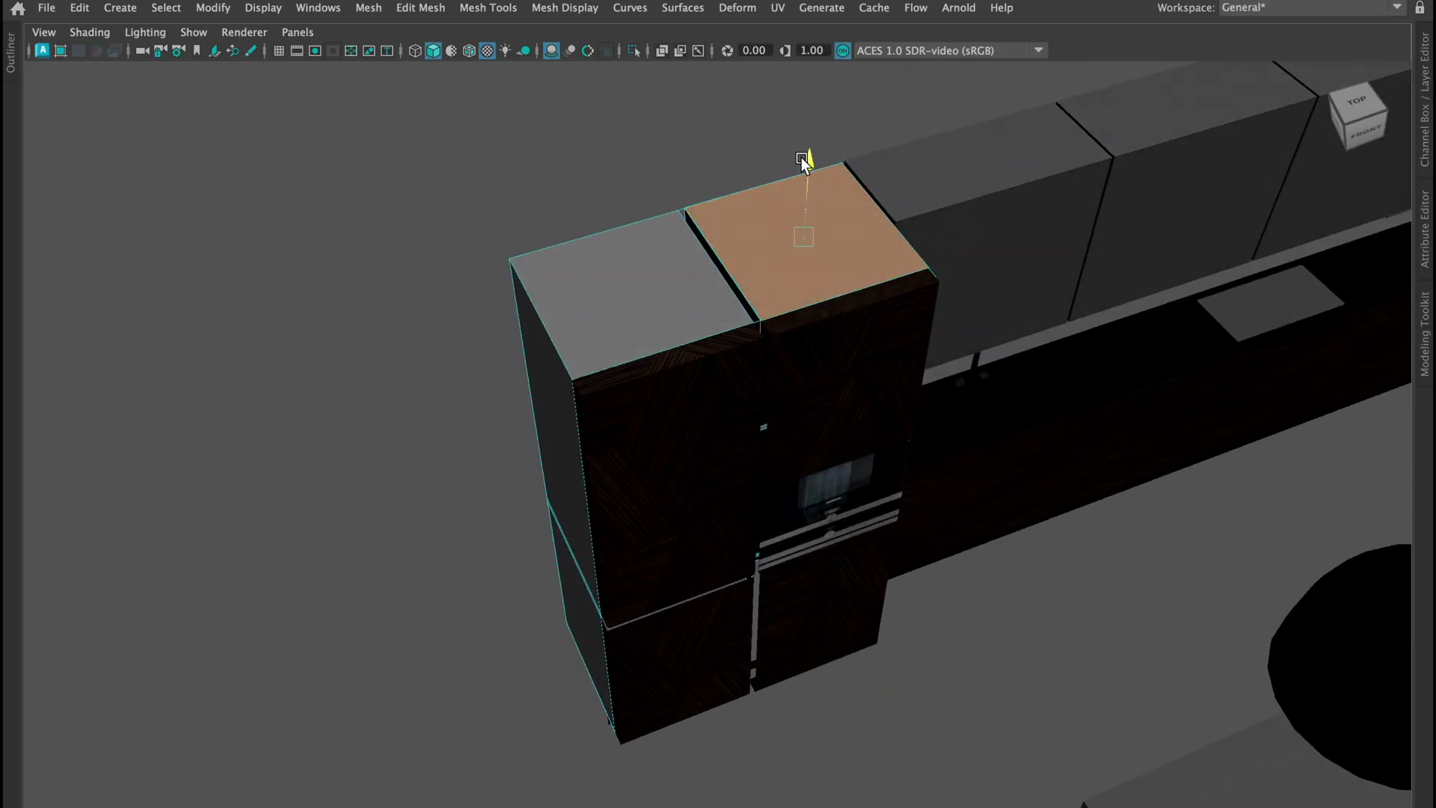
pyautogui.moveTo(807, 161); pyautogui.dragTo(809, 119)
pyautogui.press('super+z')
pyautogui.keyDown('alt'); pyautogui.moveTo(782, 430); pyautogui.dragTo(596, 429); pyautogui.keyUp('alt')
pyautogui.keyDown('alt'); pyautogui.moveTo(819, 190); pyautogui.dragTo(836, 482); pyautogui.keyUp('alt')
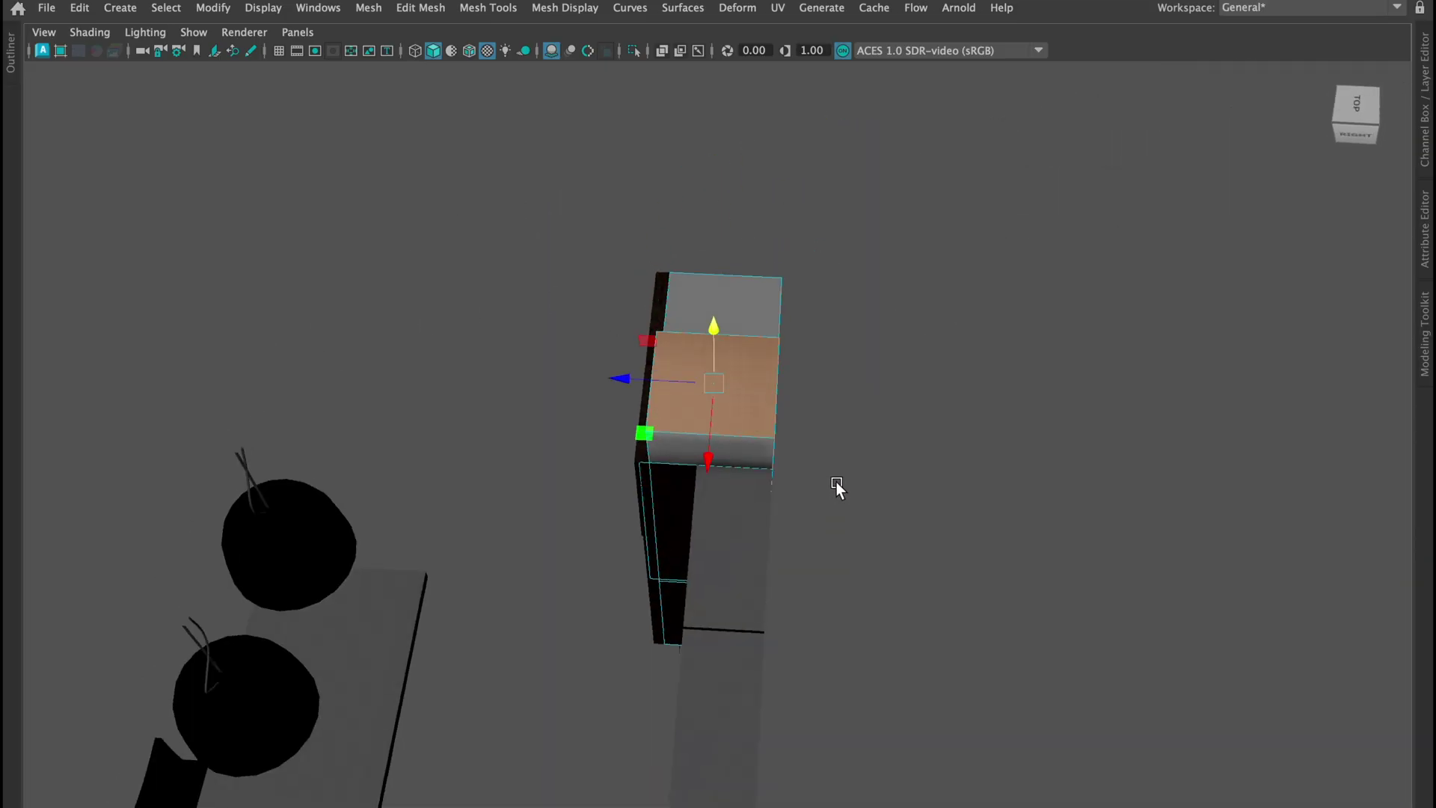
# Raise the oven cabinet's top face and delete the faces of the raised block above the cabinet one by one
pyautogui.moveTo(711, 320)
pyautogui.keyDown('alt'); pyautogui.mouseDown()
pyautogui.moveTo(706, 209)
pyautogui.moveTo(589, 402)
pyautogui.moveTo(730, 339)
pyautogui.mouseUp(); pyautogui.keyUp('alt')
pyautogui.click(775, 305)
pyautogui.press('Delete')
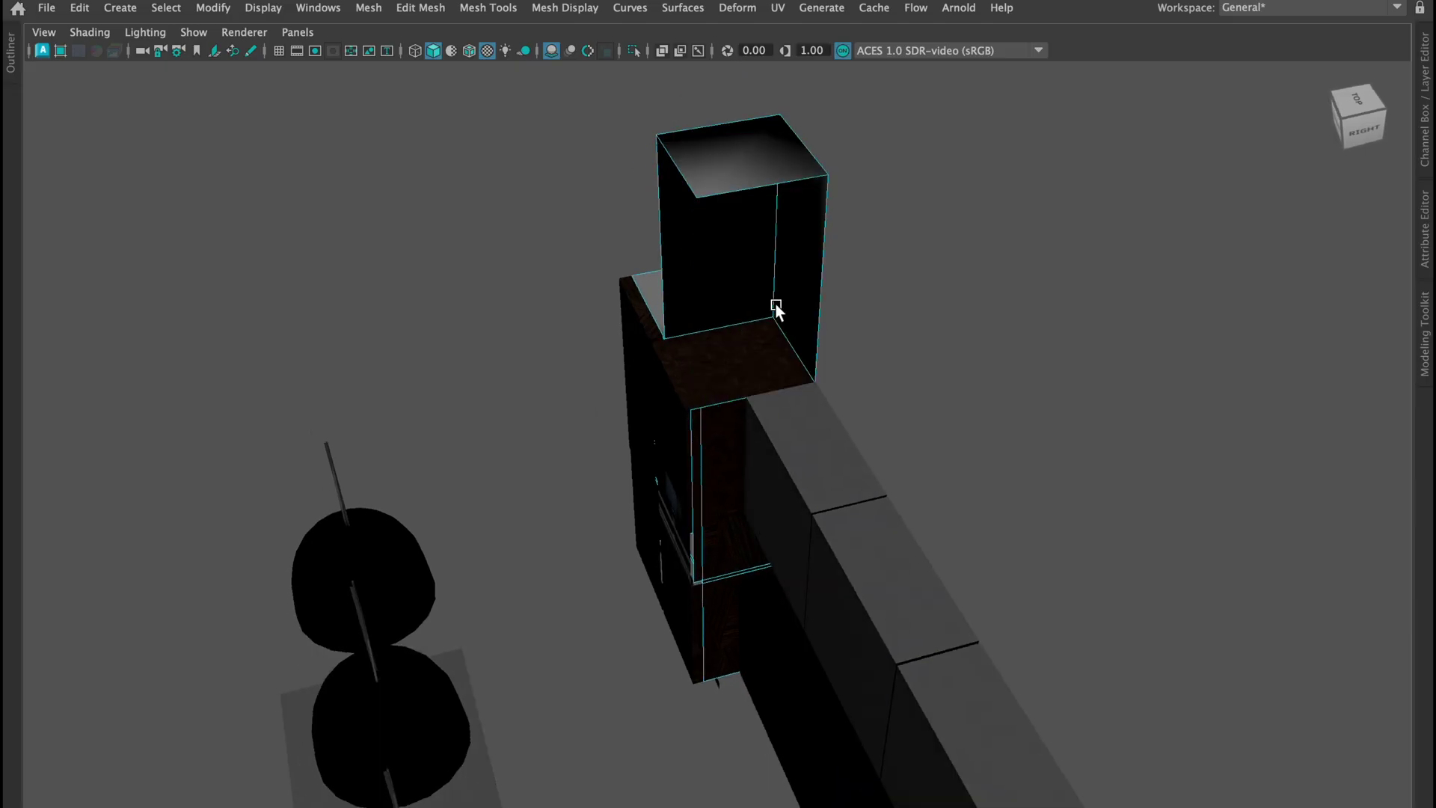
pyautogui.click(735, 284)
pyautogui.press('Delete')
pyautogui.click(764, 191)
pyautogui.press('Delete')
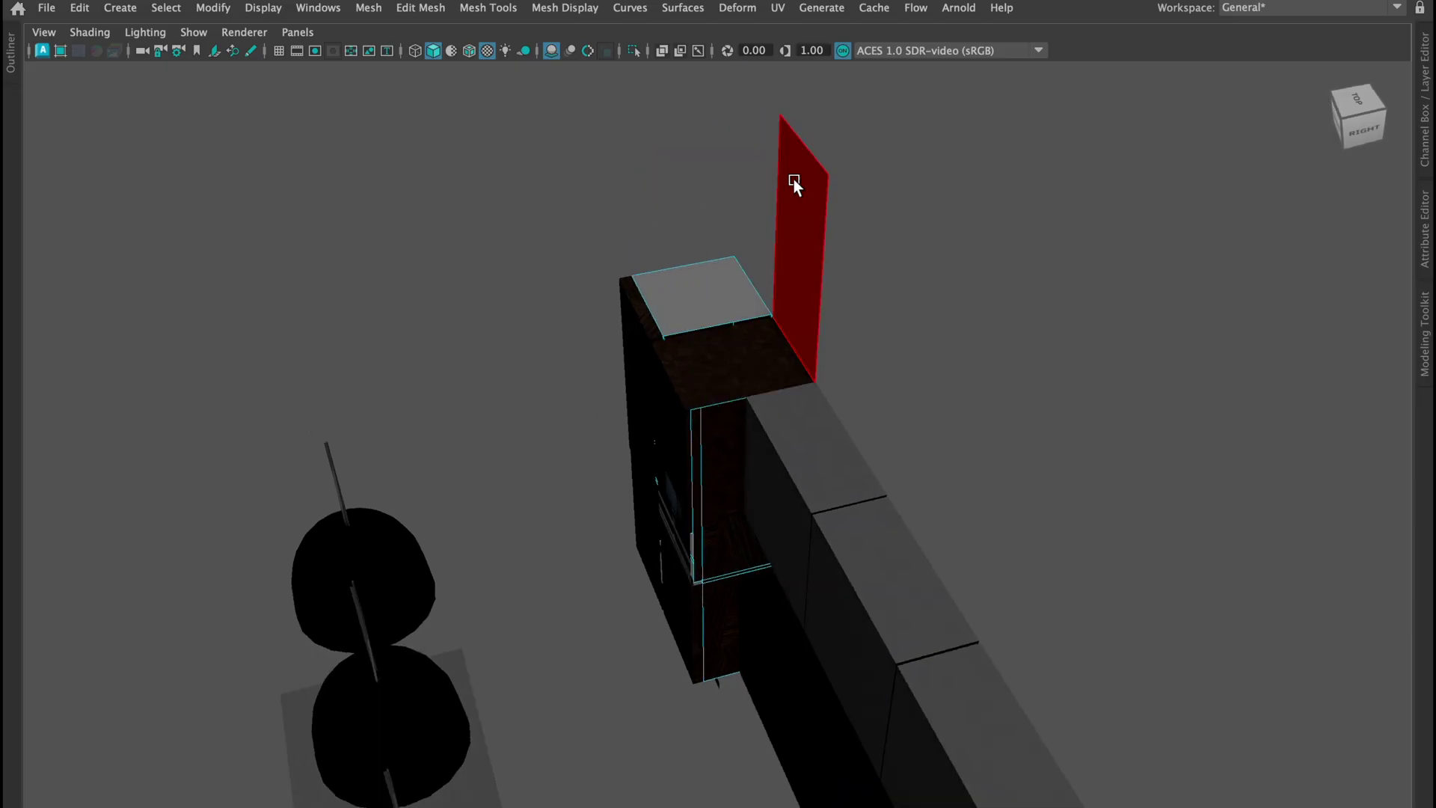
pyautogui.click(792, 183)
pyautogui.press('Delete')
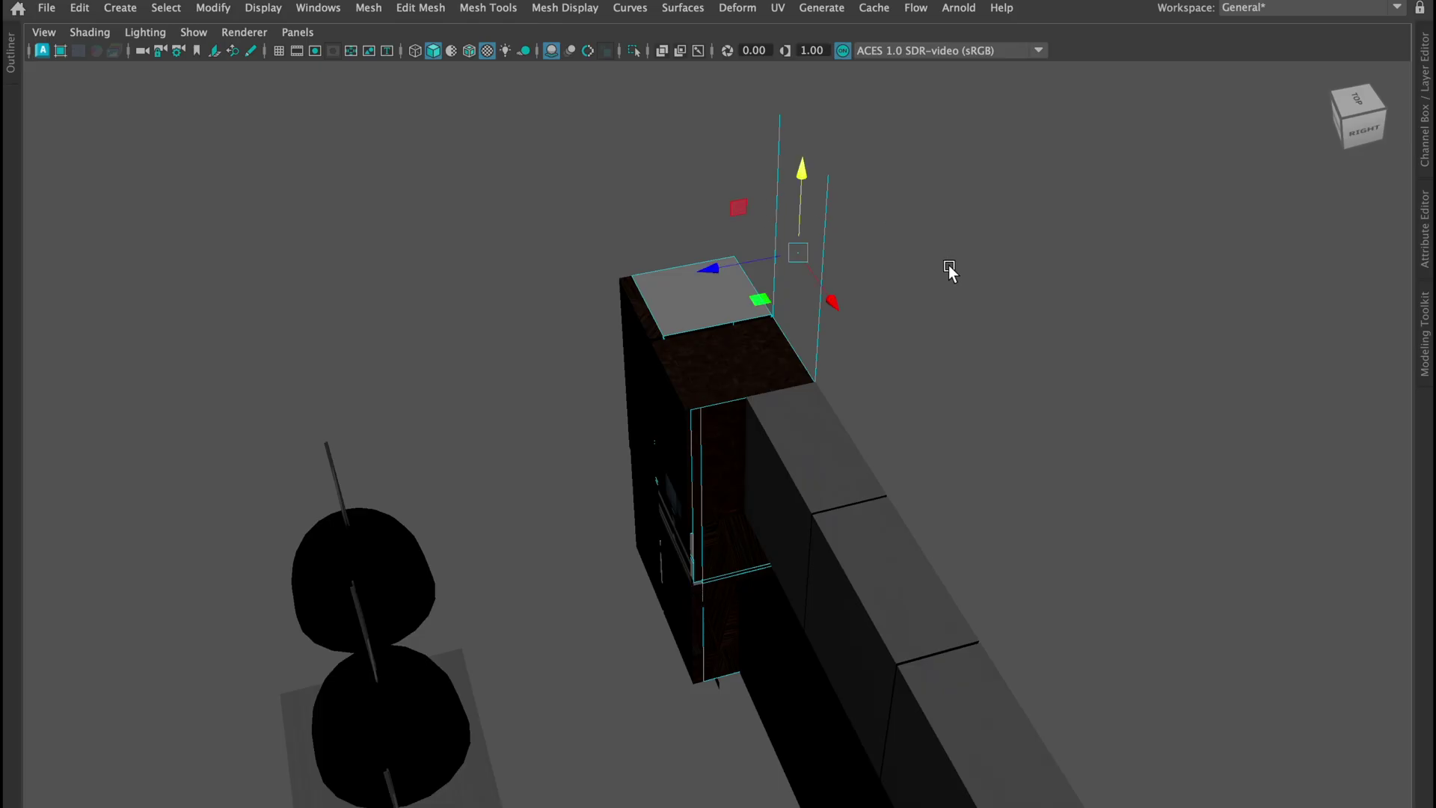
# Switch the oven cabinet shell to vertex selection and select the vertex at its top front corner
pyautogui.rightClick(732, 376)
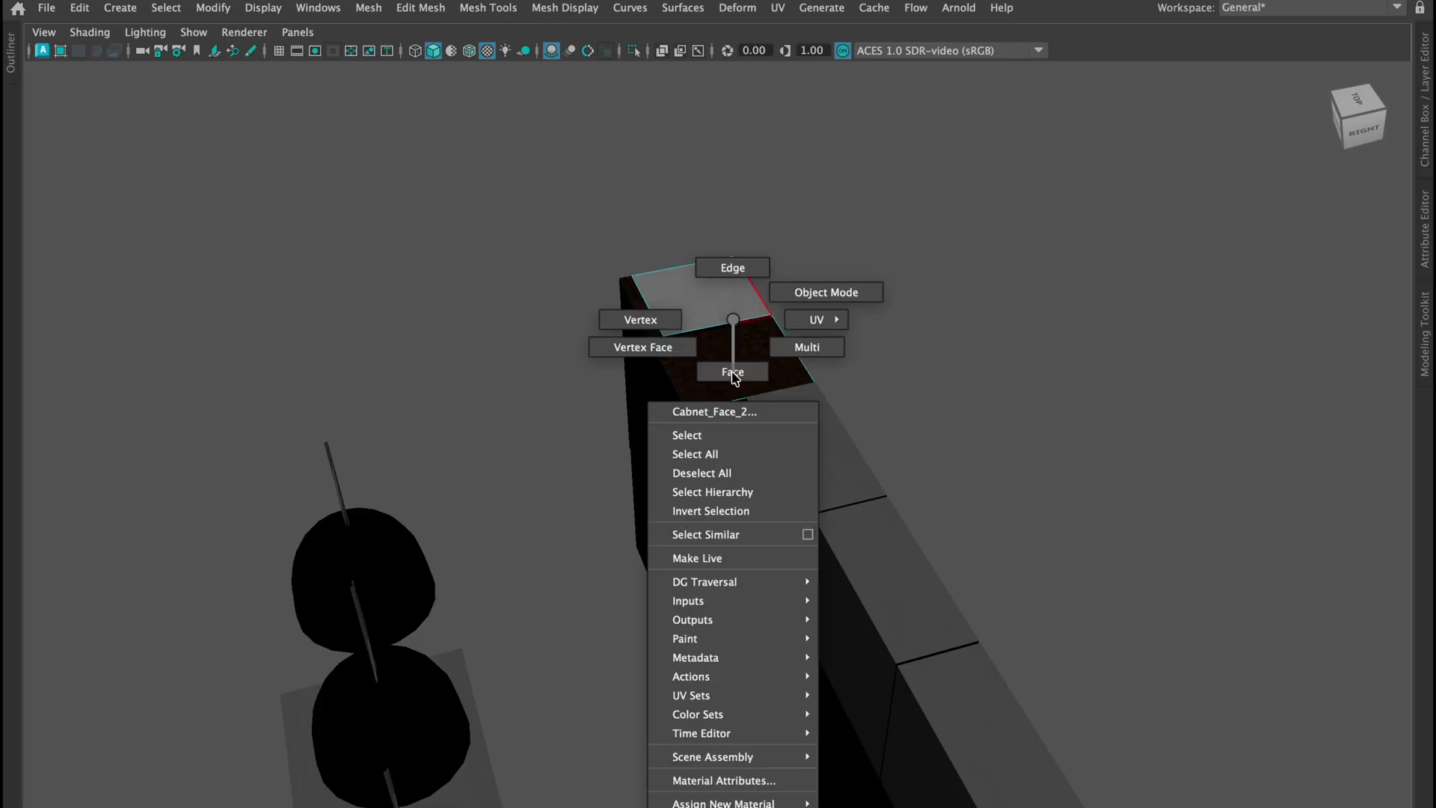
pyautogui.moveTo(654, 327); pyautogui.dragTo(653, 327, button='right')
pyautogui.keyDown('alt'); pyautogui.moveTo(671, 383); pyautogui.dragTo(616, 376); pyautogui.keyUp('alt')
pyautogui.keyDown('alt'); pyautogui.moveTo(616, 376); pyautogui.dragTo(744, 286, button='right'); pyautogui.keyUp('alt')
pyautogui.moveTo(744, 282); pyautogui.dragTo(806, 356)
pyautogui.press('f')
pyautogui.scroll(-4, 799, 365)
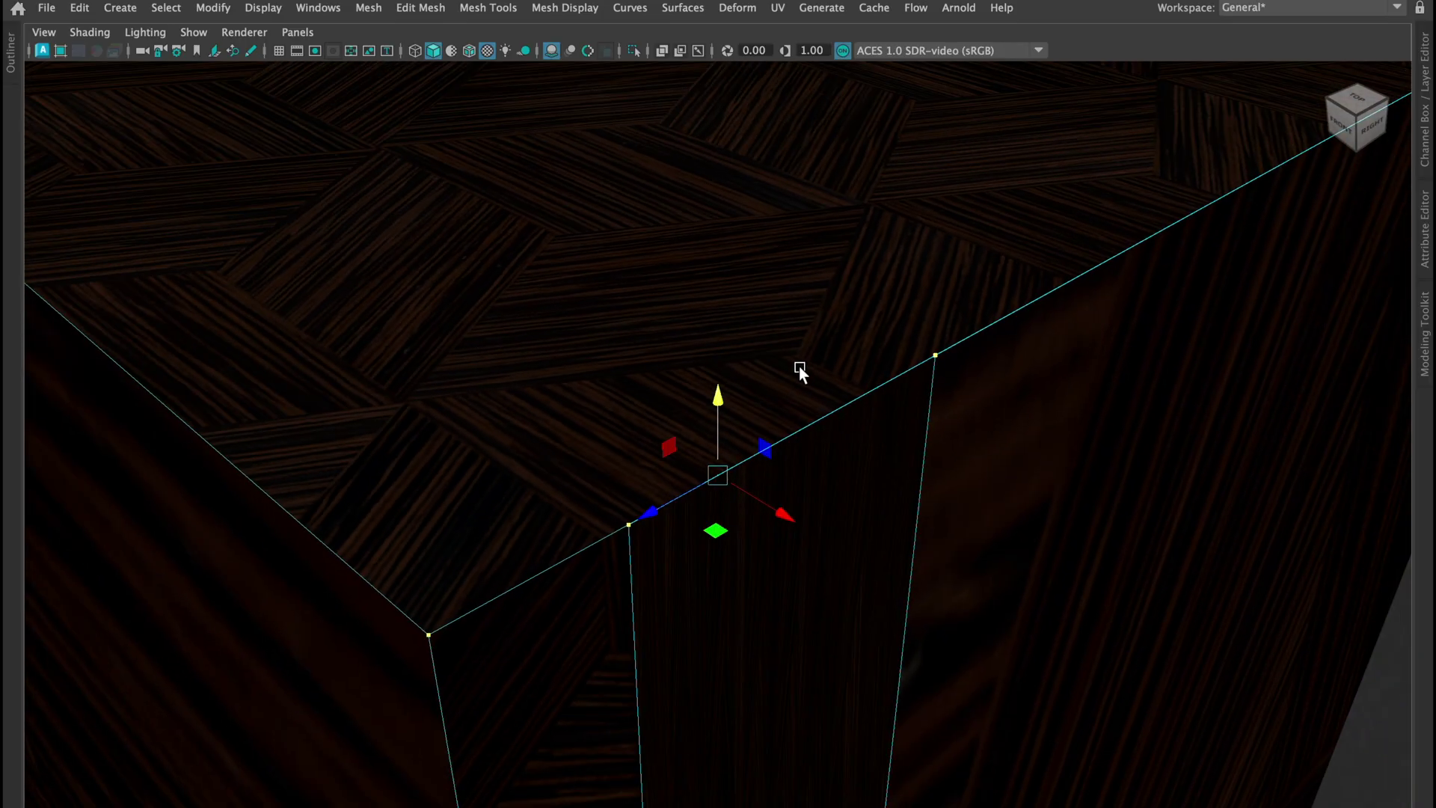
pyautogui.click(711, 363)
pyautogui.scroll(-5, 711, 364)
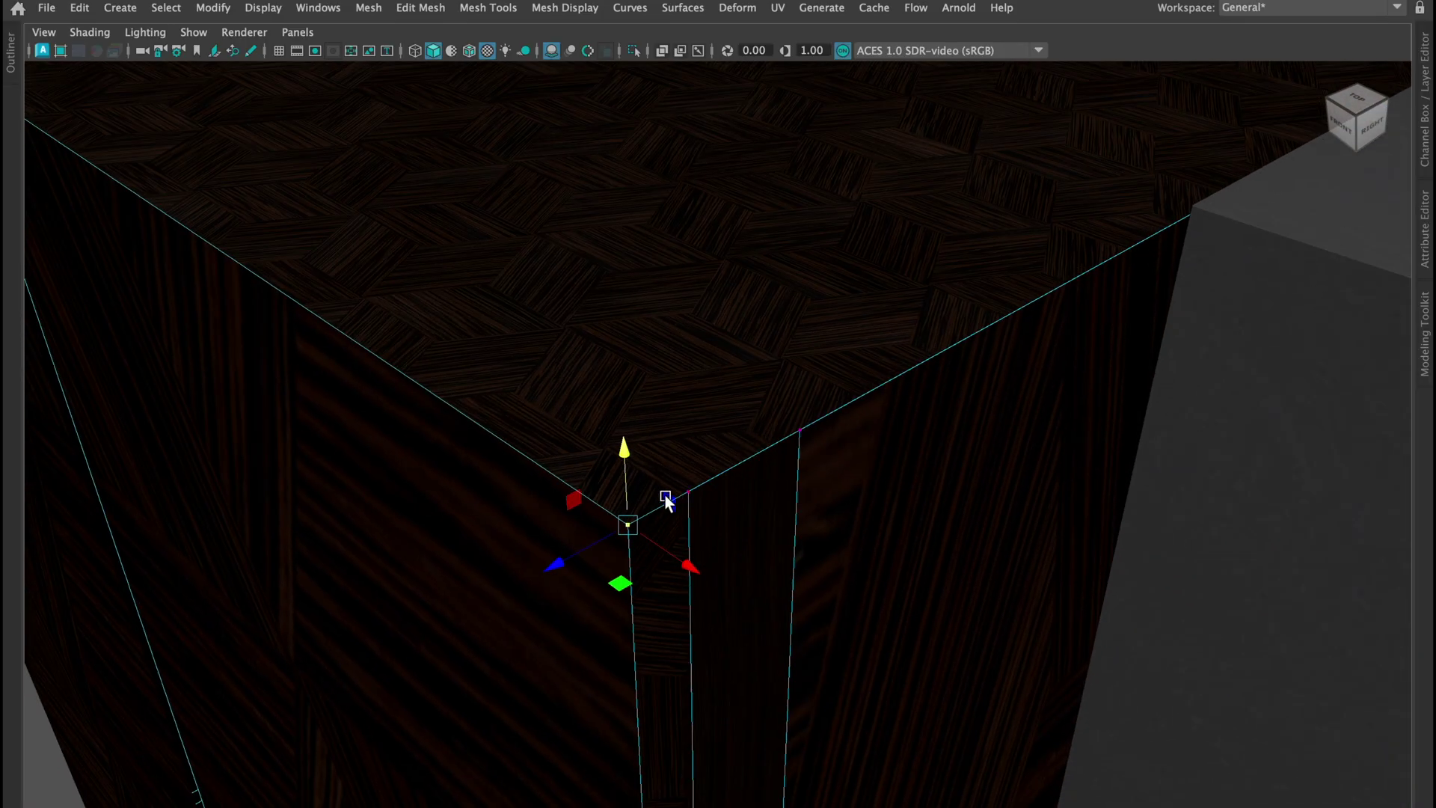
# Try moving the vertex beside the oven cabinet's top front corner, and undo the move
pyautogui.keyDown('alt'); pyautogui.moveTo(667, 499); pyautogui.dragTo(702, 482); pyautogui.keyUp('alt')
pyautogui.scroll(-3, 651, 545)
pyautogui.keyDown('alt'); pyautogui.moveTo(648, 545); pyautogui.dragTo(698, 544); pyautogui.keyUp('alt')
pyautogui.scroll(2, 698, 544)
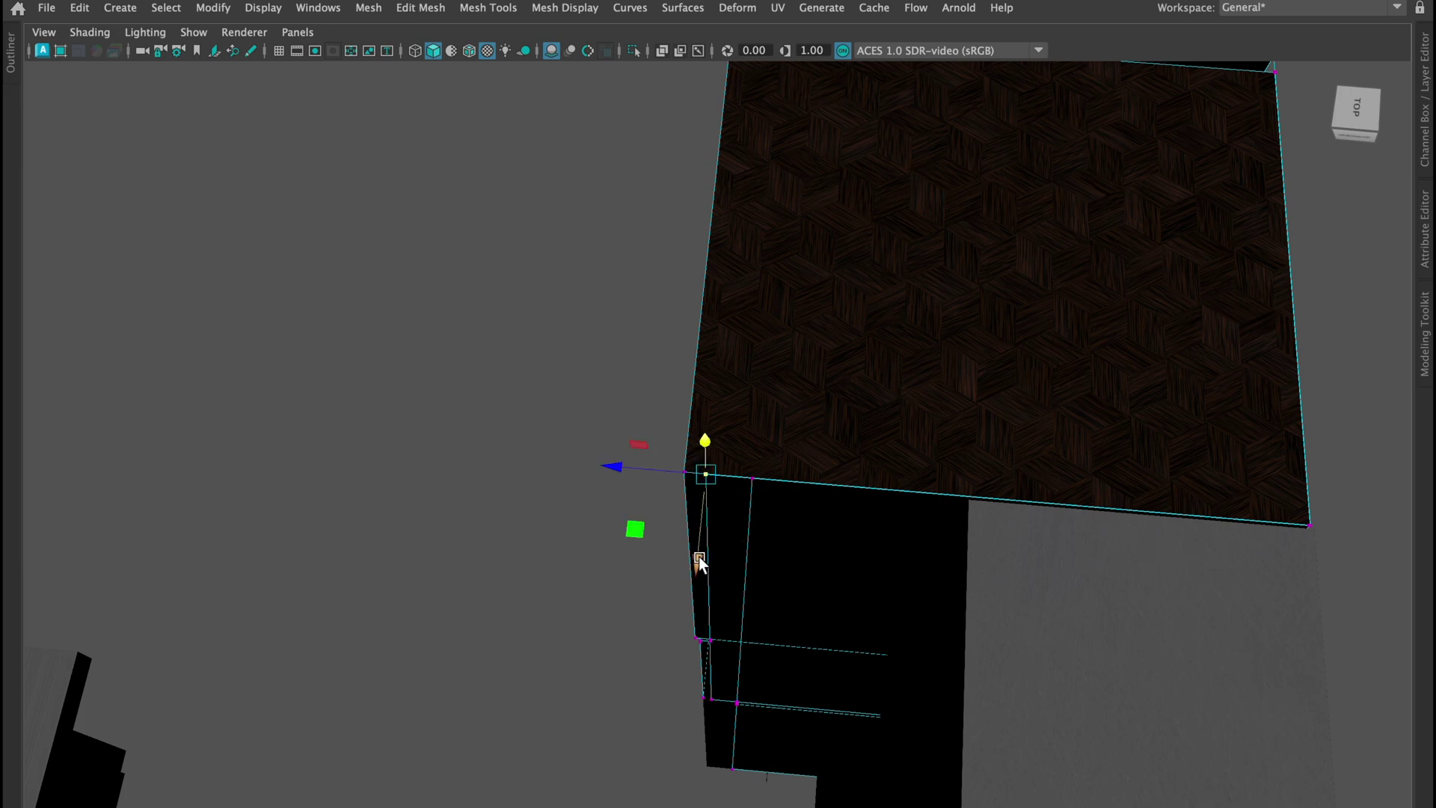
pyautogui.keyDown('alt'); pyautogui.moveTo(696, 560); pyautogui.dragTo(647, 653); pyautogui.keyUp('alt')
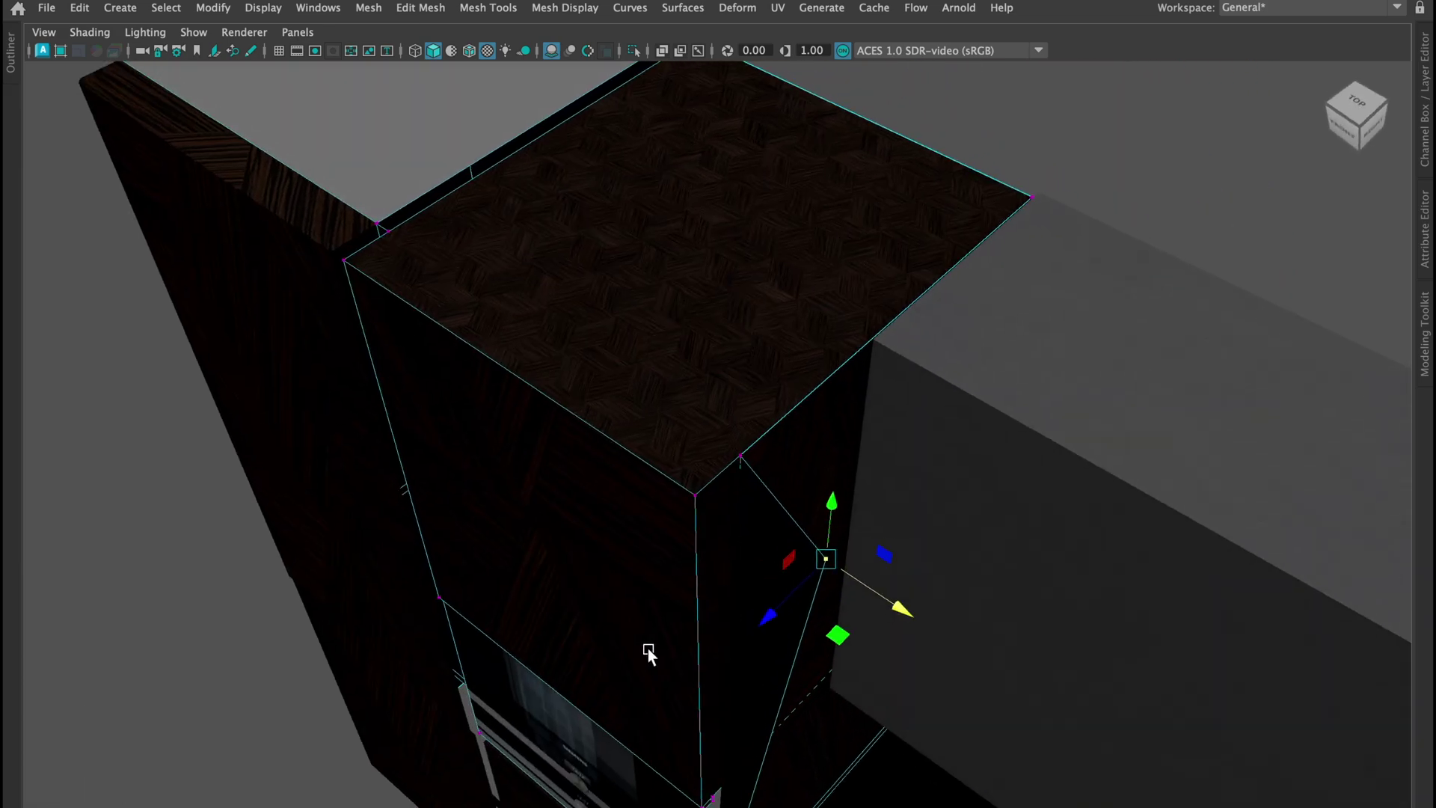
pyautogui.scroll(-3, 650, 649)
pyautogui.scroll(2, 688, 596)
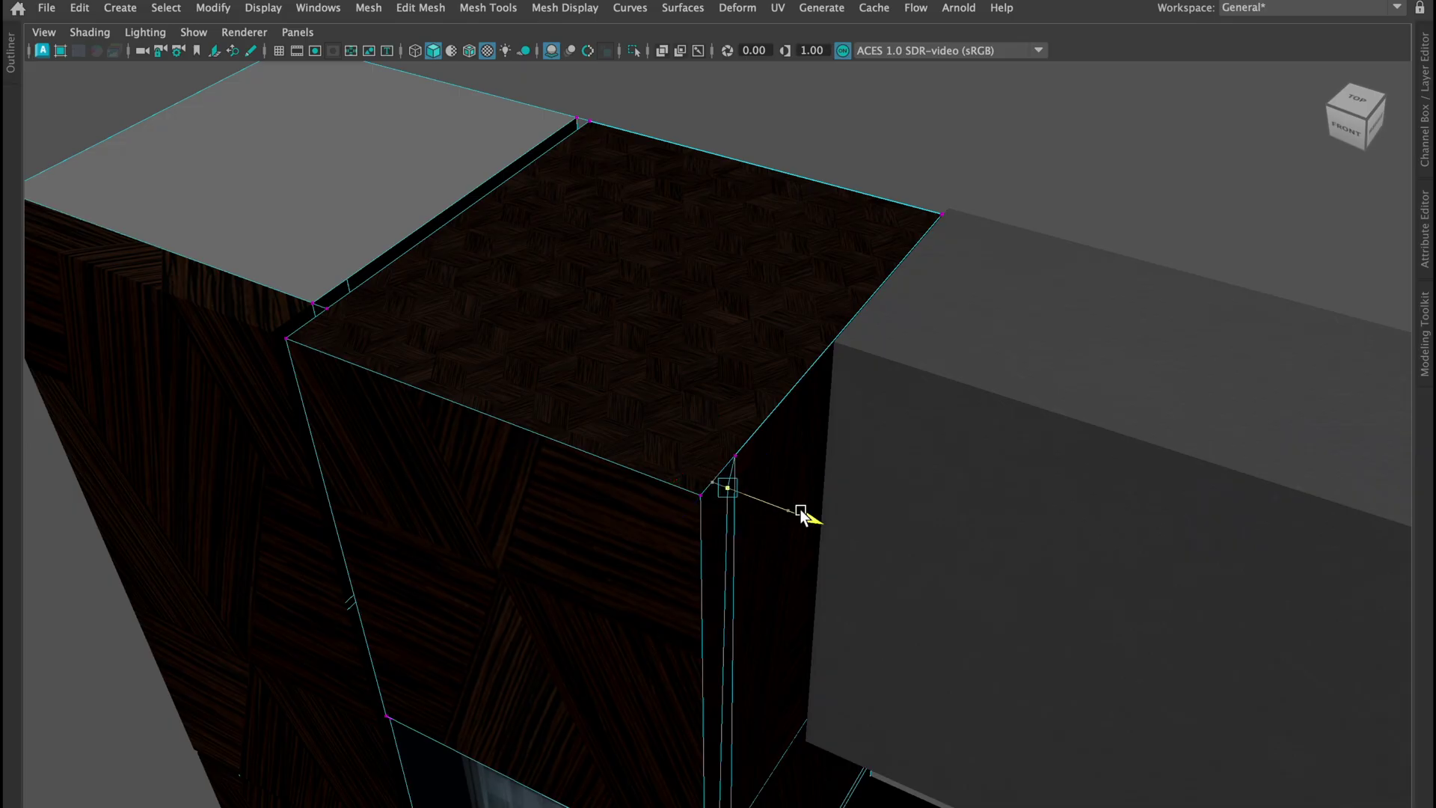
pyautogui.moveTo(750, 636)
pyautogui.keyDown('alt'); pyautogui.mouseDown()
pyautogui.moveTo(729, 640)
pyautogui.moveTo(760, 599)
pyautogui.moveTo(788, 599)
pyautogui.moveTo(775, 644)
pyautogui.mouseUp(); pyautogui.keyUp('alt')
pyautogui.scroll(-2, 774, 644)
pyautogui.moveTo(889, 493)
pyautogui.mouseDown()
pyautogui.moveTo(987, 499)
pyautogui.moveTo(958, 519)
pyautogui.moveTo(897, 509)
pyautogui.mouseUp()
pyautogui.press('super+z')
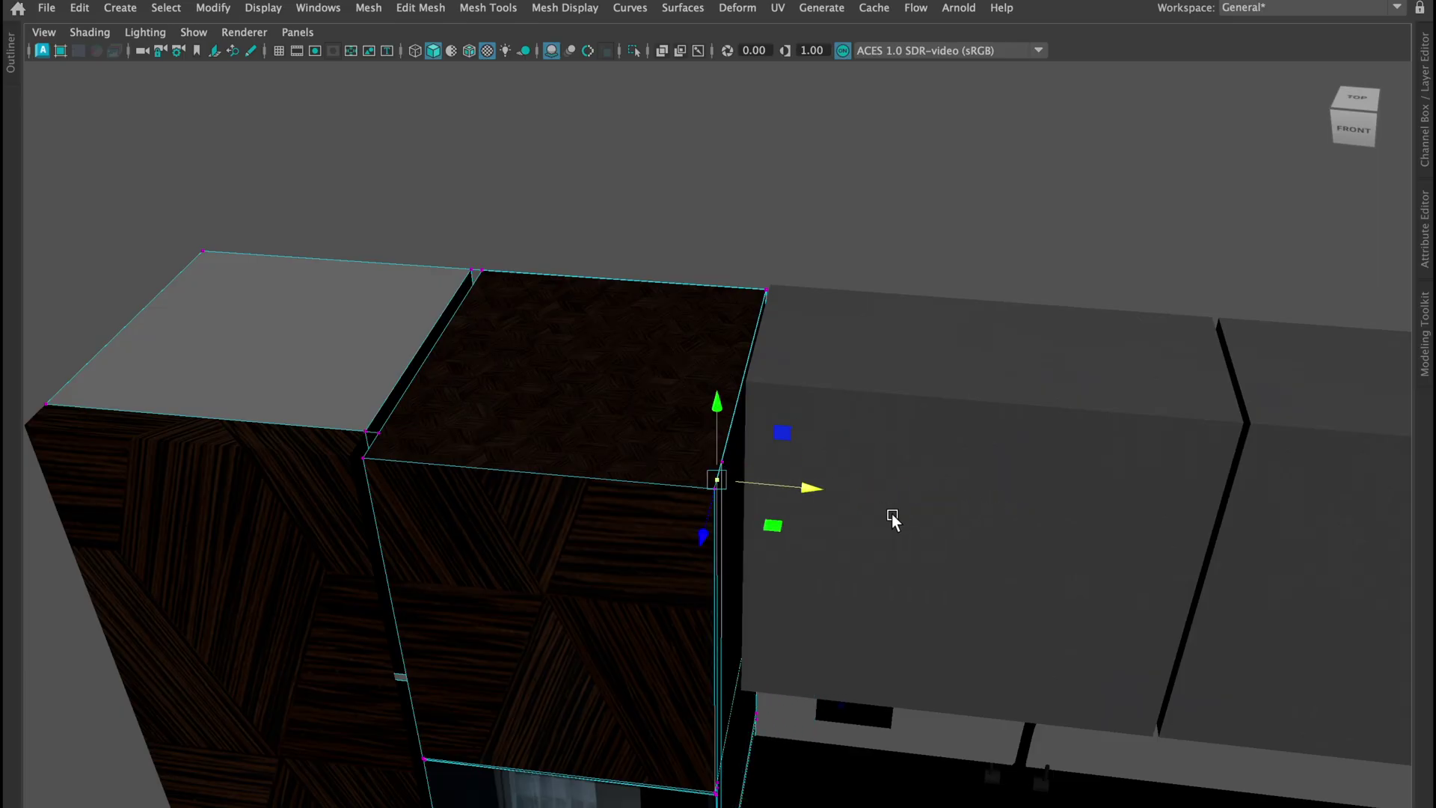
# Select the vertex at the gap between the two tall cabinets and examine the cabinet tops from above
pyautogui.click(486, 281)
pyautogui.keyDown('alt'); pyautogui.moveTo(352, 377); pyautogui.dragTo(817, 413); pyautogui.keyUp('alt')
pyautogui.keyDown('alt'); pyautogui.moveTo(843, 337); pyautogui.dragTo(766, 366); pyautogui.keyUp('alt')
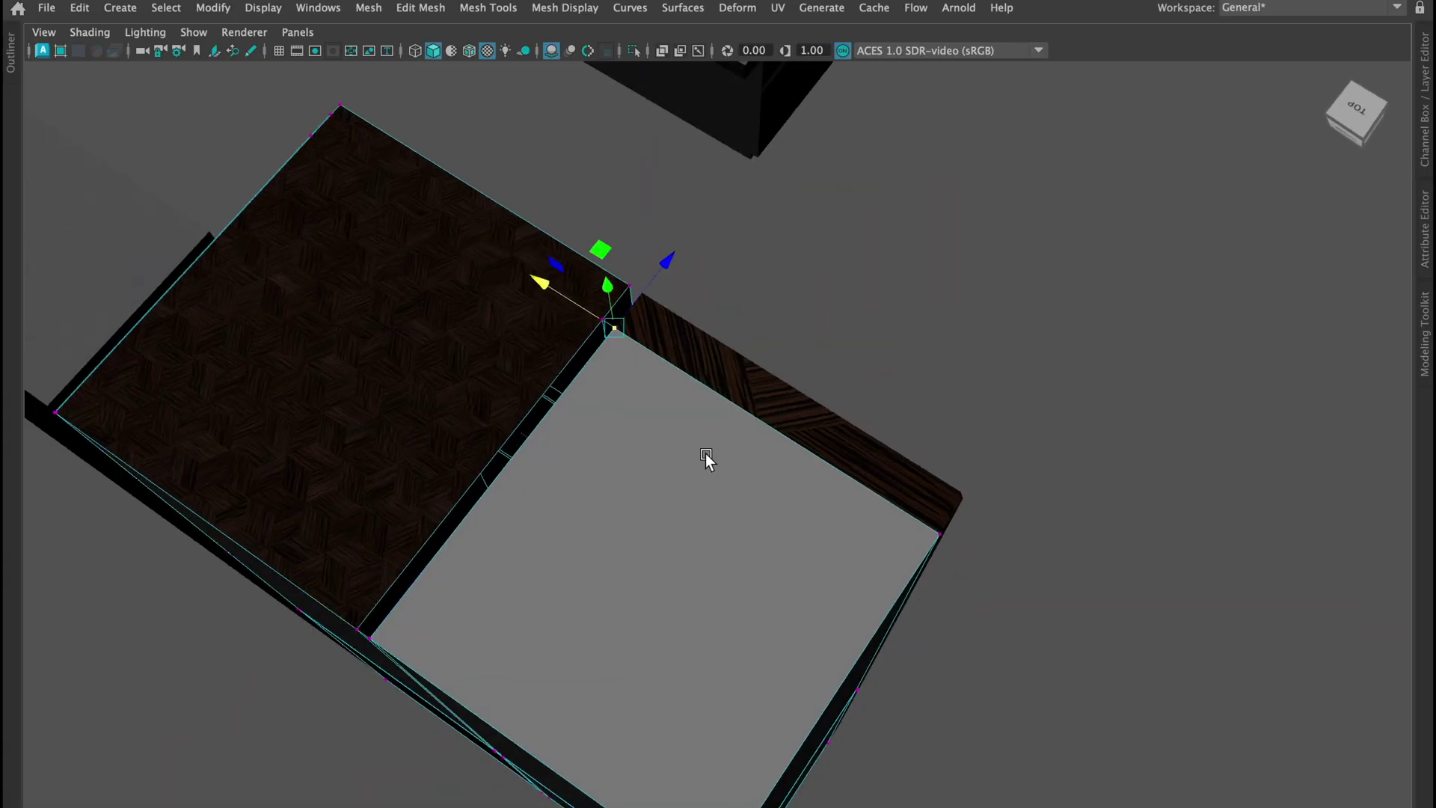
pyautogui.keyDown('alt'); pyautogui.moveTo(706, 453); pyautogui.dragTo(596, 474); pyautogui.keyUp('alt')
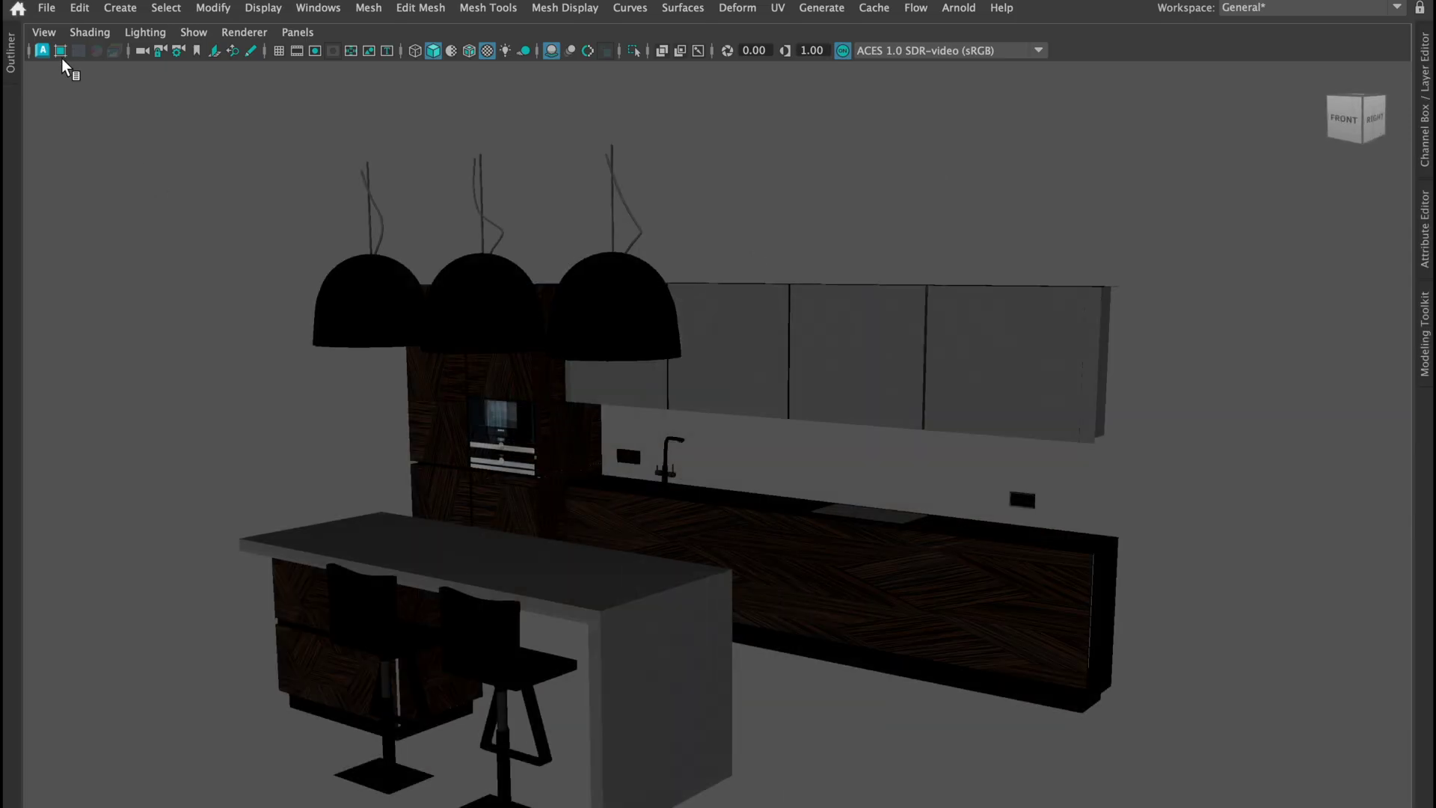
# Open a Neat_Bathroom_Project scene without saving the changes to the White Kitchen scene
pyautogui.click(45, 15)
pyautogui.click(87, 66)
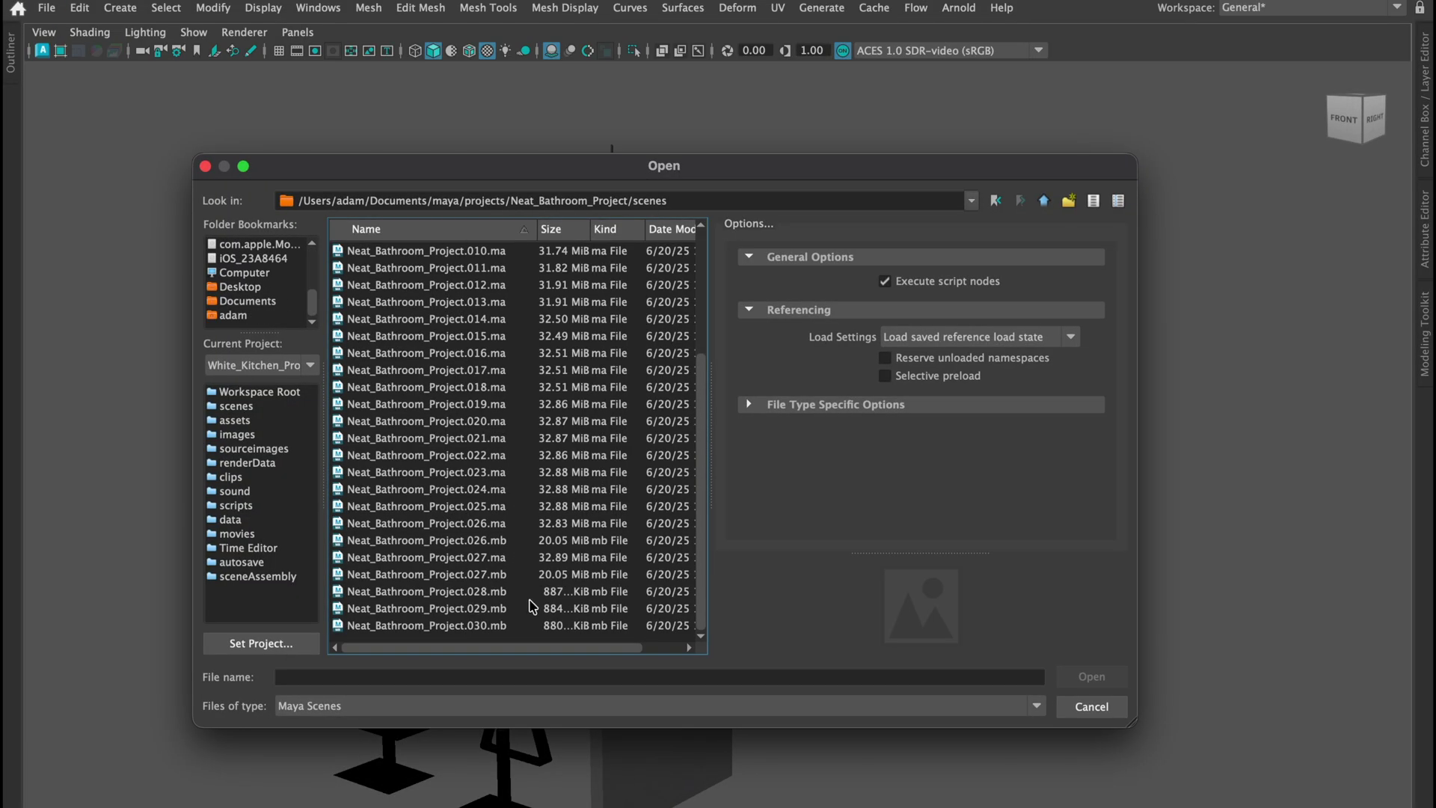
pyautogui.doubleClick(618, 545)
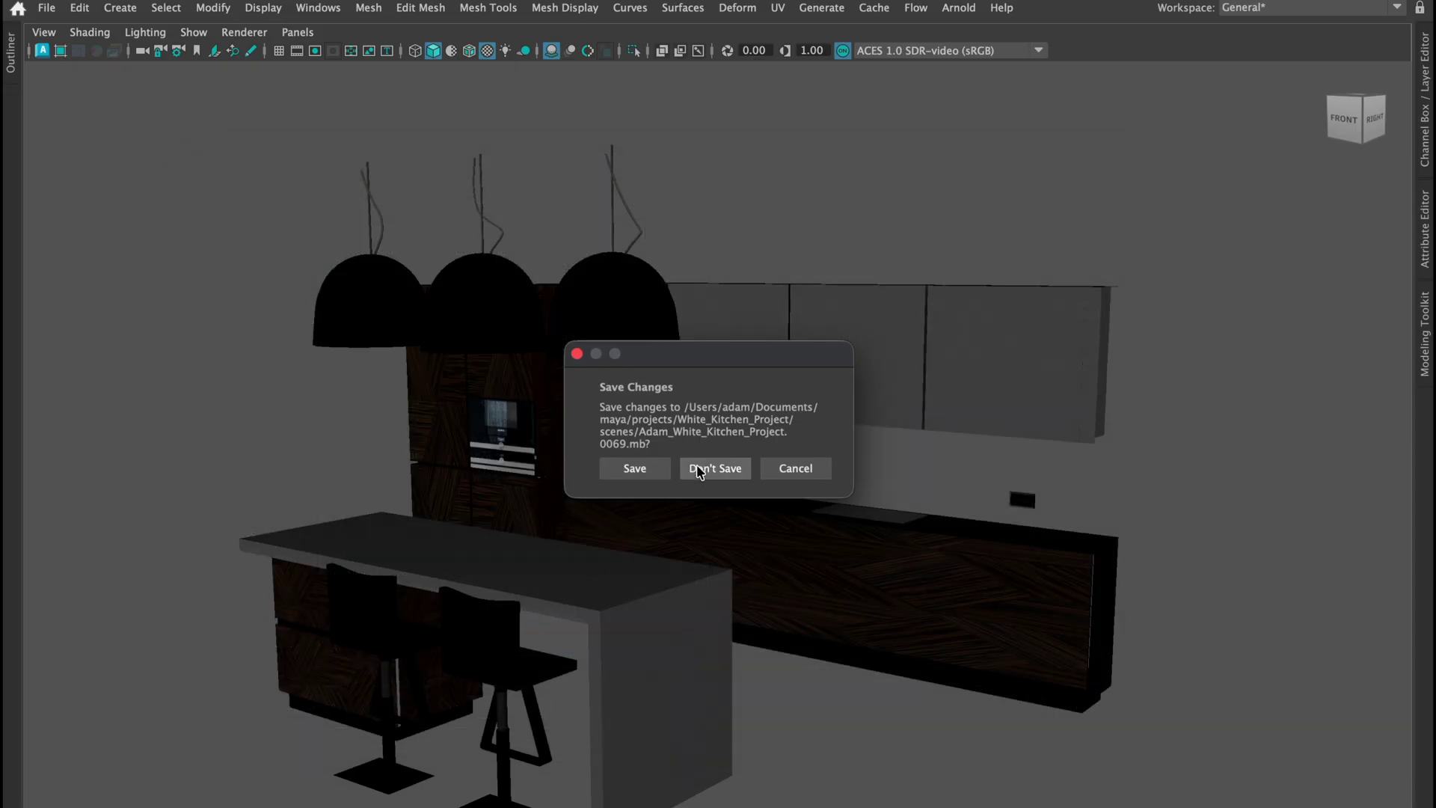
pyautogui.click(697, 469)
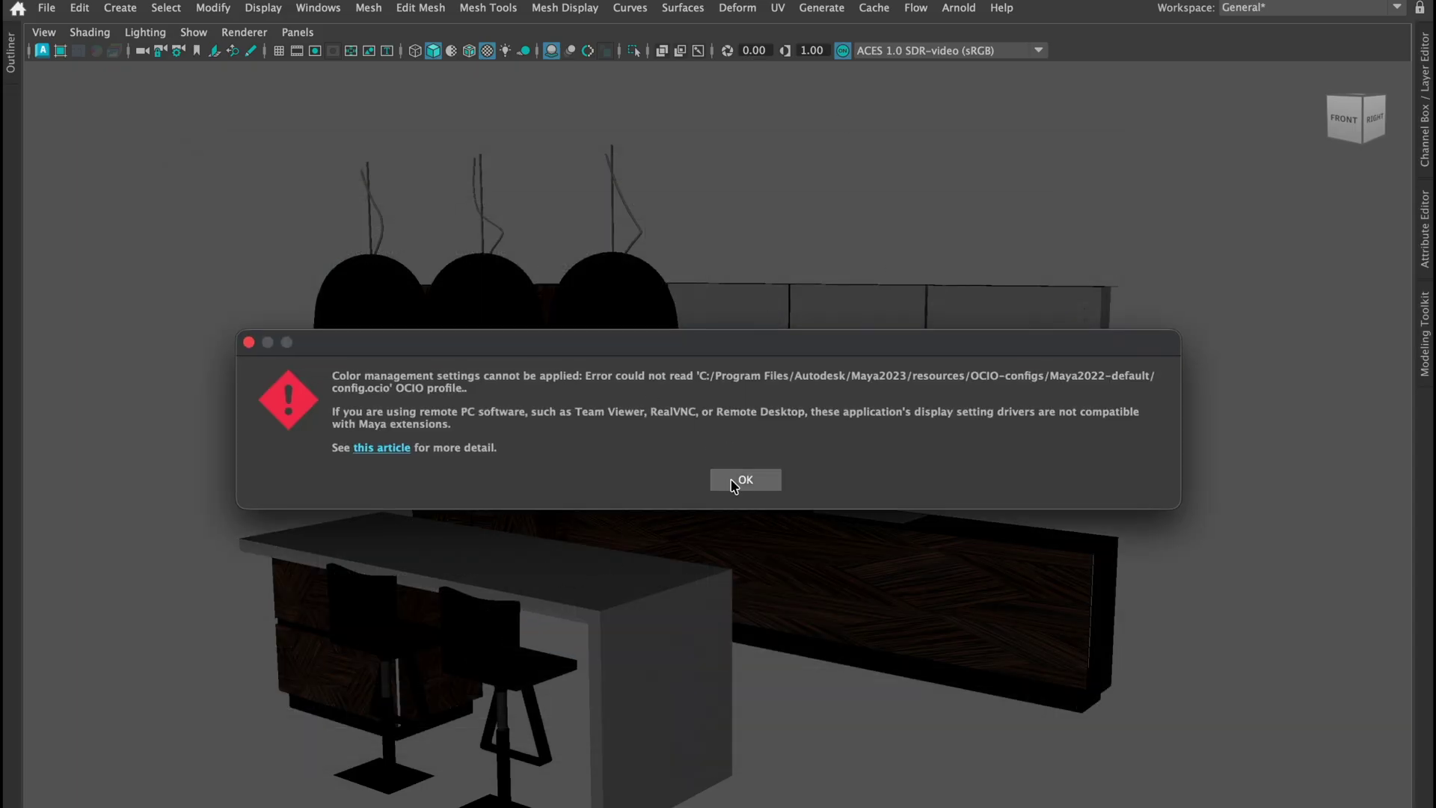
pyautogui.click(732, 489)
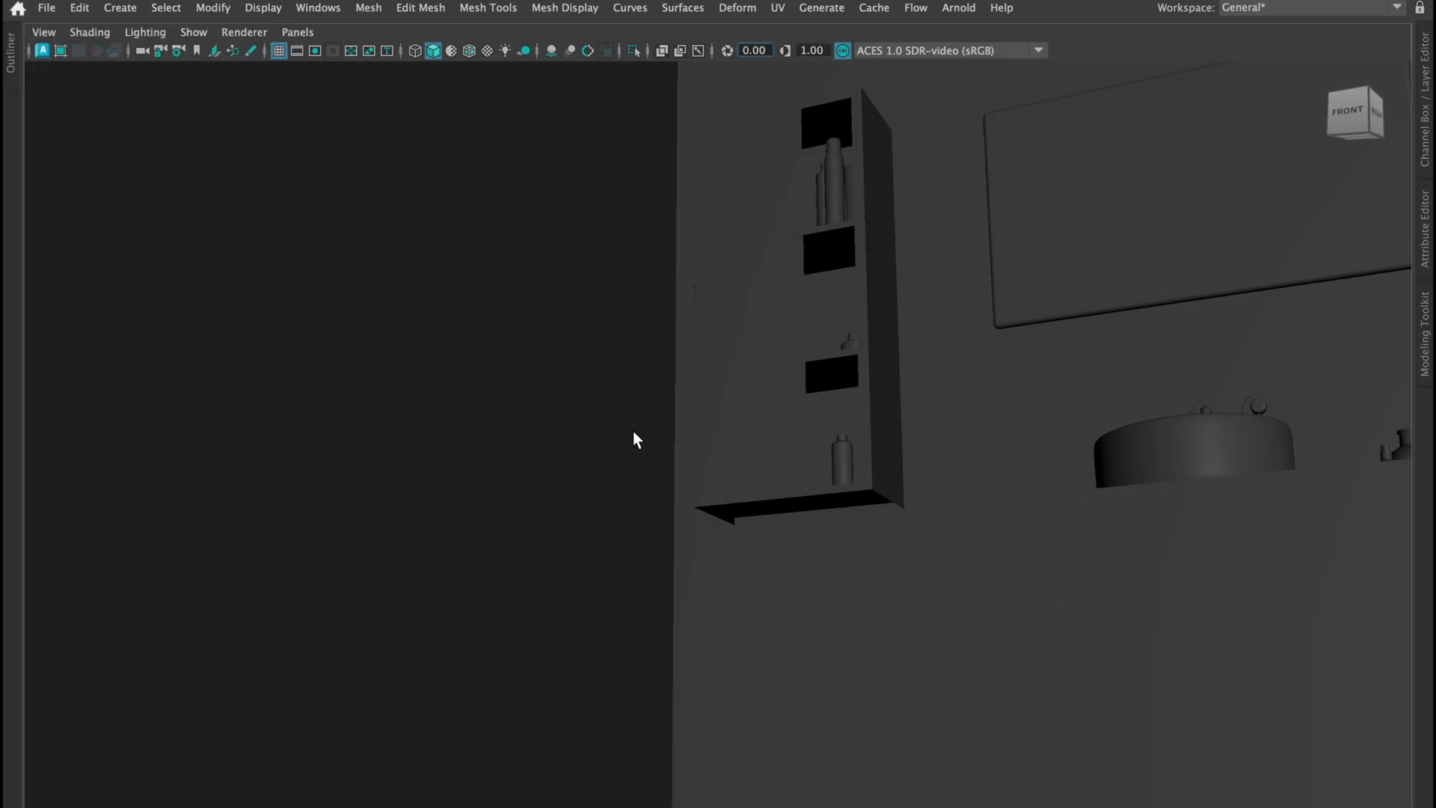
# Take the referenced layers, including Room_Structure_Layer, out of reference mode and select the bathroom's room structure
pyautogui.press('space')
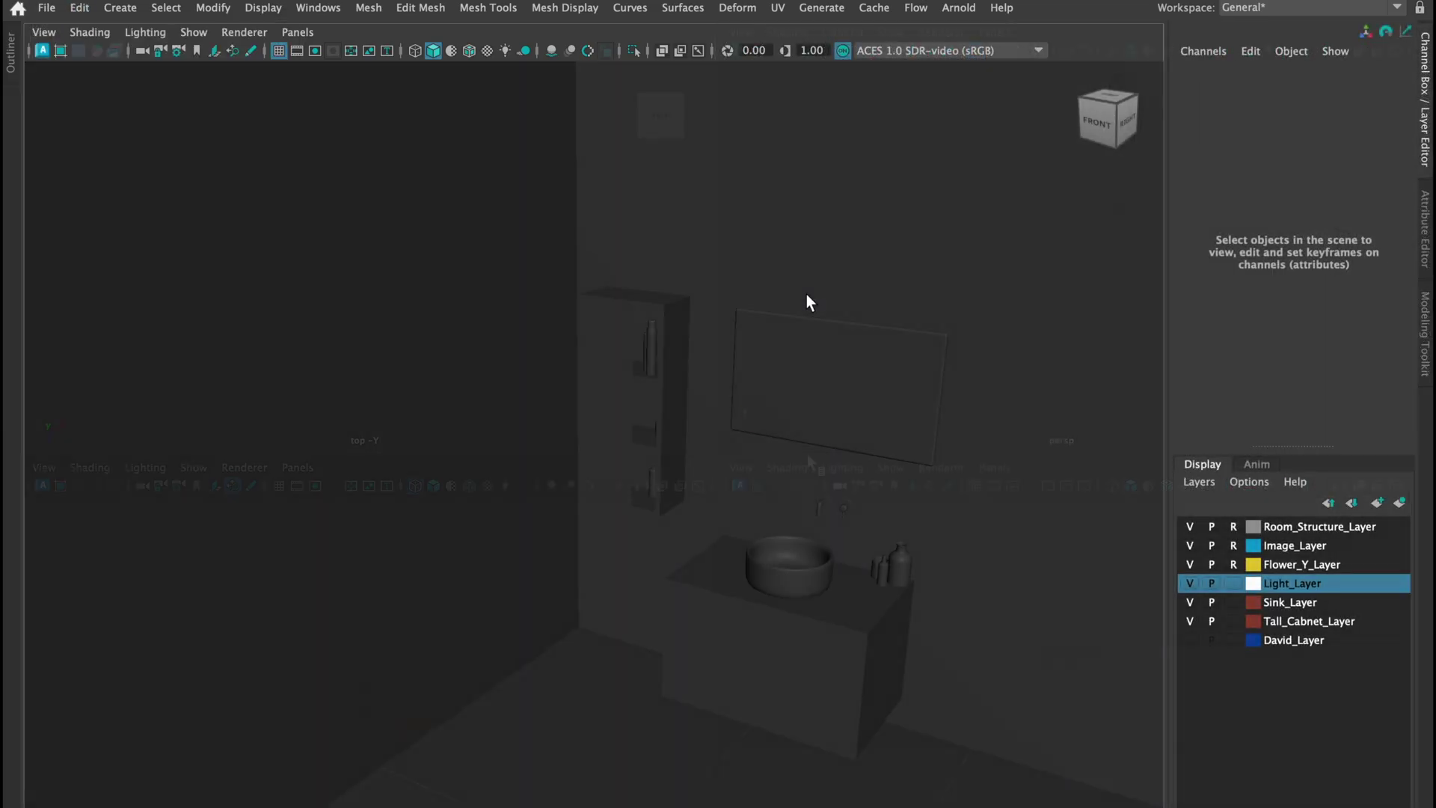
pyautogui.click(852, 382)
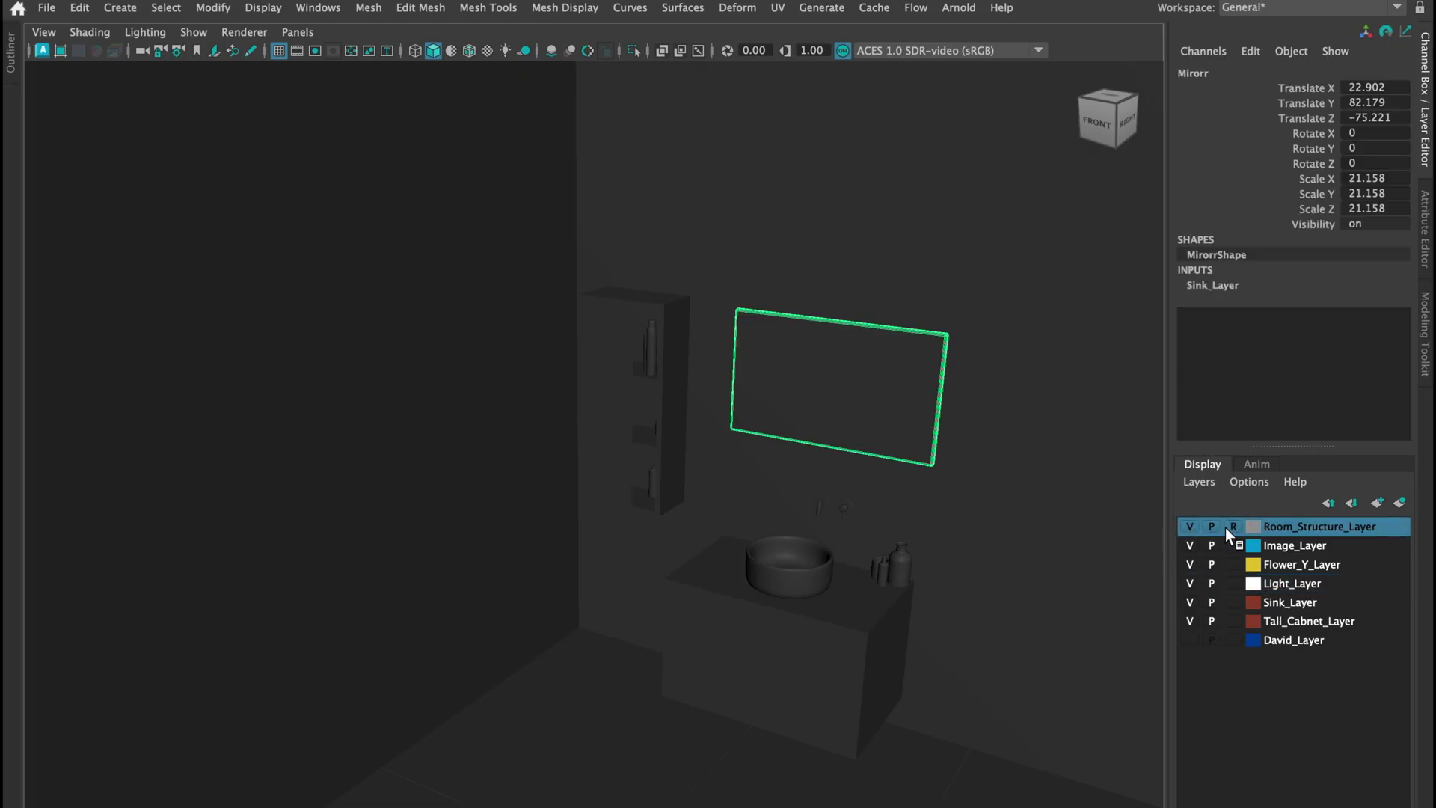
pyautogui.click(603, 440)
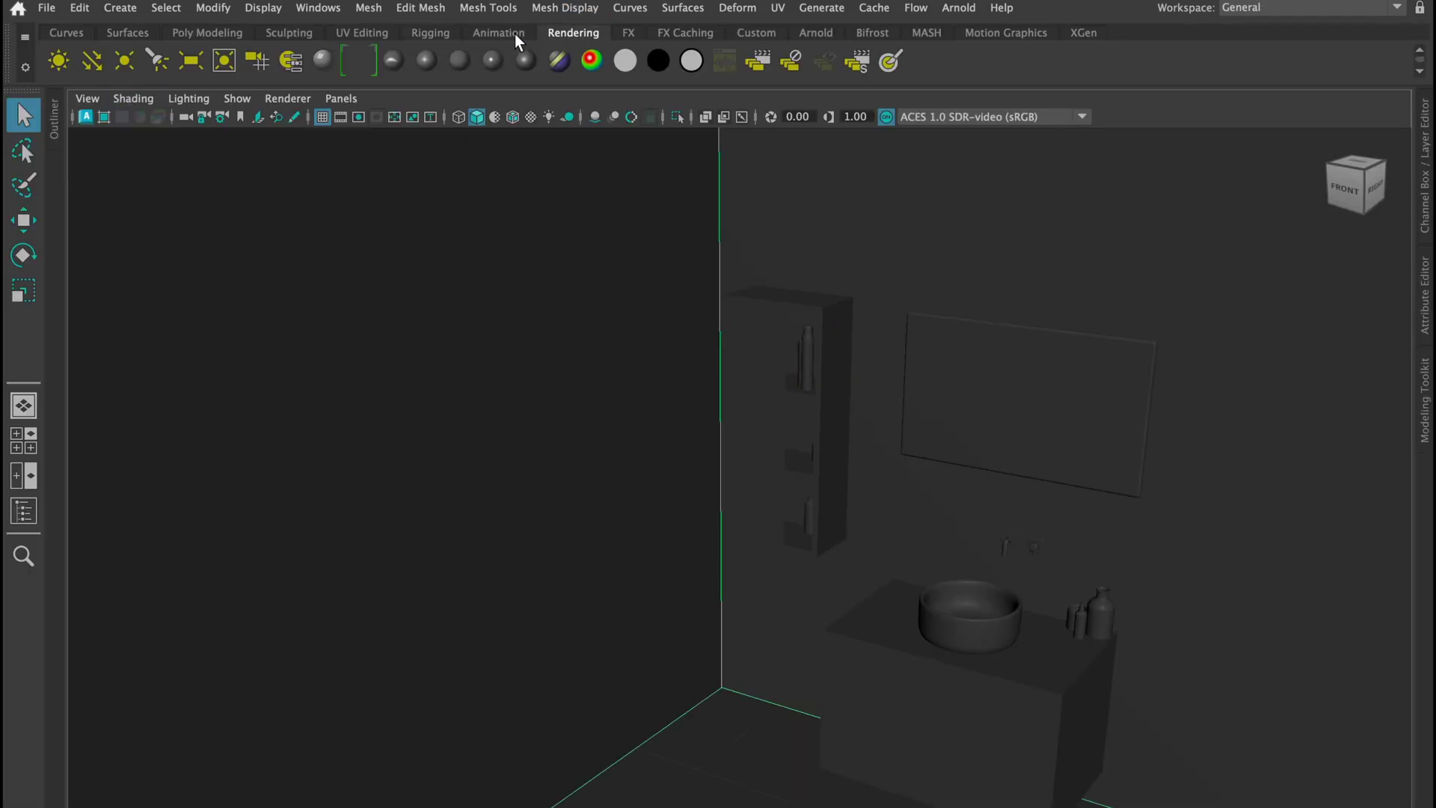
pyautogui.click(514, 33)
pyautogui.click(391, 33)
pyautogui.click(66, 33)
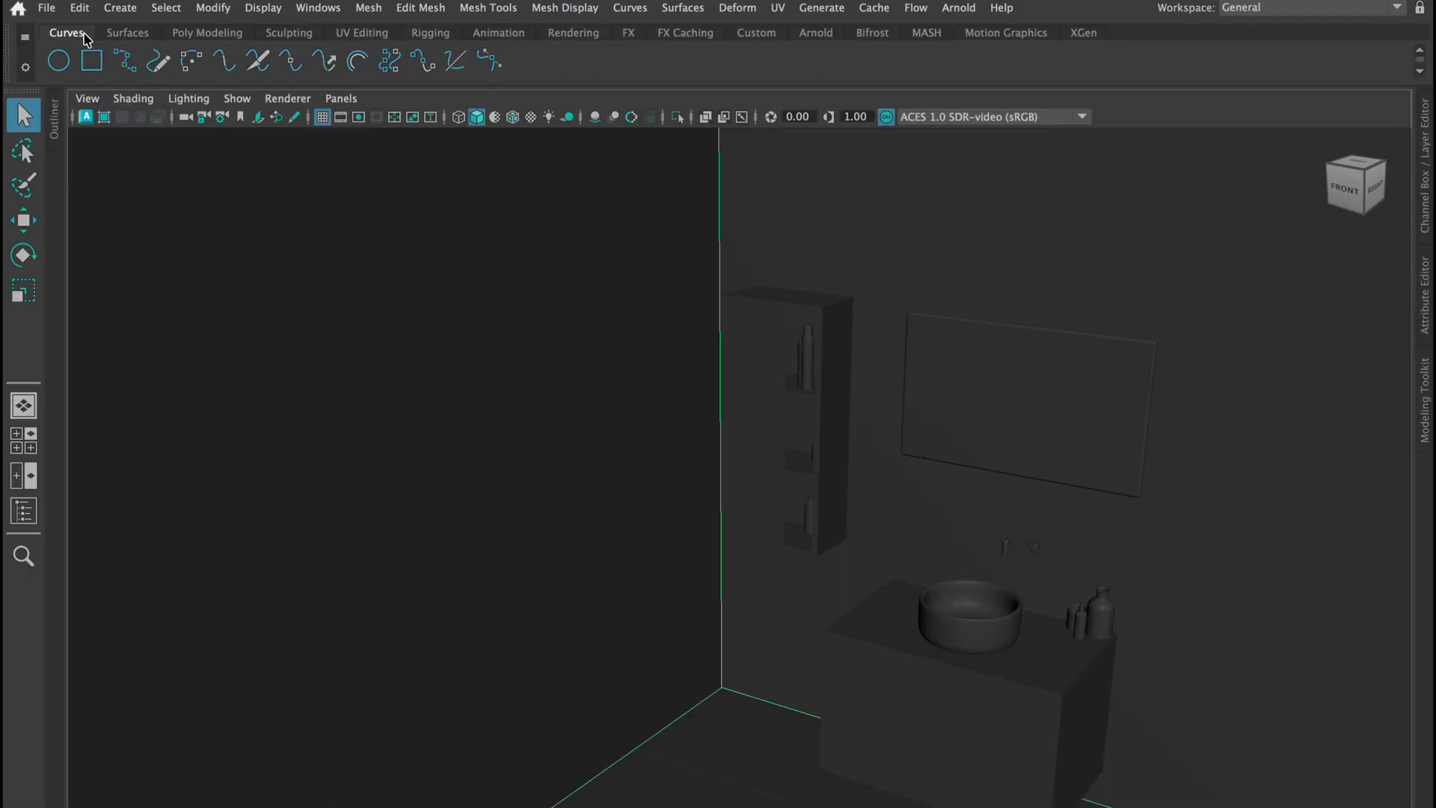
pyautogui.click(1006, 33)
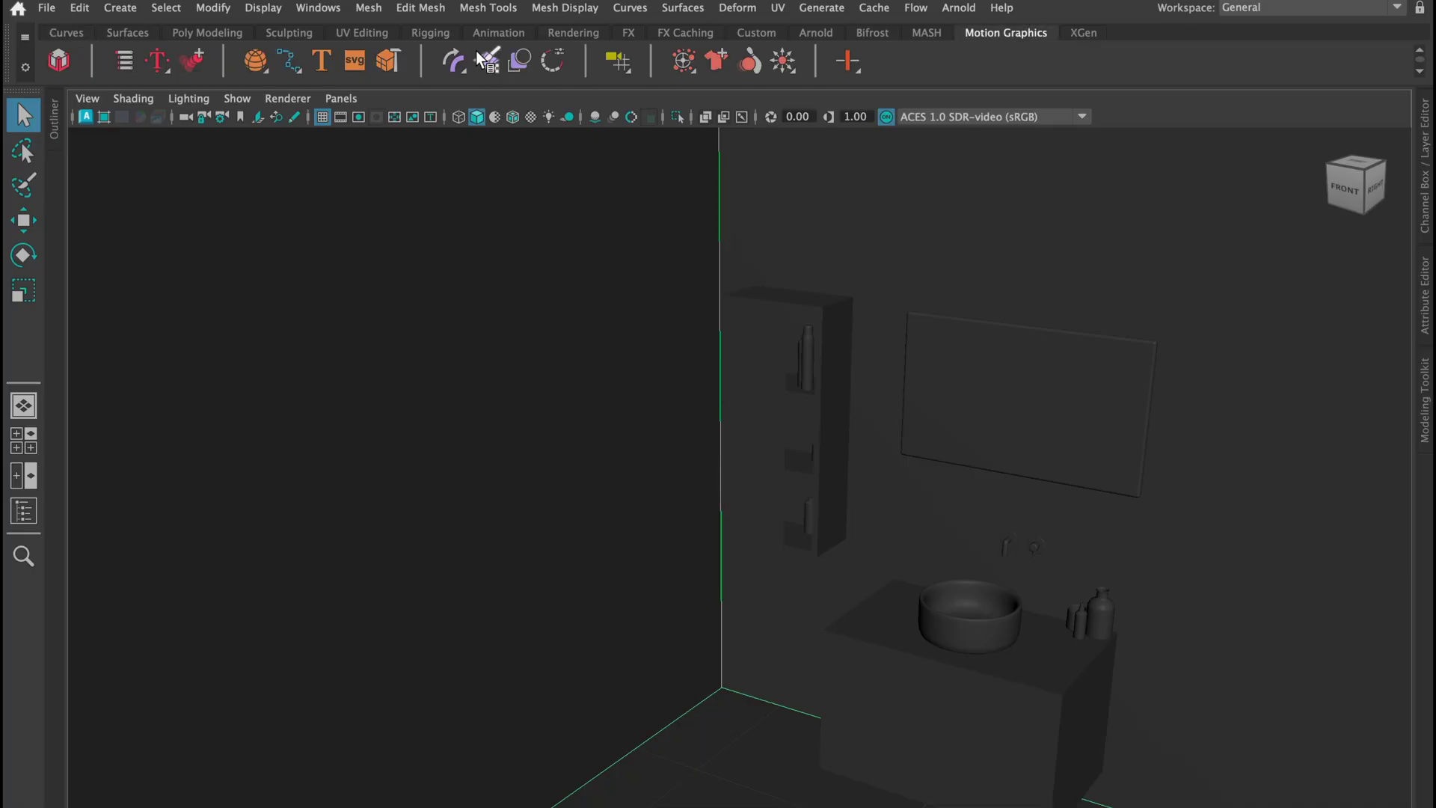
pyautogui.click(65, 33)
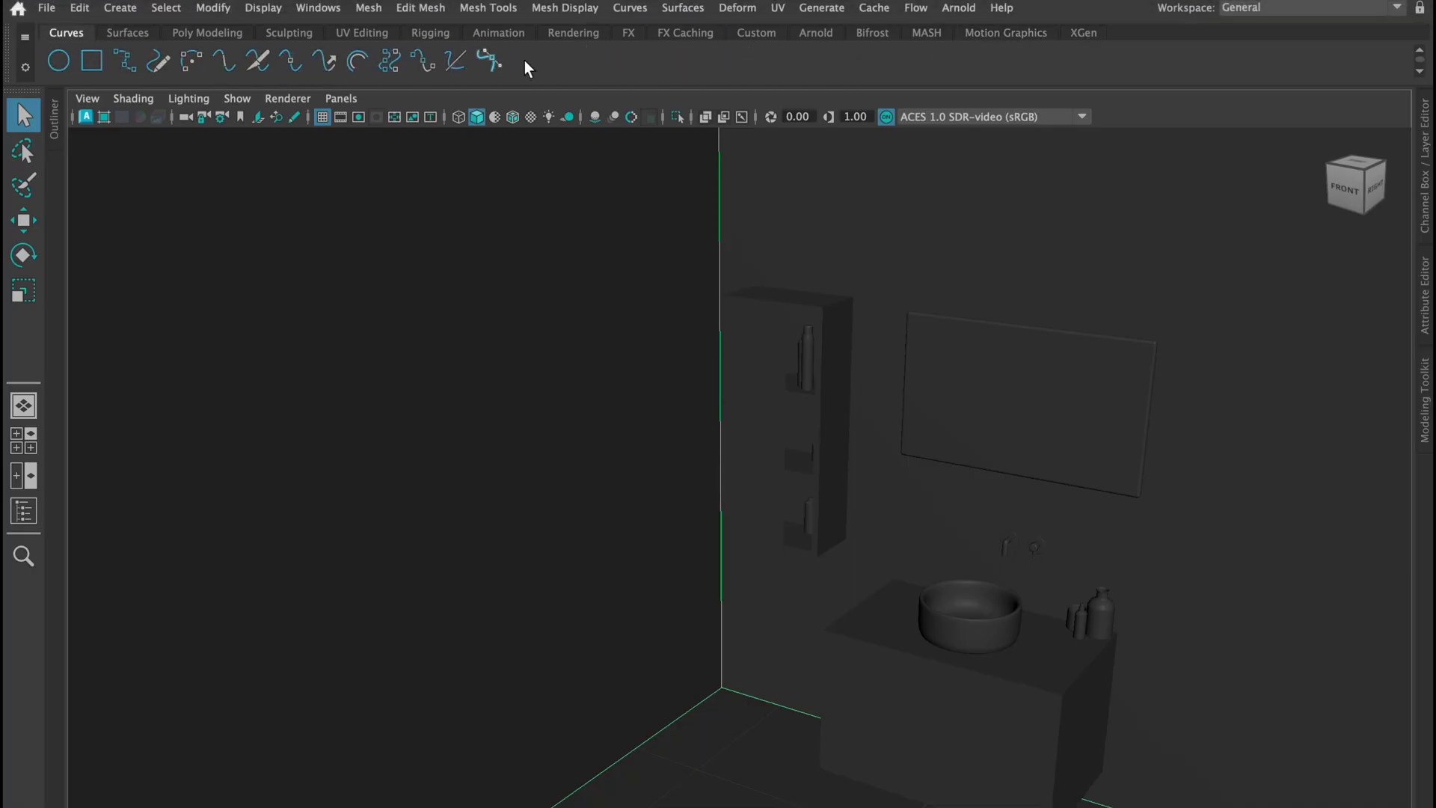
# Return to the full screen view and look at the whole bathroom room from outside
pyautogui.hotkey('ctrl', 'space')
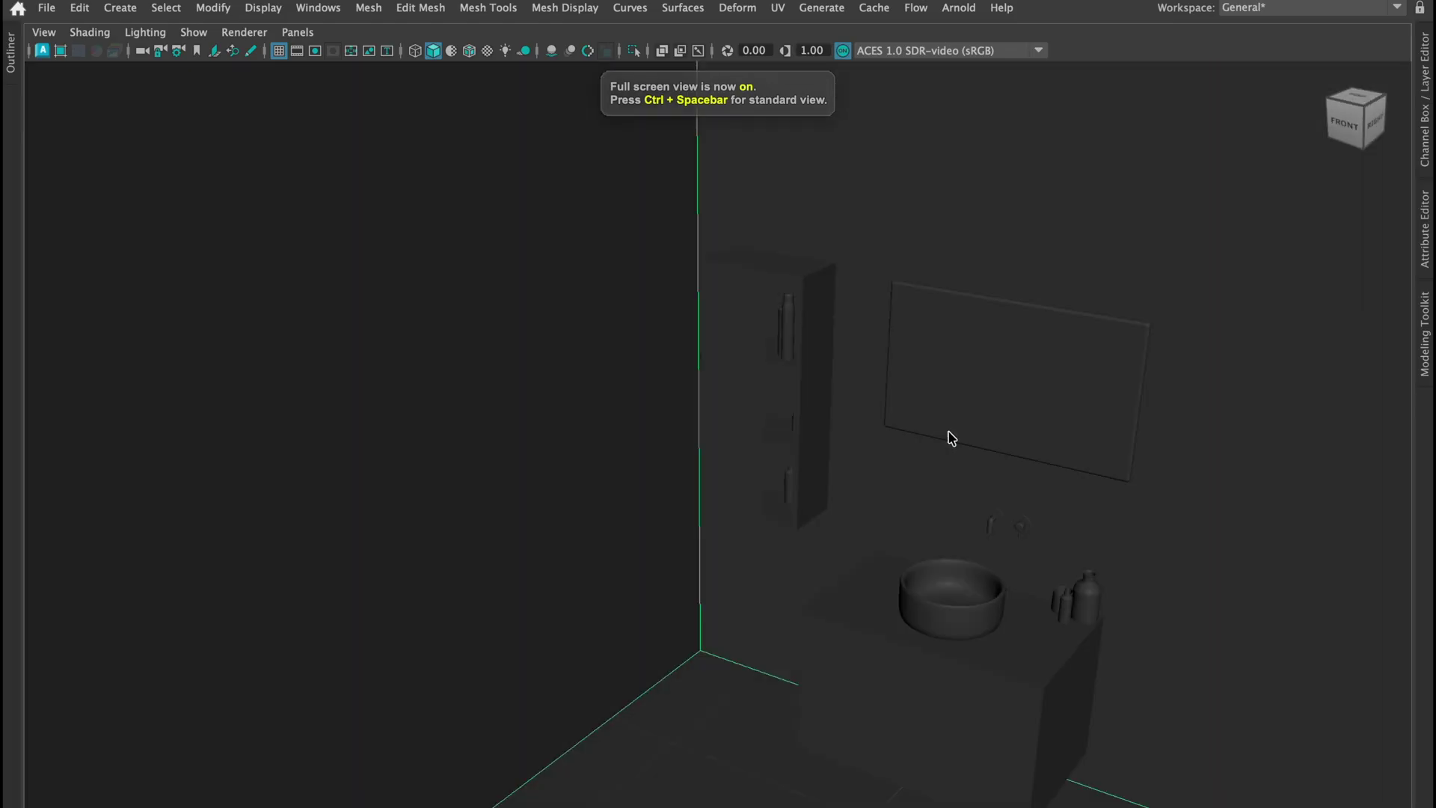
pyautogui.keyDown('alt'); pyautogui.moveTo(949, 432); pyautogui.dragTo(945, 442); pyautogui.keyUp('alt')
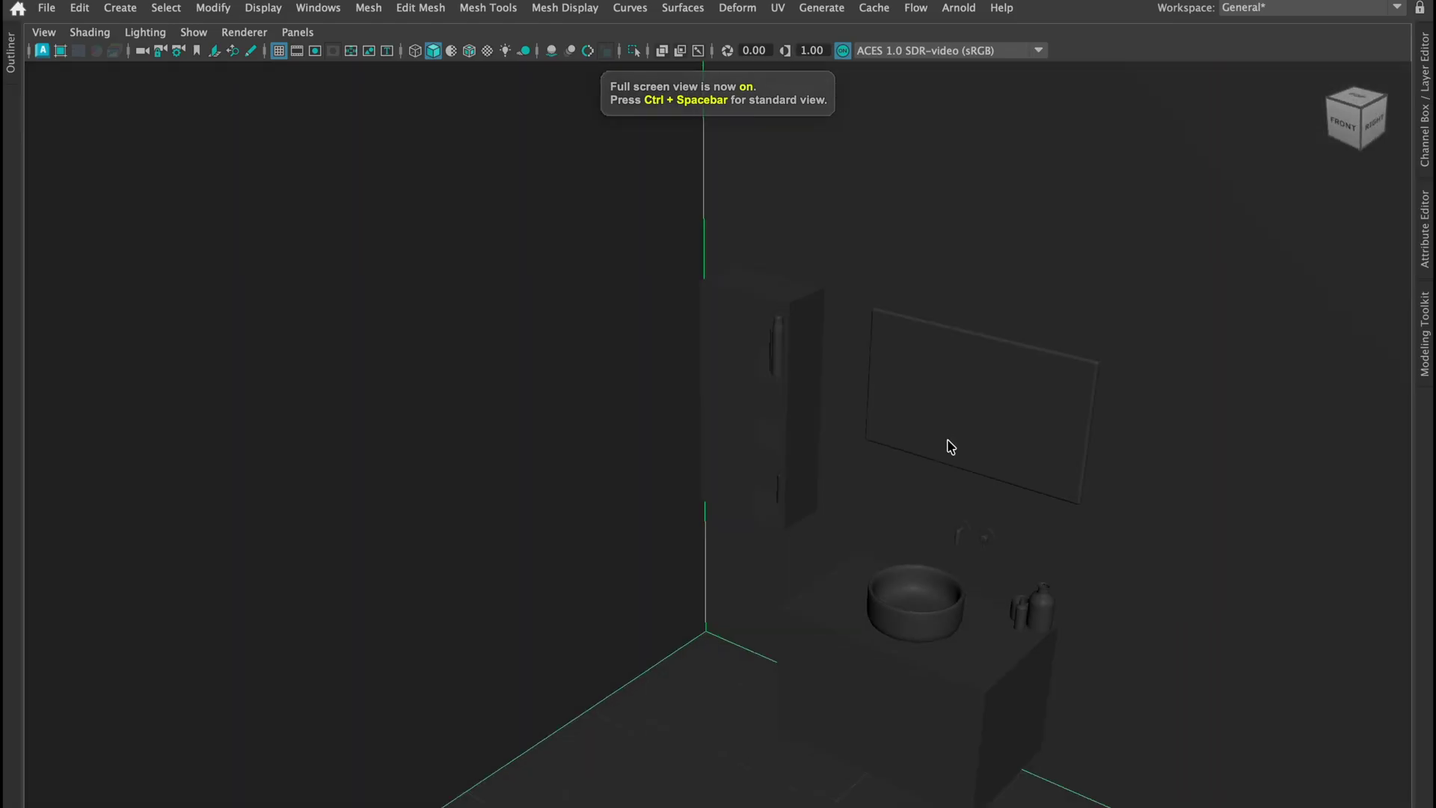
pyautogui.scroll(-5, 918, 462)
pyautogui.scroll(3, 901, 524)
pyautogui.scroll(-5, 842, 545)
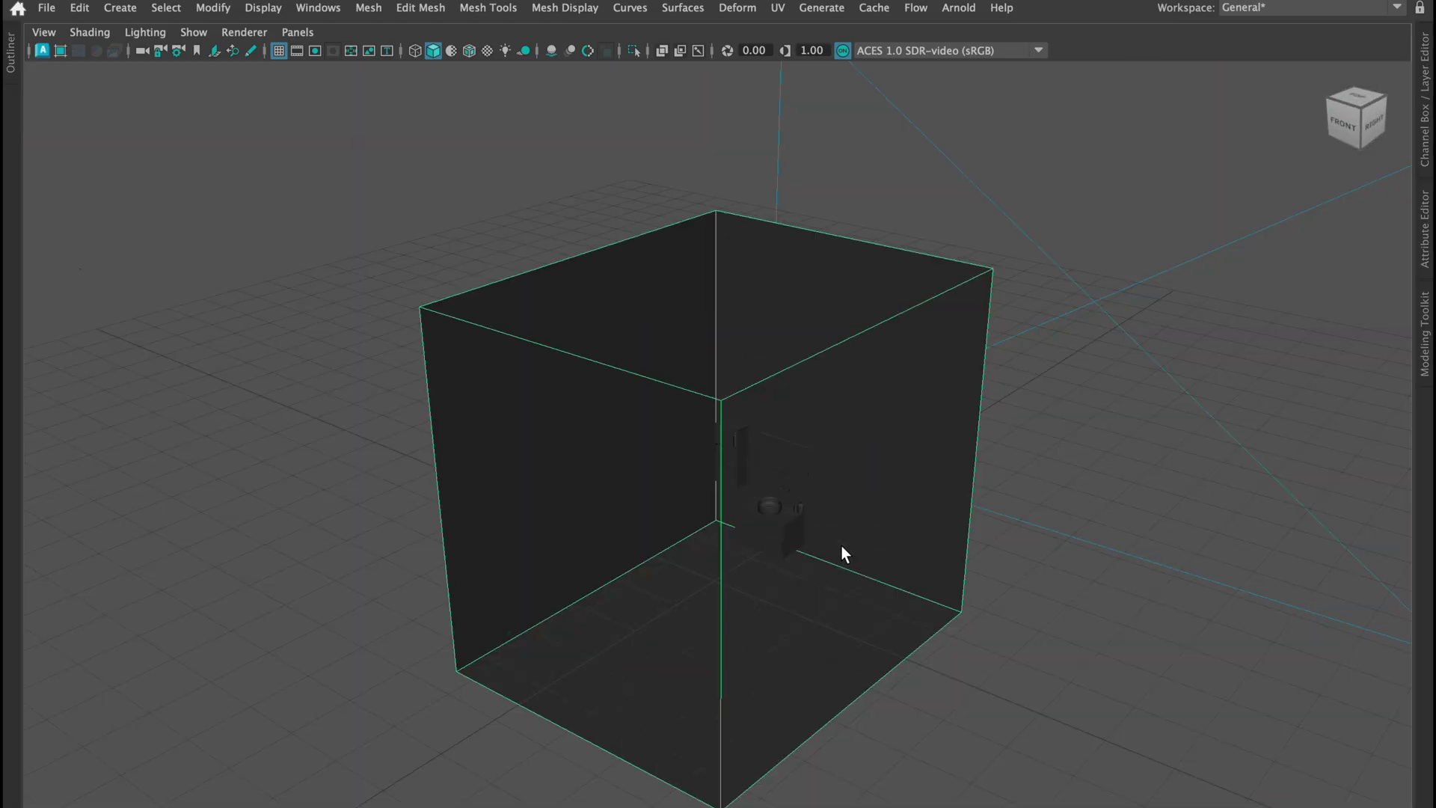
# Frame the bathroom vanity cabinet, examine its edges, and select the round basin on top to check its mesh
pyautogui.click(766, 567)
pyautogui.press('f')
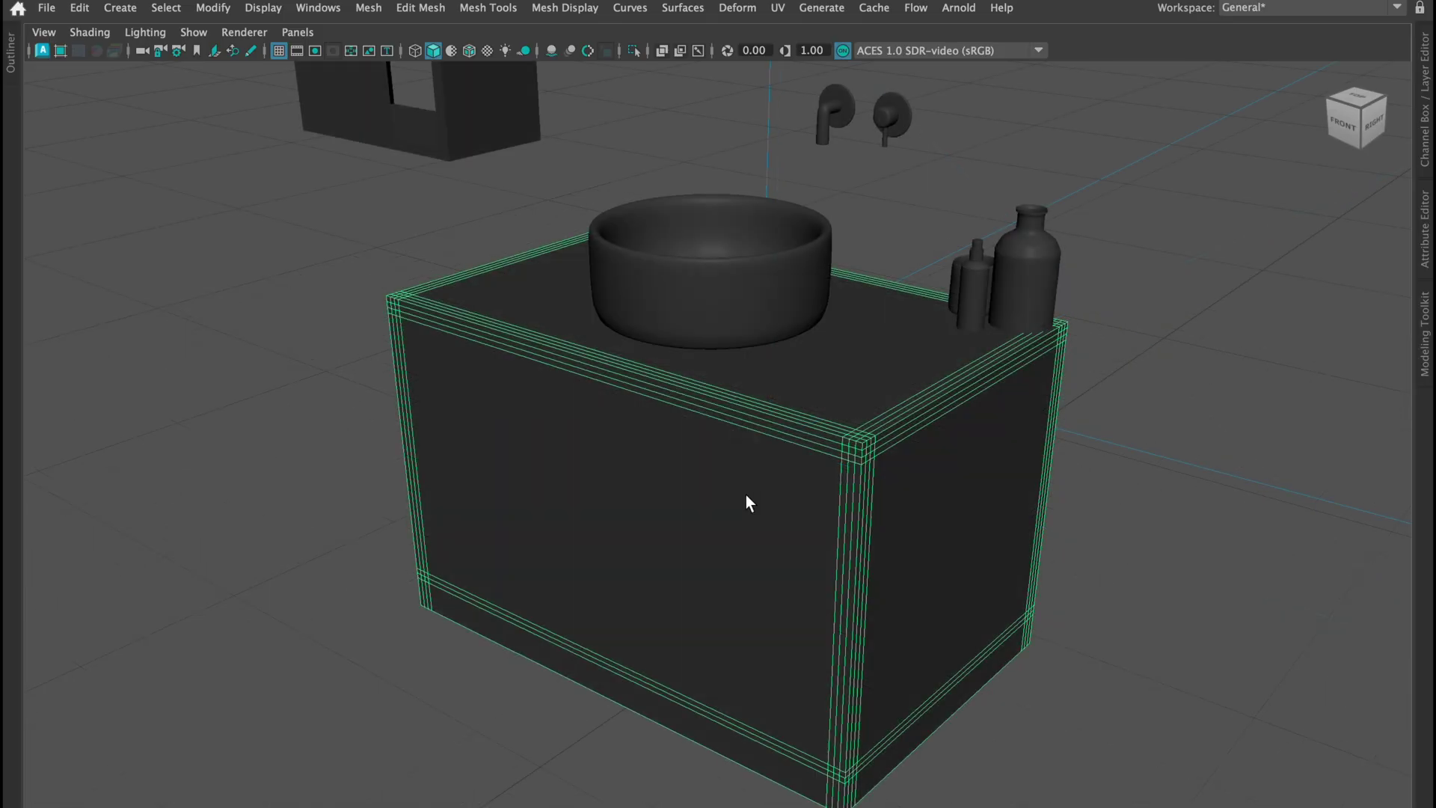
pyautogui.keyDown('alt'); pyautogui.moveTo(746, 495); pyautogui.dragTo(595, 497); pyautogui.keyUp('alt')
pyautogui.click(827, 329)
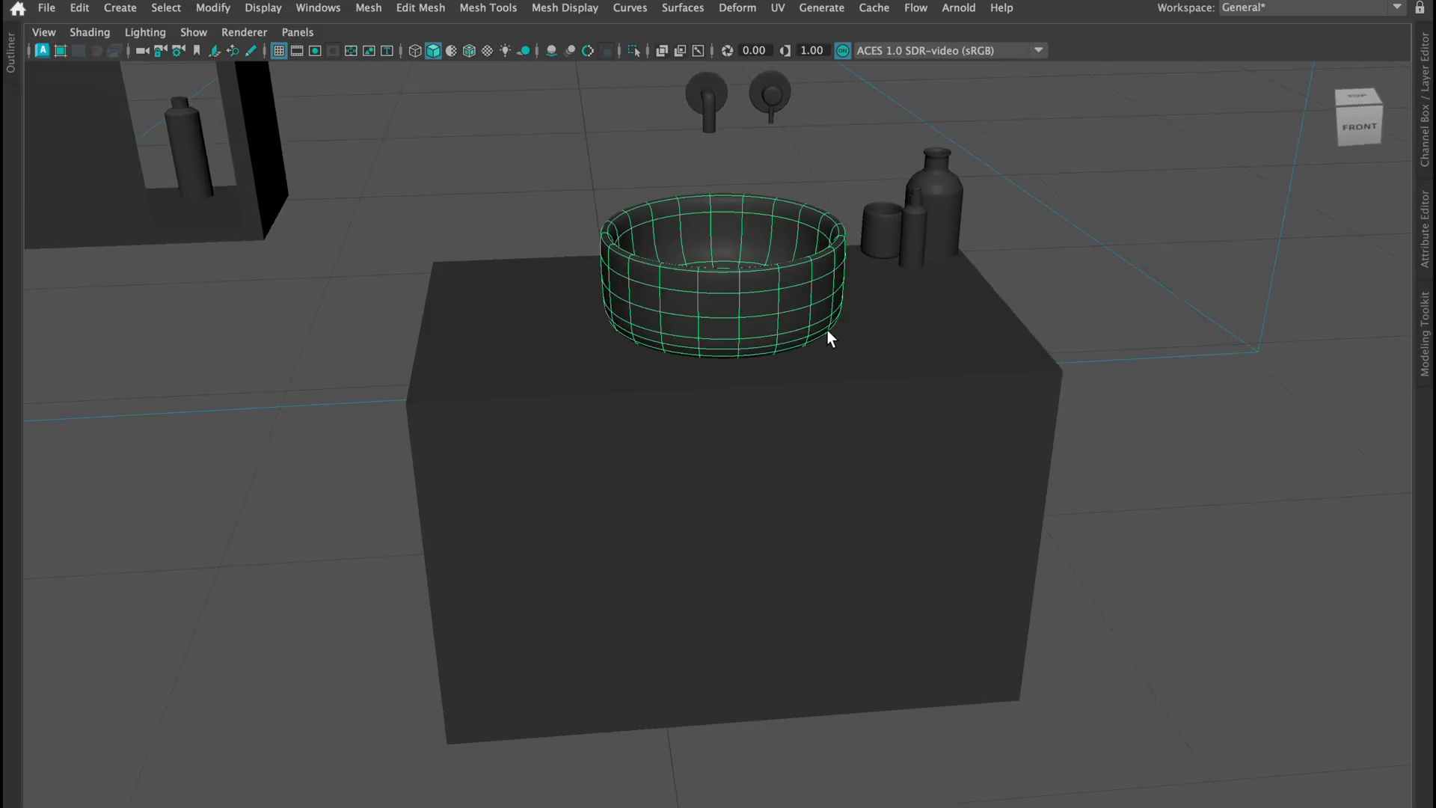
pyautogui.moveTo(827, 330)
pyautogui.keyDown('alt'); pyautogui.mouseDown()
pyautogui.moveTo(875, 325)
pyautogui.moveTo(756, 324)
pyautogui.moveTo(813, 324)
pyautogui.mouseUp(); pyautogui.keyUp('alt')
pyautogui.scroll(-3, 860, 247)
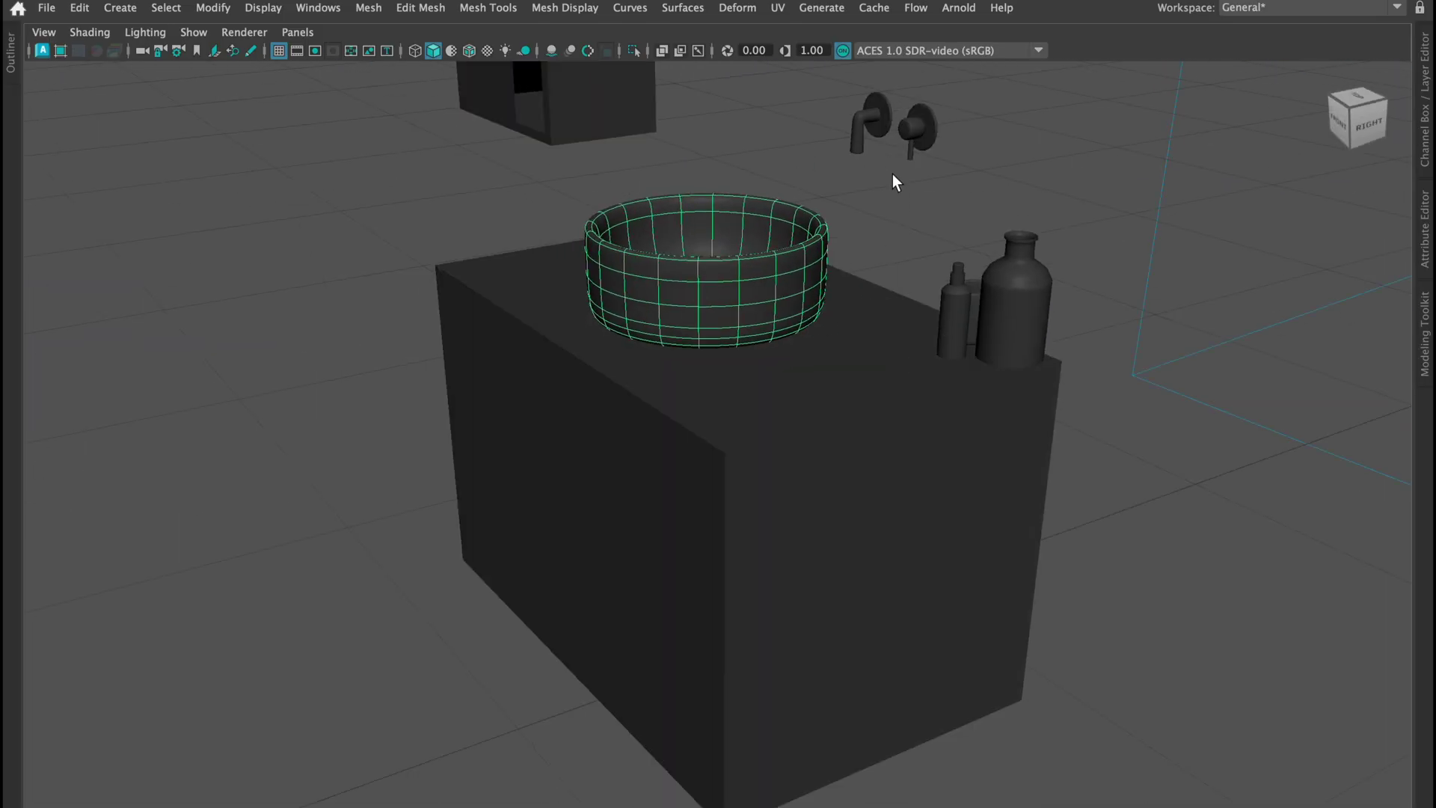
# Select and frame the wall-mounted tap spout and examine its mesh from the front and below
pyautogui.click(867, 125)
pyautogui.press('f')
pyautogui.keyDown('alt'); pyautogui.moveTo(877, 252); pyautogui.dragTo(654, 321); pyautogui.keyUp('alt')
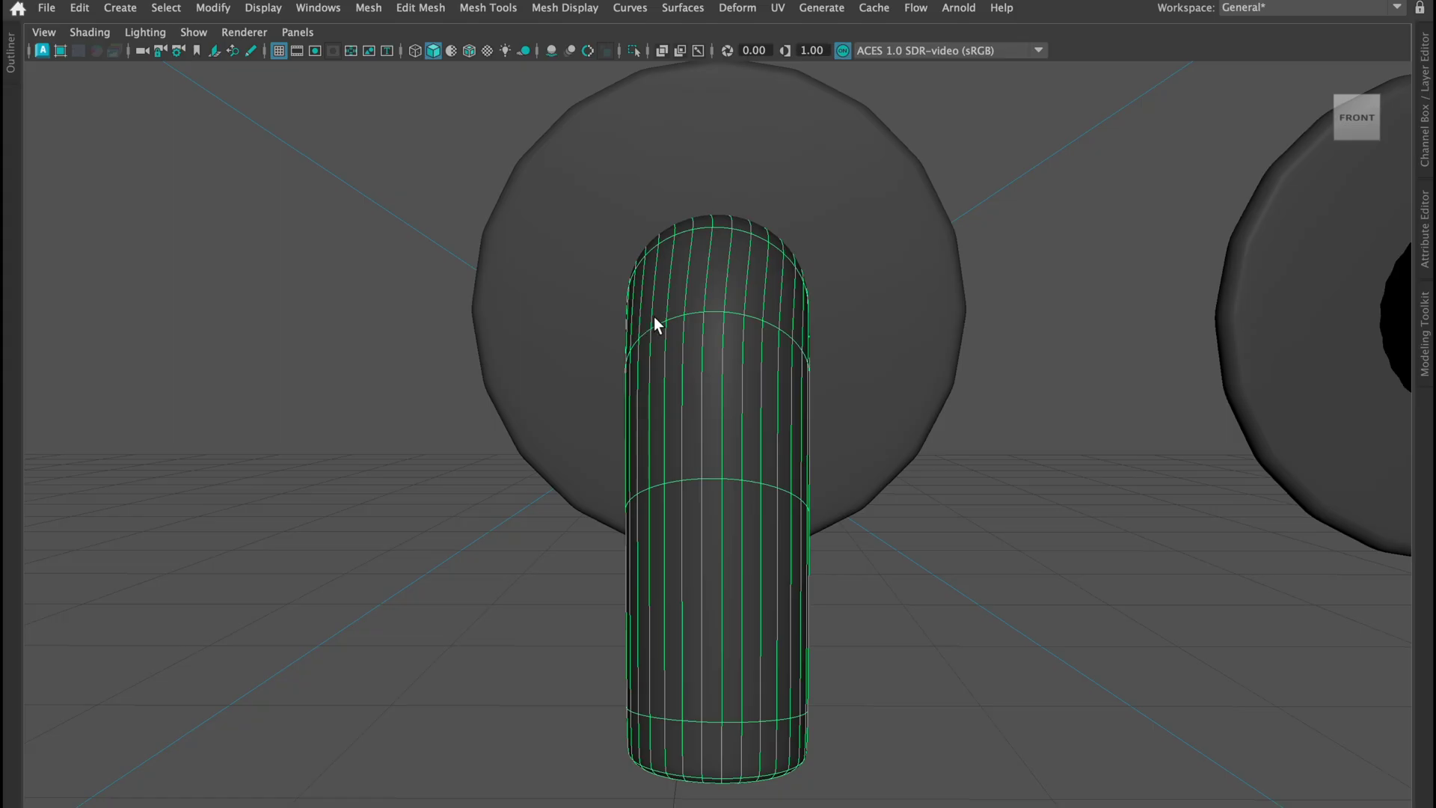
pyautogui.scroll(-3, 703, 333)
pyautogui.keyDown('alt'); pyautogui.moveTo(792, 471); pyautogui.dragTo(790, 420); pyautogui.keyUp('alt')
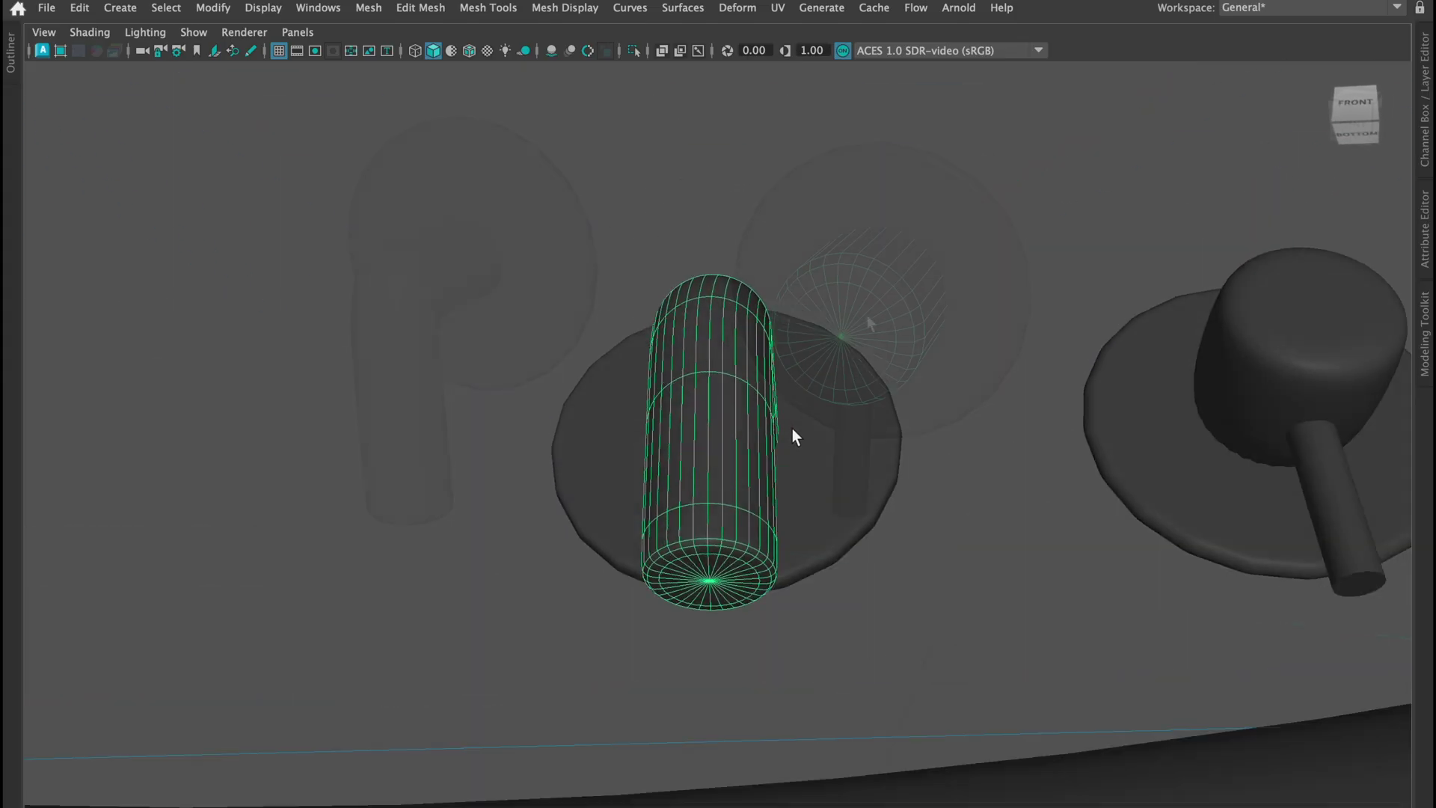
# Select the spout's round wall plate, clear the selection, and examine the spout and mixer handle from the side
pyautogui.click(442, 299)
pyautogui.click(529, 293)
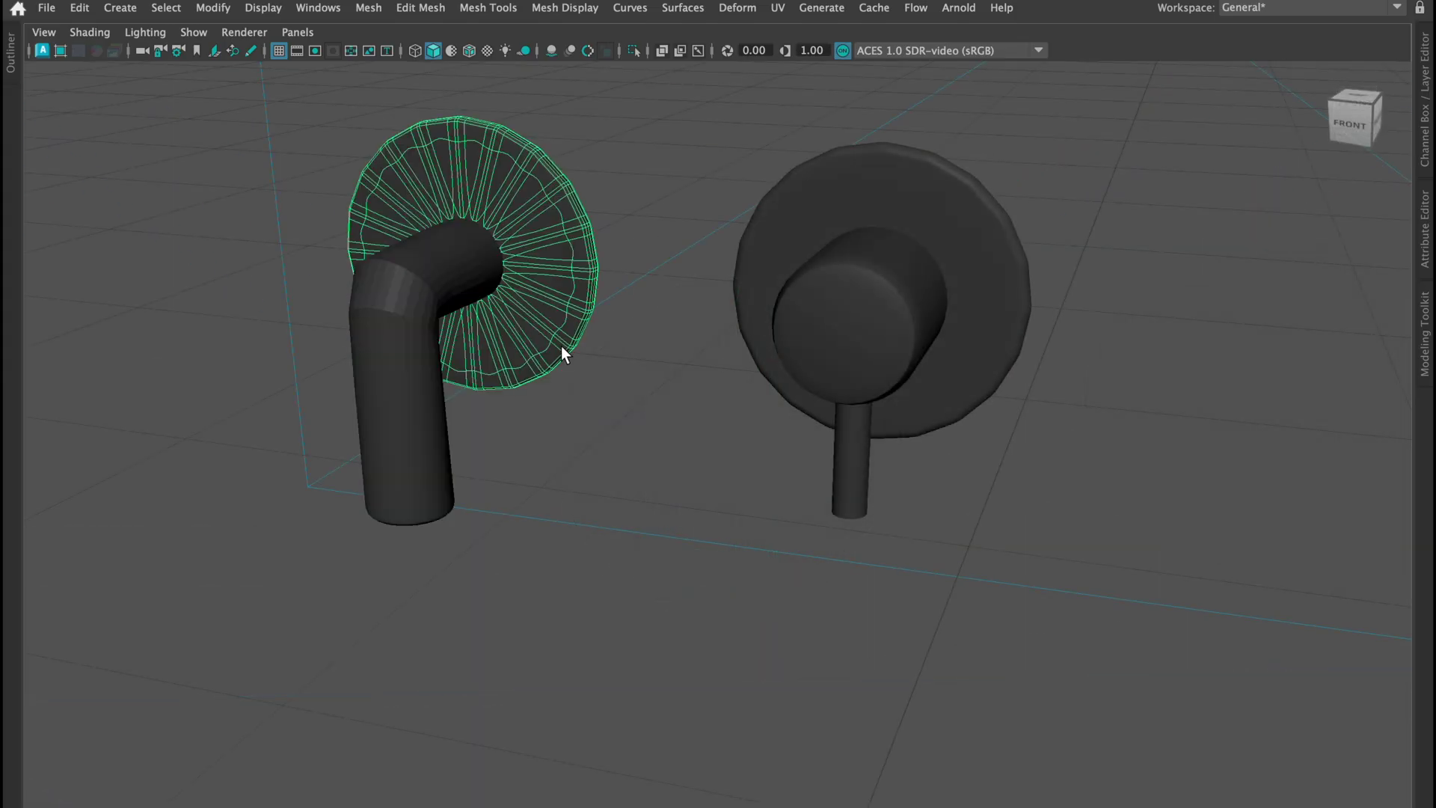
pyautogui.click(857, 481)
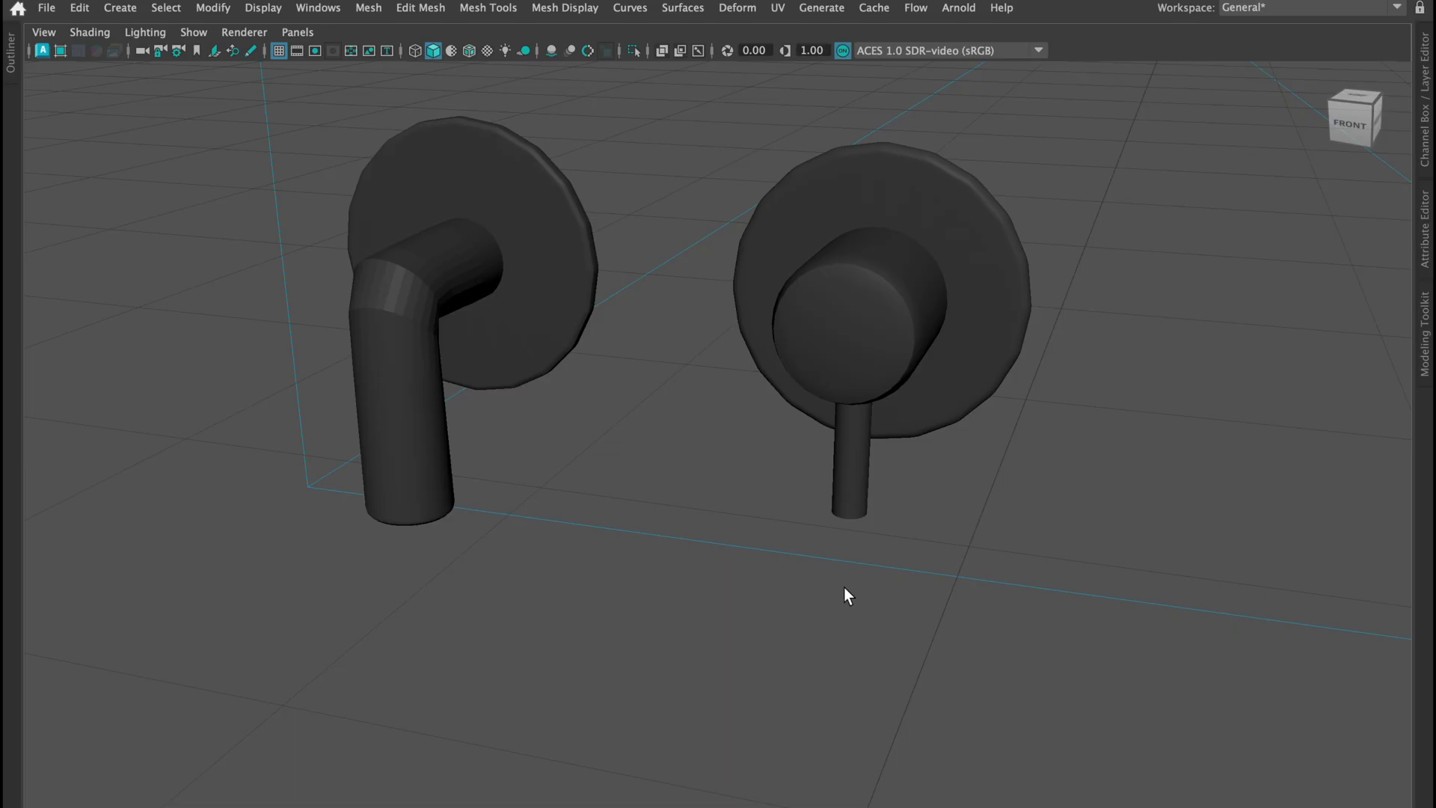
pyautogui.scroll(-4, 806, 563)
pyautogui.keyDown('alt'); pyautogui.moveTo(464, 547); pyautogui.dragTo(538, 537); pyautogui.keyUp('alt')
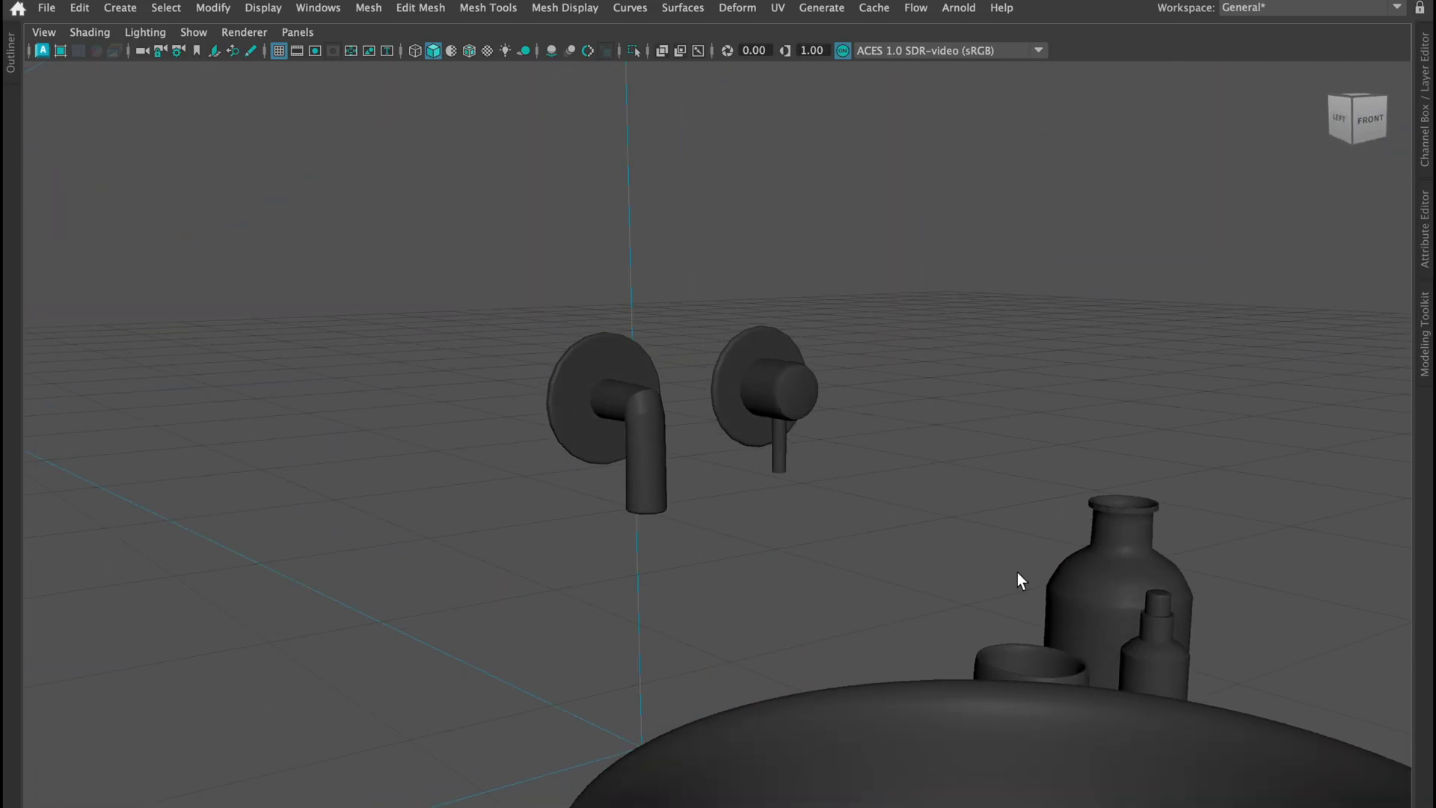
# Select the large bottle beside the basin and compare its mesh with and without smooth preview
pyautogui.keyDown('alt'); pyautogui.moveTo(1017, 573); pyautogui.dragTo(957, 610); pyautogui.keyUp('alt')
pyautogui.click(954, 611)
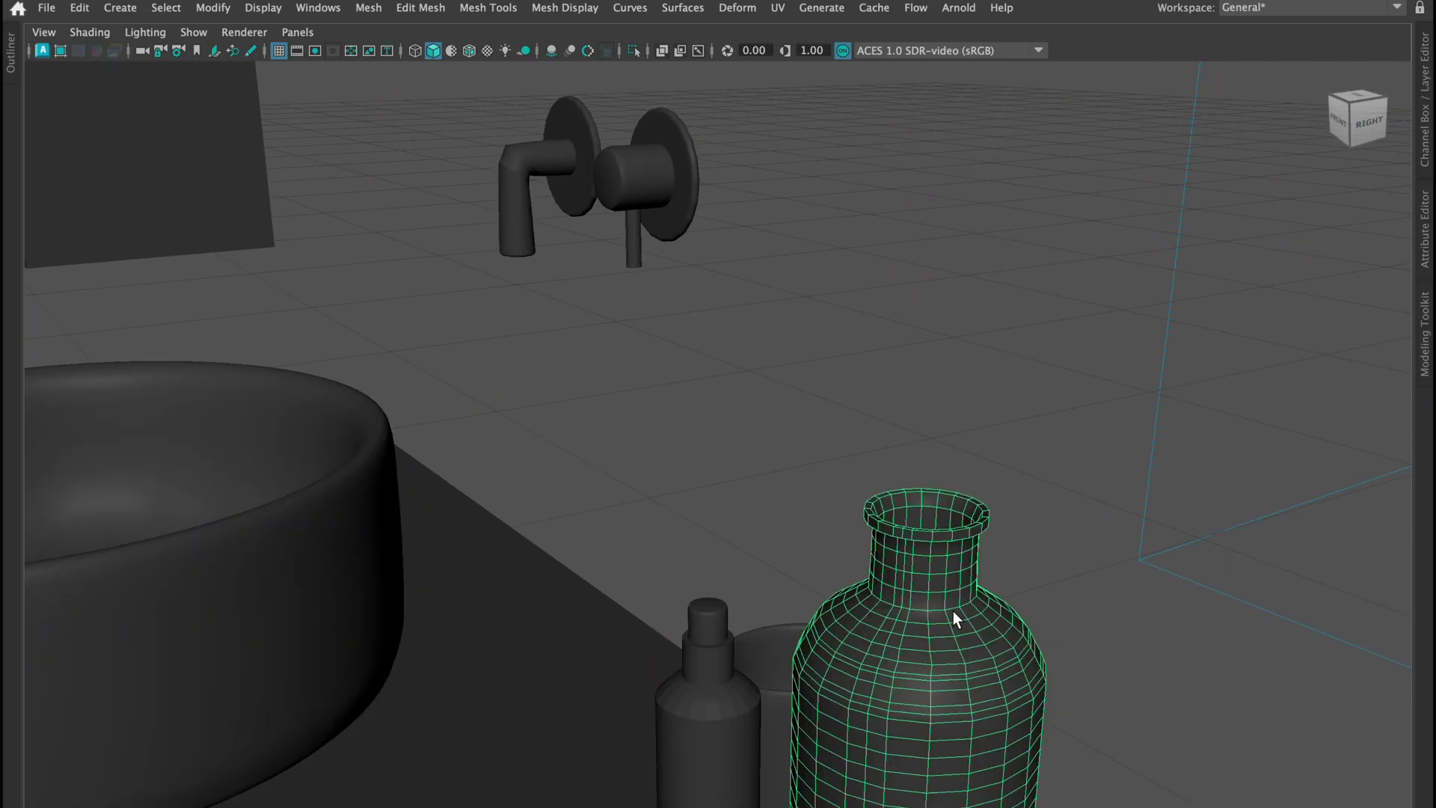
pyautogui.press('3')
pyautogui.press('2')
pyautogui.press('1')
pyautogui.press('3')
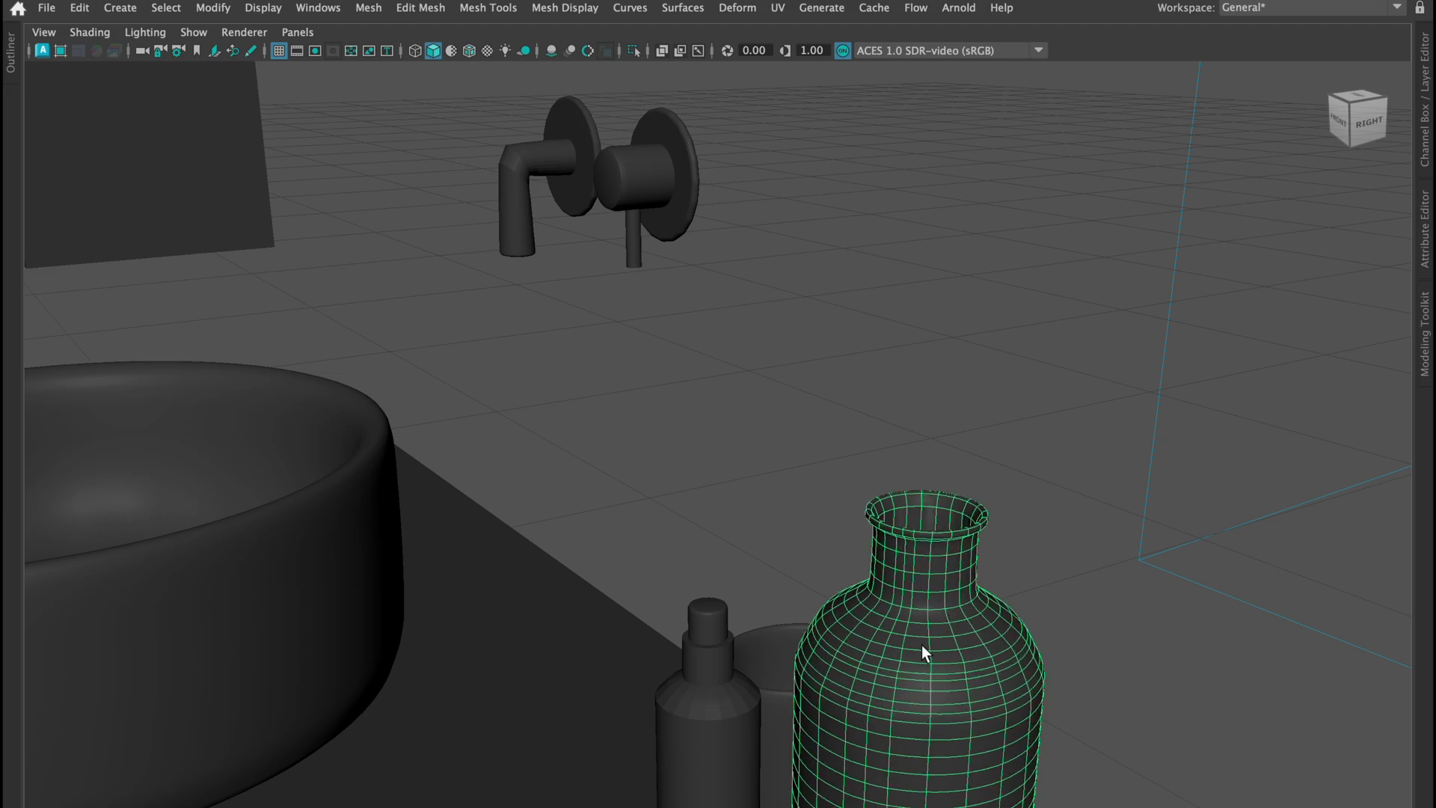
# Select the small bottle and the cup in turn to check their meshes, and clear the selection
pyautogui.click(667, 508)
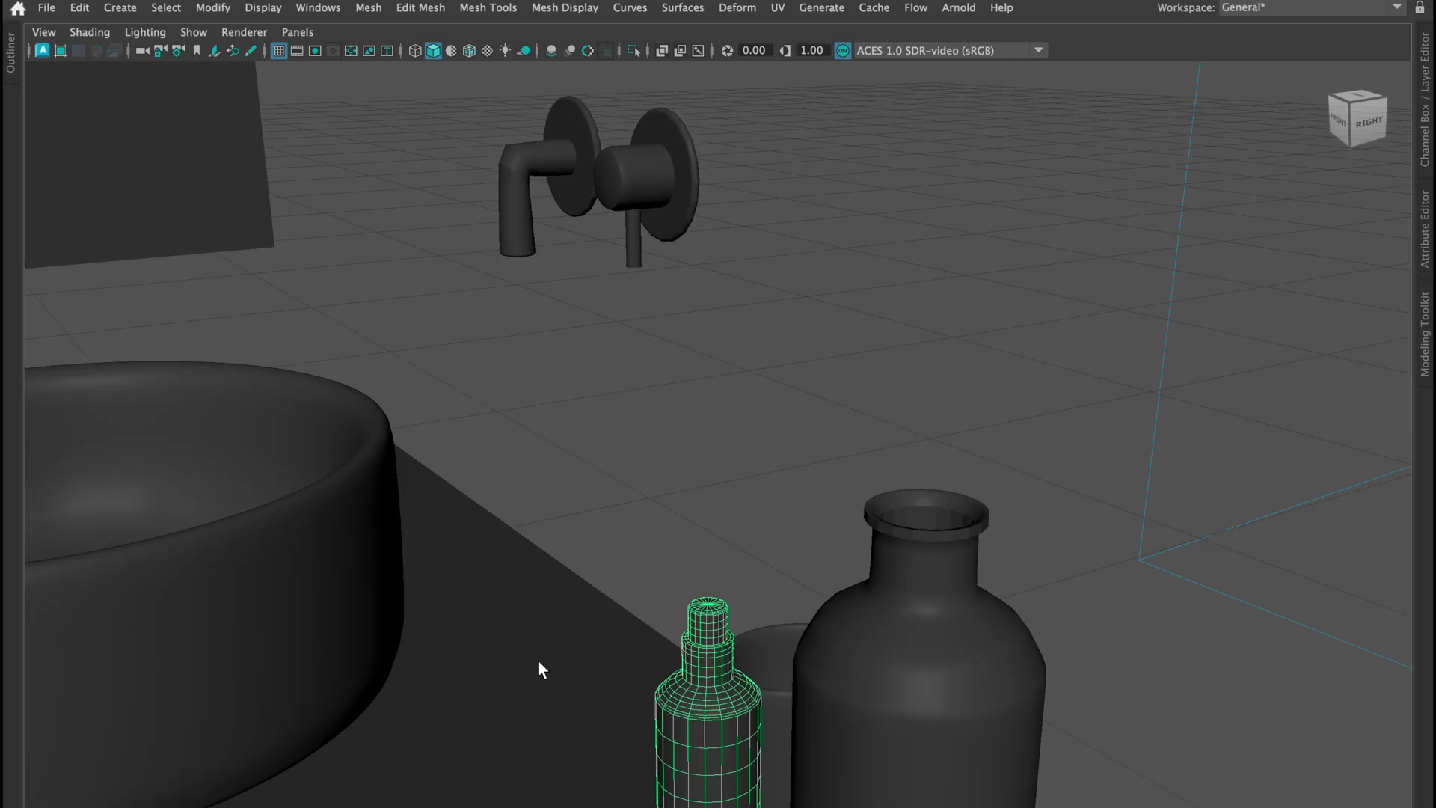
pyautogui.click(624, 612)
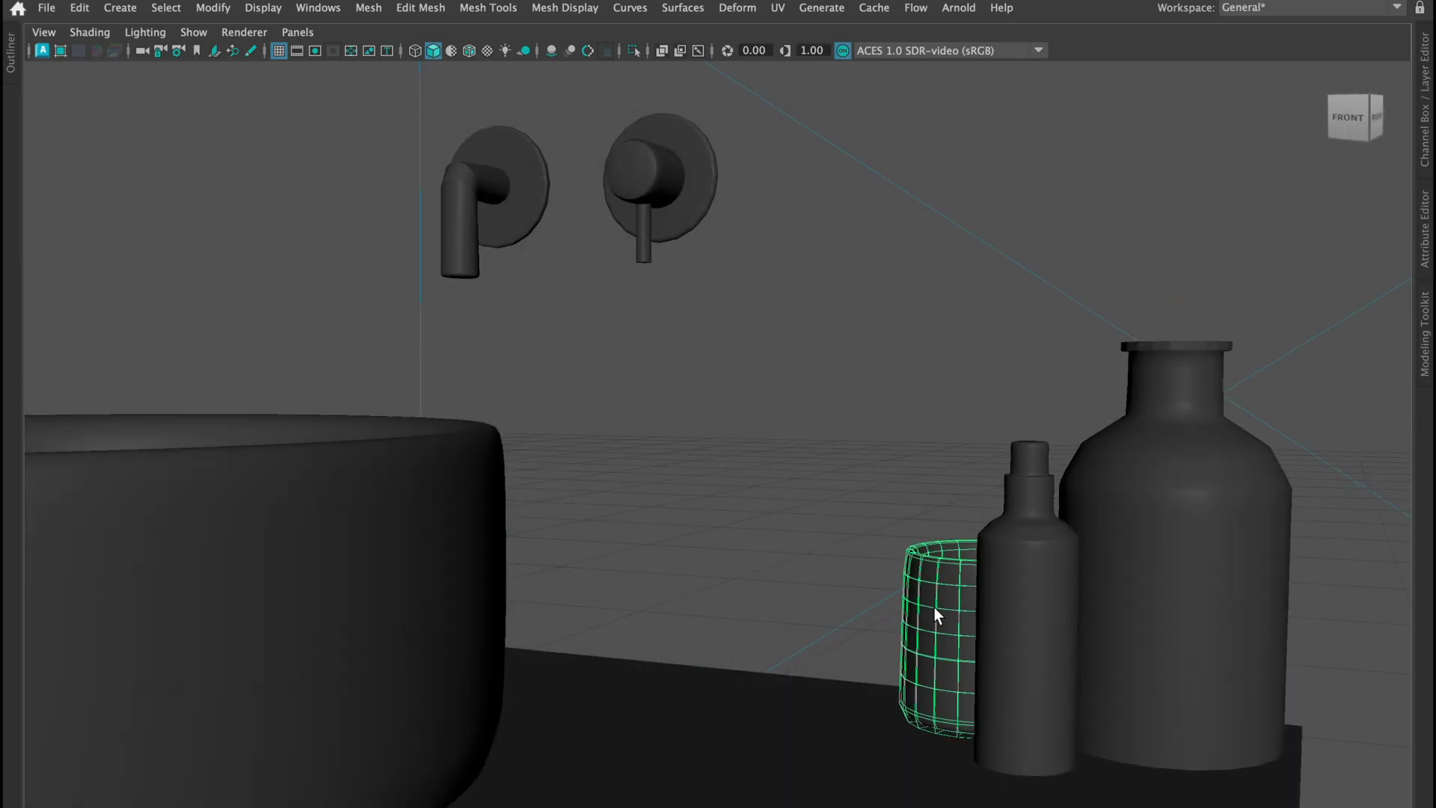
pyautogui.click(873, 533)
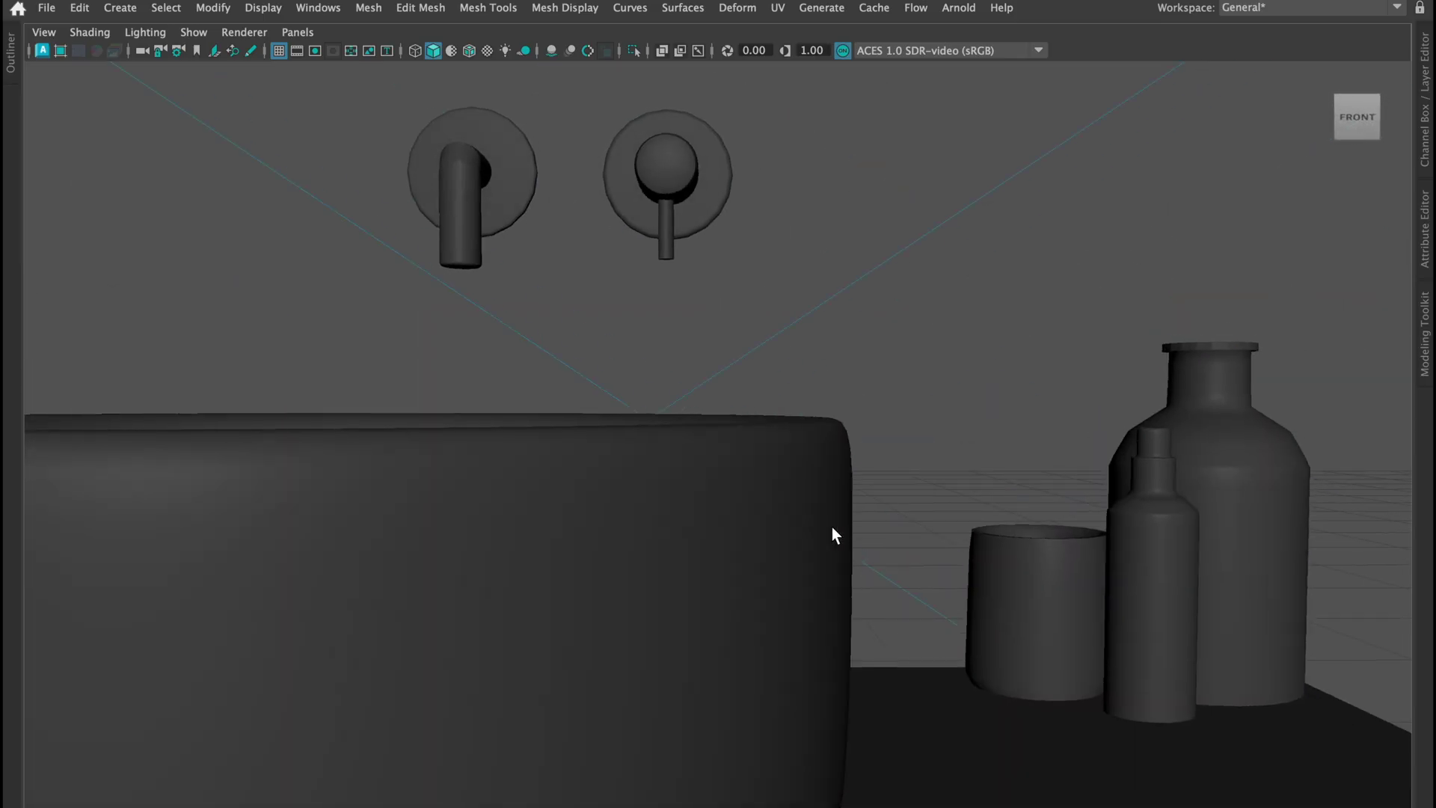
pyautogui.click(657, 575)
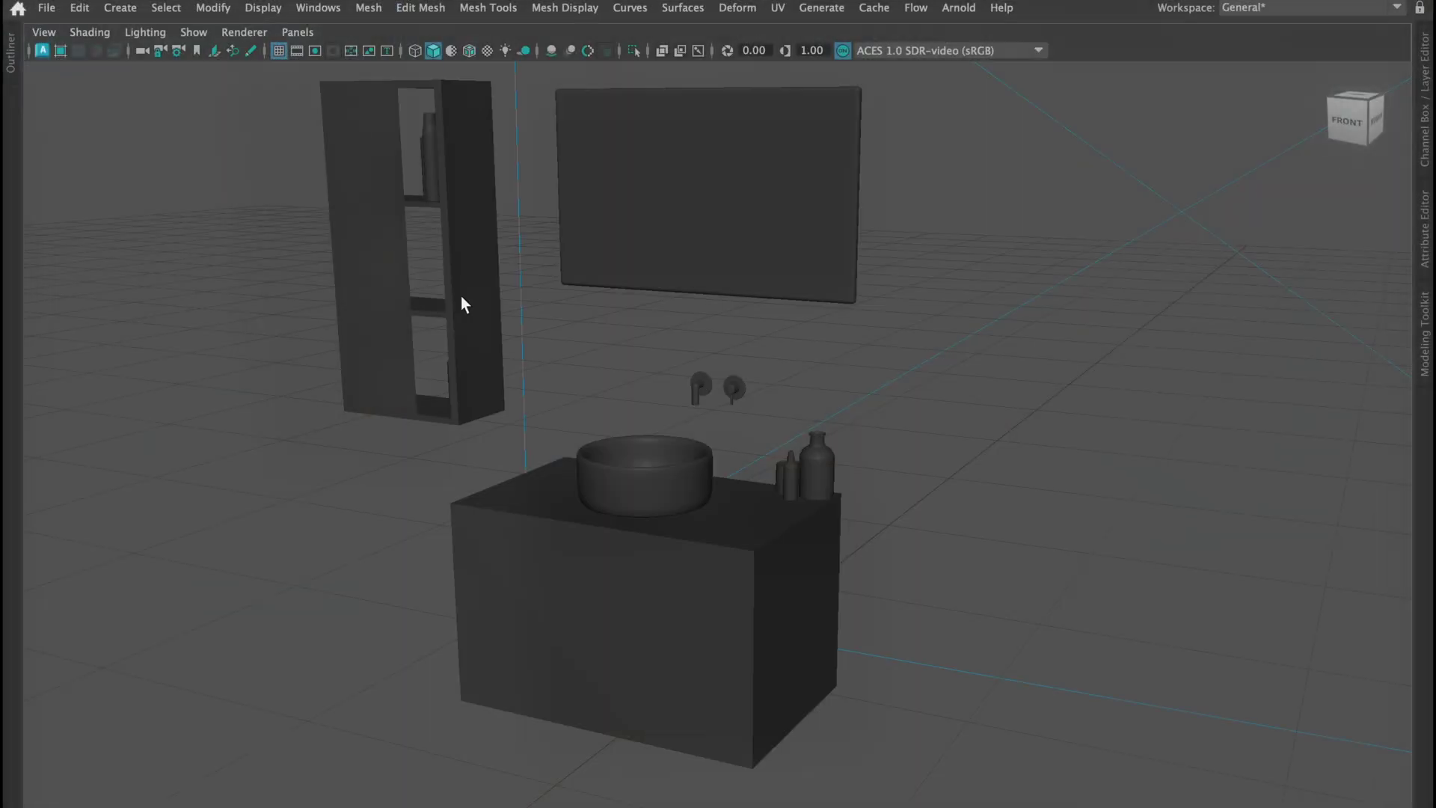
# Select and frame the wall-hung shelf cabinet and examine its mesh from the front and behind
pyautogui.keyDown('alt'); pyautogui.moveTo(460, 295); pyautogui.dragTo(710, 320, button='middle'); pyautogui.keyUp('alt')
pyautogui.keyDown('alt'); pyautogui.moveTo(749, 460); pyautogui.dragTo(747, 415); pyautogui.keyUp('alt')
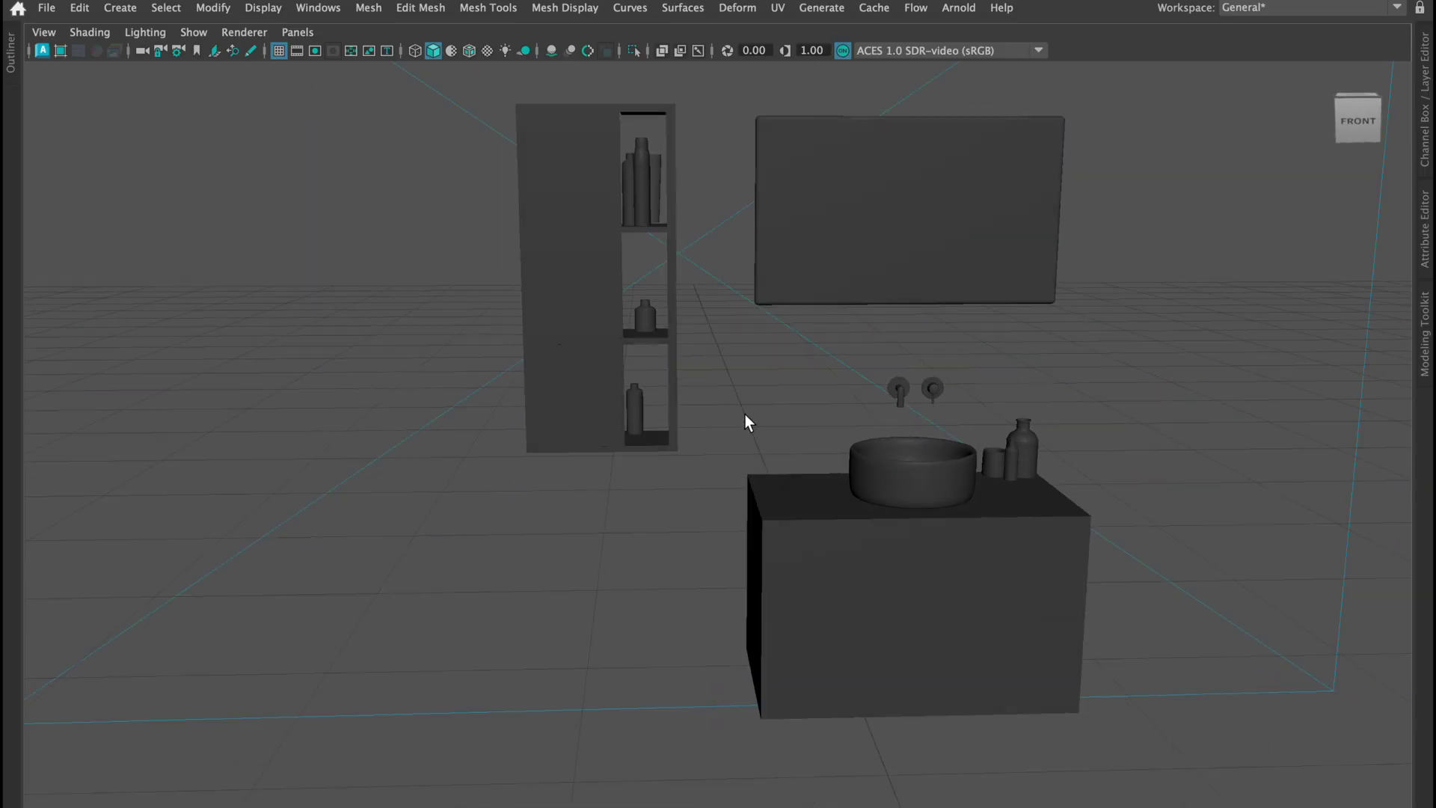
pyautogui.click(601, 368)
pyautogui.scroll(3, 598, 365)
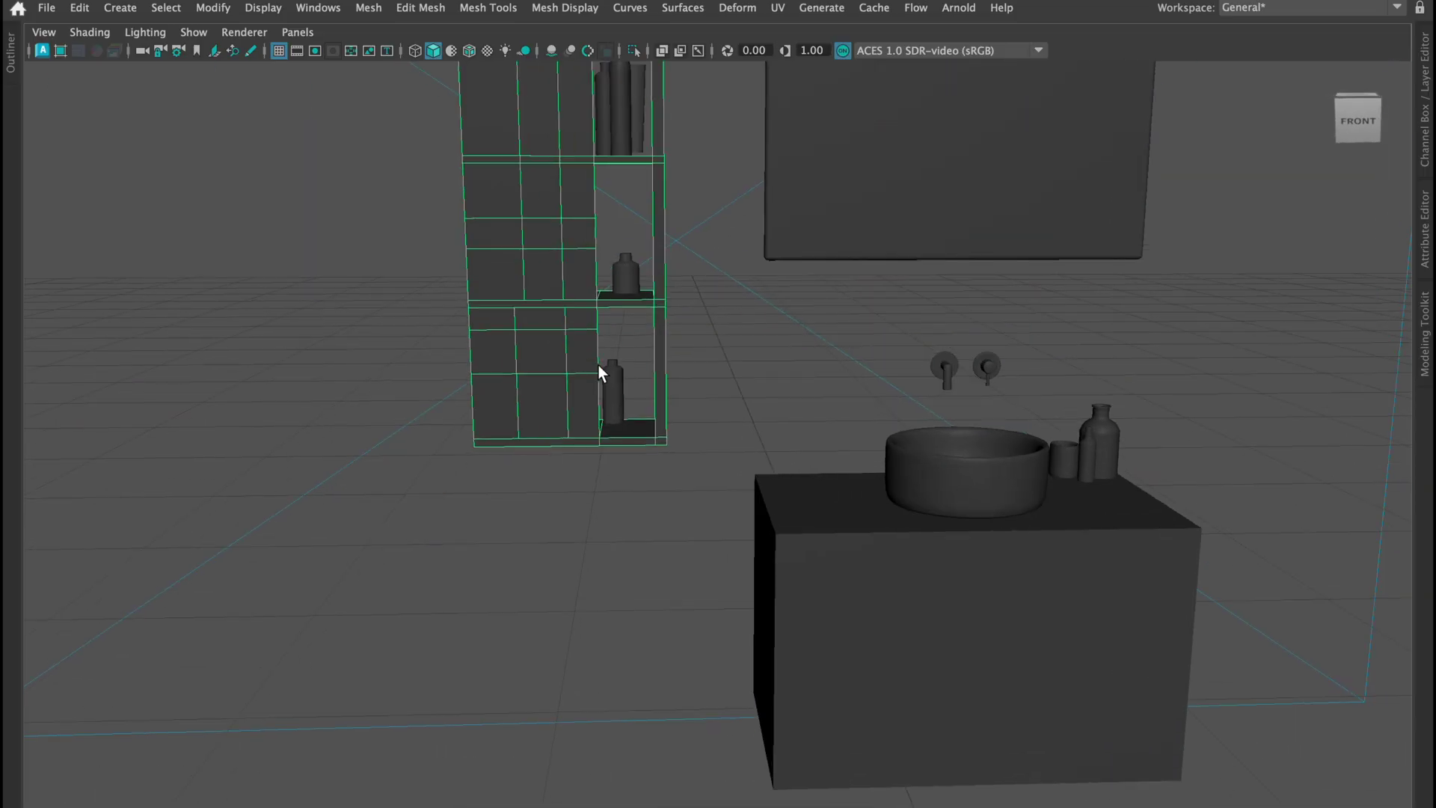
pyautogui.press('f')
pyautogui.keyDown('alt'); pyautogui.moveTo(587, 351); pyautogui.dragTo(684, 175); pyautogui.keyUp('alt')
pyautogui.scroll(6, 649, 174)
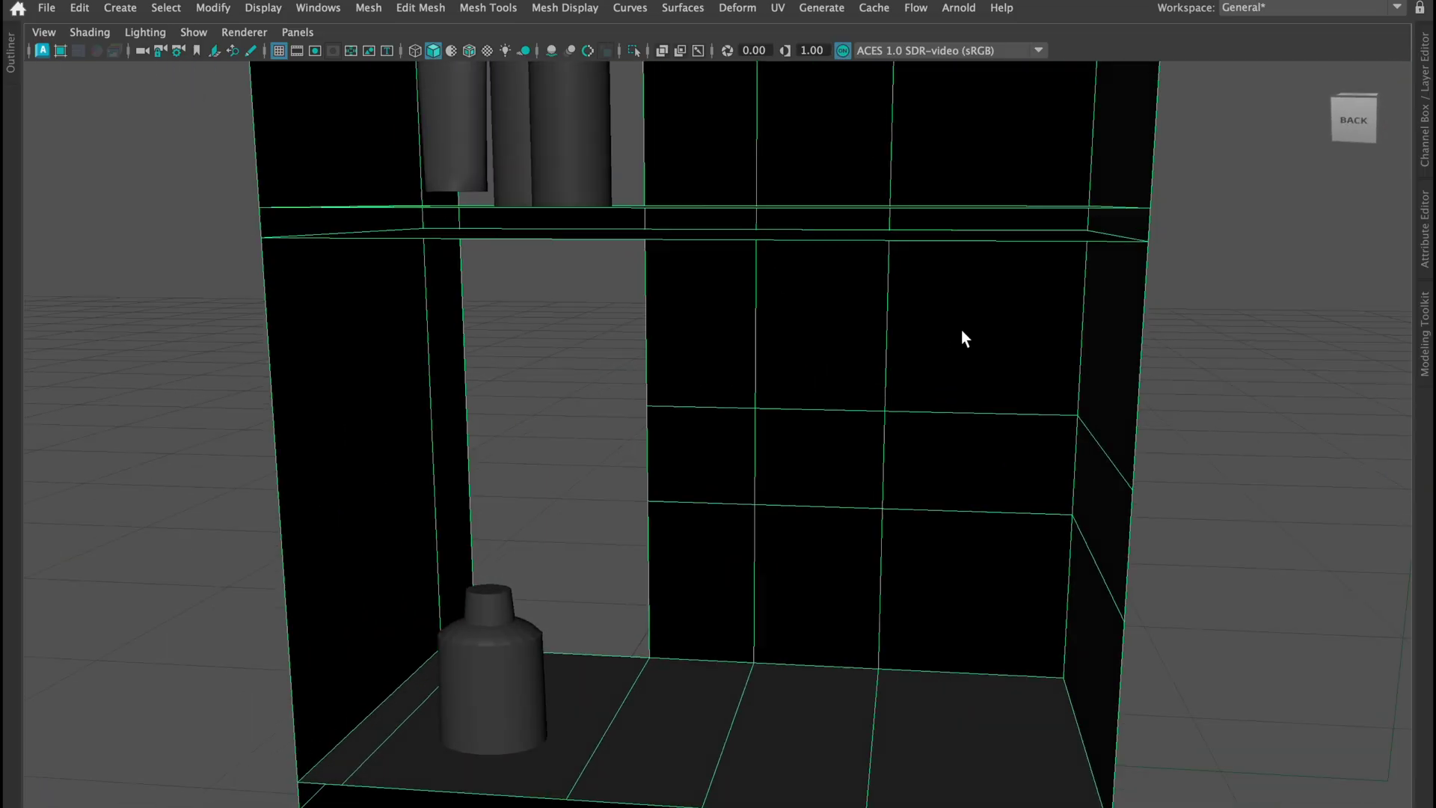
# Examine the upper compartment of the shelf cabinet from behind and below, and switch the cabinet to face selection
pyautogui.press('f')
pyautogui.keyDown('alt'); pyautogui.moveTo(962, 330); pyautogui.dragTo(743, 499); pyautogui.keyUp('alt')
pyautogui.scroll(3, 679, 281)
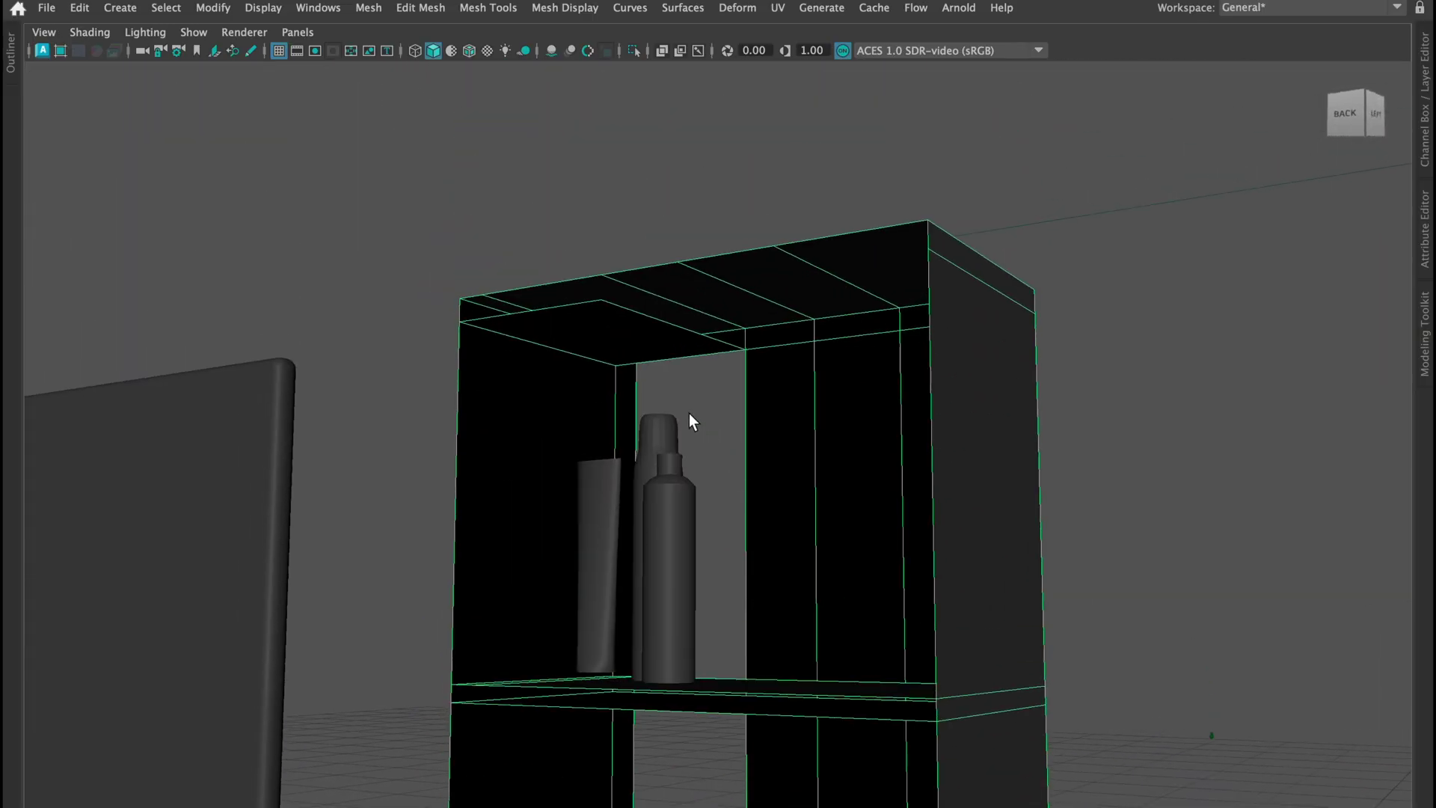
pyautogui.rightClick(626, 320)
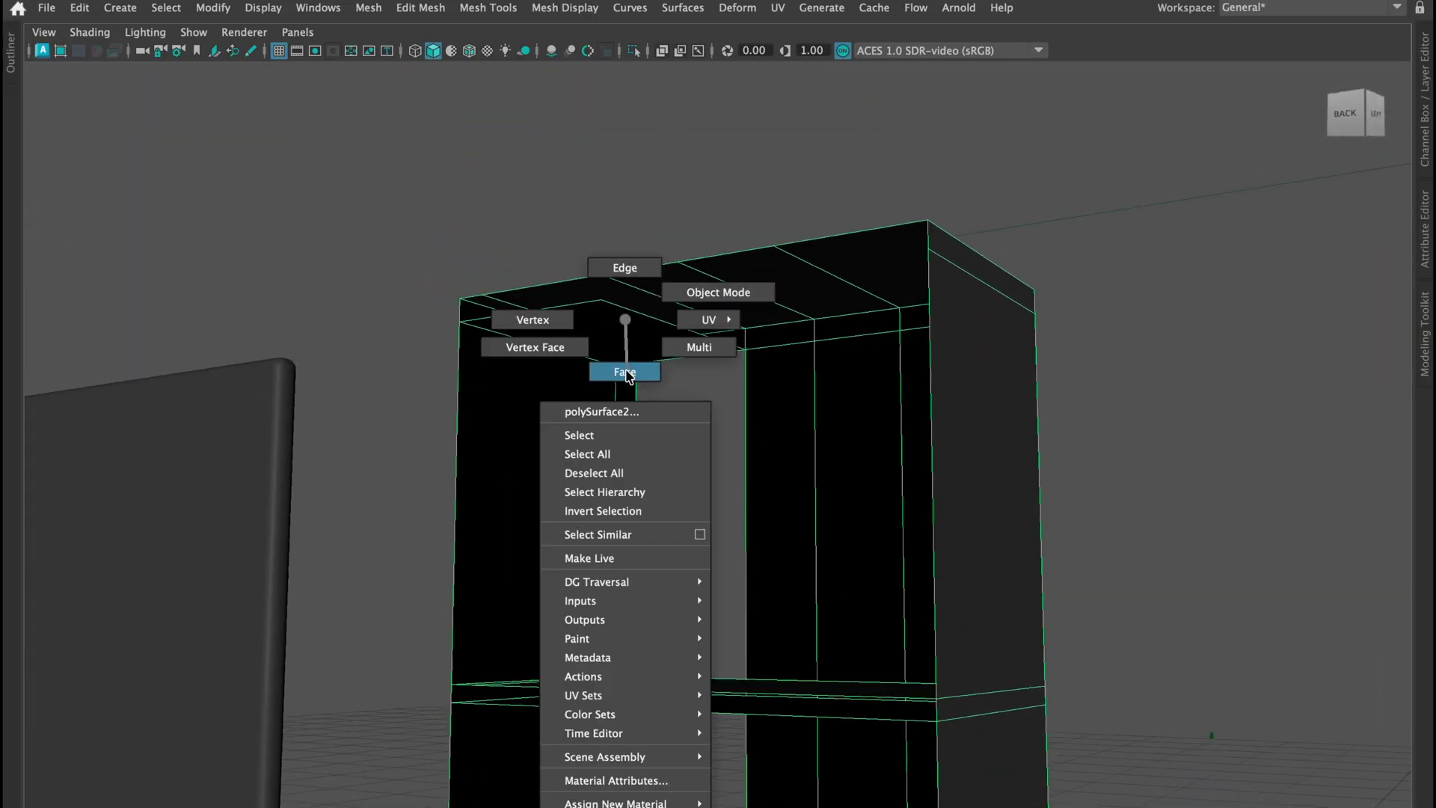
pyautogui.click(627, 372)
pyautogui.scroll(-3, 699, 415)
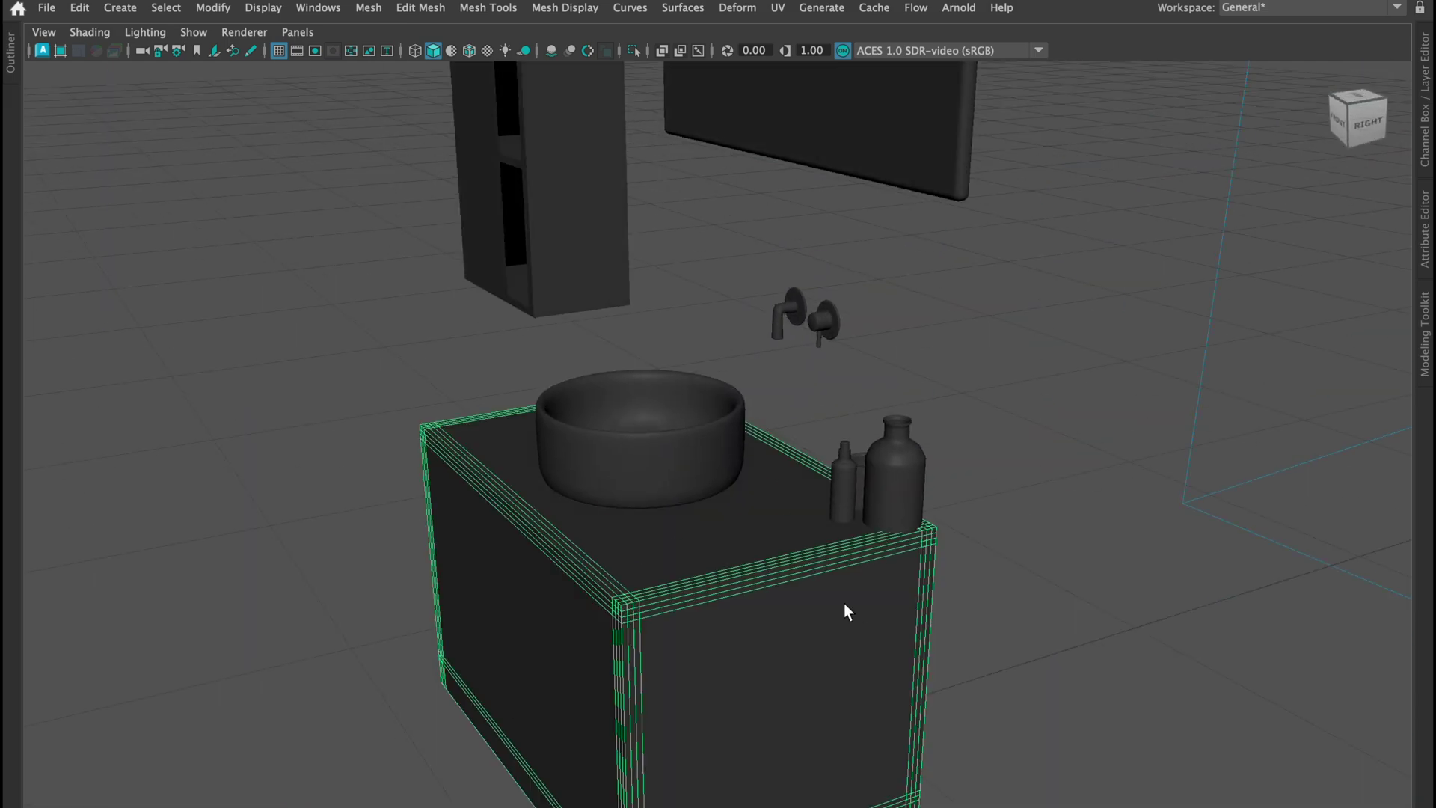
# Examine the vanity cabinet's edges and the basin and accessories on its top from several angles
pyautogui.keyDown('alt'); pyautogui.moveTo(649, 659); pyautogui.dragTo(908, 485); pyautogui.keyUp('alt')
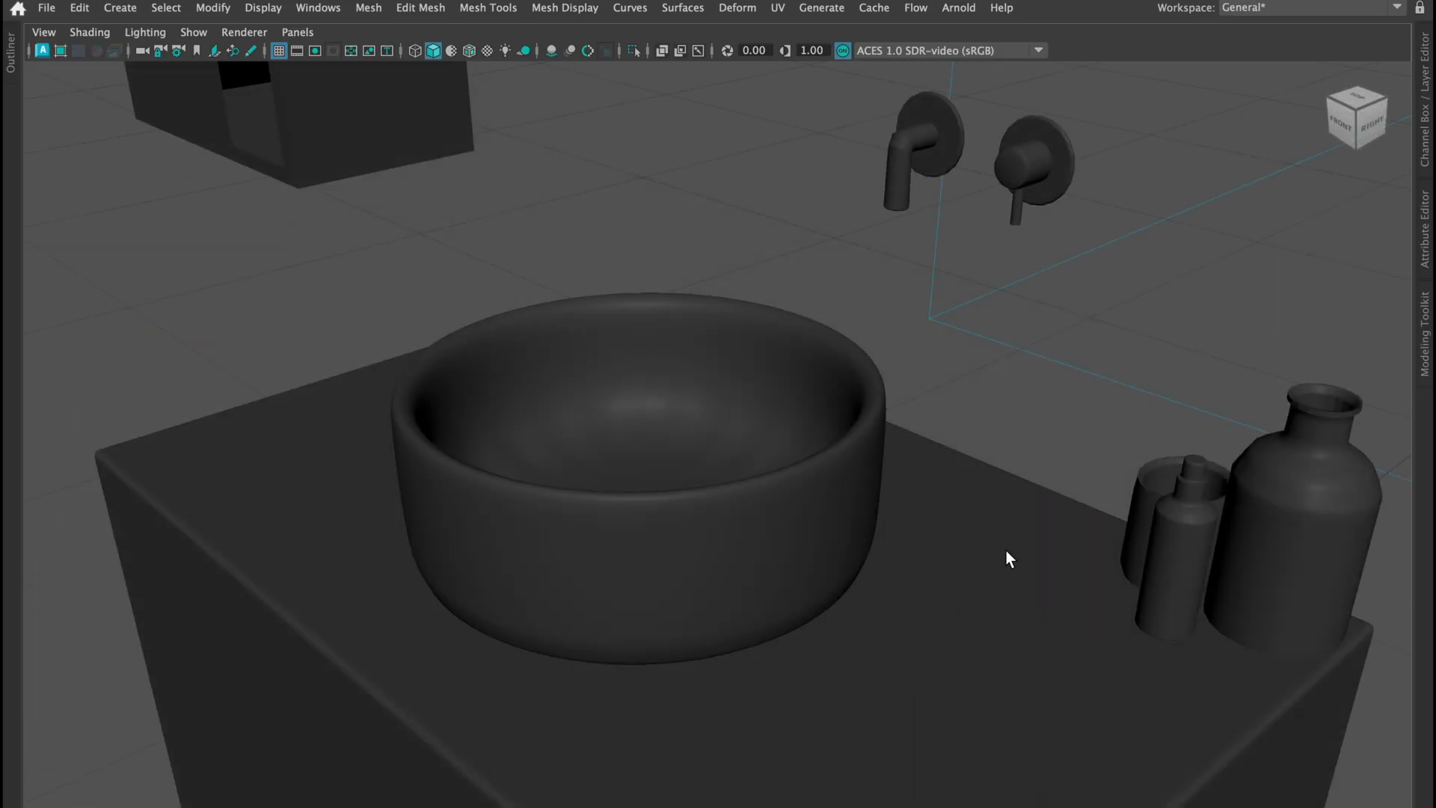
pyautogui.keyDown('alt'); pyautogui.moveTo(1006, 550); pyautogui.dragTo(643, 598, button='middle'); pyautogui.keyUp('alt')
pyautogui.keyDown('alt'); pyautogui.moveTo(709, 401); pyautogui.dragTo(676, 398); pyautogui.keyUp('alt')
pyautogui.scroll(-4, 676, 398)
pyautogui.moveTo(662, 447)
pyautogui.keyDown('alt'); pyautogui.mouseDown()
pyautogui.moveTo(641, 543)
pyautogui.moveTo(638, 432)
pyautogui.mouseUp(); pyautogui.keyUp('alt')
# Select the cup on the vanity and examine the opening in the lower back of its mesh
pyautogui.click(758, 423)
pyautogui.scroll(2, 758, 423)
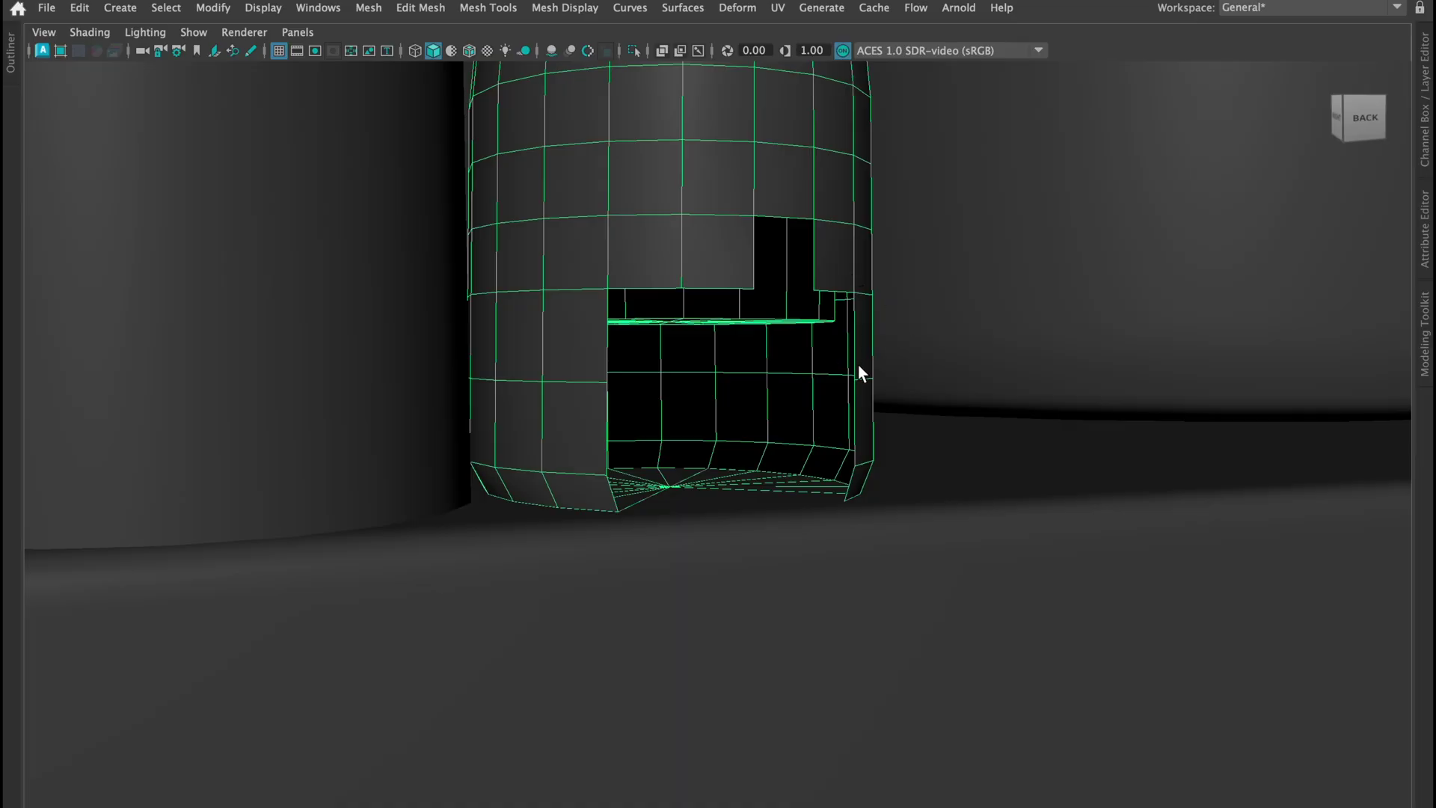
pyautogui.keyDown('alt'); pyautogui.moveTo(858, 365); pyautogui.dragTo(732, 362); pyautogui.keyUp('alt')
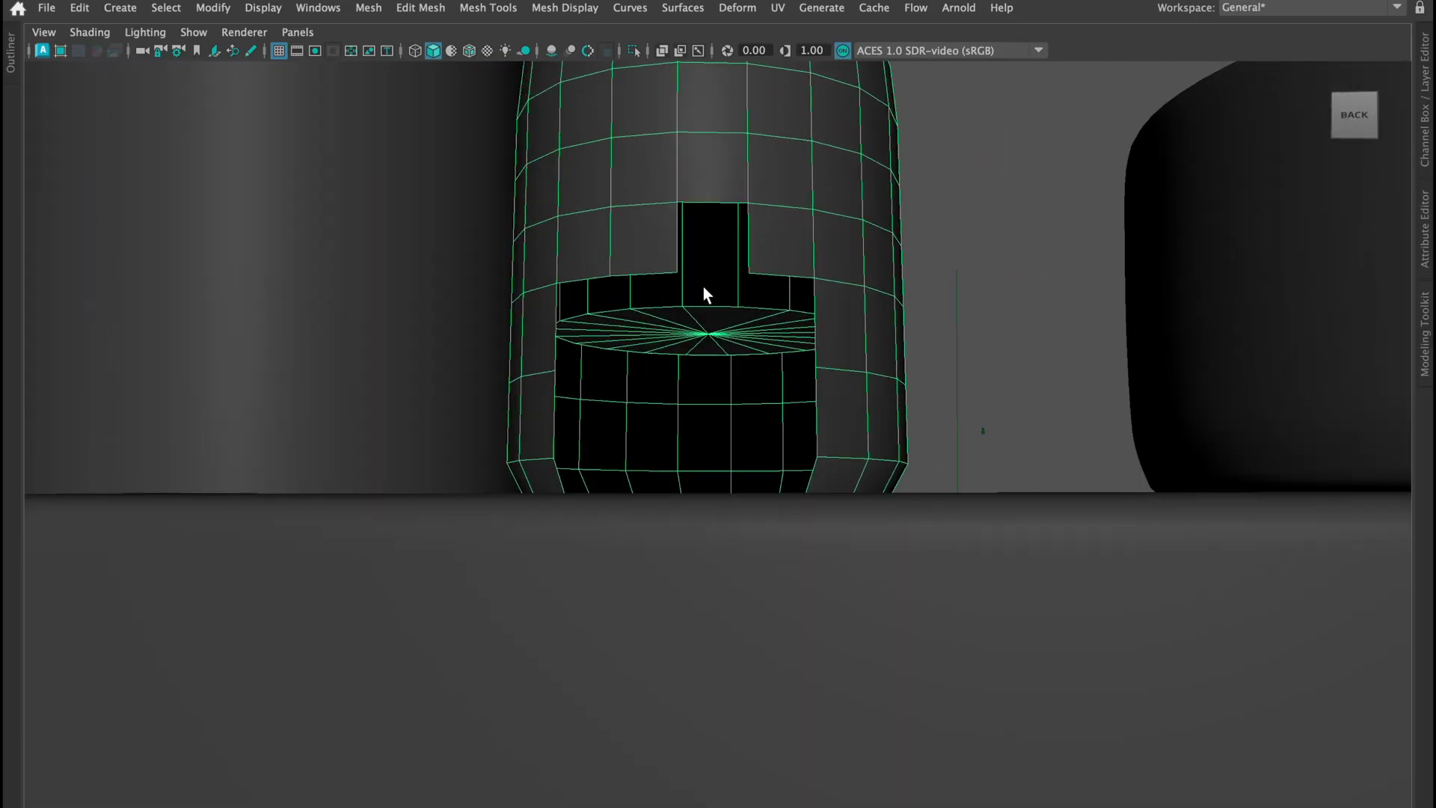
pyautogui.rightClick(705, 340)
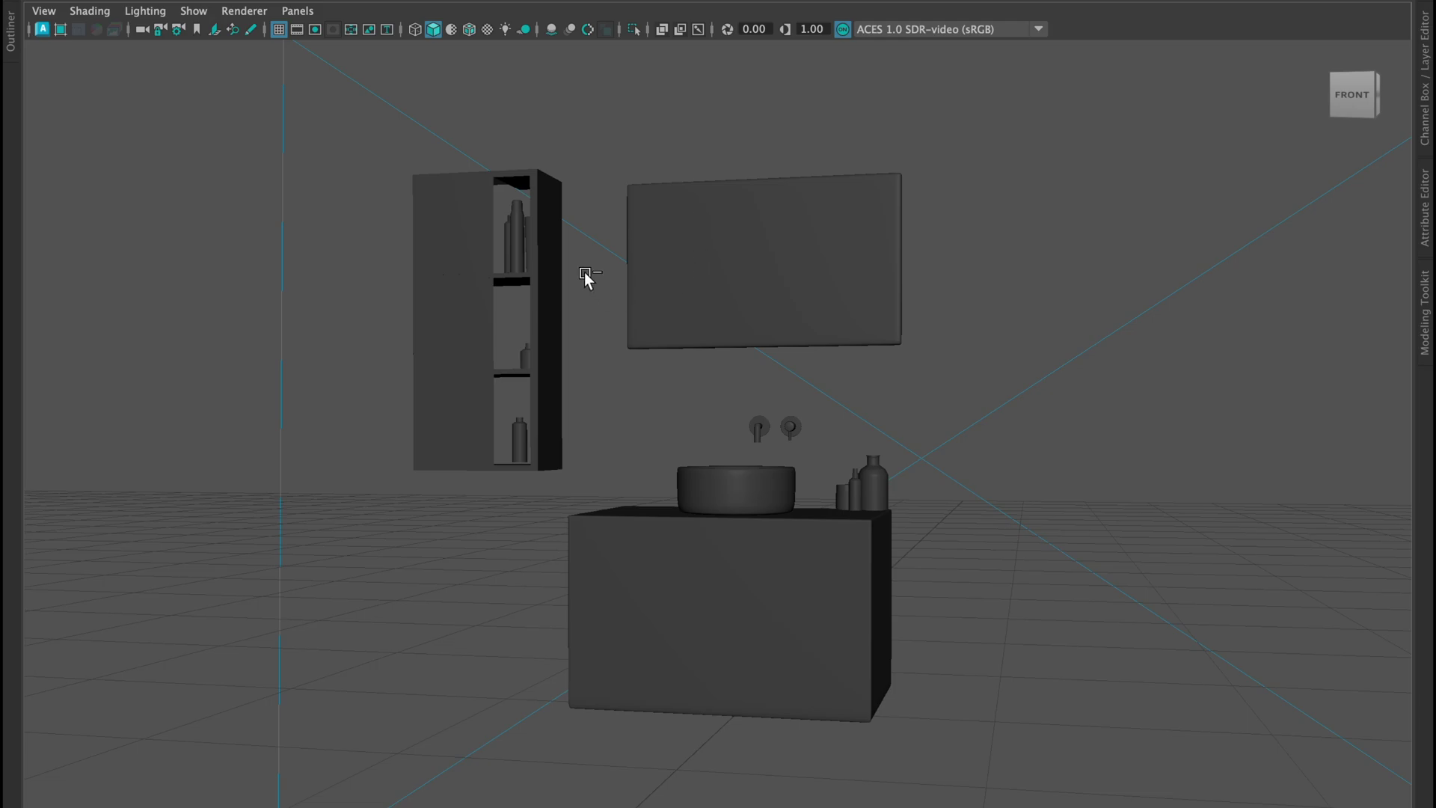
# Restore the full interface, select and frame the wall mirror, and examine its edge loops from the front and side
pyautogui.hotkey('ctrl', 'space')
pyautogui.keyDown('alt'); pyautogui.moveTo(697, 332); pyautogui.dragTo(473, 314); pyautogui.keyUp('alt')
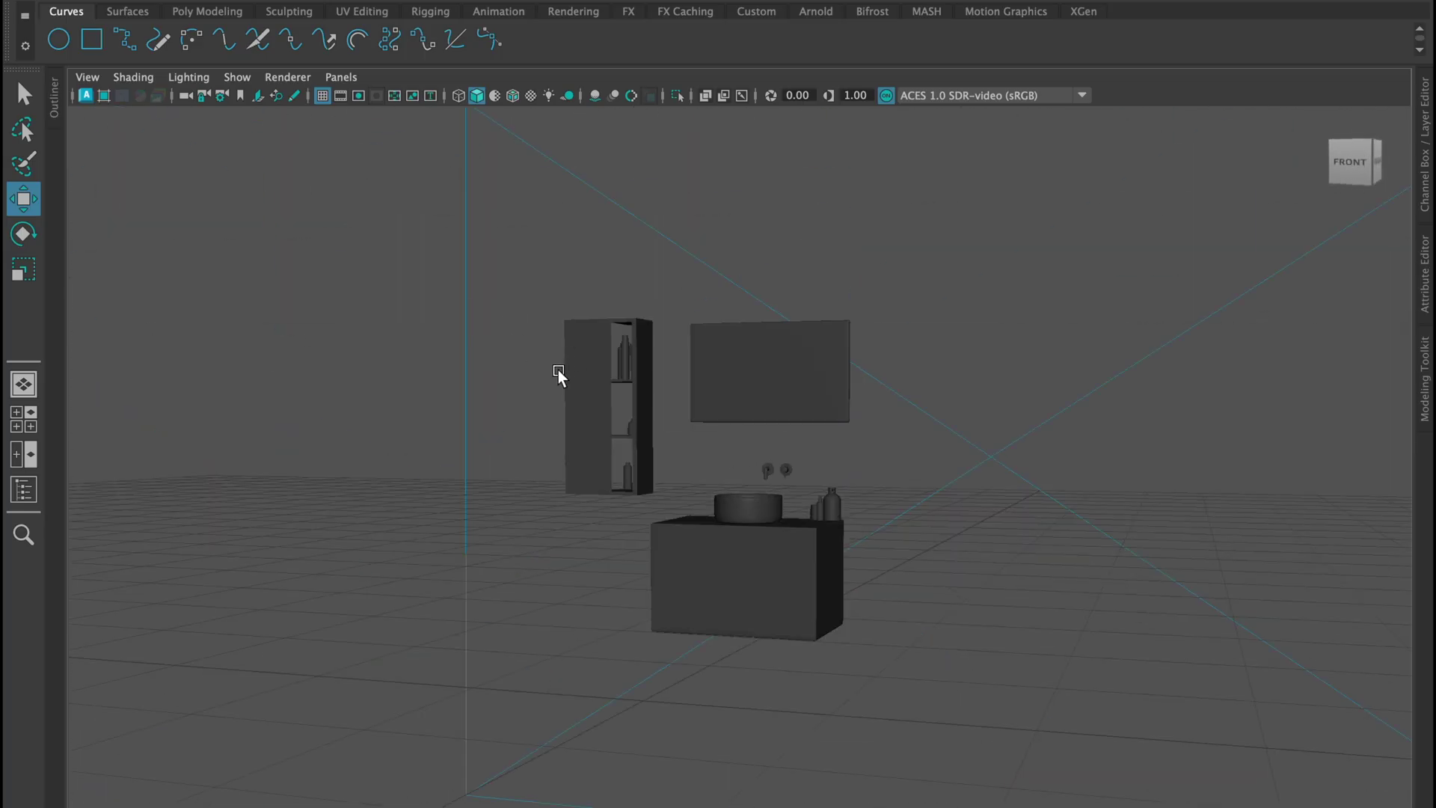
pyautogui.click(771, 351)
pyautogui.press('f')
pyautogui.keyDown('alt'); pyautogui.moveTo(746, 349); pyautogui.dragTo(603, 381, button='right'); pyautogui.keyUp('alt')
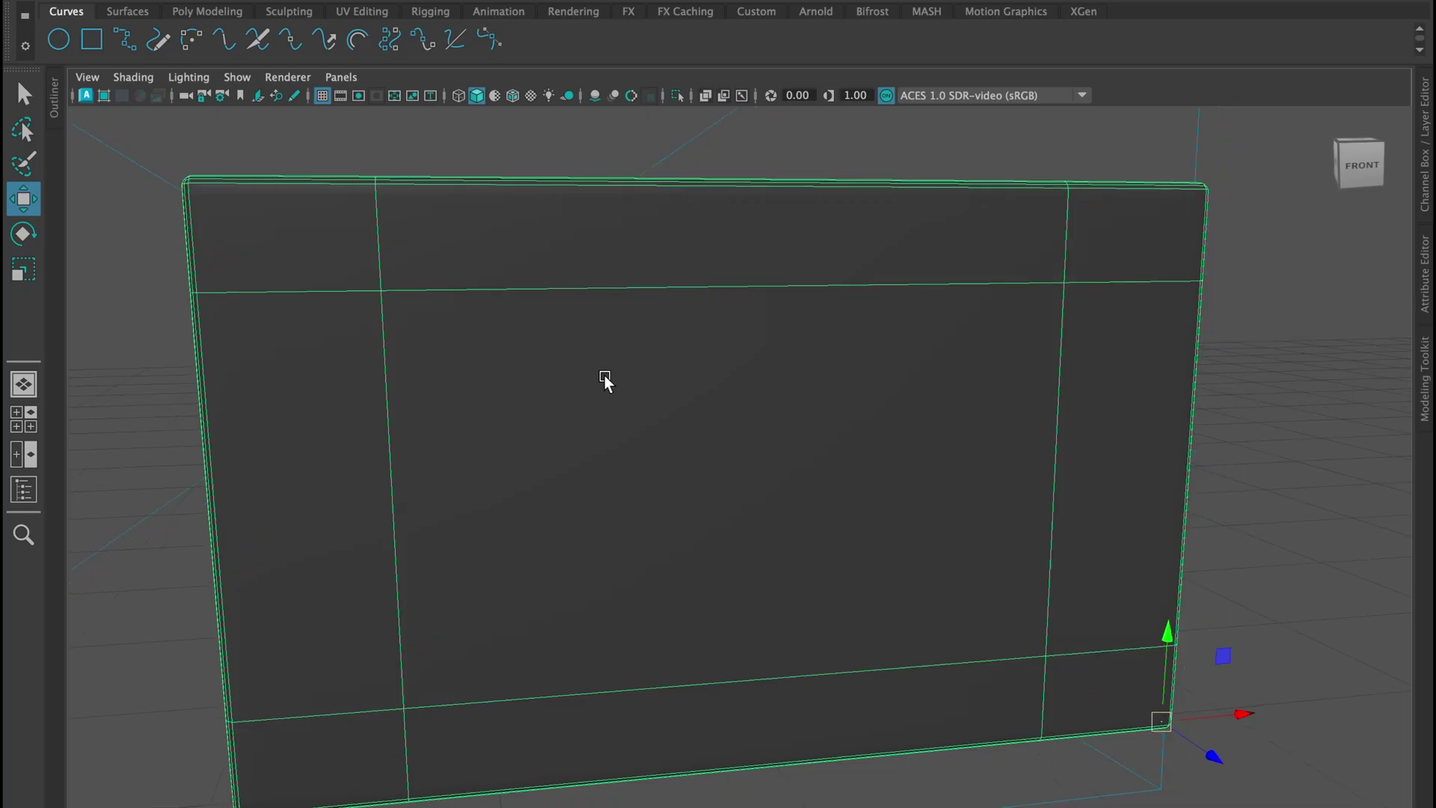
pyautogui.keyDown('alt'); pyautogui.moveTo(603, 381); pyautogui.dragTo(730, 518); pyautogui.keyUp('alt')
pyautogui.keyDown('alt'); pyautogui.moveTo(730, 517); pyautogui.dragTo(735, 442, button='middle'); pyautogui.keyUp('alt')
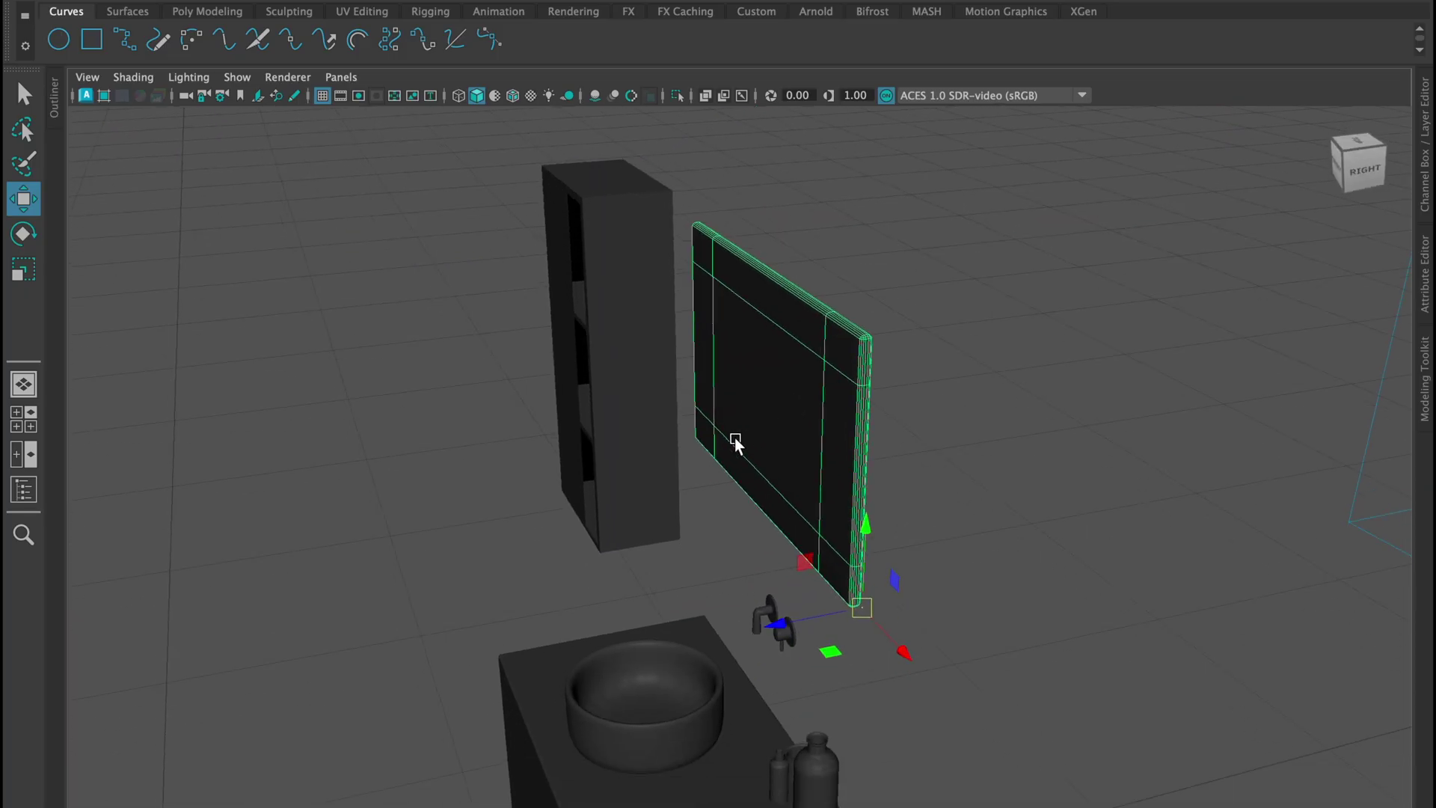